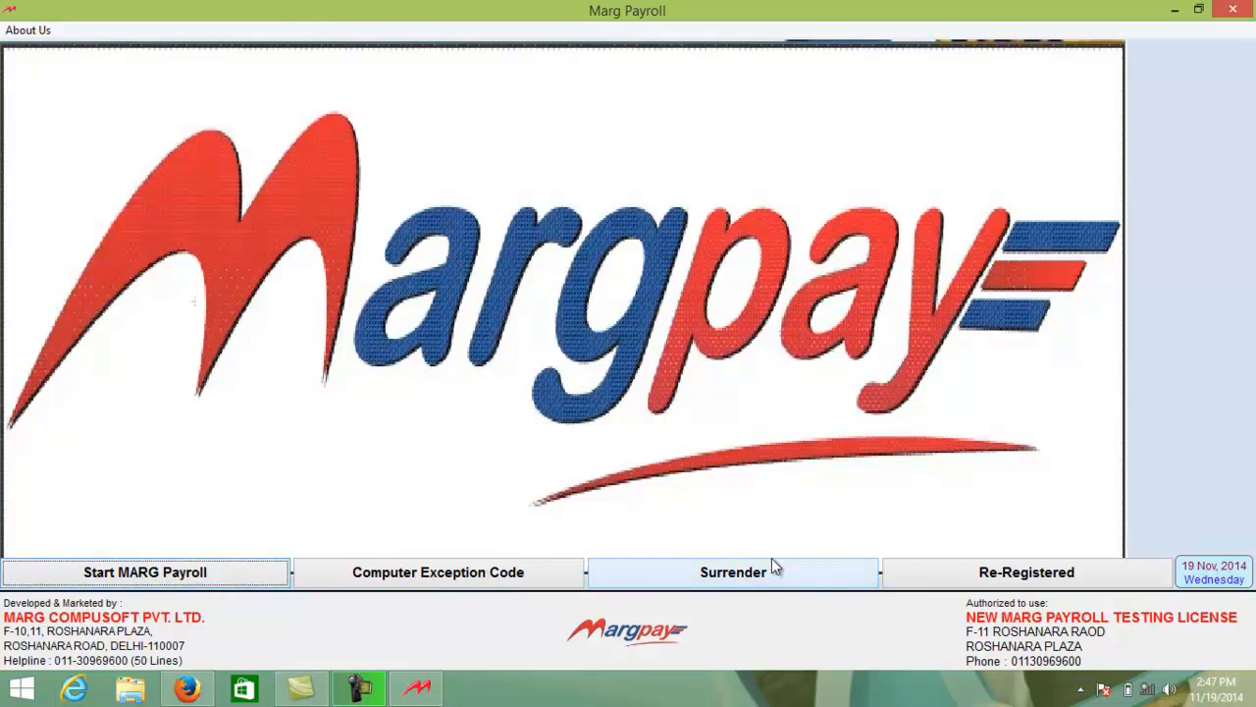
Step: Start the payroll, open the company NEW MARG PAYROLL TESTING LICENSE through the Marg Gateway and dismiss the birthday list
{"action": "left_click", "coordinate": [153, 574]}
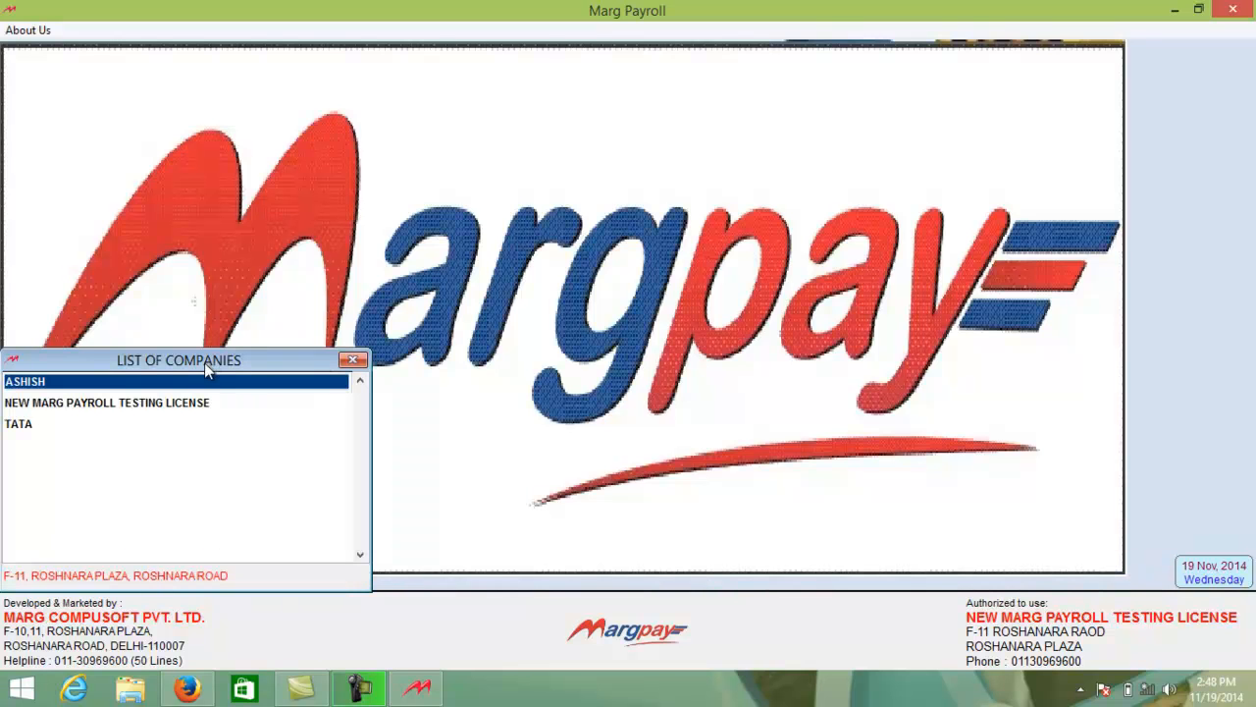
{"action": "left_click", "coordinate": [159, 403]}
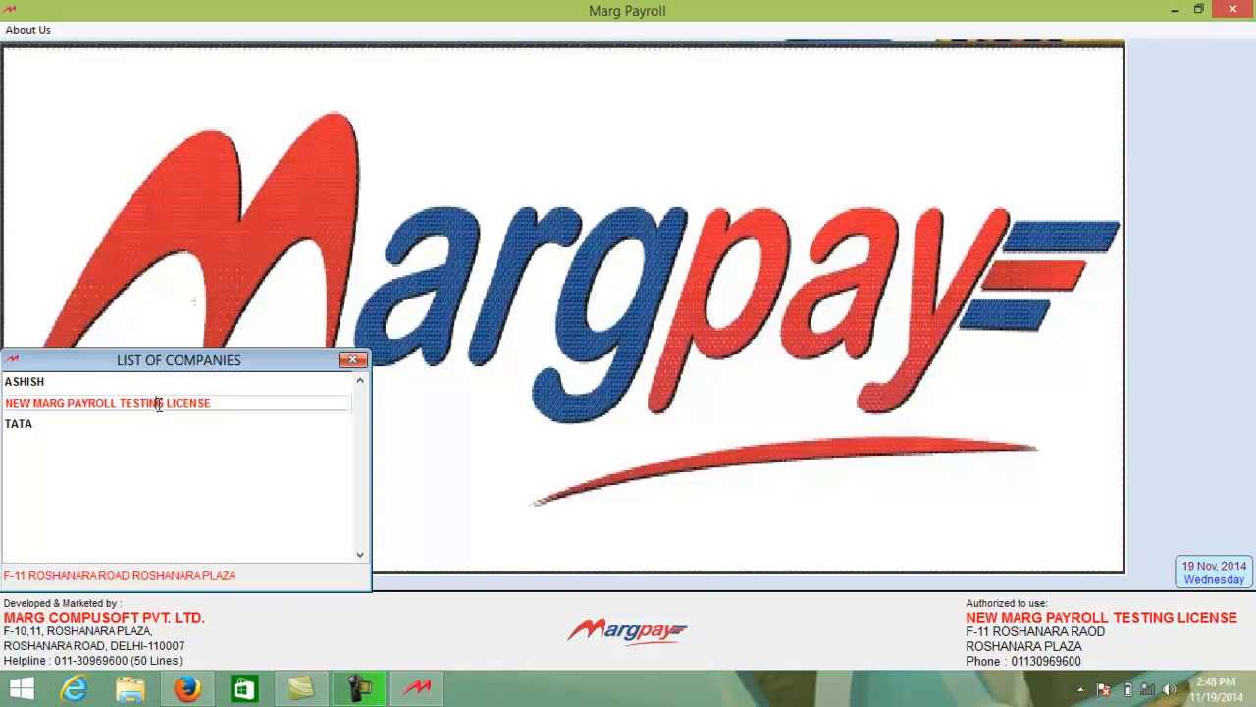
{"action": "right_click", "coordinate": [159, 402]}
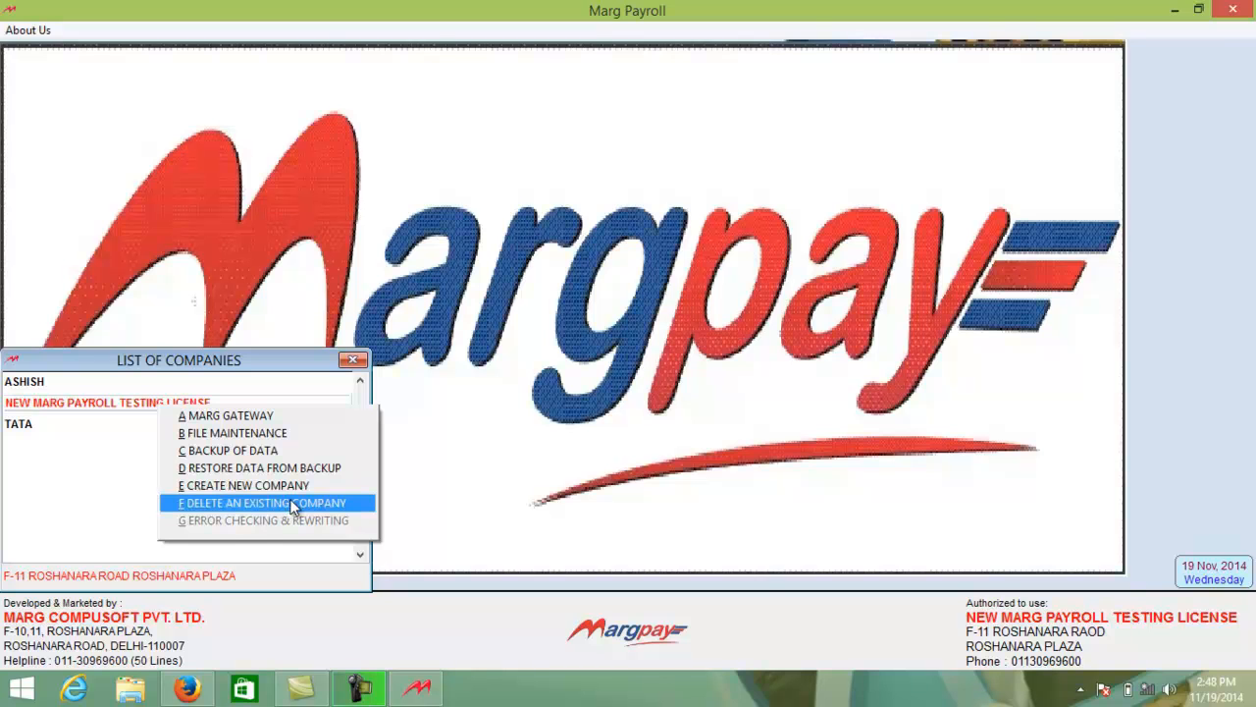
{"action": "left_click", "coordinate": [327, 420]}
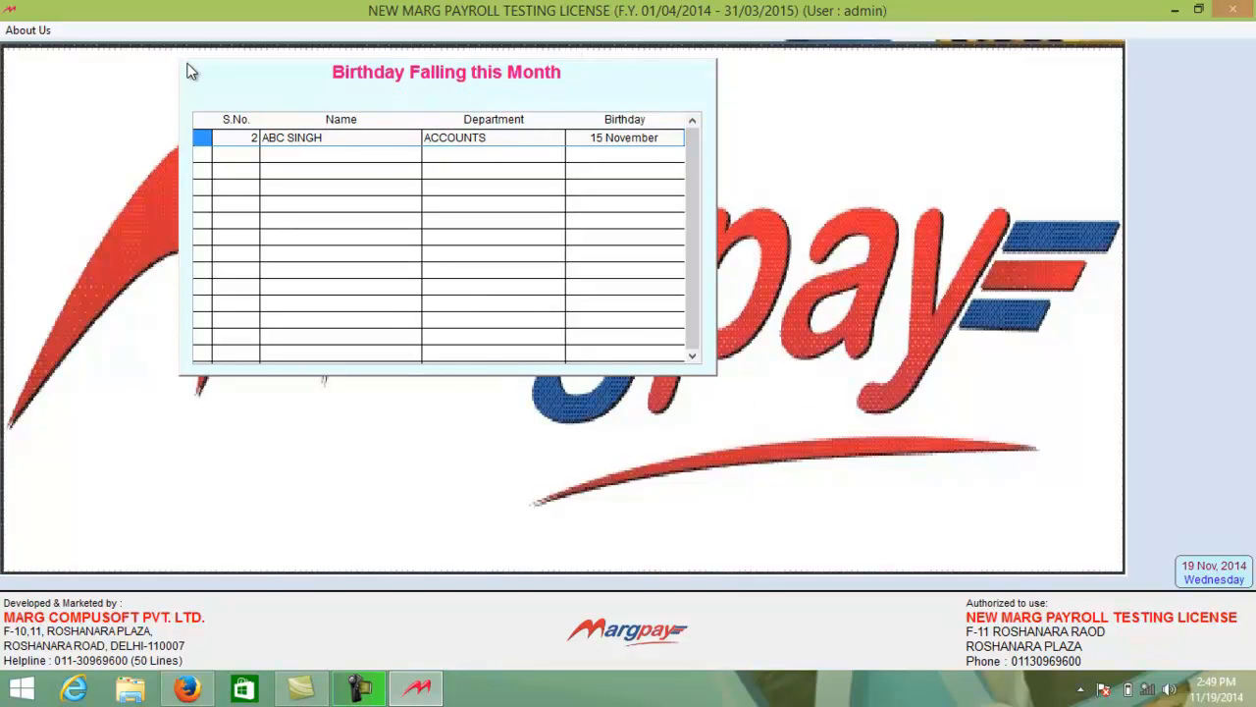
{"action": "key", "text": "Escape"}
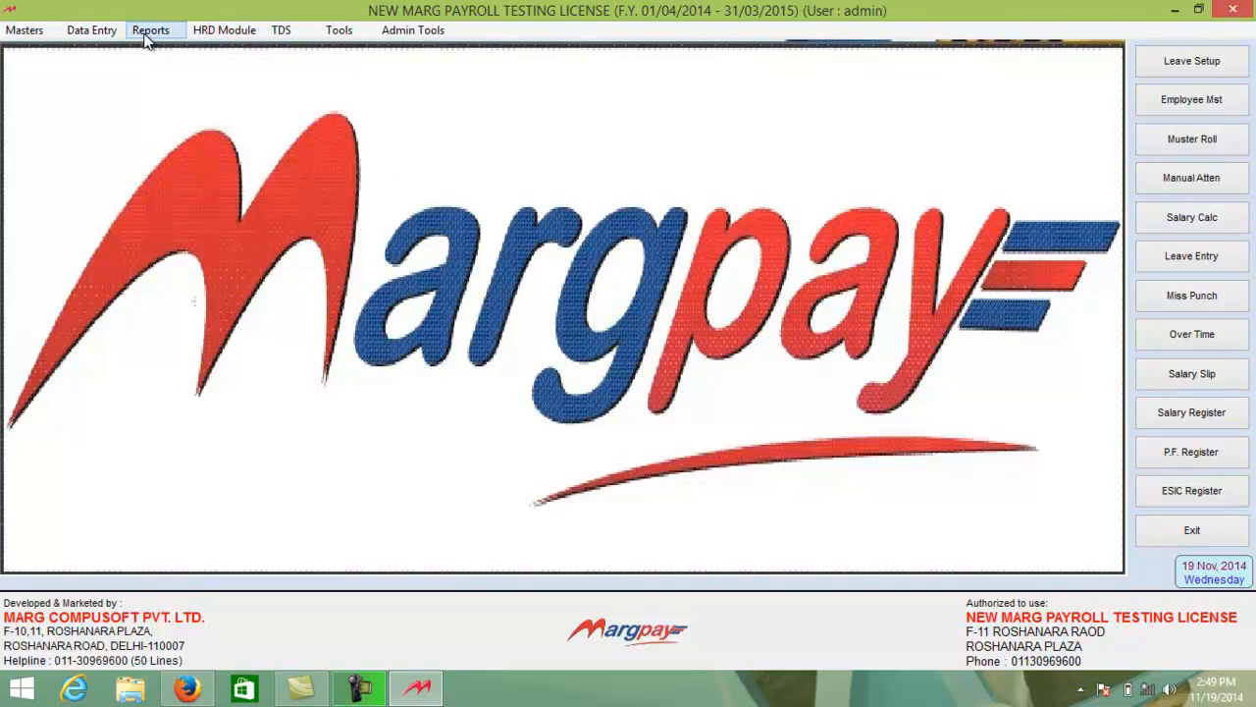
Step: Open the Company Information master, unlock the company details for editing and save them
{"action": "left_click", "coordinate": [29, 31]}
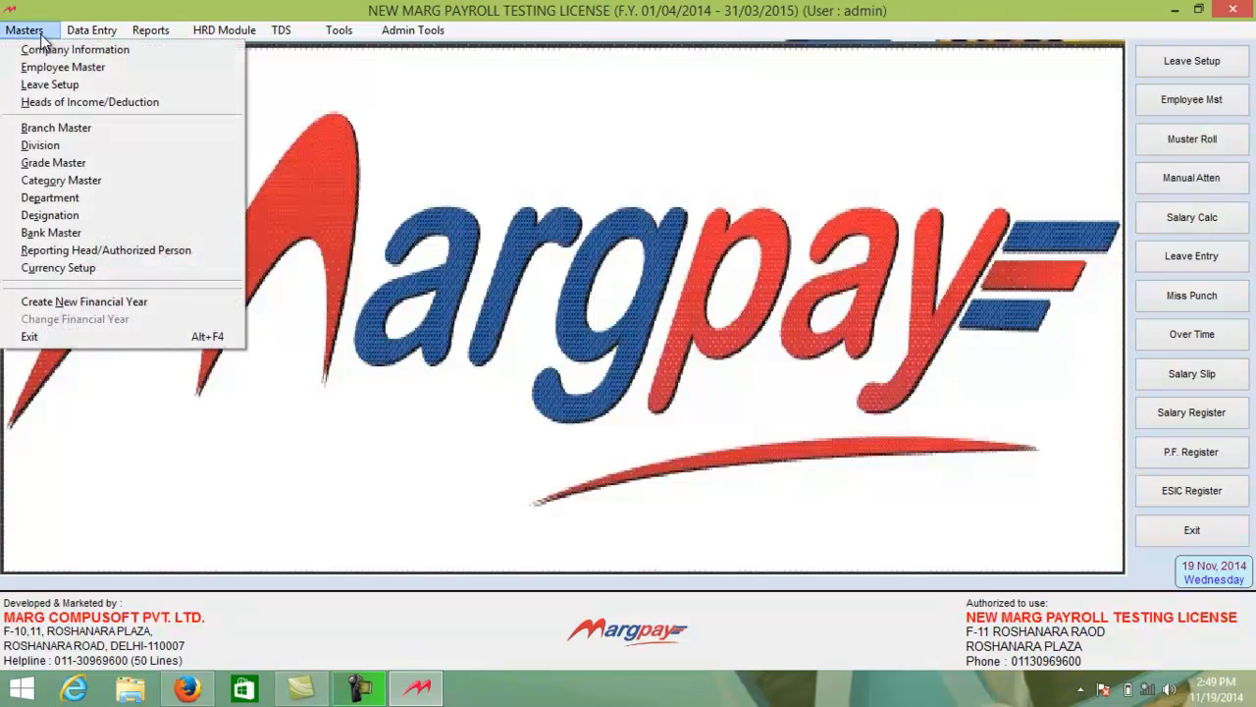
{"action": "left_click", "coordinate": [344, 91]}
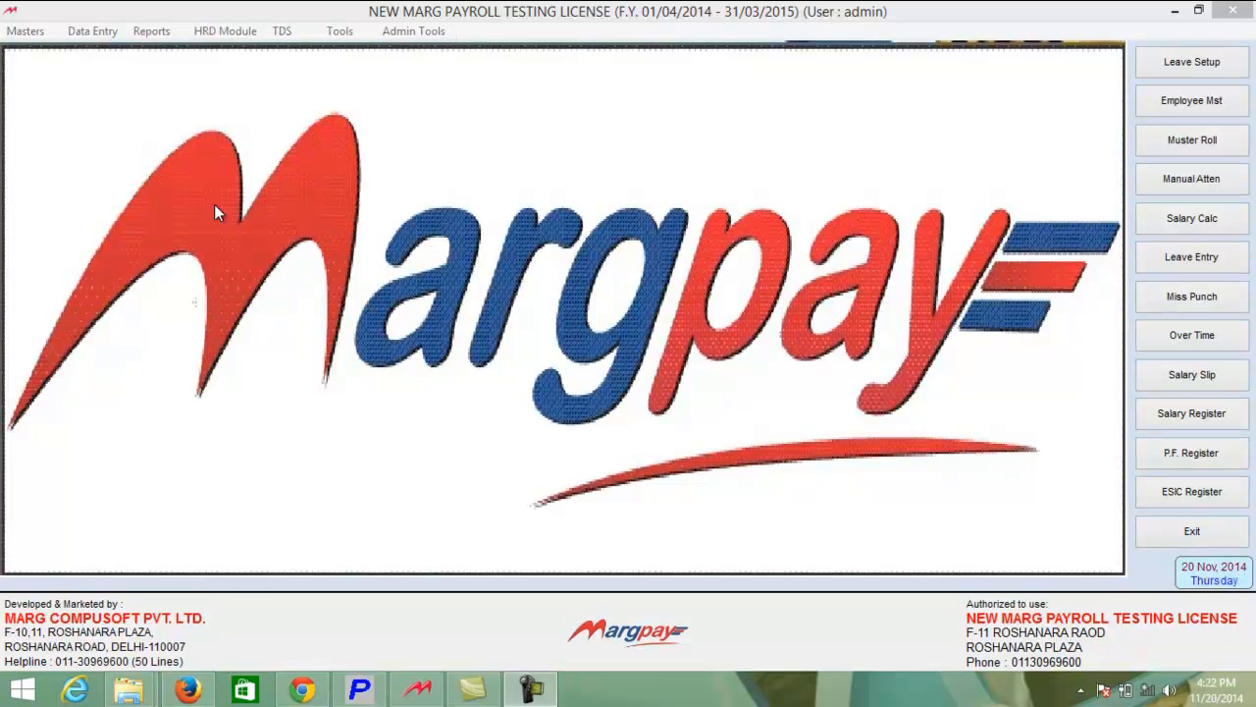
{"action": "left_click", "coordinate": [25, 31]}
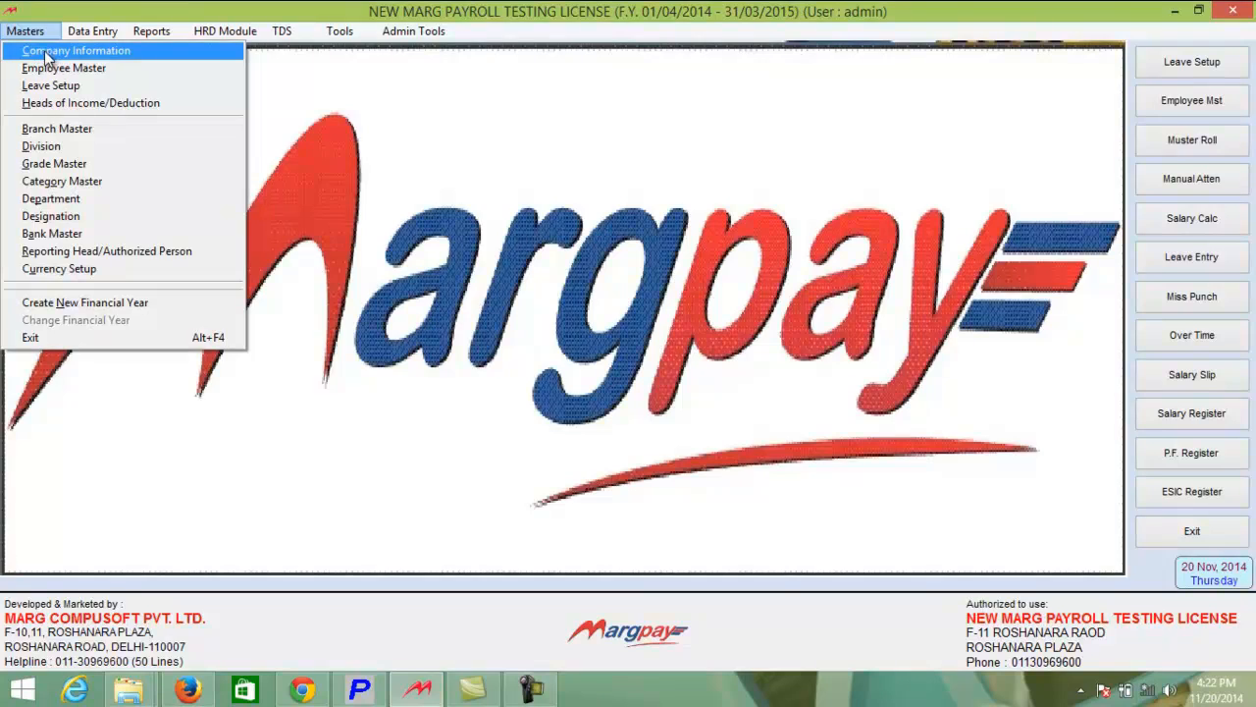
{"action": "left_click", "coordinate": [47, 55]}
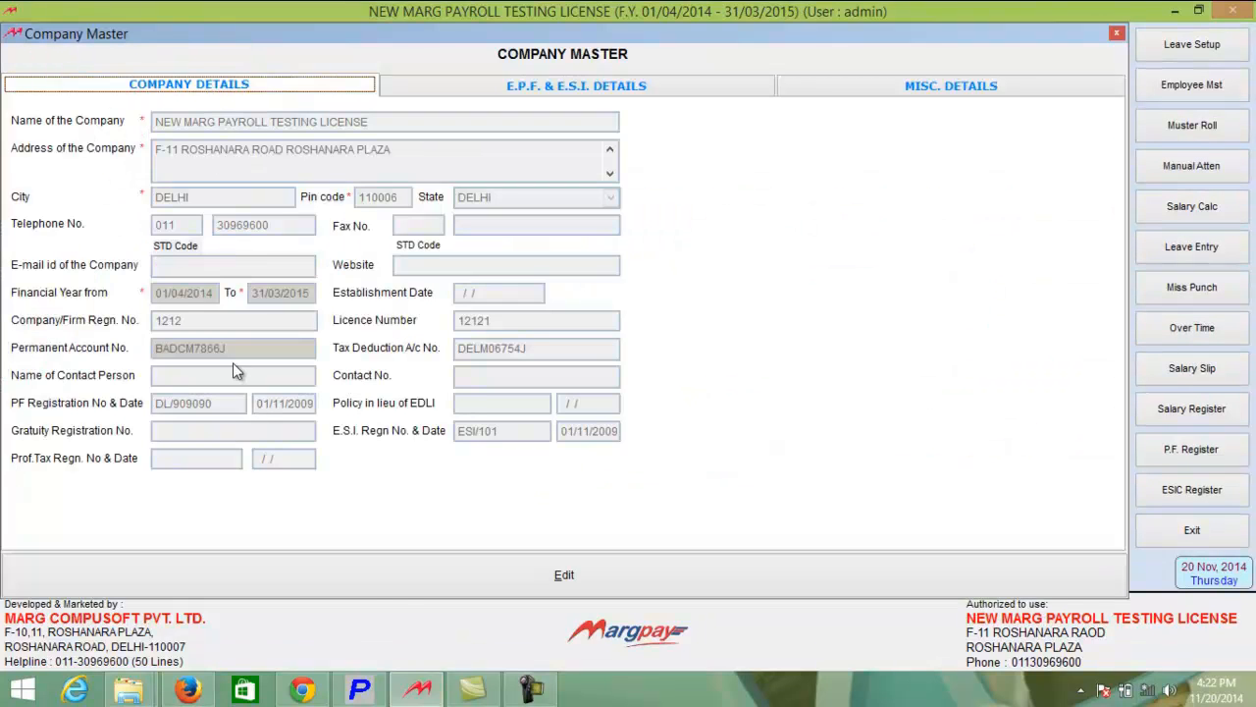
{"action": "left_click", "coordinate": [412, 584]}
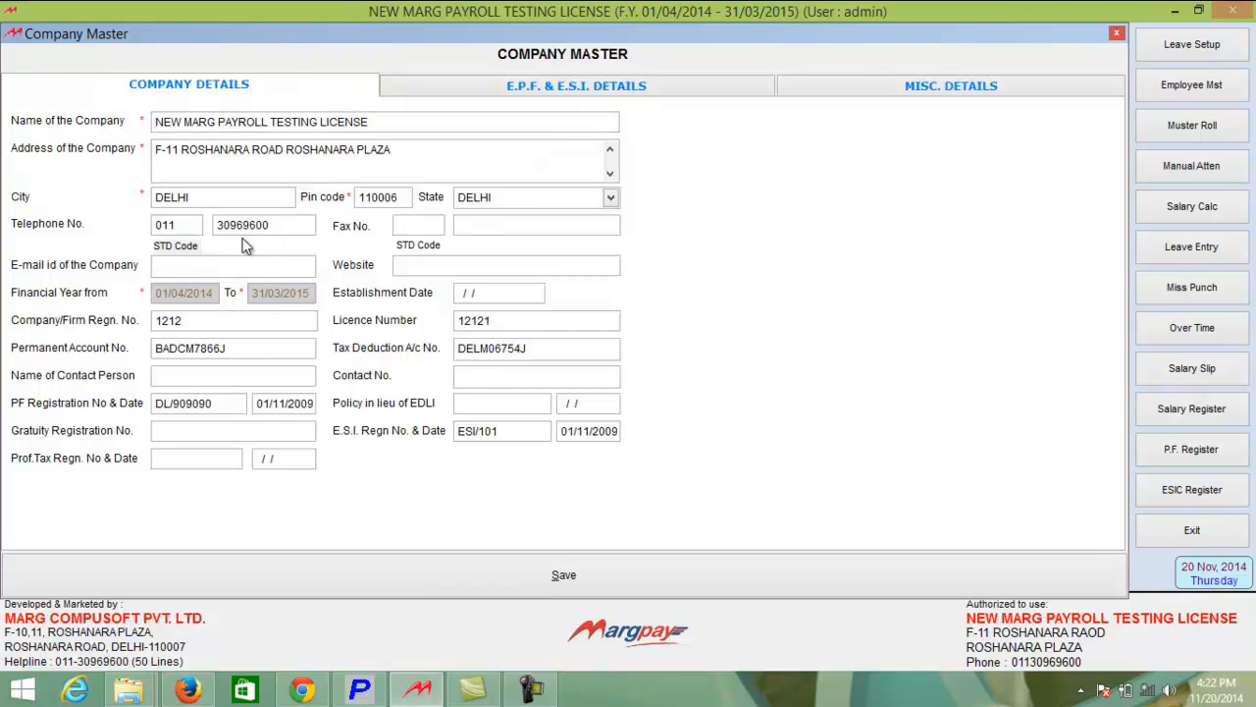
{"action": "left_click", "coordinate": [512, 581]}
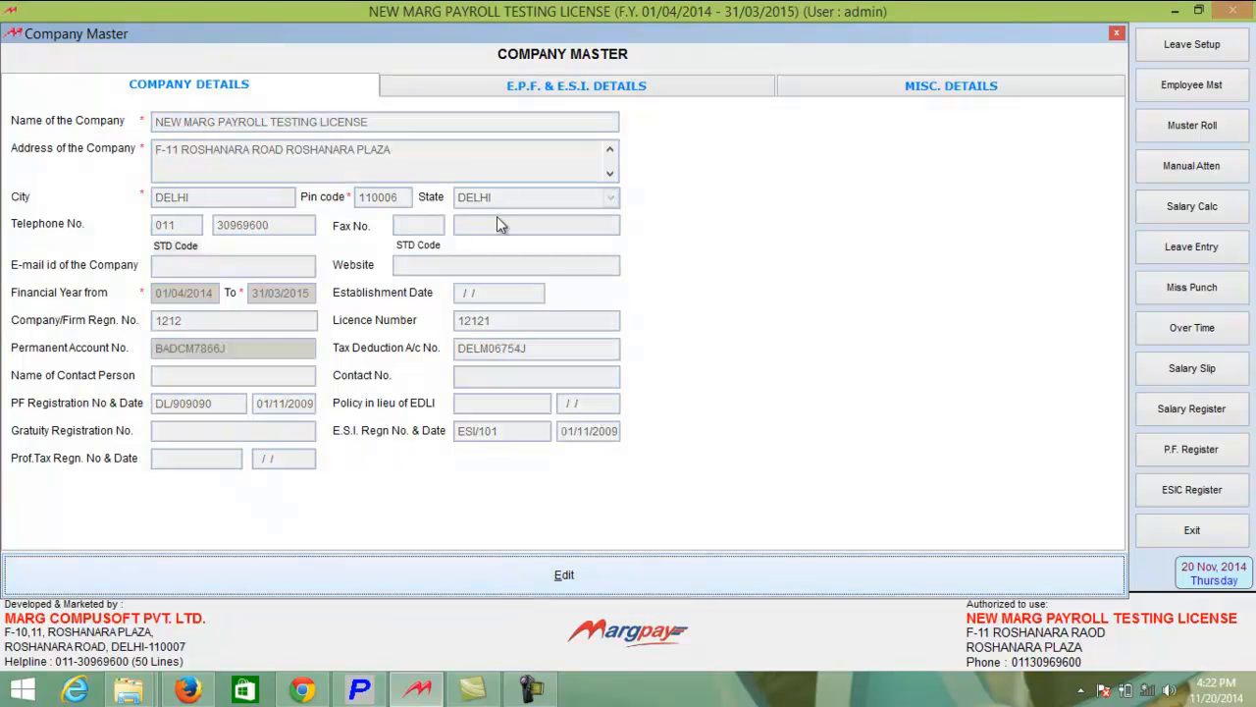
Step: Unlock and save the company's E.P.F. & E.S.I. details, and view its miscellaneous details before closing the Company Master
{"action": "left_click", "coordinate": [578, 91]}
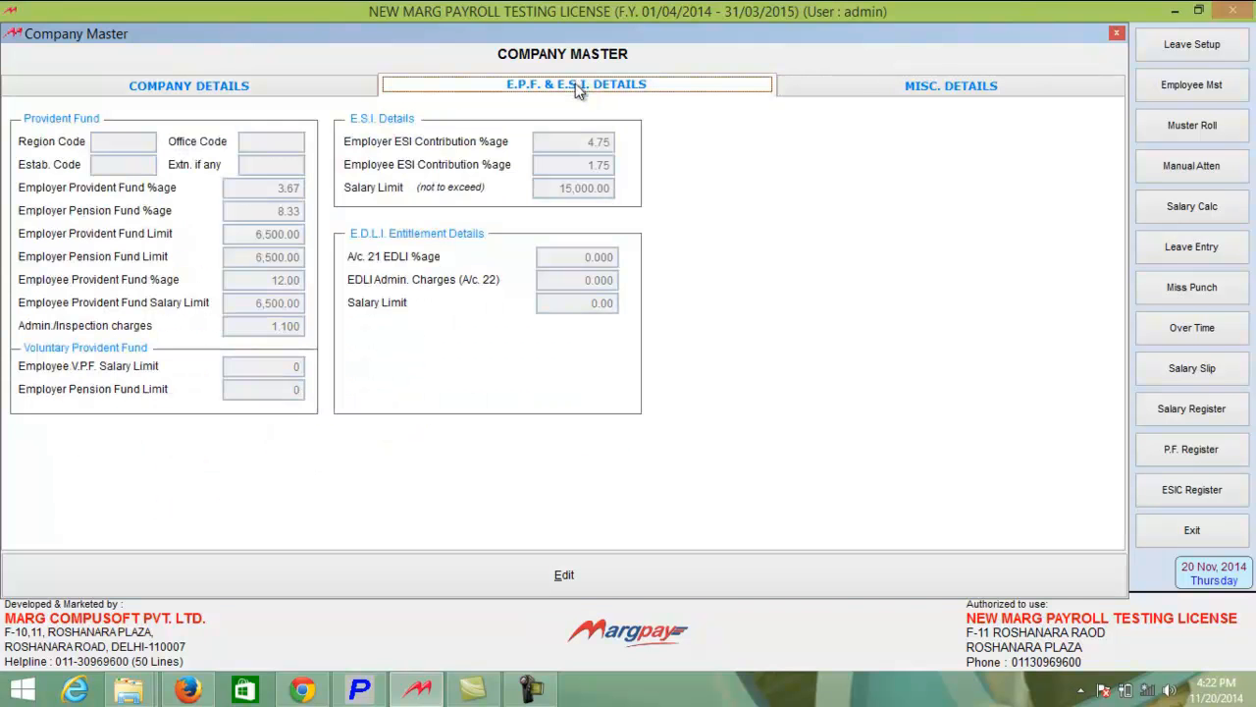
{"action": "left_click", "coordinate": [568, 574]}
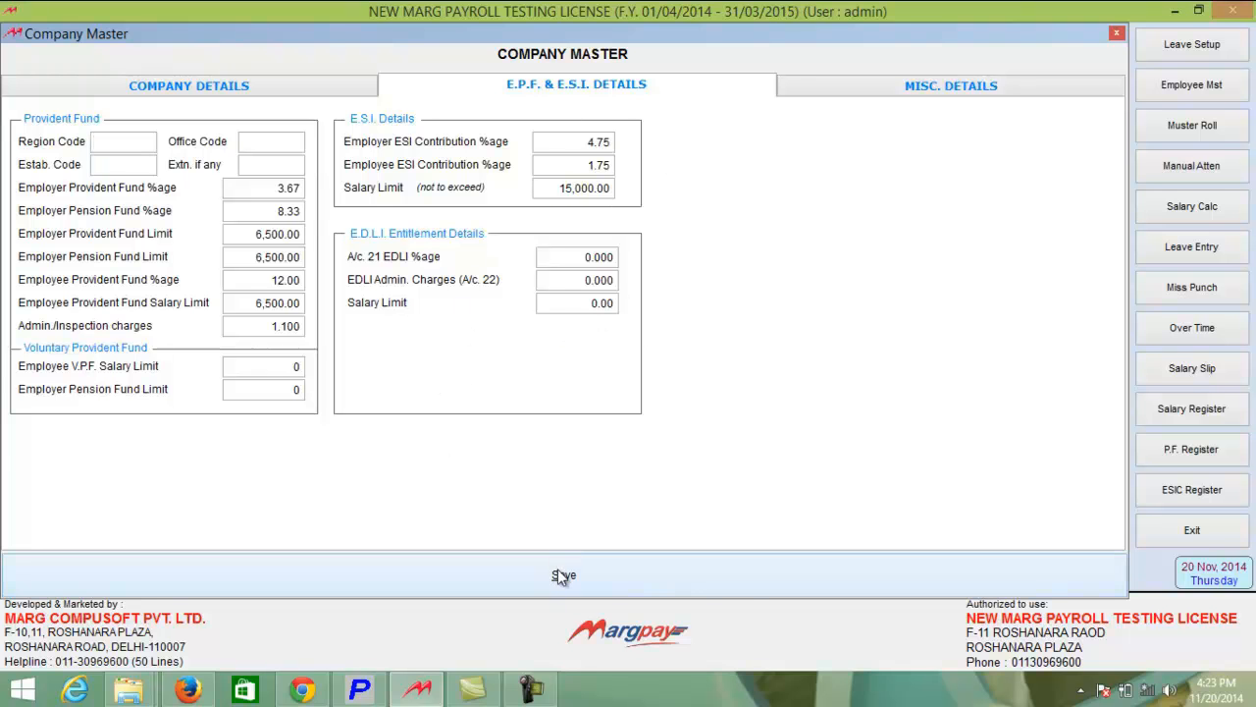
{"action": "left_click", "coordinate": [562, 576]}
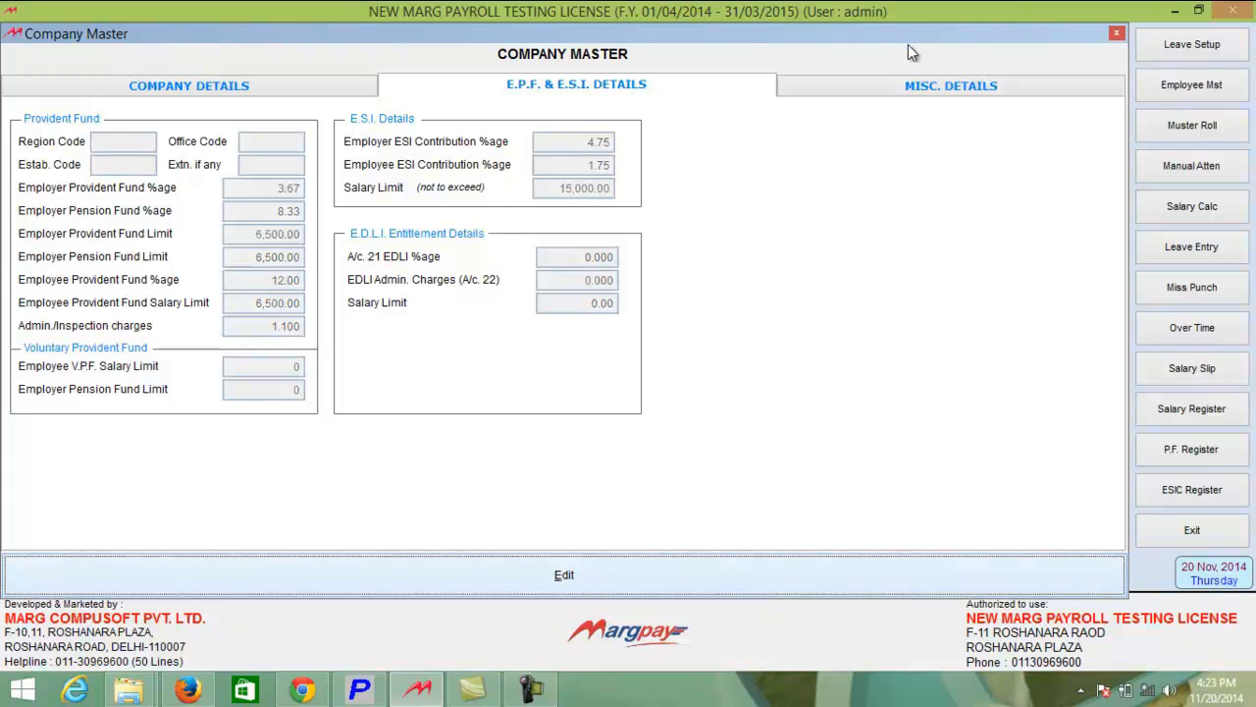
{"action": "left_click", "coordinate": [905, 88]}
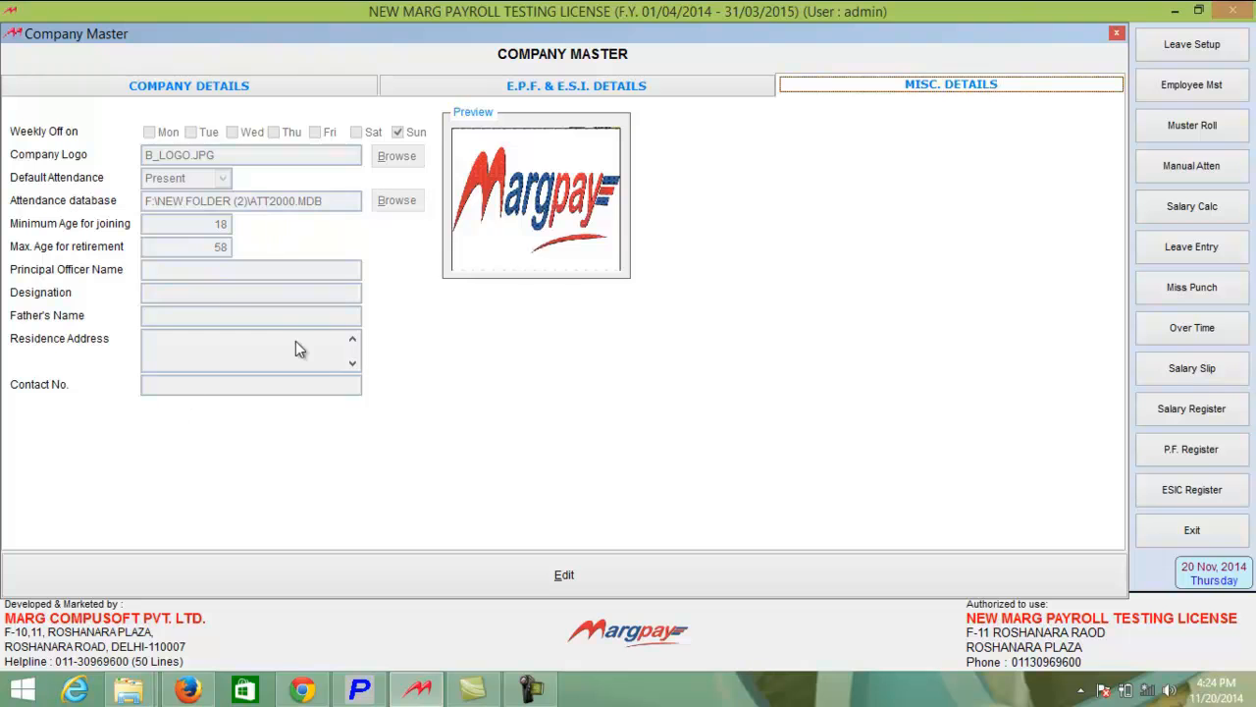
{"action": "left_click", "coordinate": [1116, 34]}
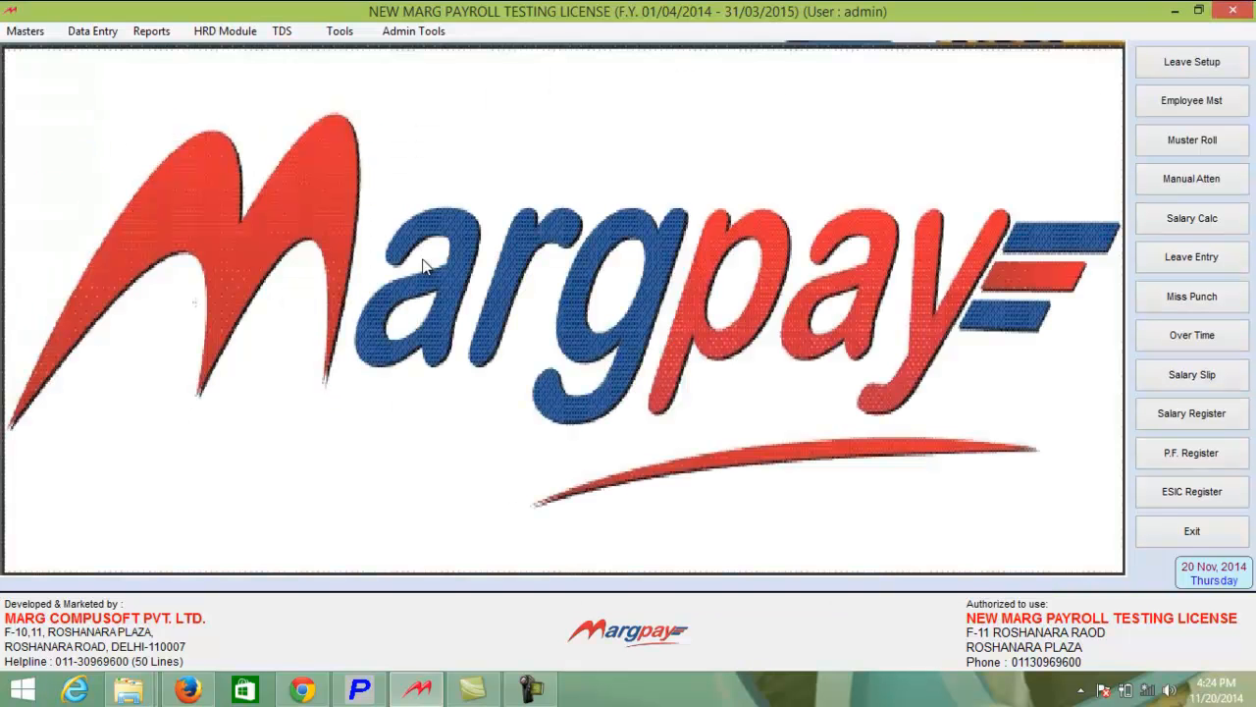
Step: Add a new grade named GRADE E with the description GRADE E in the Grade Master and save it
{"action": "left_click", "coordinate": [29, 32]}
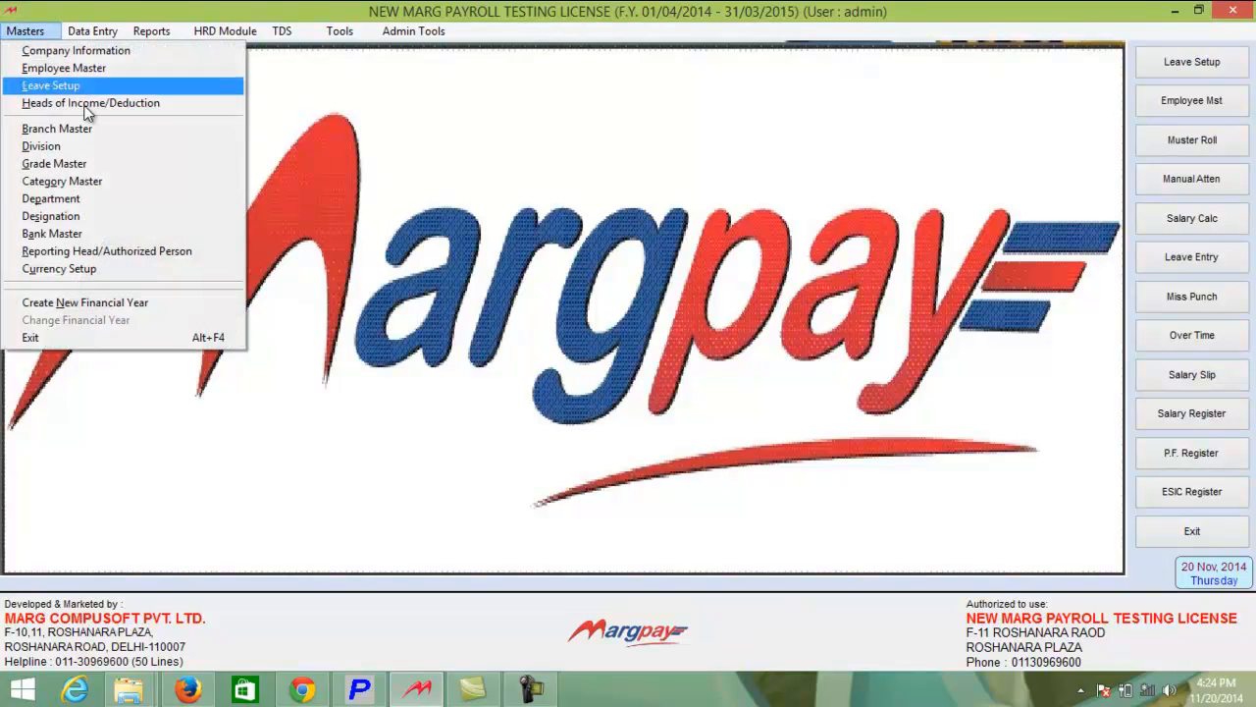
{"action": "left_click", "coordinate": [103, 161]}
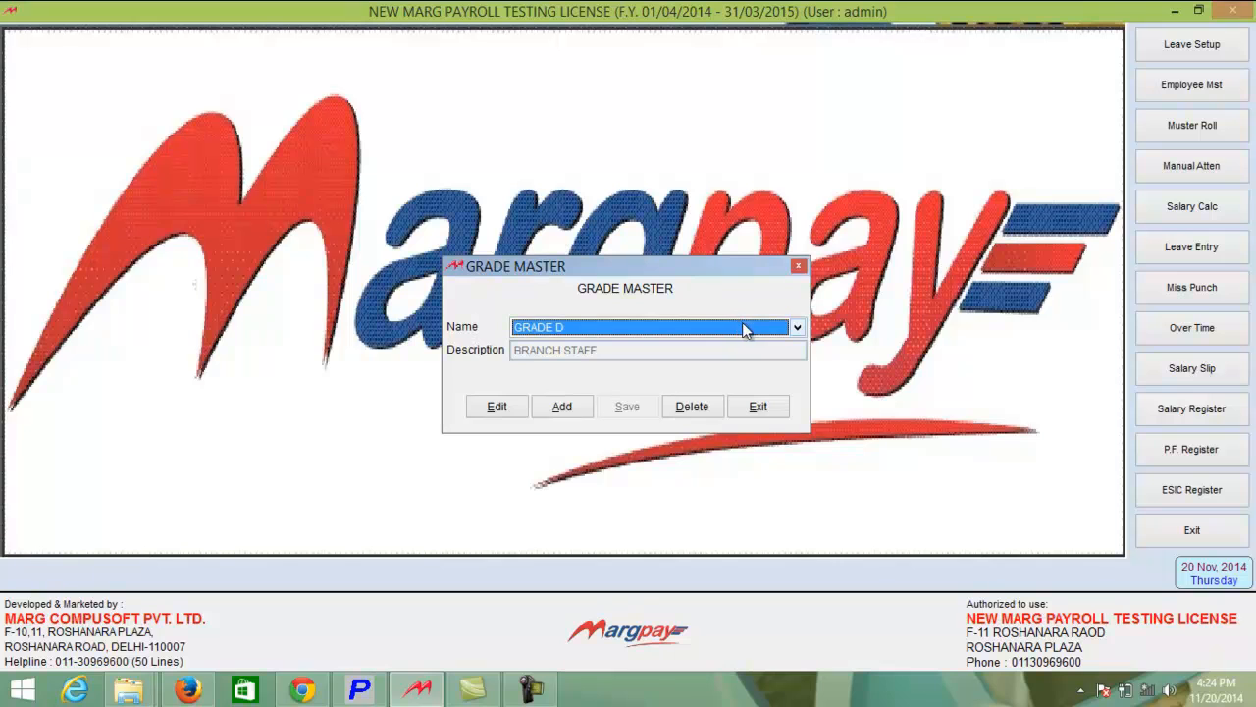
{"action": "left_click", "coordinate": [797, 329]}
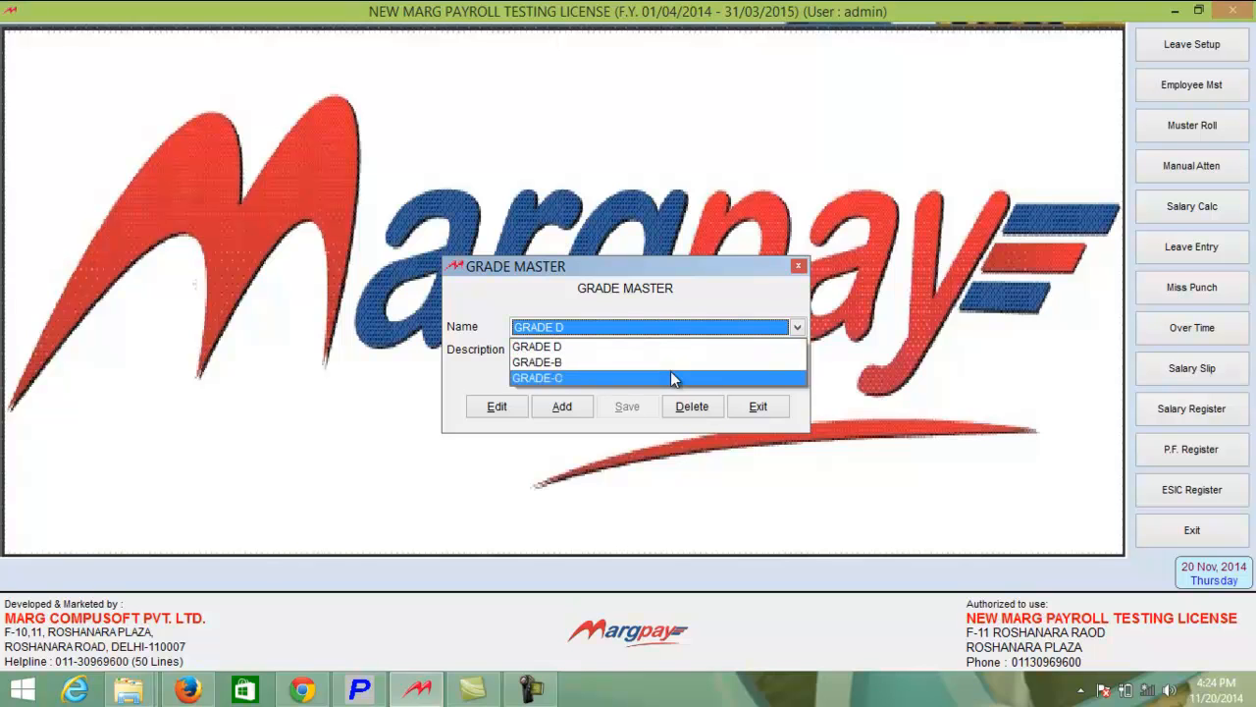
{"action": "left_click", "coordinate": [684, 350]}
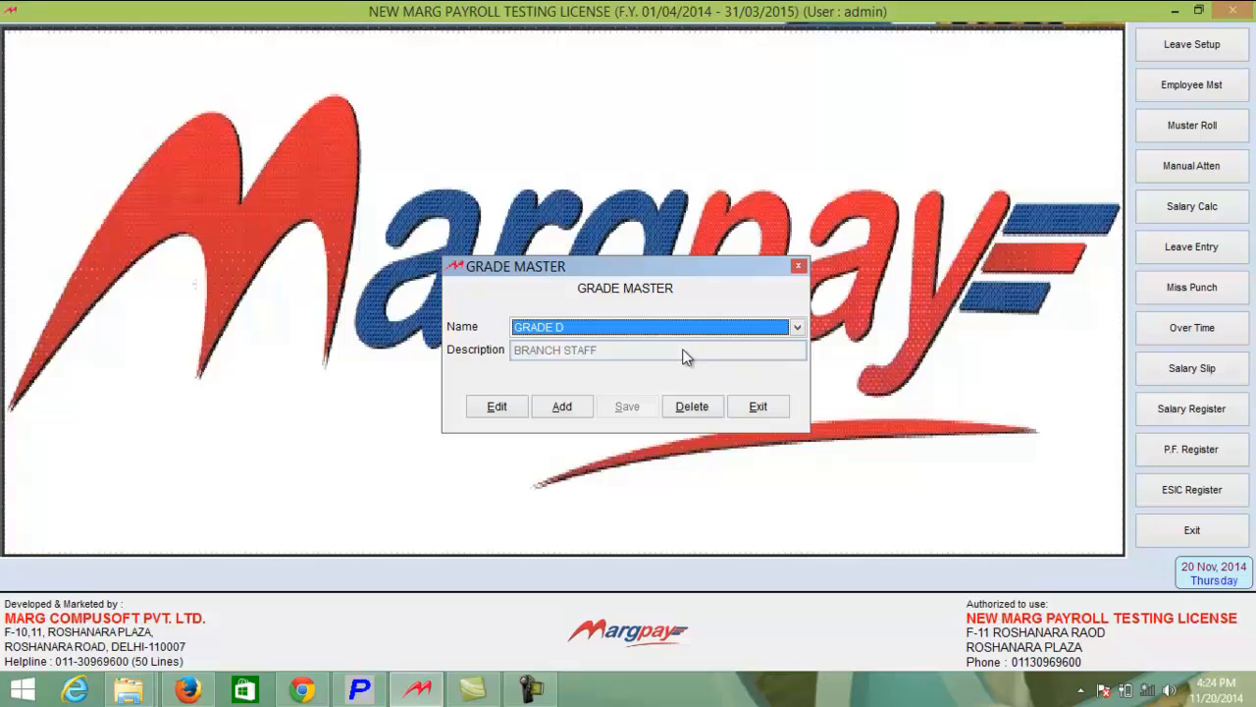
{"action": "left_click", "coordinate": [563, 406]}
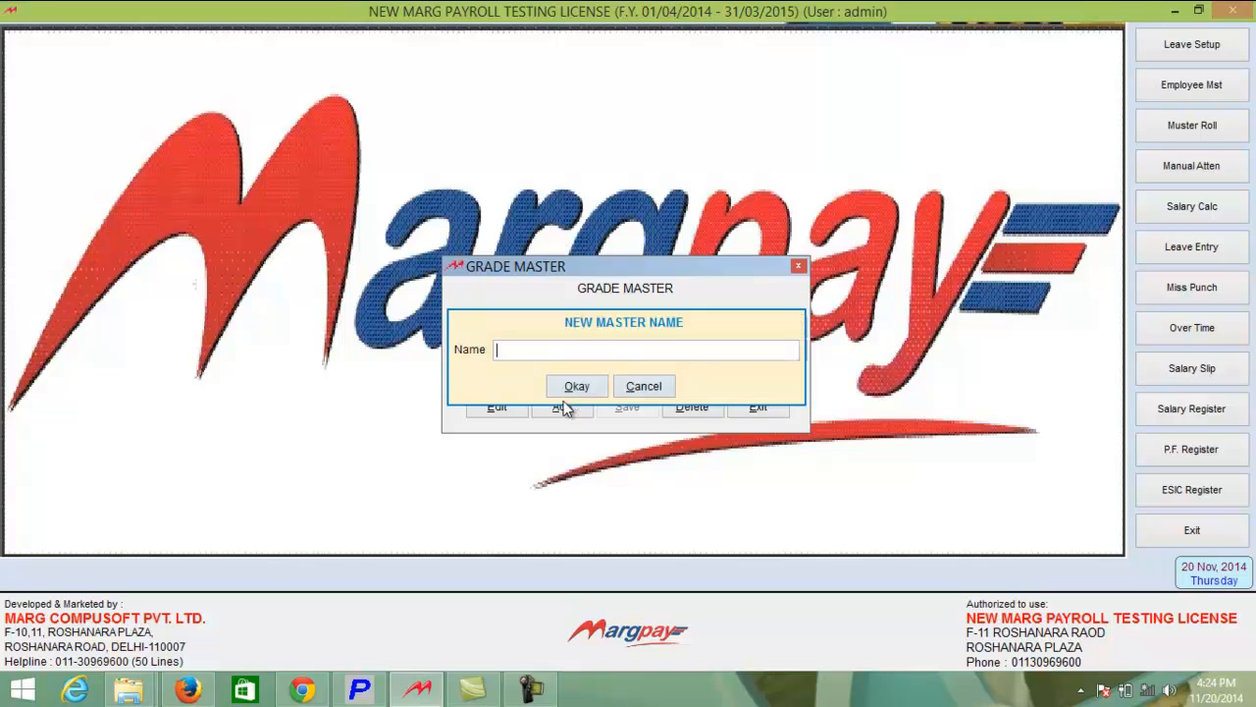
{"action": "type", "text": "E"}
{"action": "key", "text": "Return"}
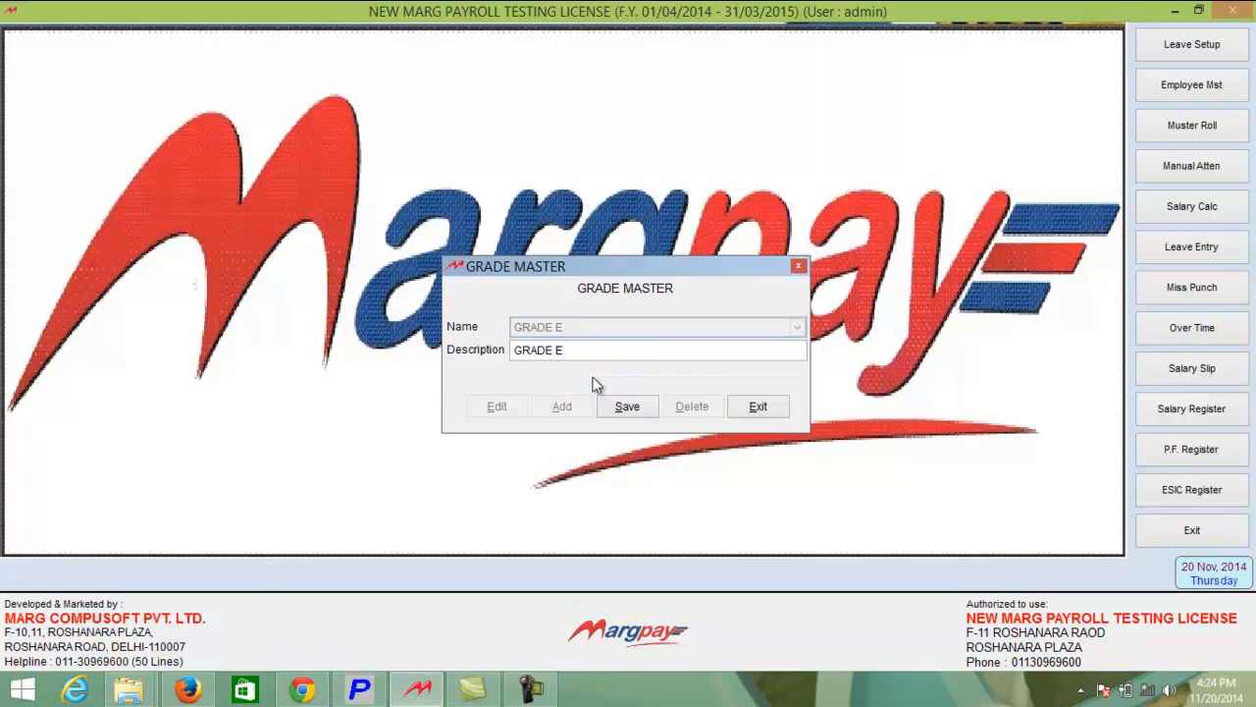
{"action": "left_click", "coordinate": [627, 408]}
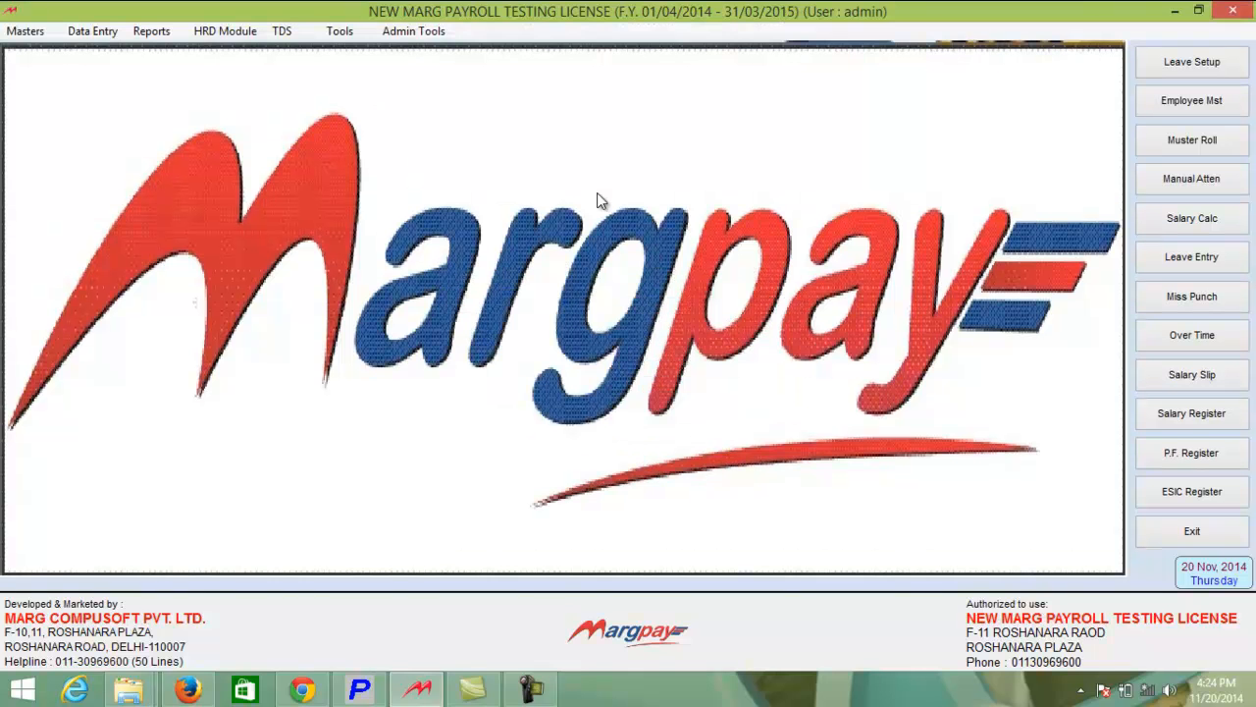
Step: Open Leave Setup and show the leave rules of GRADE-B for January to December 2014
{"action": "left_click", "coordinate": [24, 31]}
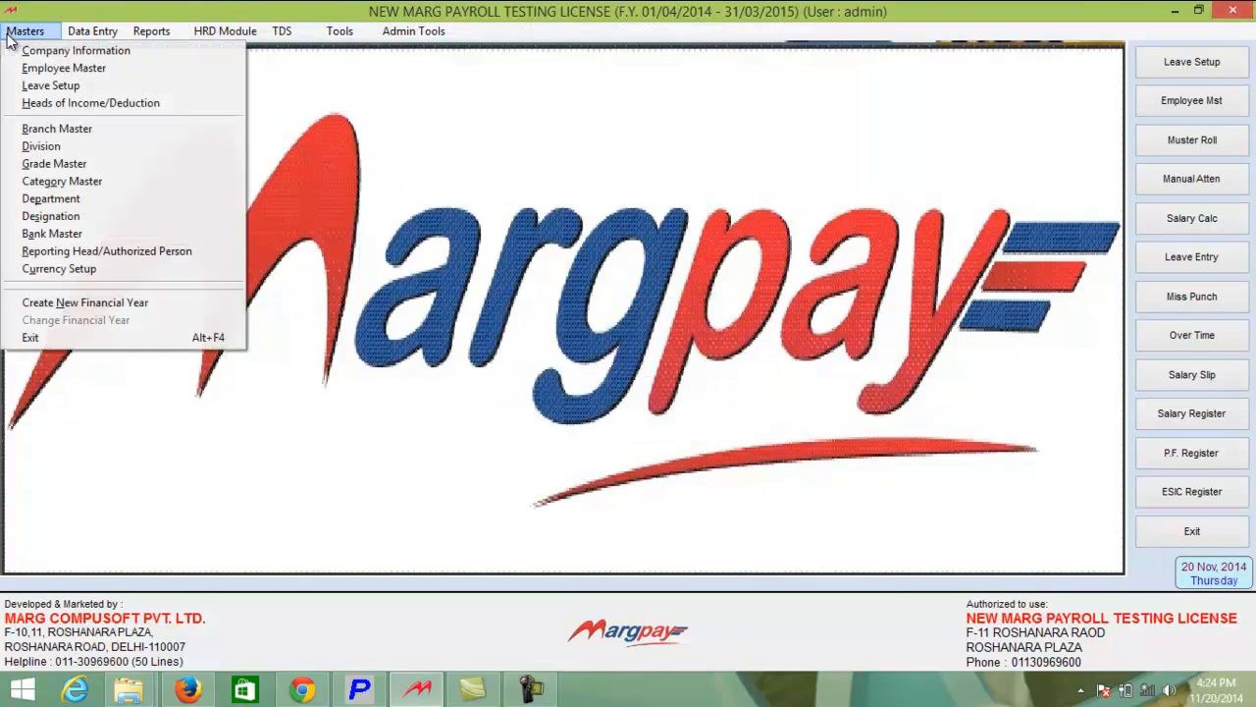
{"action": "left_click", "coordinate": [94, 90]}
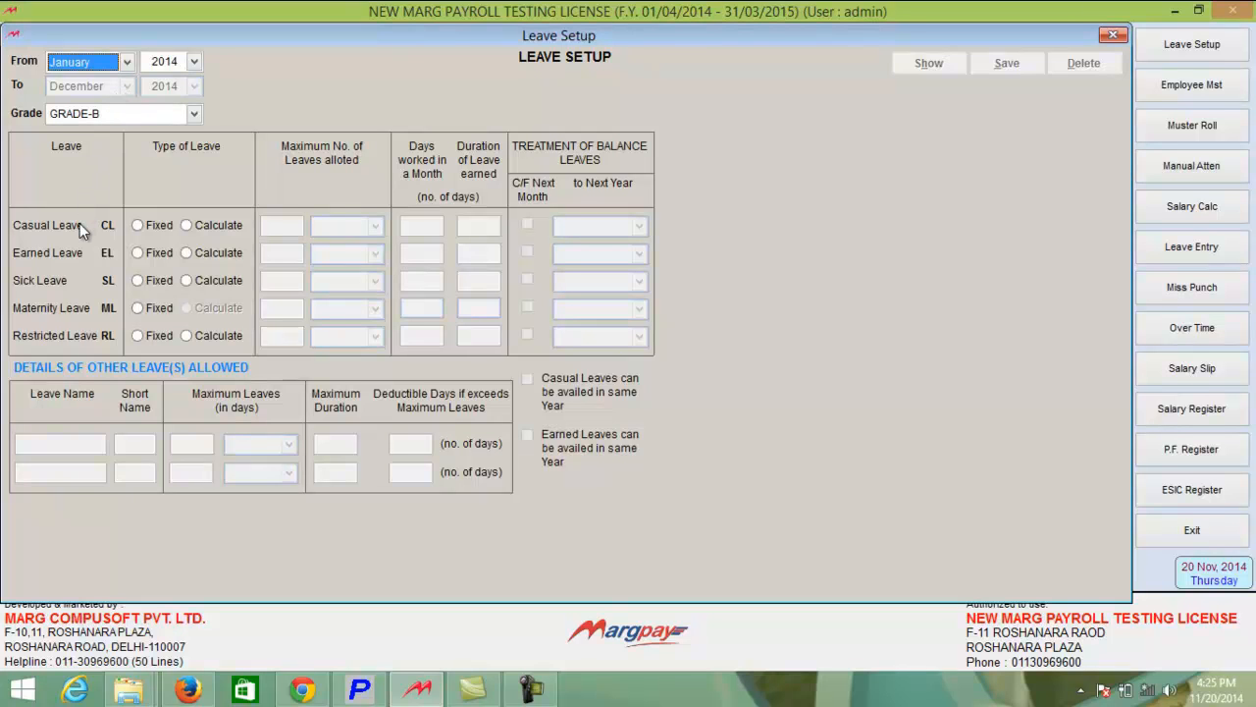
{"action": "key", "text": "Tab"}
{"action": "key", "text": "Tab"}
{"action": "key", "text": "Tab"}
{"action": "key", "text": "Tab"}
{"action": "key", "text": "Return"}
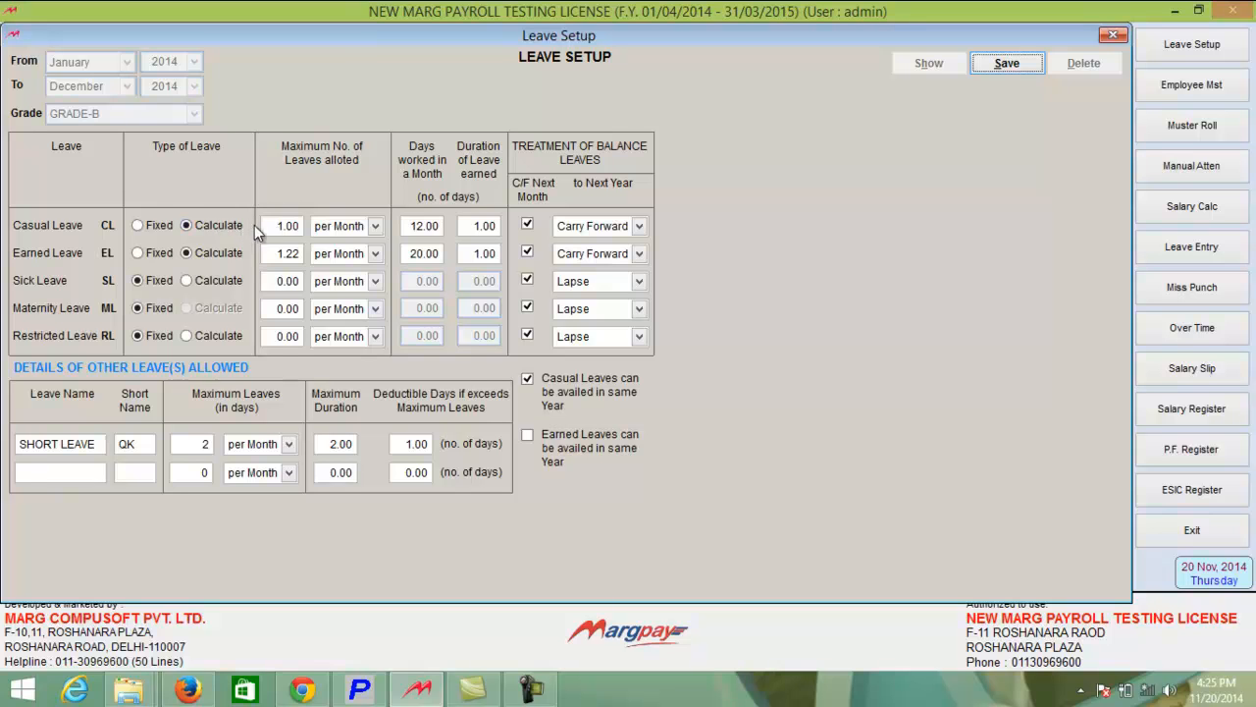
Step: Keep Carry Forward as the next-year treatment of Casual Leave and save the GRADE-B leave setup
{"action": "left_click", "coordinate": [638, 226]}
{"action": "left_click", "coordinate": [638, 226]}
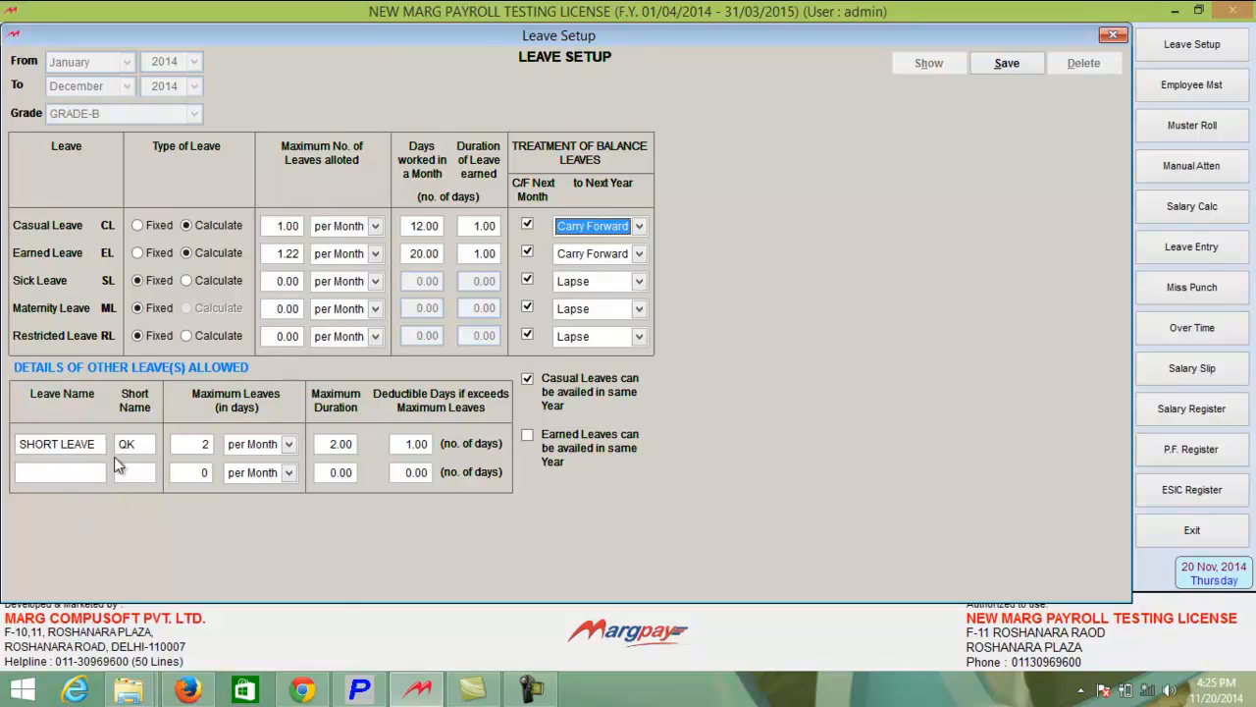
{"action": "left_click", "coordinate": [1008, 65]}
{"action": "key", "text": "Return"}
Step: Open the income and deduction heads of GRADE-B for editing and accept the existing over-time formula
{"action": "left_click", "coordinate": [27, 32]}
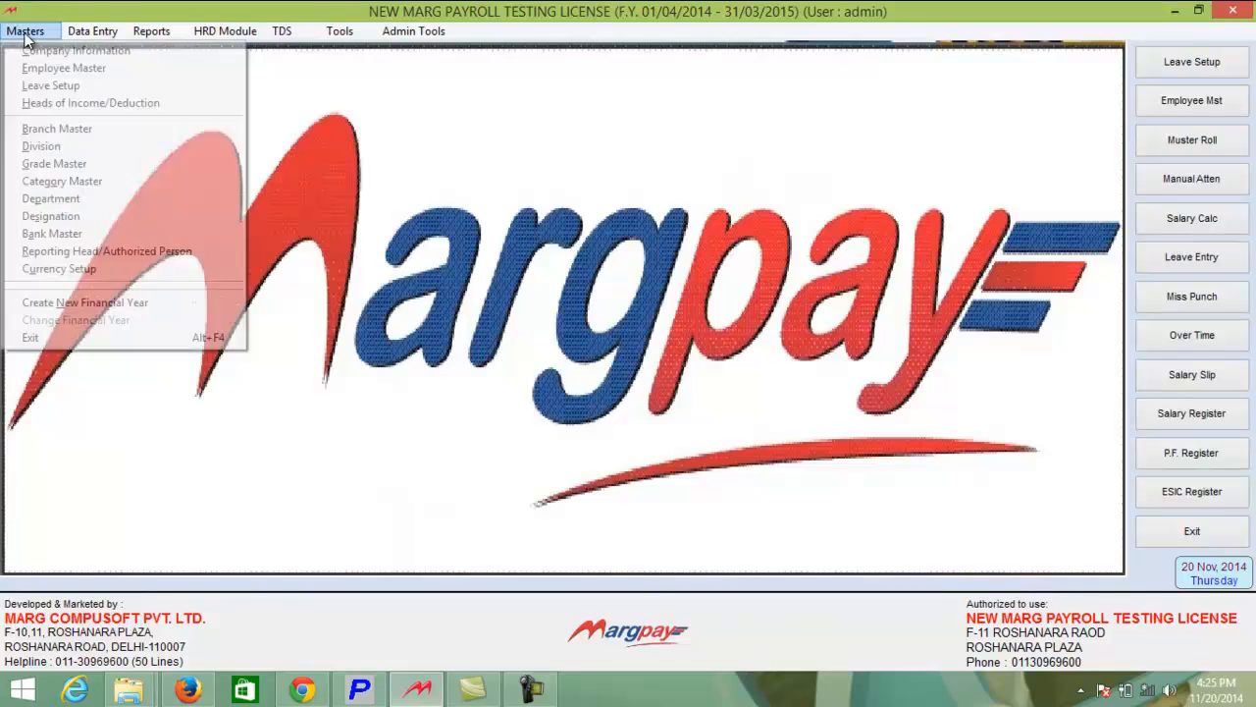
{"action": "left_click", "coordinate": [50, 103]}
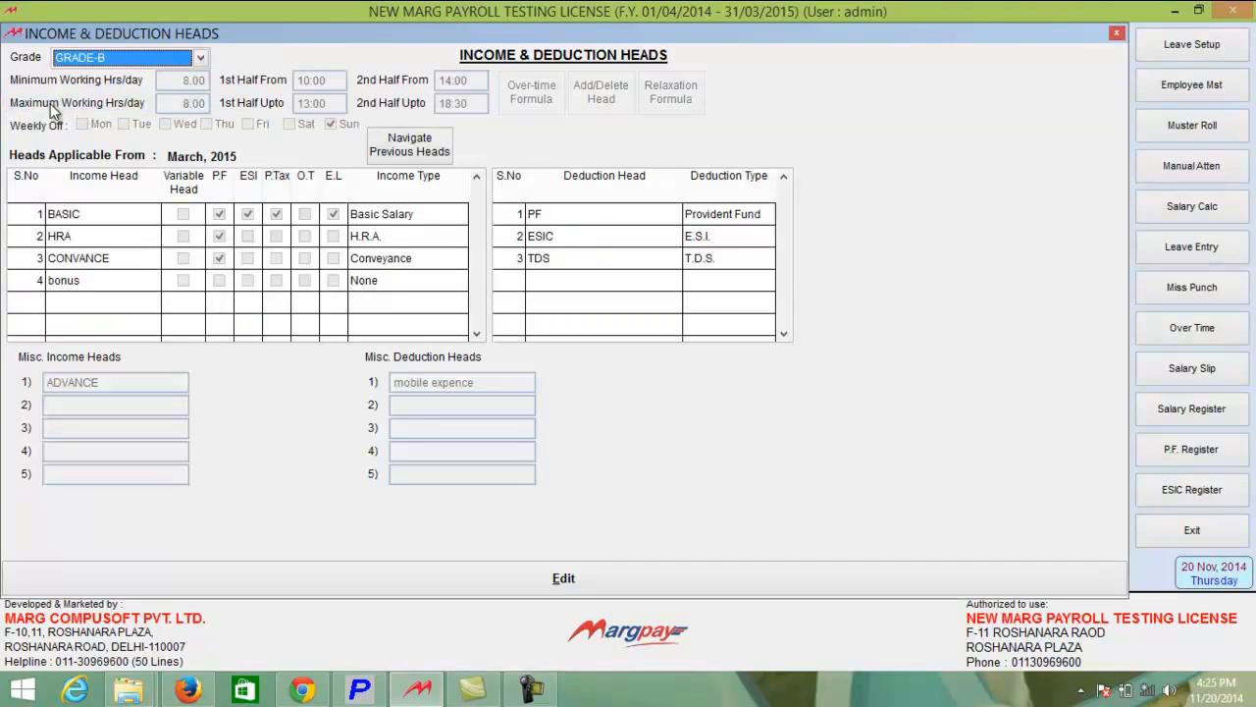
{"action": "left_click", "coordinate": [200, 57]}
{"action": "key", "text": "Return"}
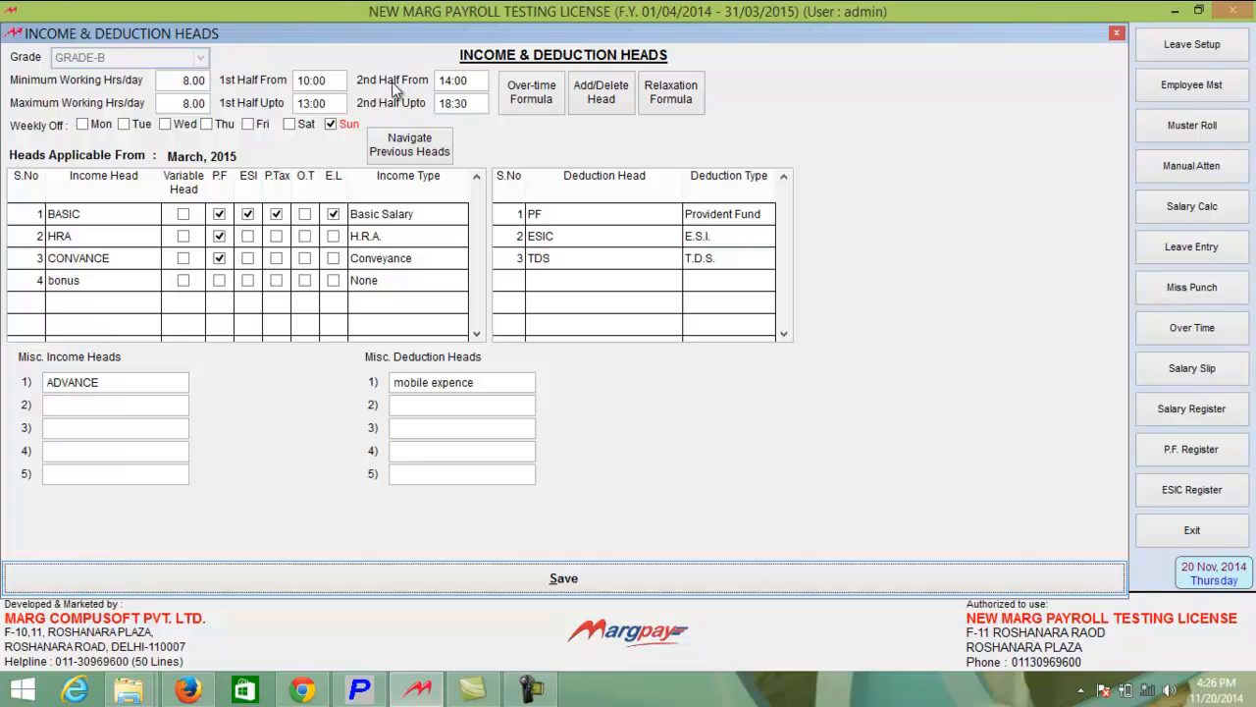
{"action": "left_click", "coordinate": [531, 102]}
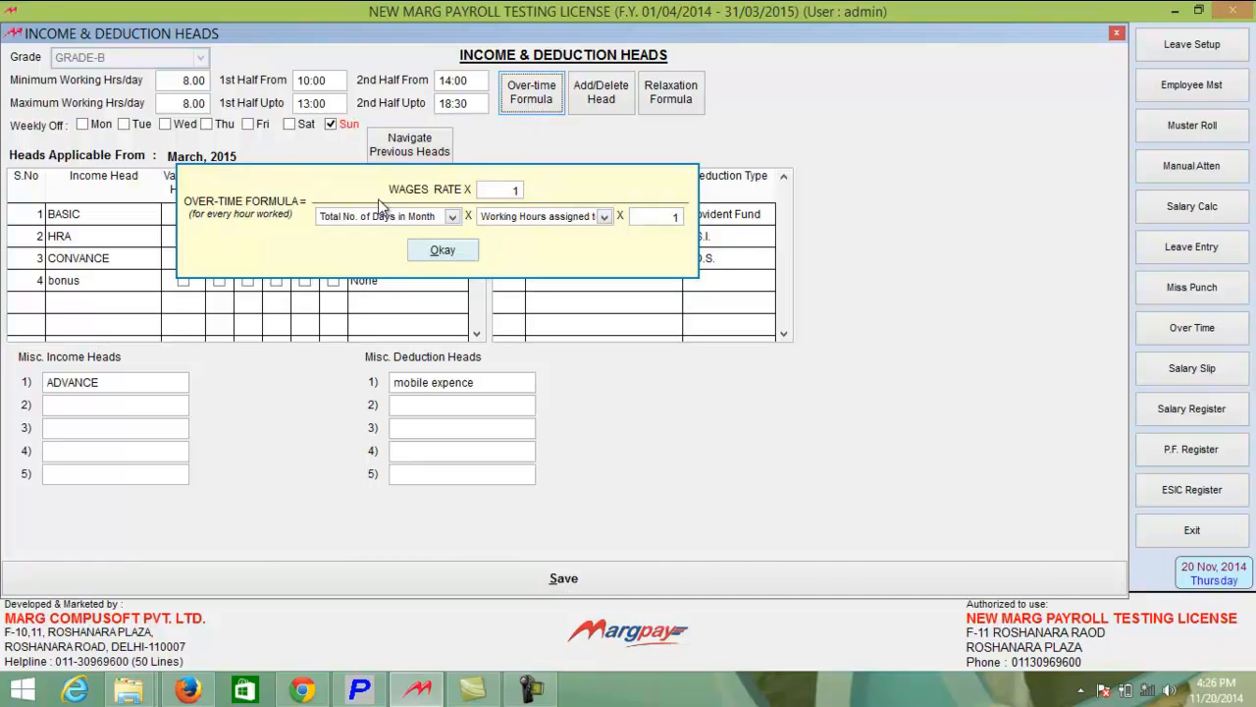
{"action": "left_click", "coordinate": [443, 250]}
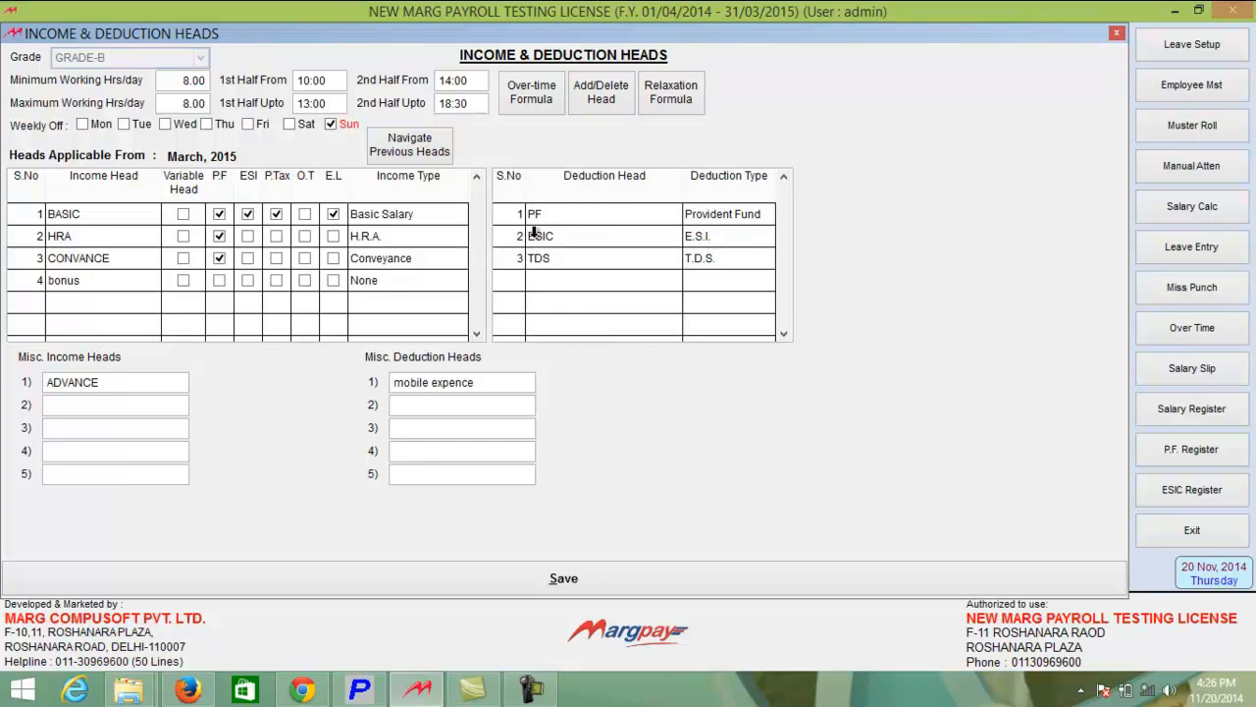
Step: Start adding or deleting heads for GRADE-B and accept 4 income heads and 3 deduction heads
{"action": "left_click", "coordinate": [613, 98]}
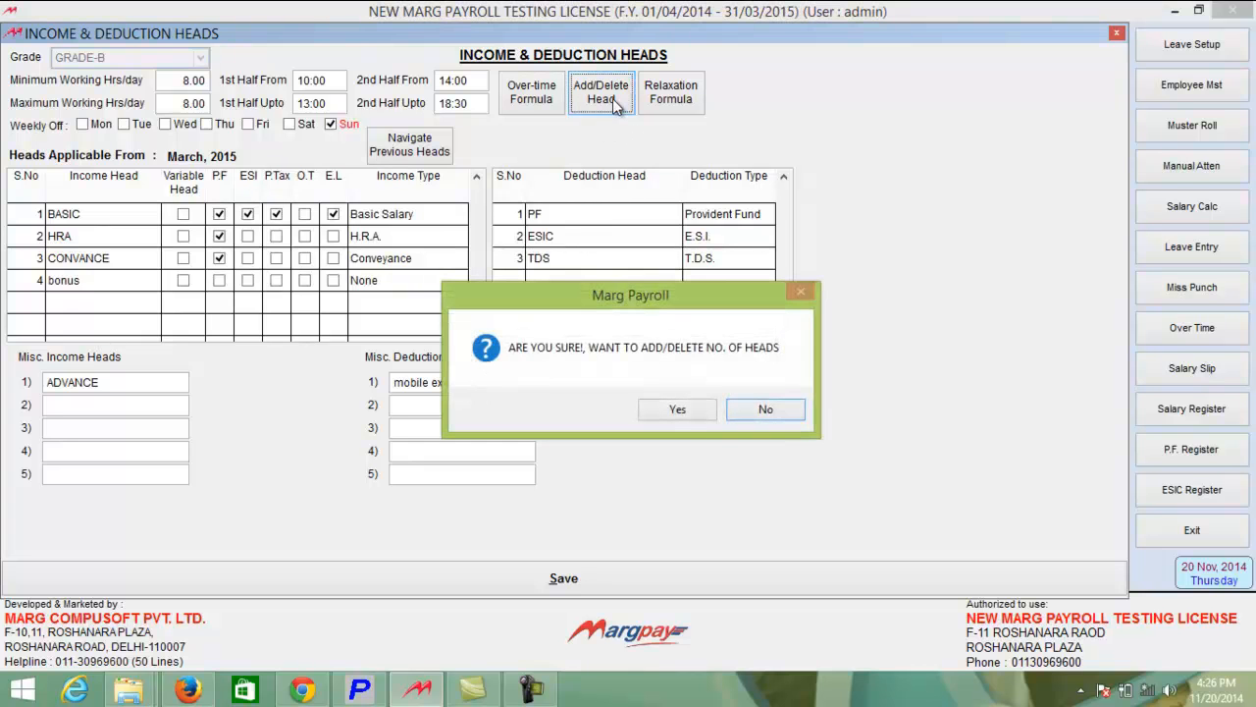
{"action": "left_click", "coordinate": [676, 410]}
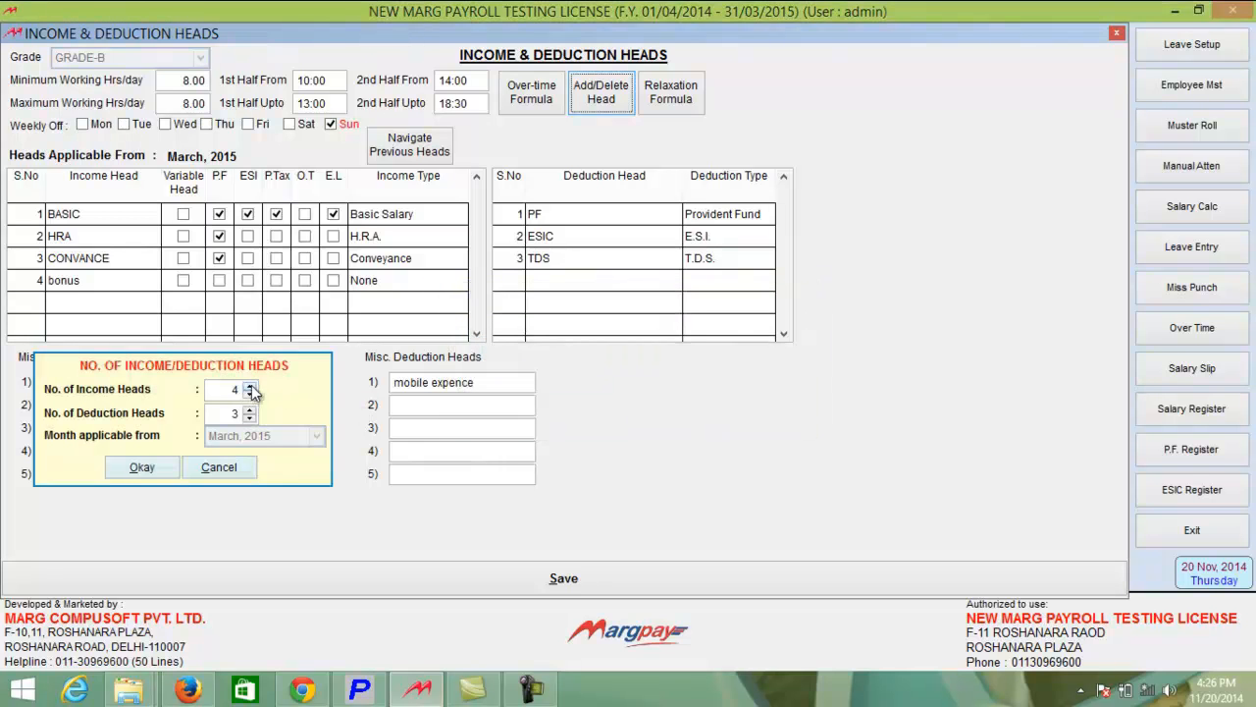
{"action": "left_click", "coordinate": [141, 468]}
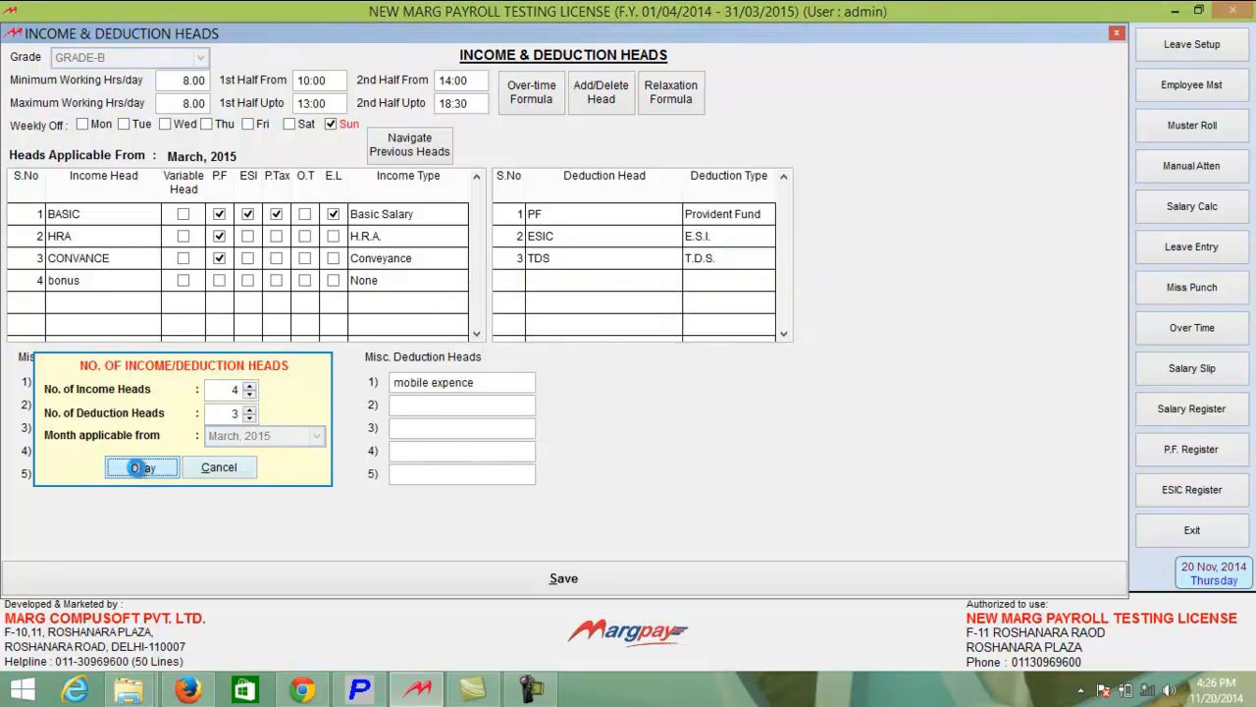
Step: Confirm the head counts, save the income and deduction heads of GRADE-B and close the heads setup
{"action": "key", "text": "Return"}
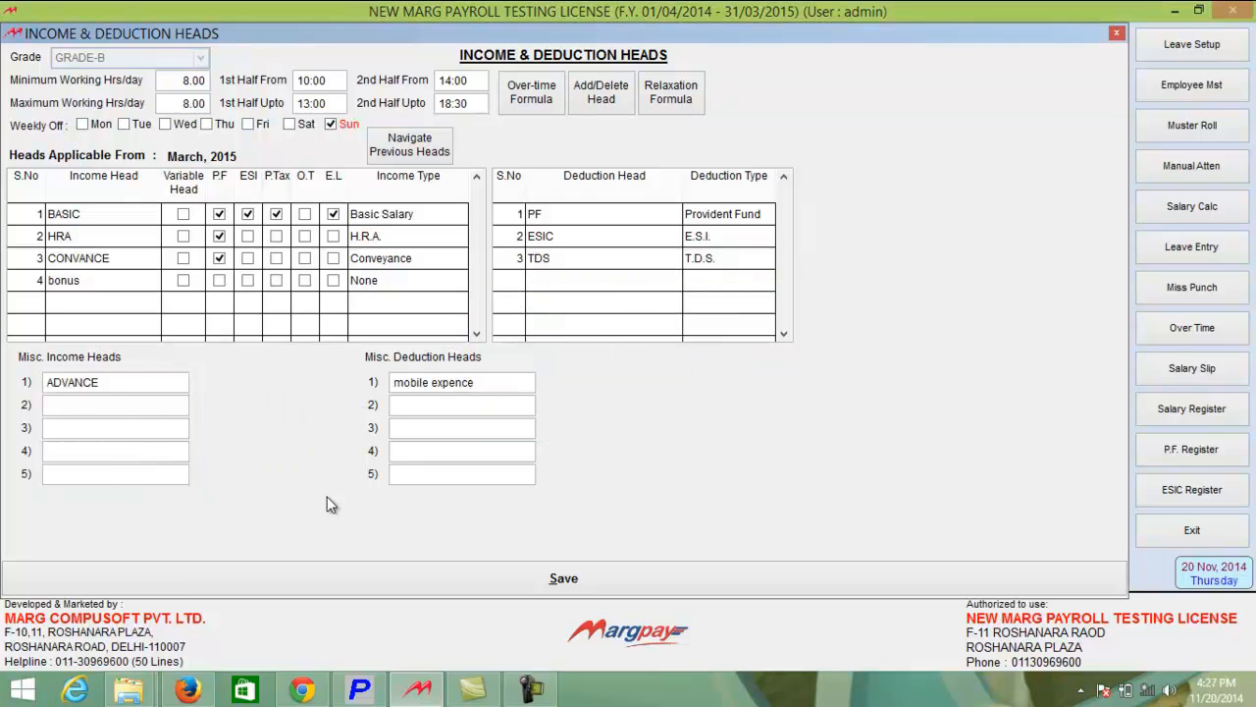
{"action": "left_click", "coordinate": [620, 580]}
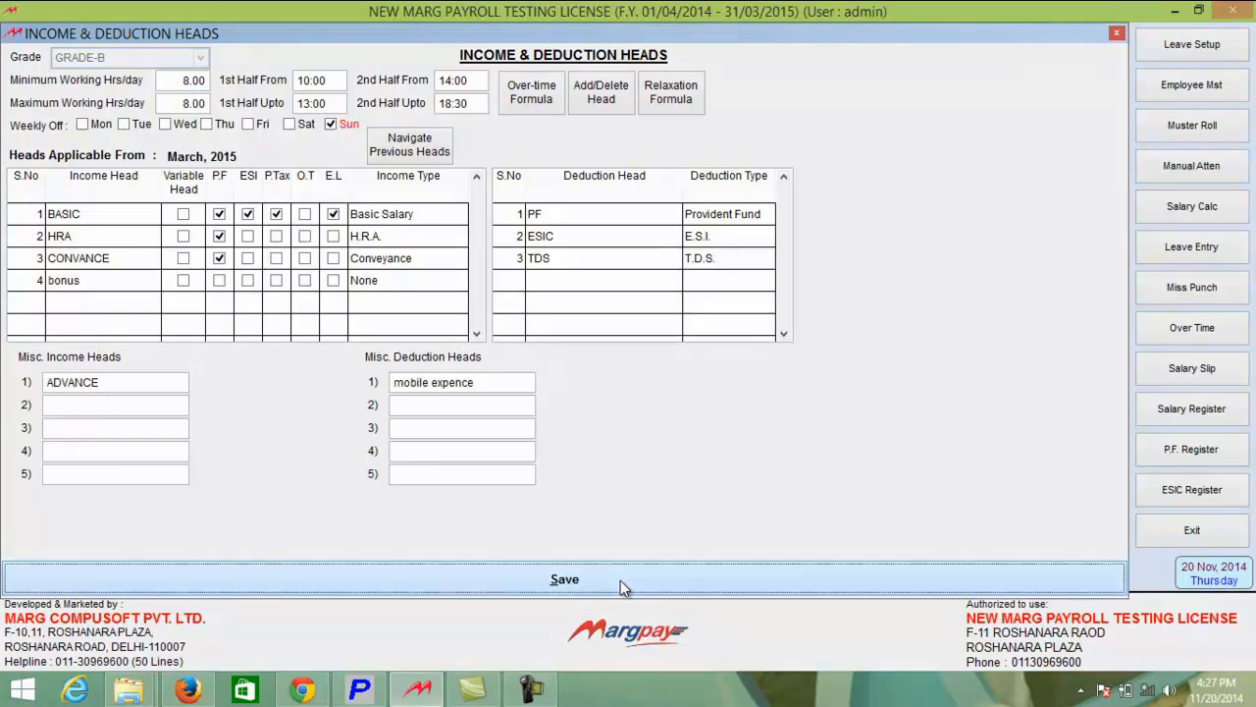
{"action": "left_click", "coordinate": [1118, 33]}
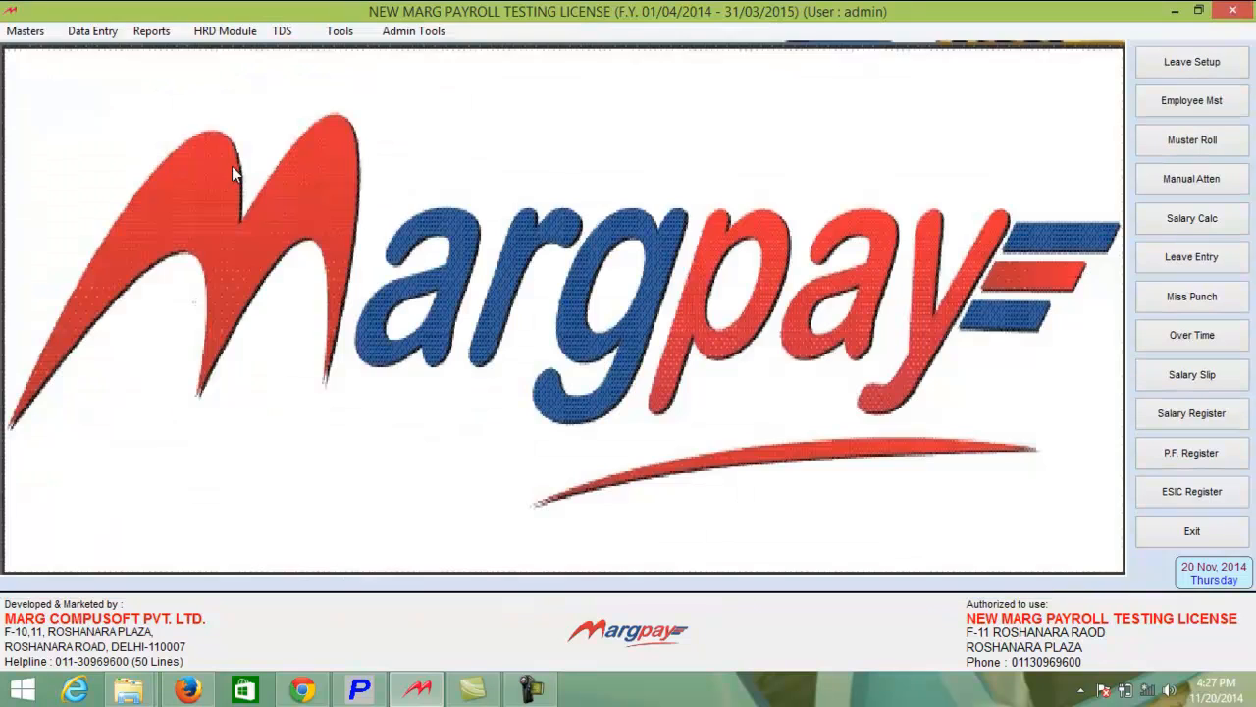
Step: Review the existing entries of the Branch Master and the Division Master
{"action": "left_click", "coordinate": [36, 35]}
{"action": "left_click", "coordinate": [69, 129]}
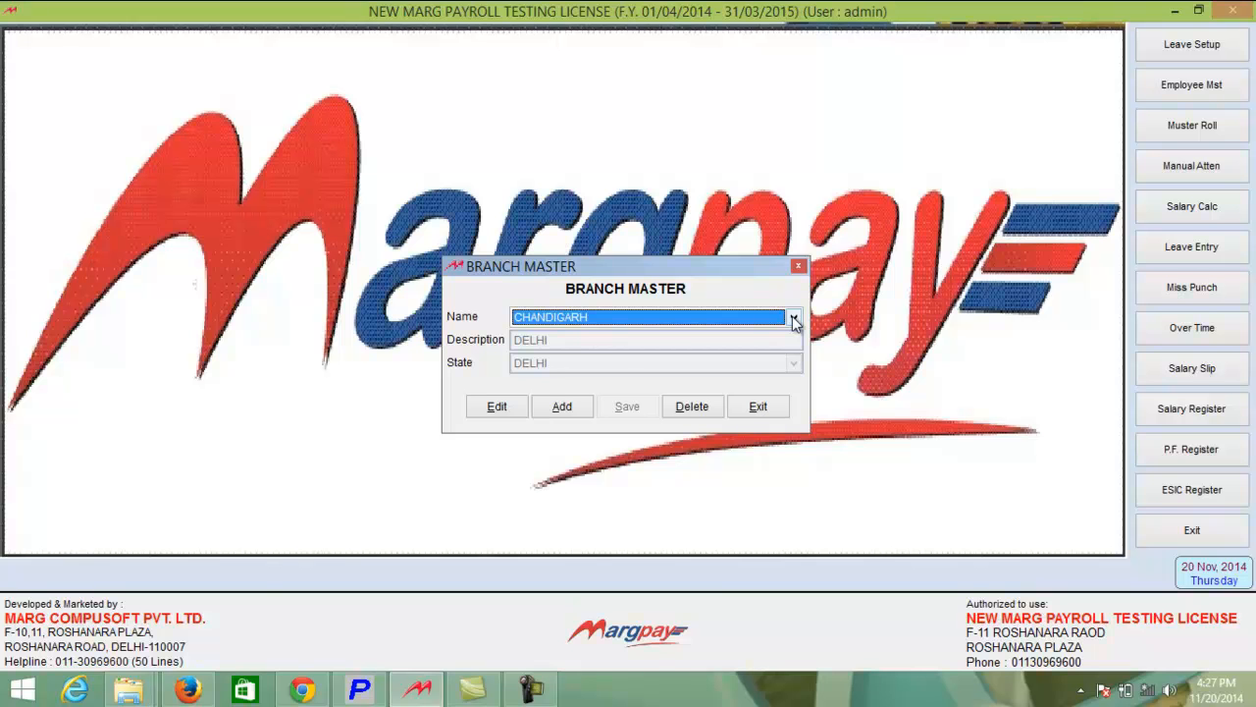
{"action": "left_click", "coordinate": [27, 35]}
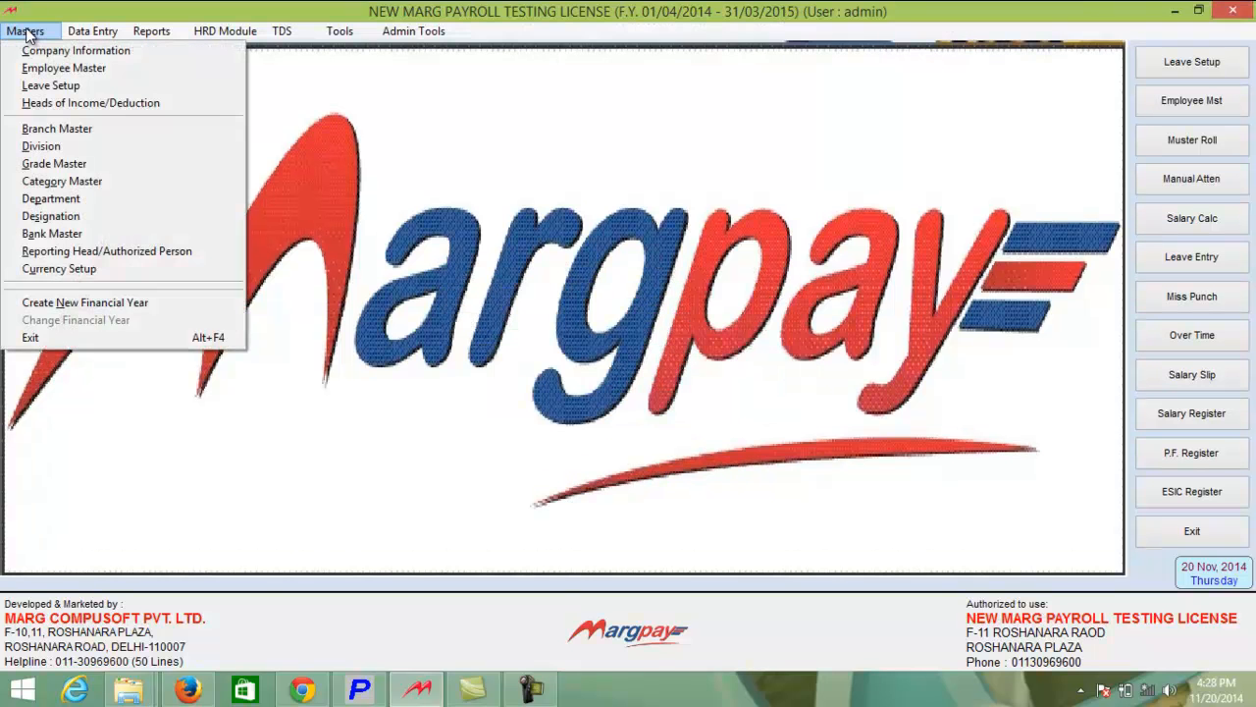
{"action": "left_click", "coordinate": [68, 152]}
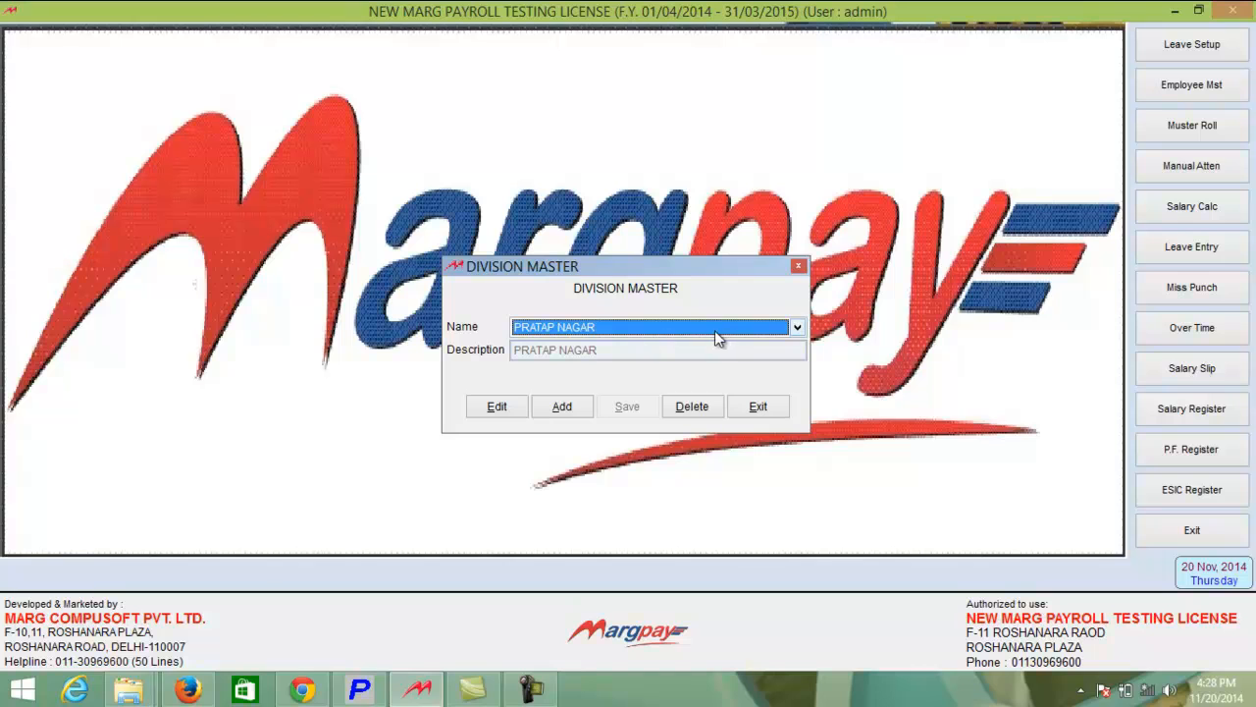
{"action": "left_click", "coordinate": [794, 330]}
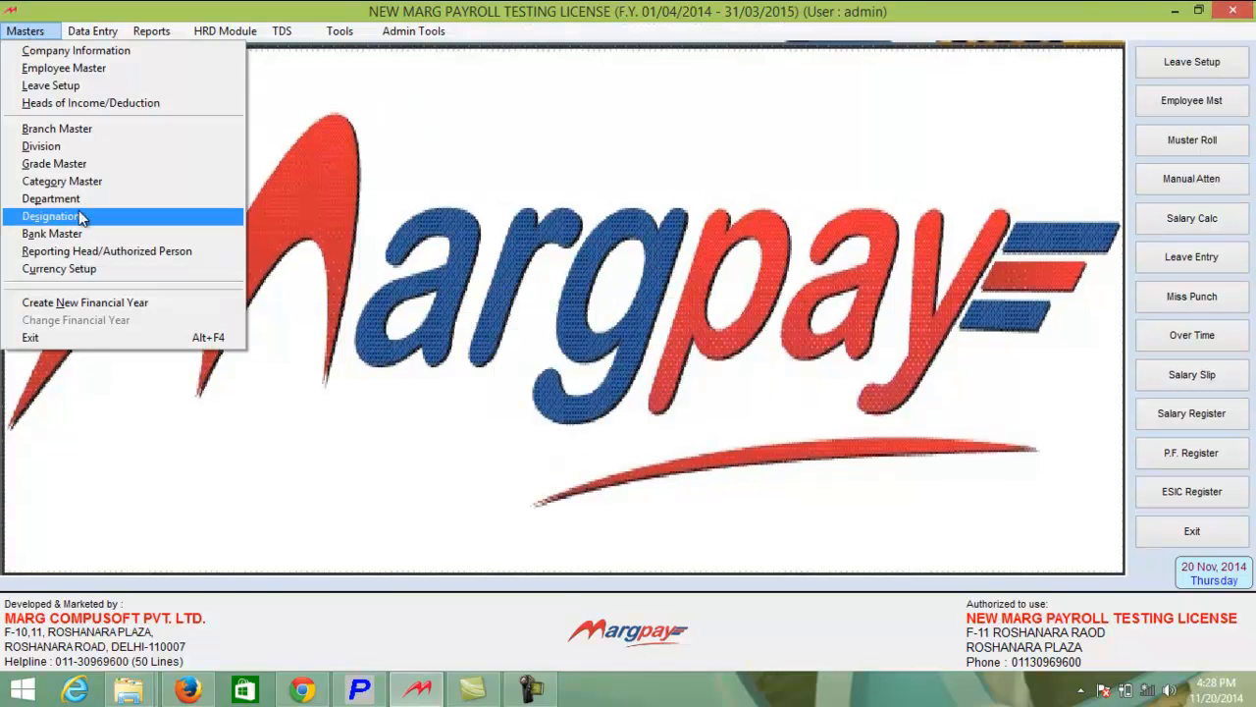
Step: View the Category Master, and check the list of departments in the Department Master
{"action": "left_click", "coordinate": [88, 183]}
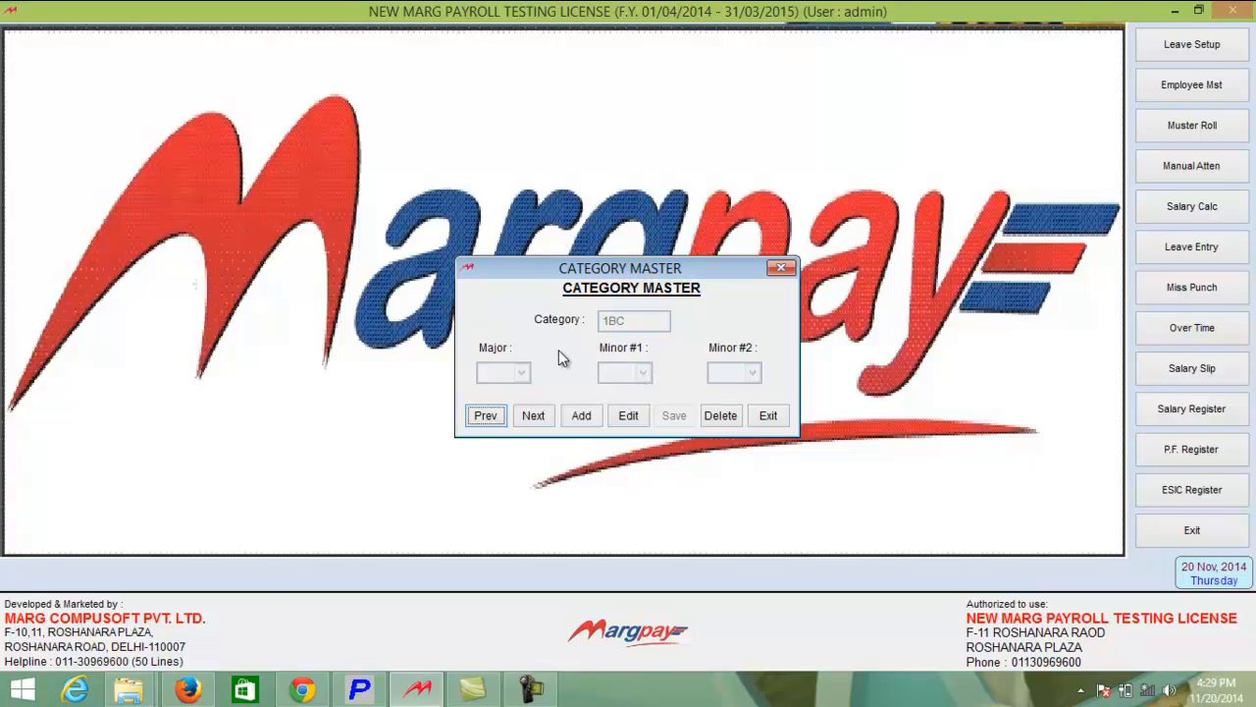
{"action": "left_click", "coordinate": [783, 268]}
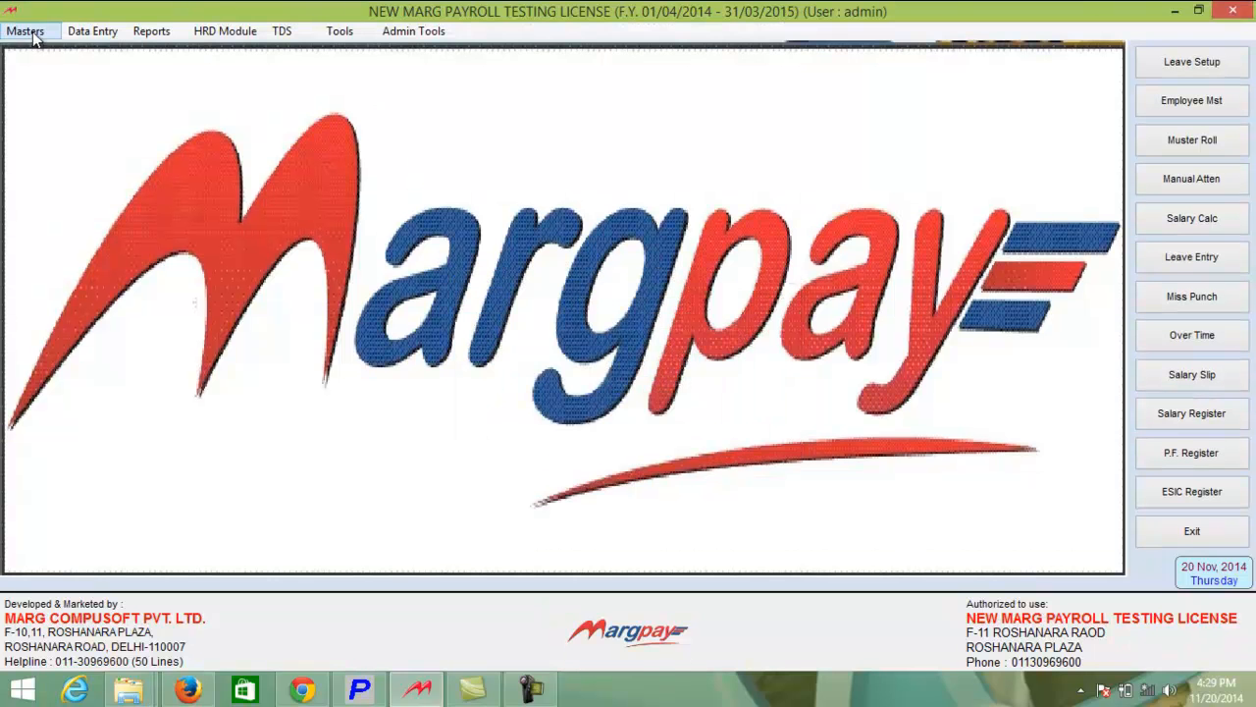
{"action": "left_click", "coordinate": [25, 31]}
{"action": "left_click", "coordinate": [44, 206]}
{"action": "left_click", "coordinate": [796, 330]}
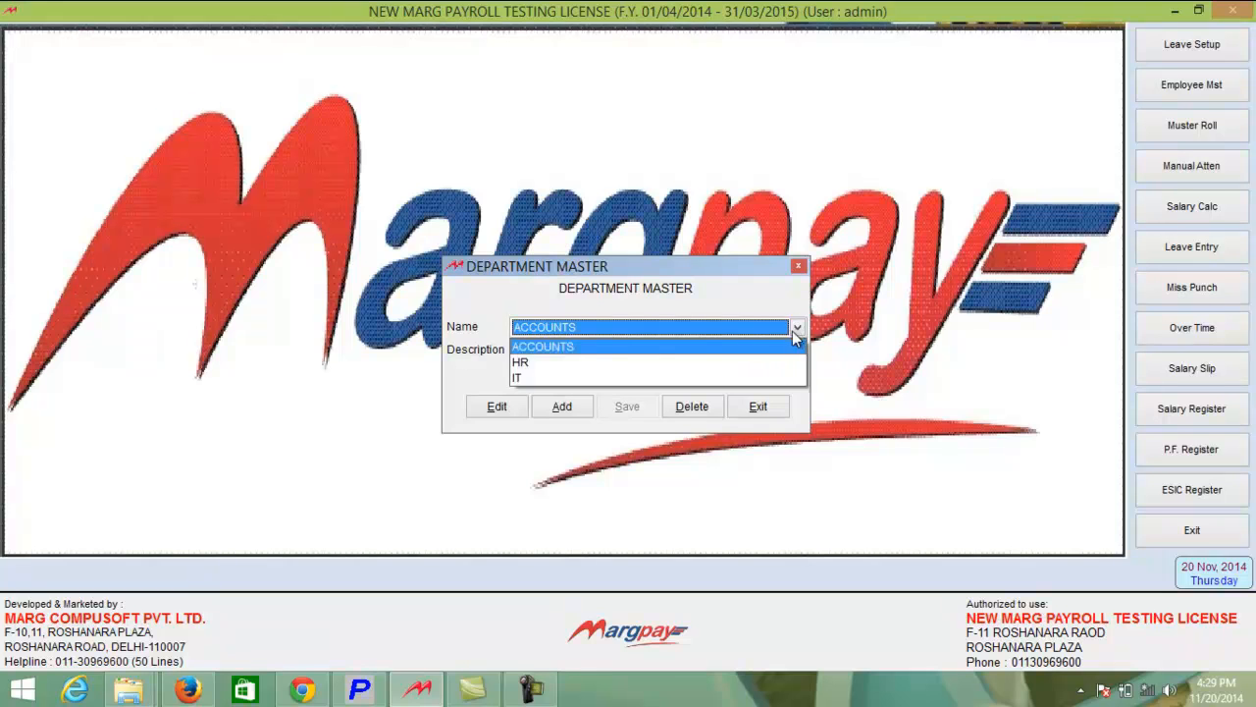
{"action": "left_click", "coordinate": [649, 351]}
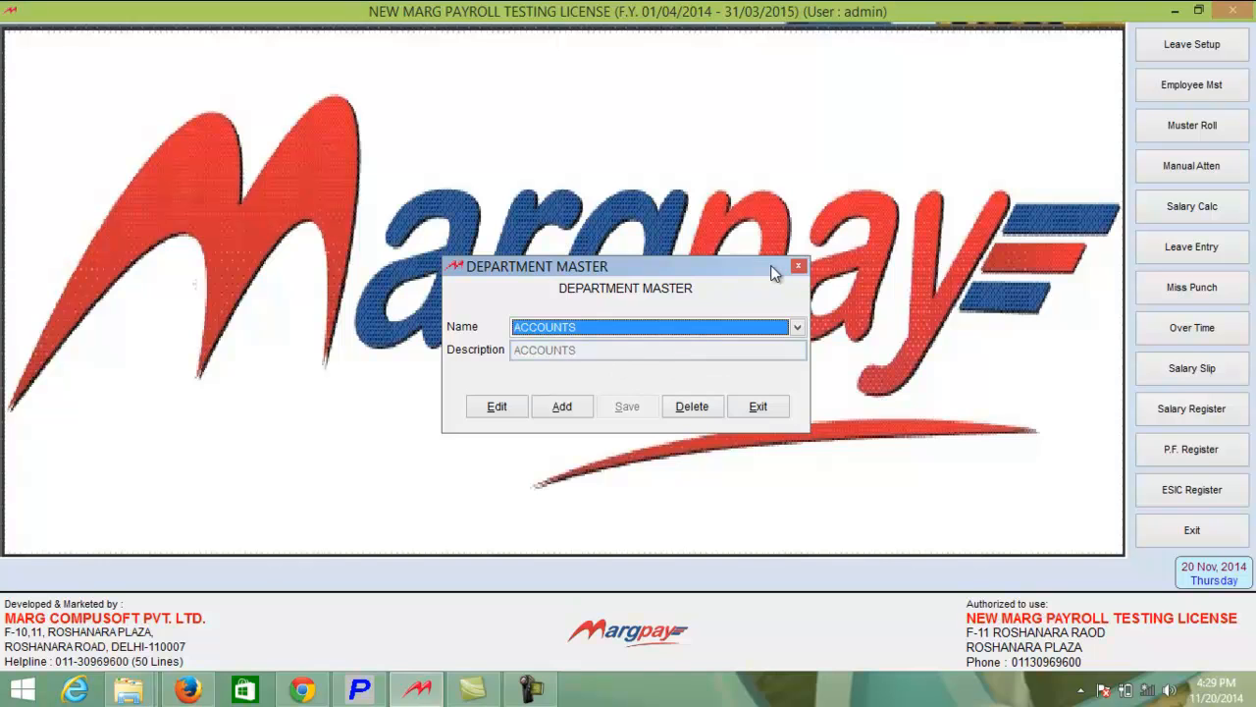
{"action": "left_click", "coordinate": [798, 266]}
Step: Check the list of designations and the category of the MANAGER designation in the Designation Master
{"action": "left_click", "coordinate": [12, 32]}
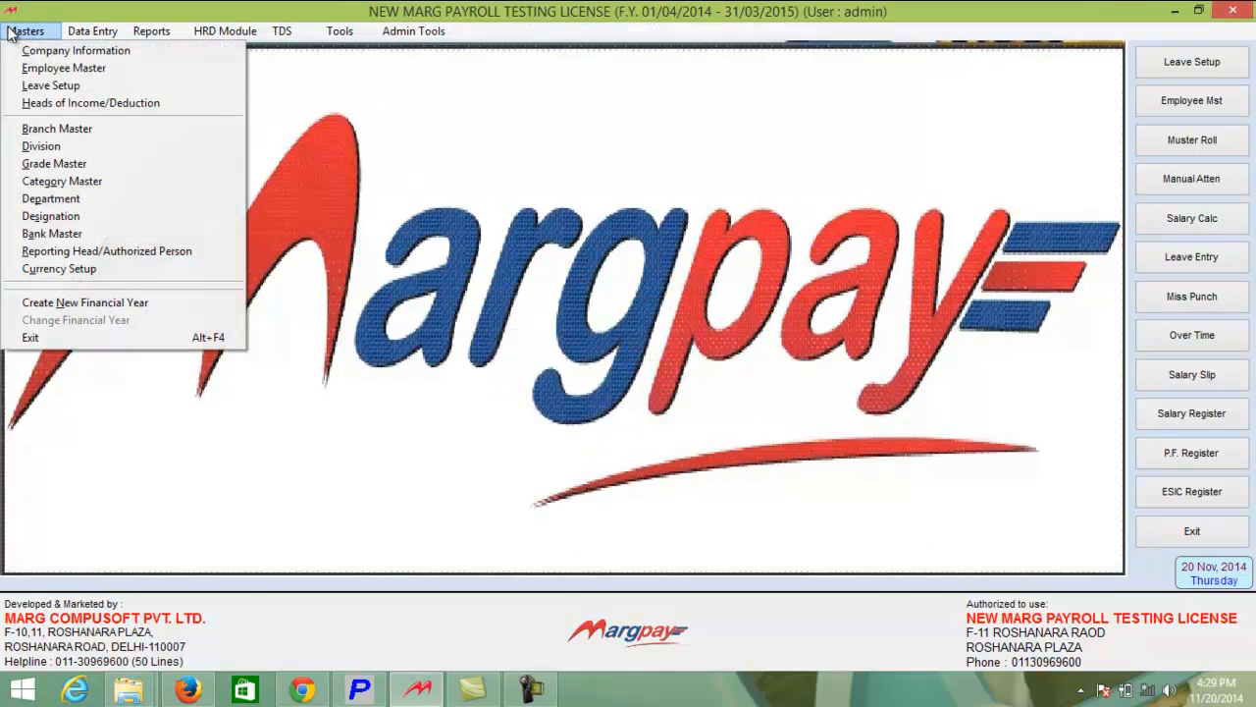
{"action": "left_click", "coordinate": [74, 216]}
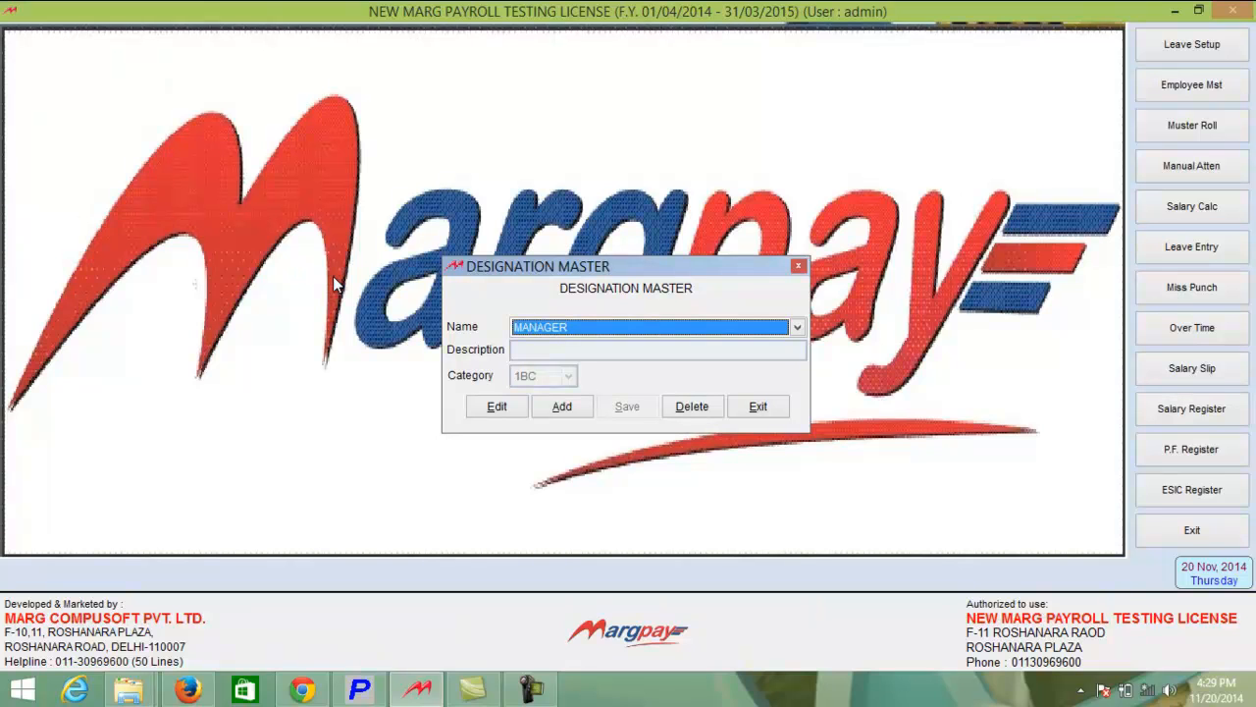
{"action": "left_click", "coordinate": [800, 327]}
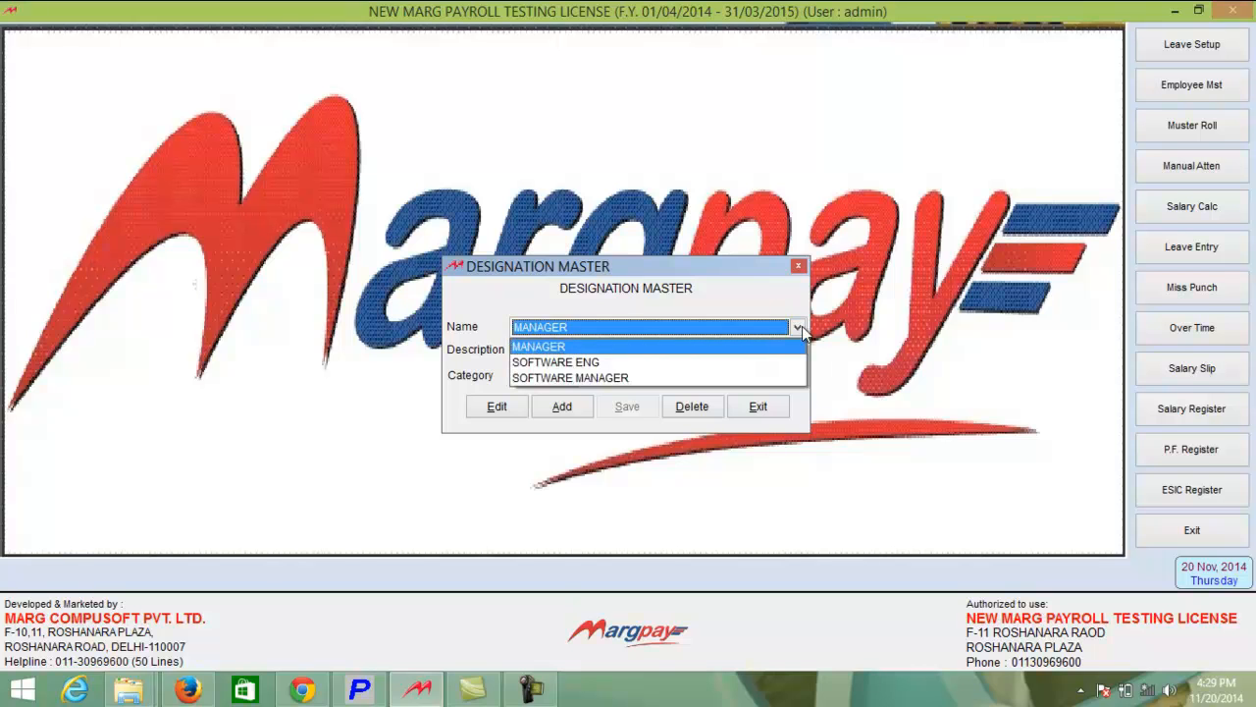
{"action": "left_click", "coordinate": [673, 347]}
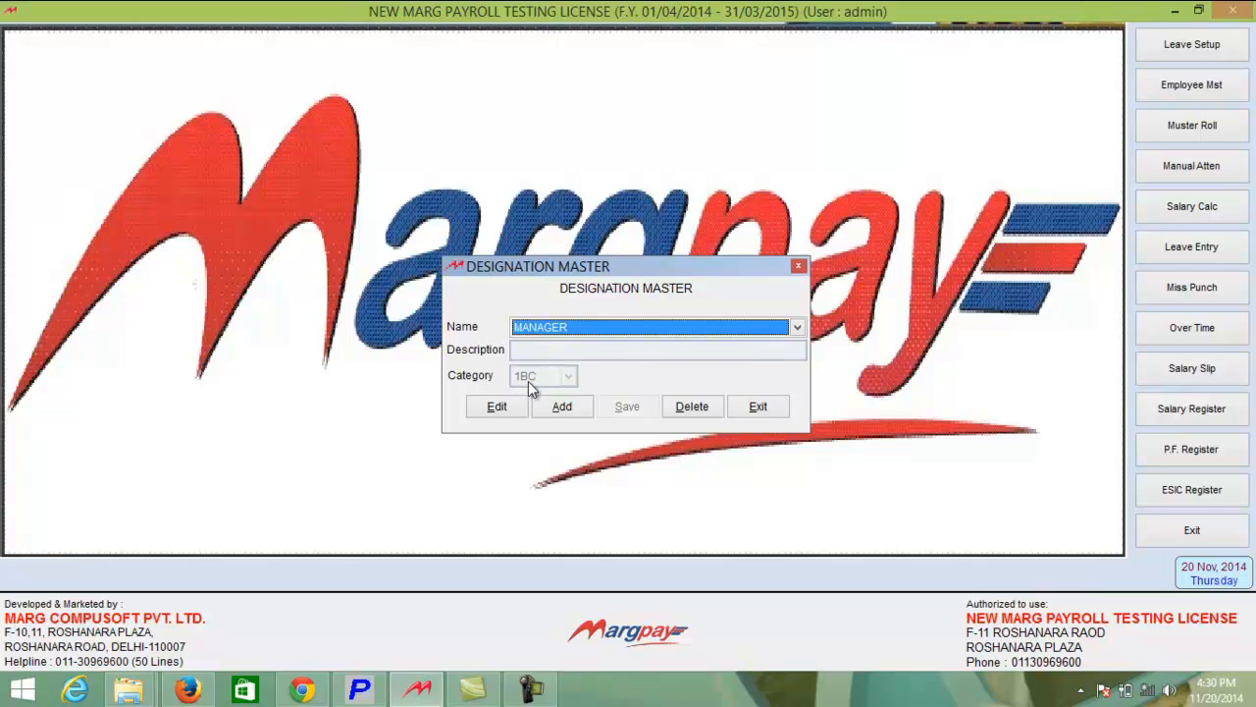
{"action": "left_click", "coordinate": [799, 267]}
Step: Review the bank details in the Bank Master and the authorized person's entry in the Reporting Master
{"action": "left_click", "coordinate": [25, 30]}
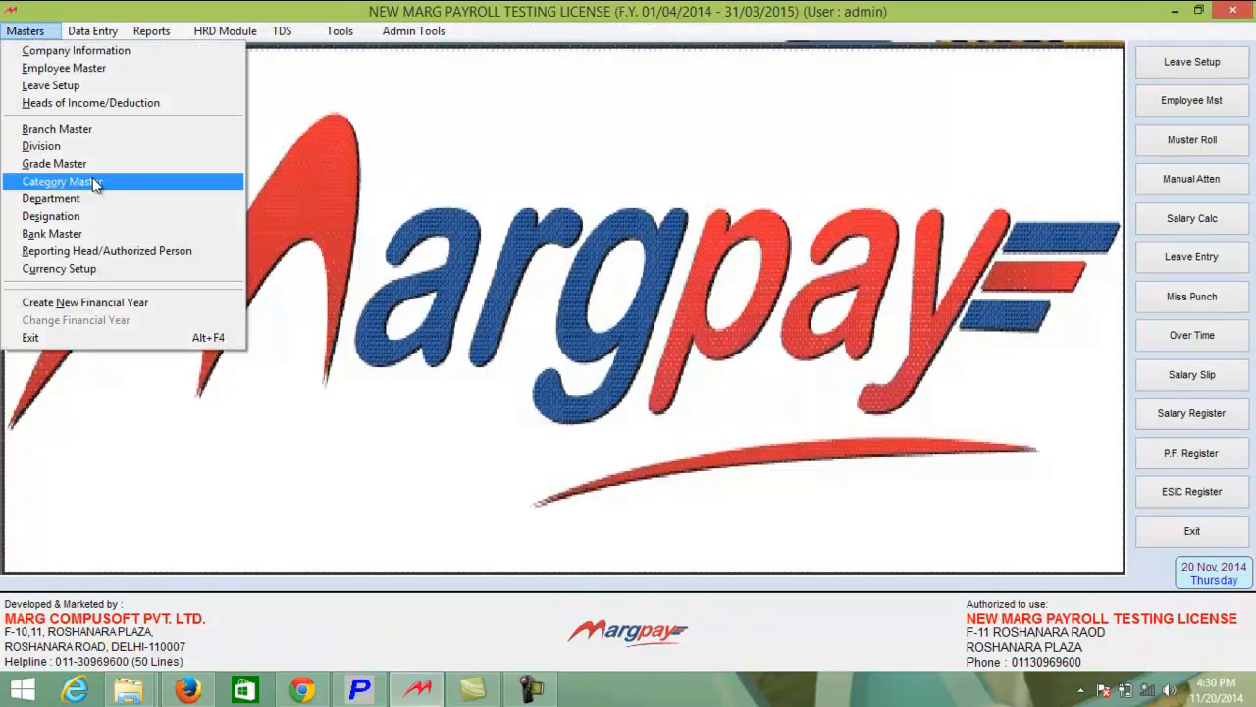
{"action": "left_click", "coordinate": [85, 233]}
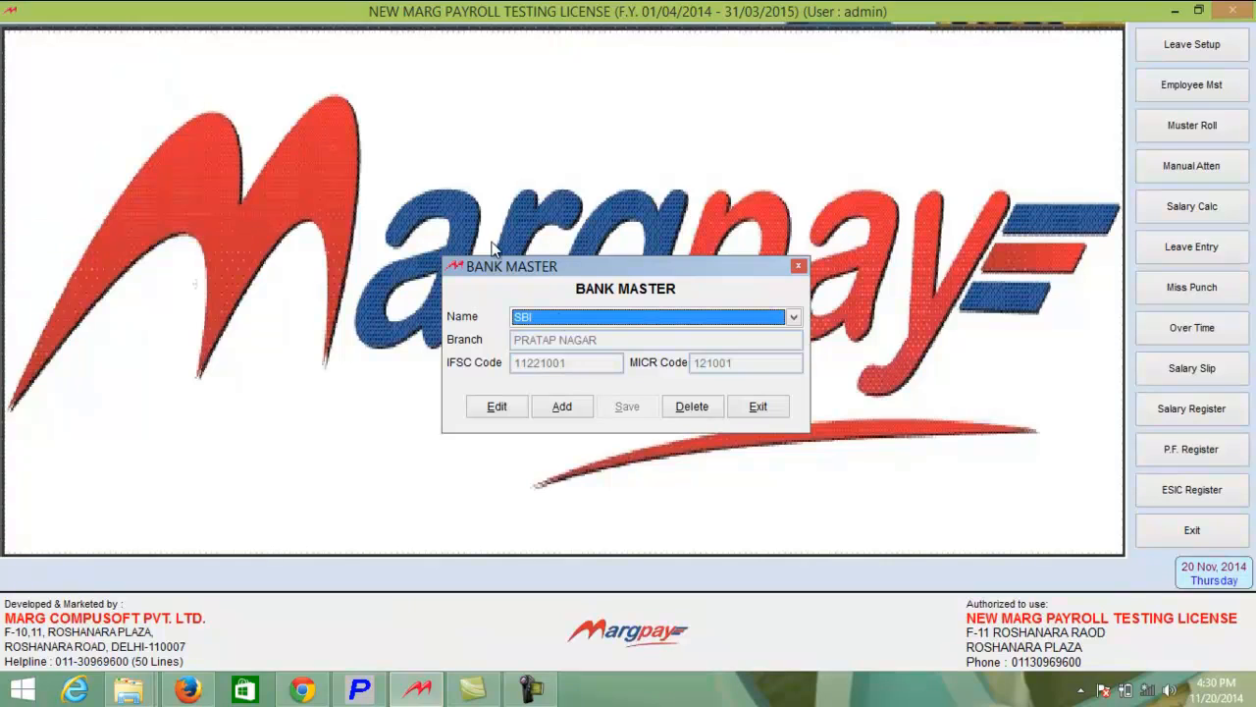
{"action": "left_click", "coordinate": [801, 269]}
{"action": "left_click", "coordinate": [23, 29]}
{"action": "left_click", "coordinate": [85, 249]}
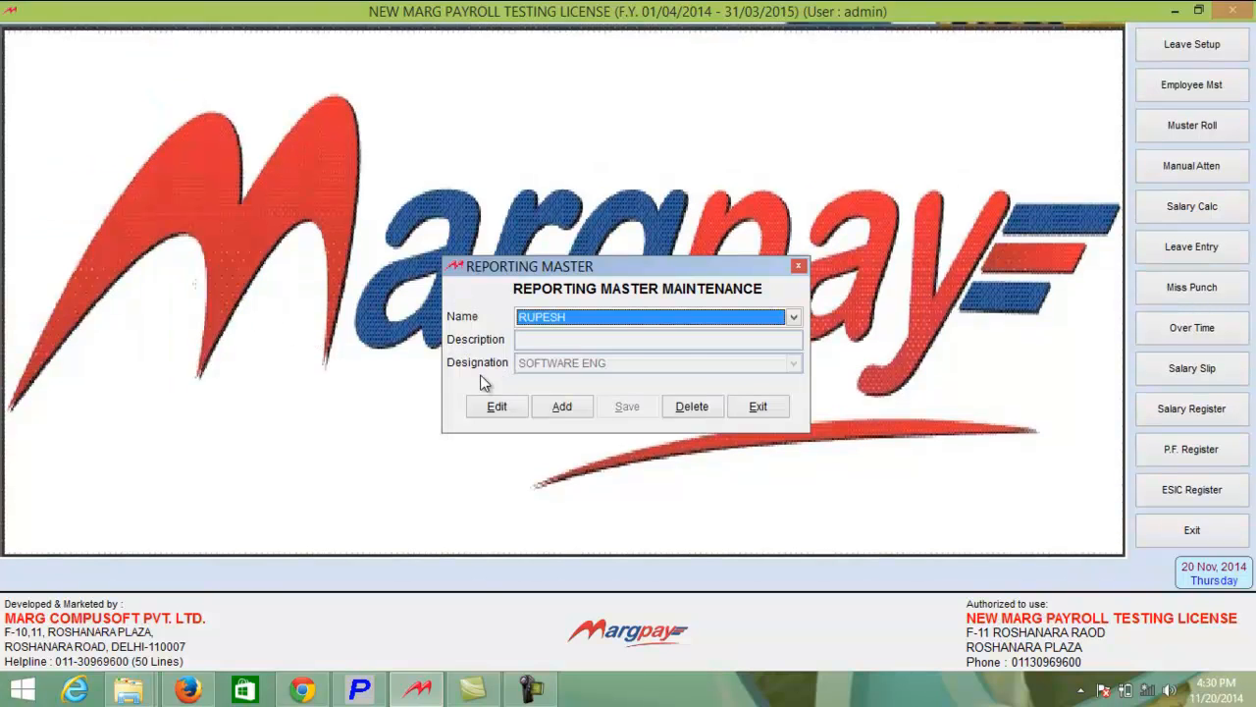
{"action": "left_click", "coordinate": [799, 266]}
Step: View the currency name and symbol in the Currency Master and close it
{"action": "left_click", "coordinate": [27, 31]}
{"action": "left_click", "coordinate": [49, 147]}
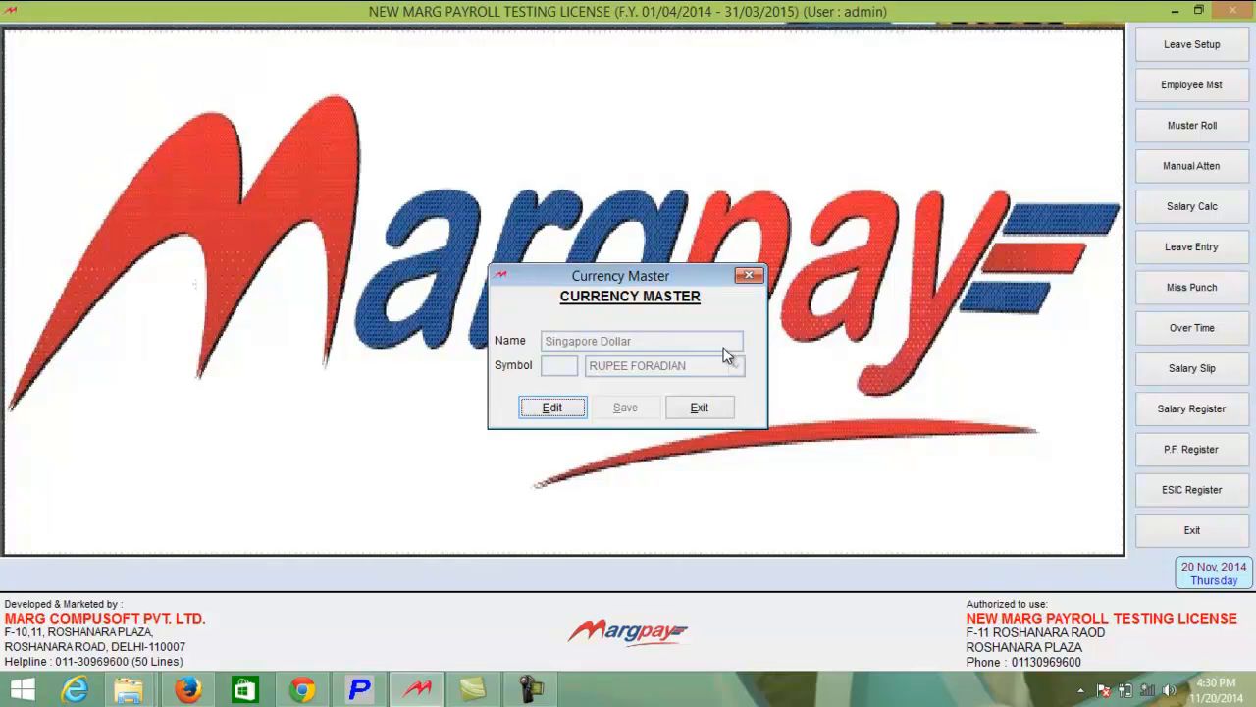
{"action": "key", "text": "Escape"}
Step: Try to create a new financial year from 01/04/2015 to 31/03/2016
{"action": "left_click", "coordinate": [26, 30]}
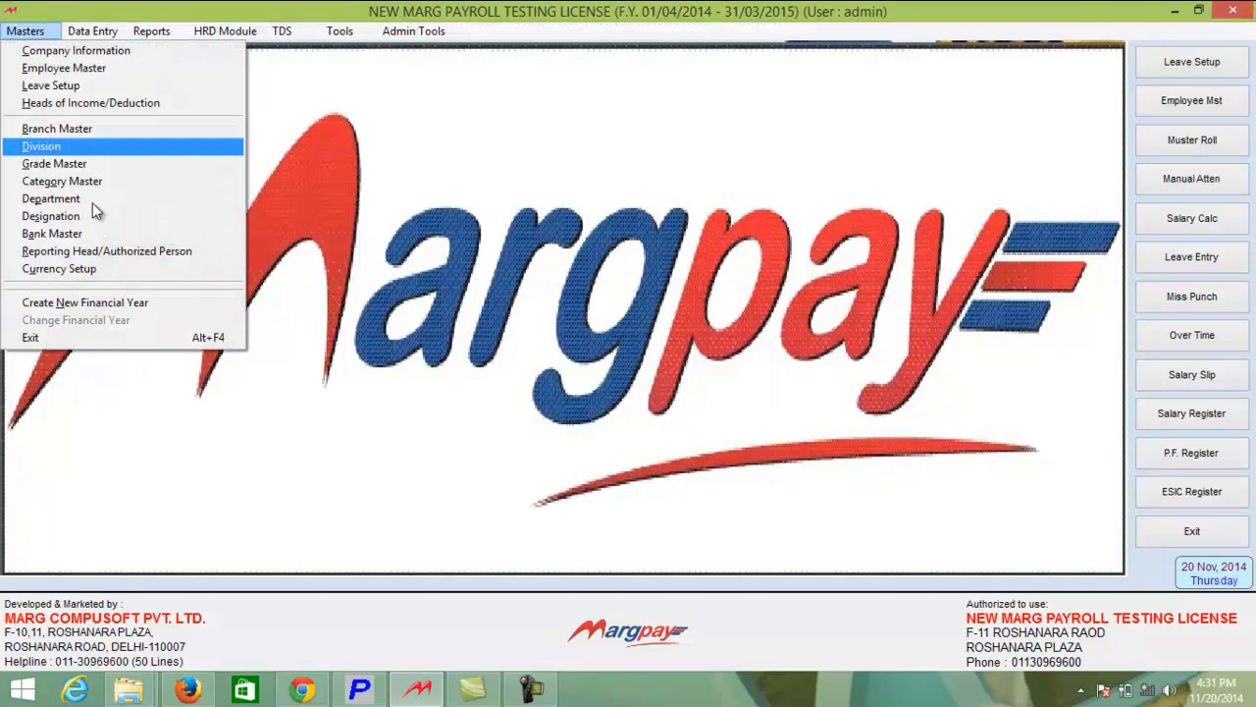
{"action": "left_click", "coordinate": [88, 304]}
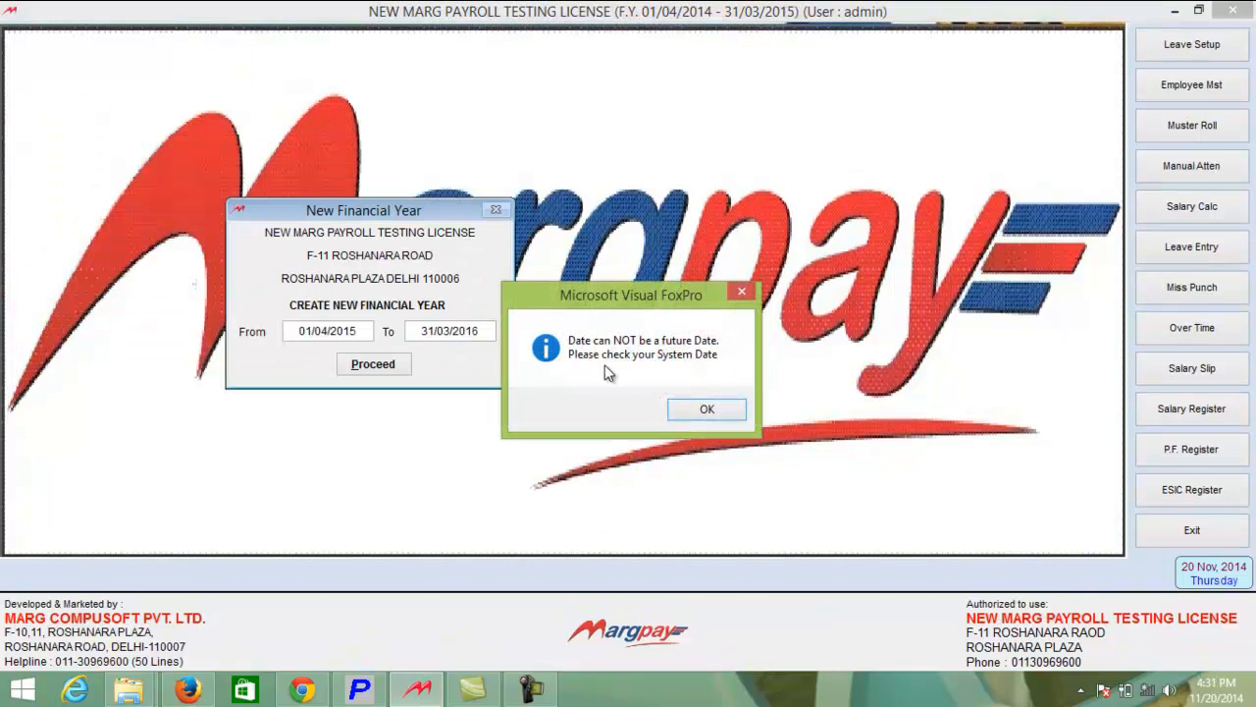
{"action": "left_click", "coordinate": [707, 410]}
{"action": "left_click", "coordinate": [27, 31]}
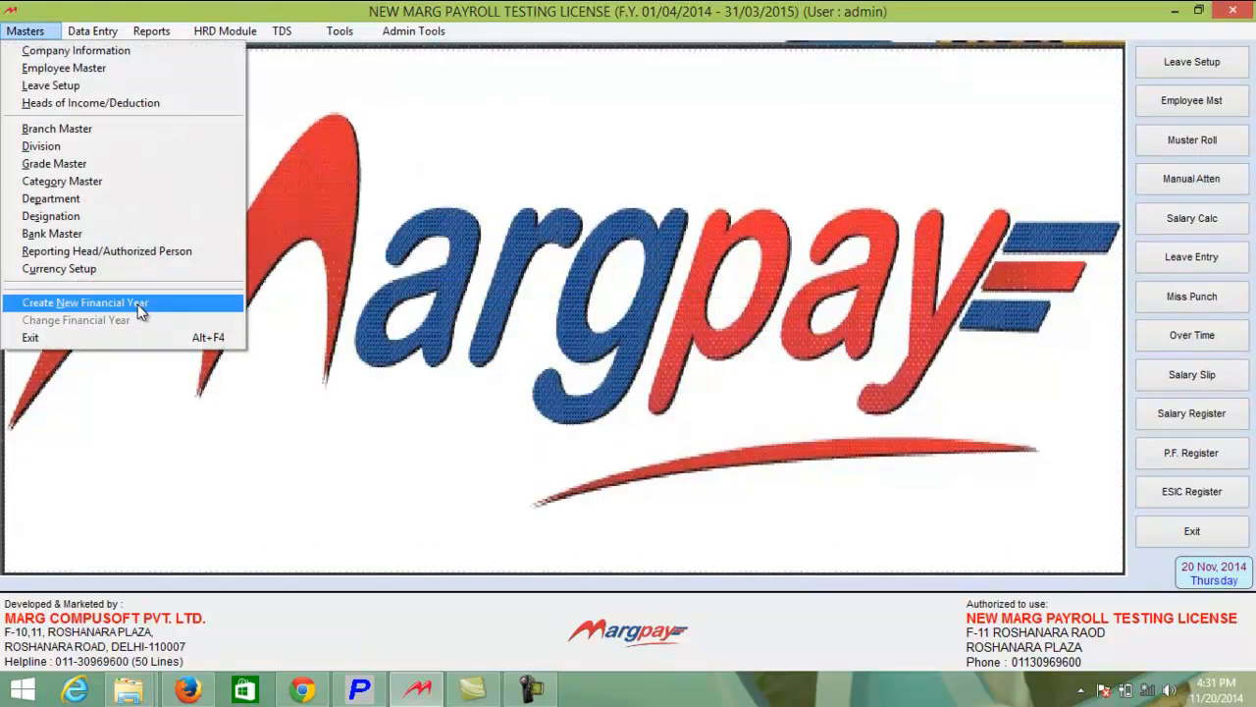
{"action": "key", "text": "Escape"}
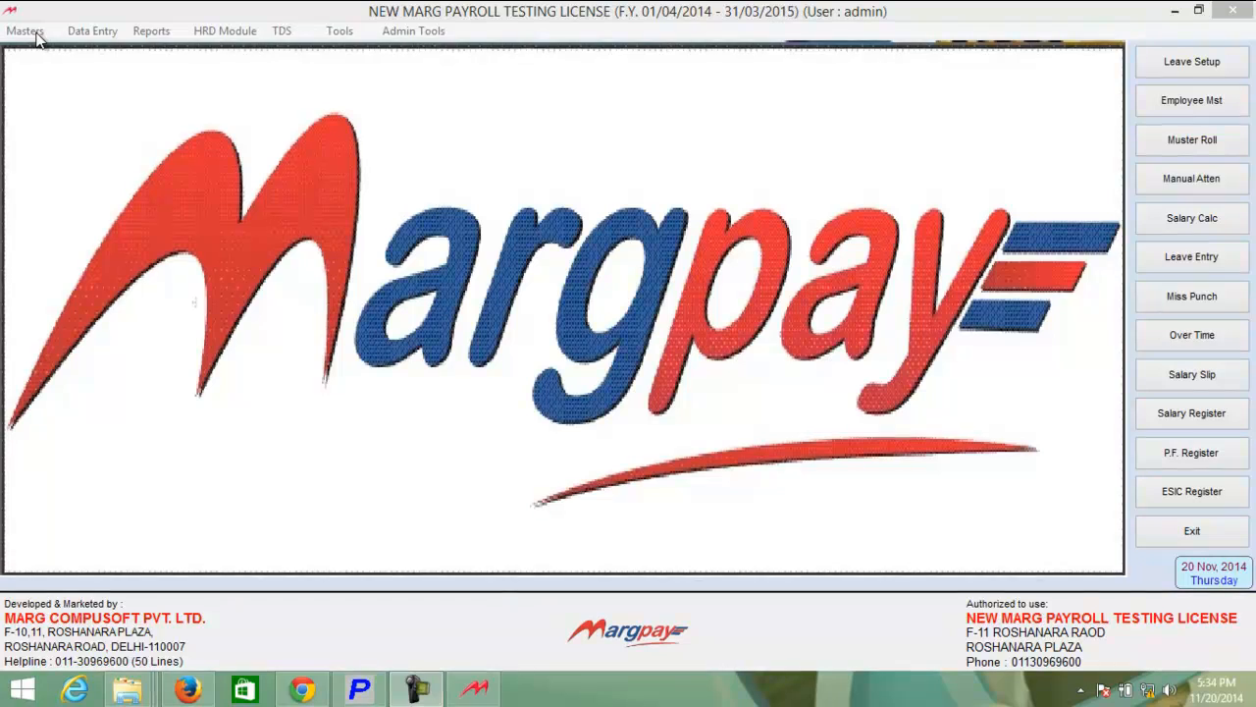
Step: Open the Employee Master and put the displayed employee's record into editing
{"action": "left_click", "coordinate": [29, 31]}
{"action": "mouse_move", "coordinate": [92, 31]}
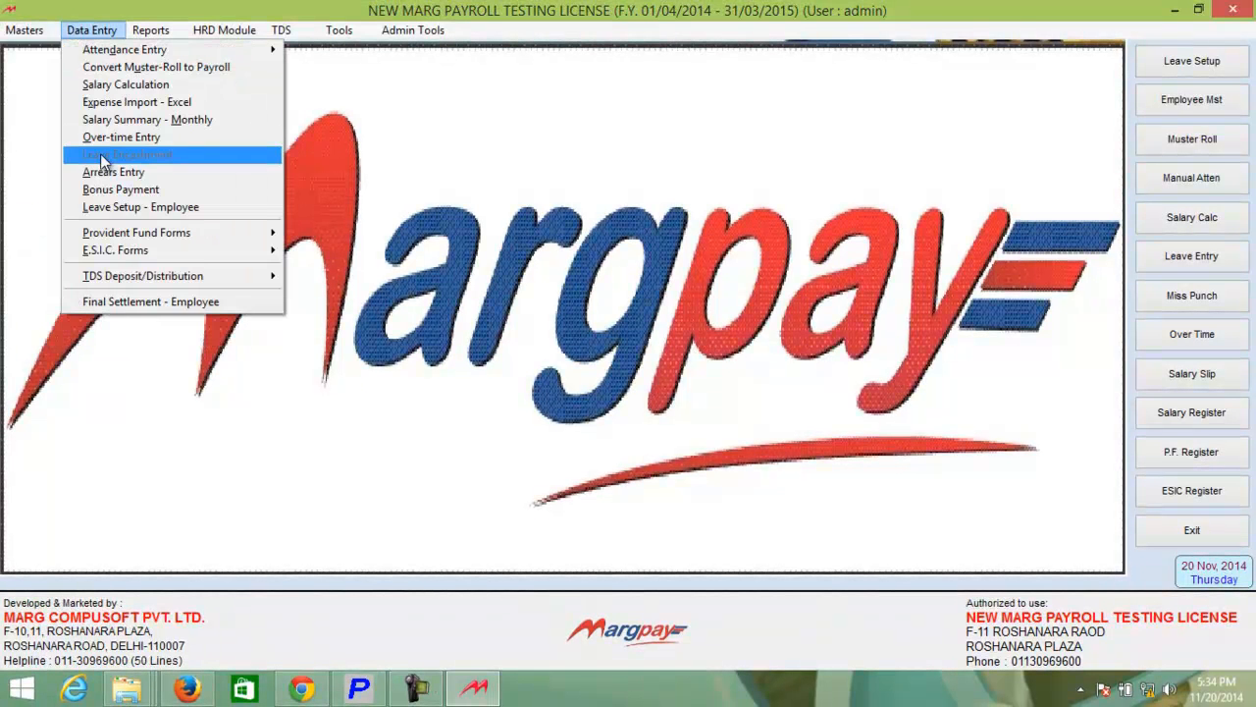
{"action": "mouse_move", "coordinate": [44, 30]}
{"action": "left_click", "coordinate": [46, 68]}
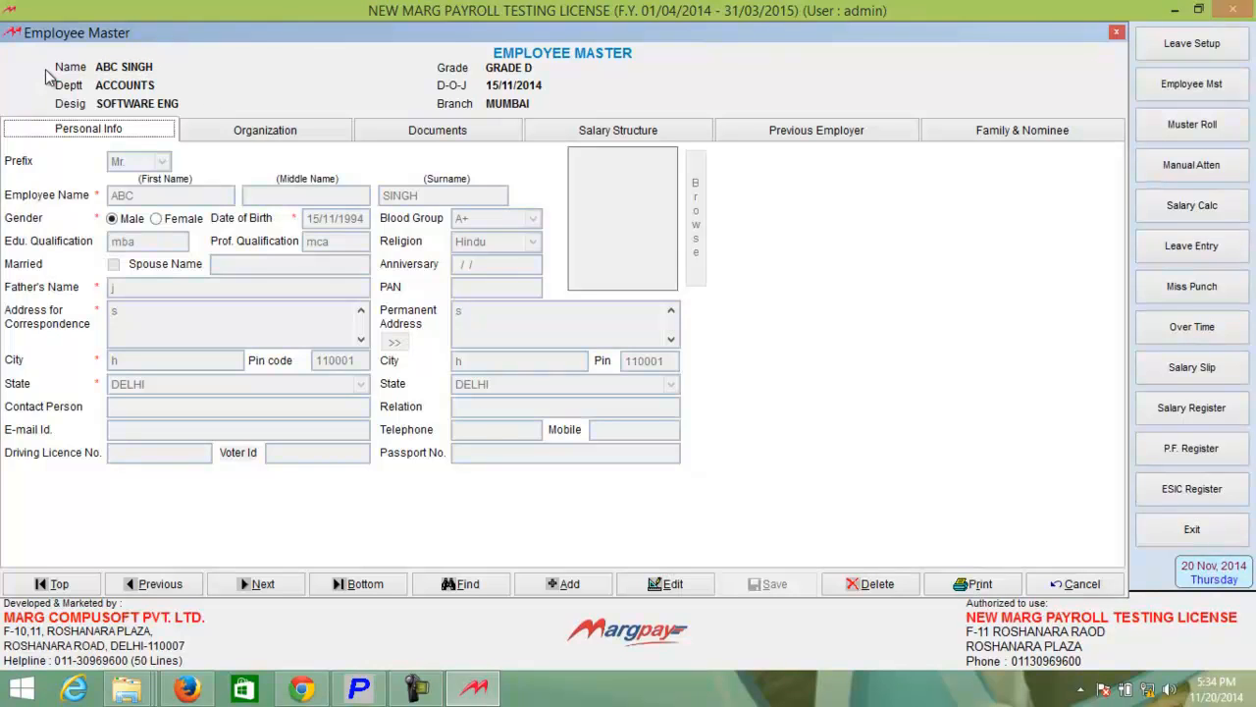
{"action": "left_click", "coordinate": [667, 584]}
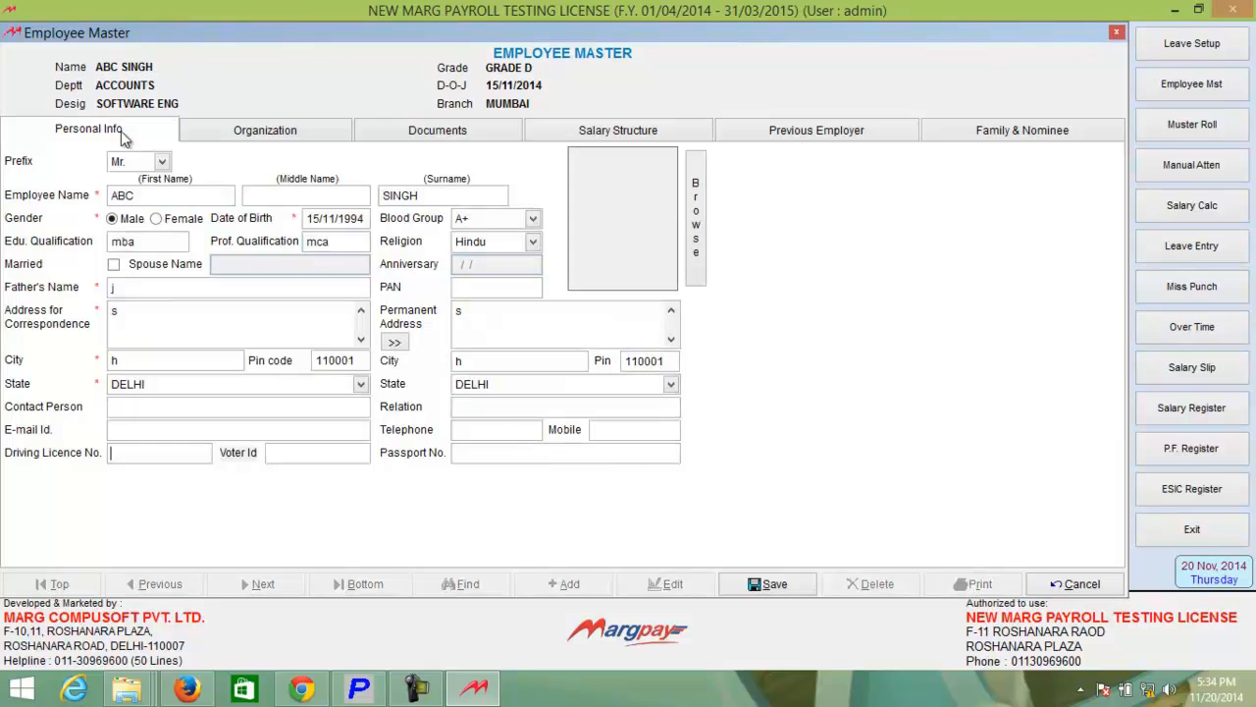
Step: Look through the employee's Organization, Documents, Salary Structure, Previous Employer and Family & Nominee sections and return to Personal Info
{"action": "left_click", "coordinate": [293, 131]}
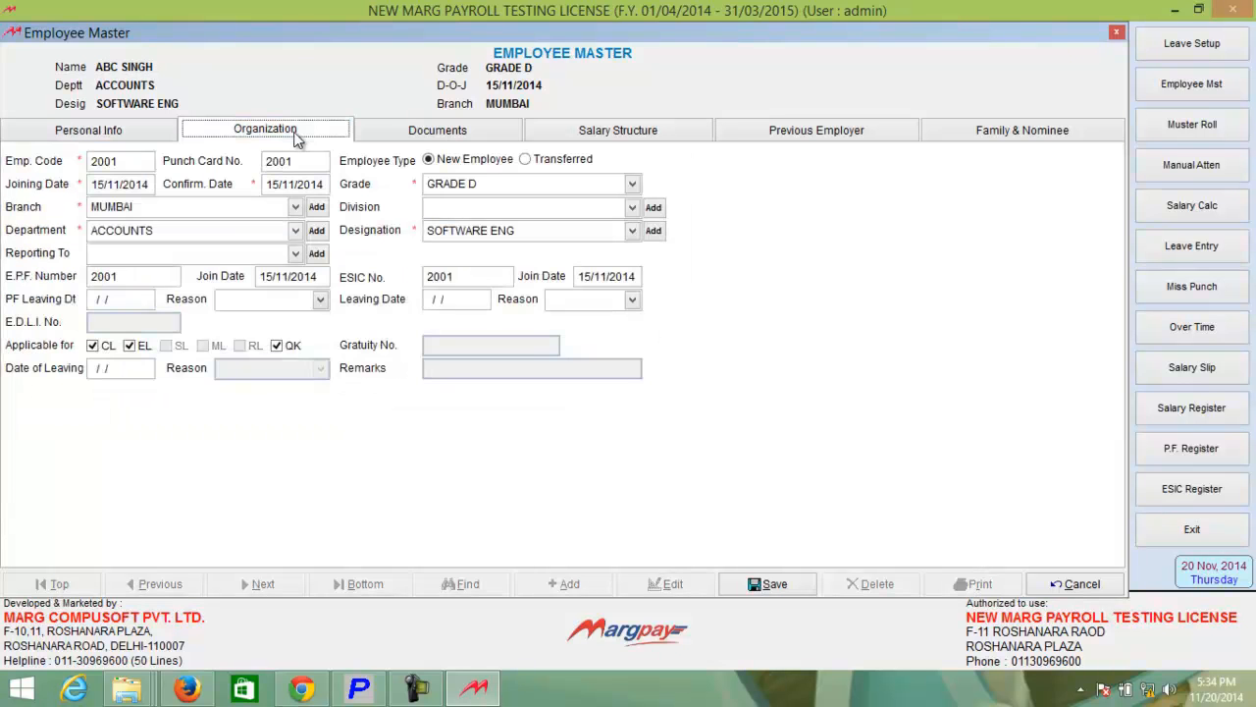
{"action": "left_click", "coordinate": [444, 131]}
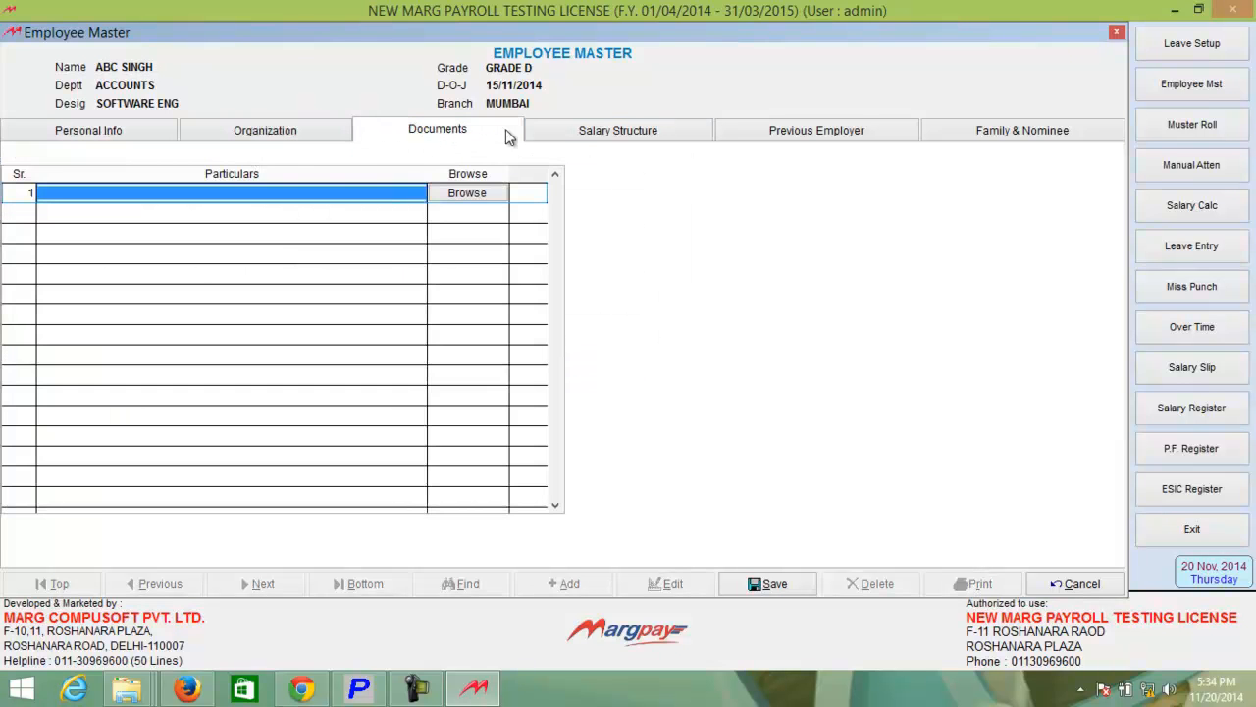
{"action": "left_click", "coordinate": [608, 134]}
{"action": "left_click", "coordinate": [782, 135]}
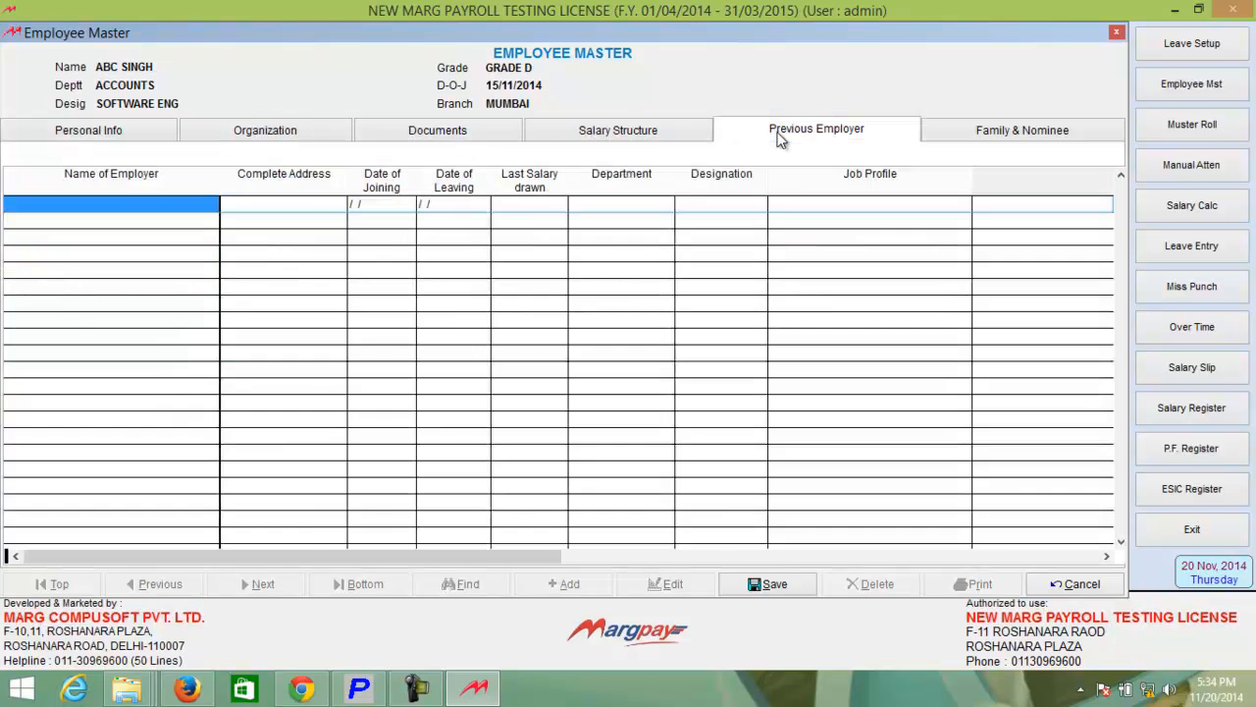
{"action": "left_click", "coordinate": [1017, 133]}
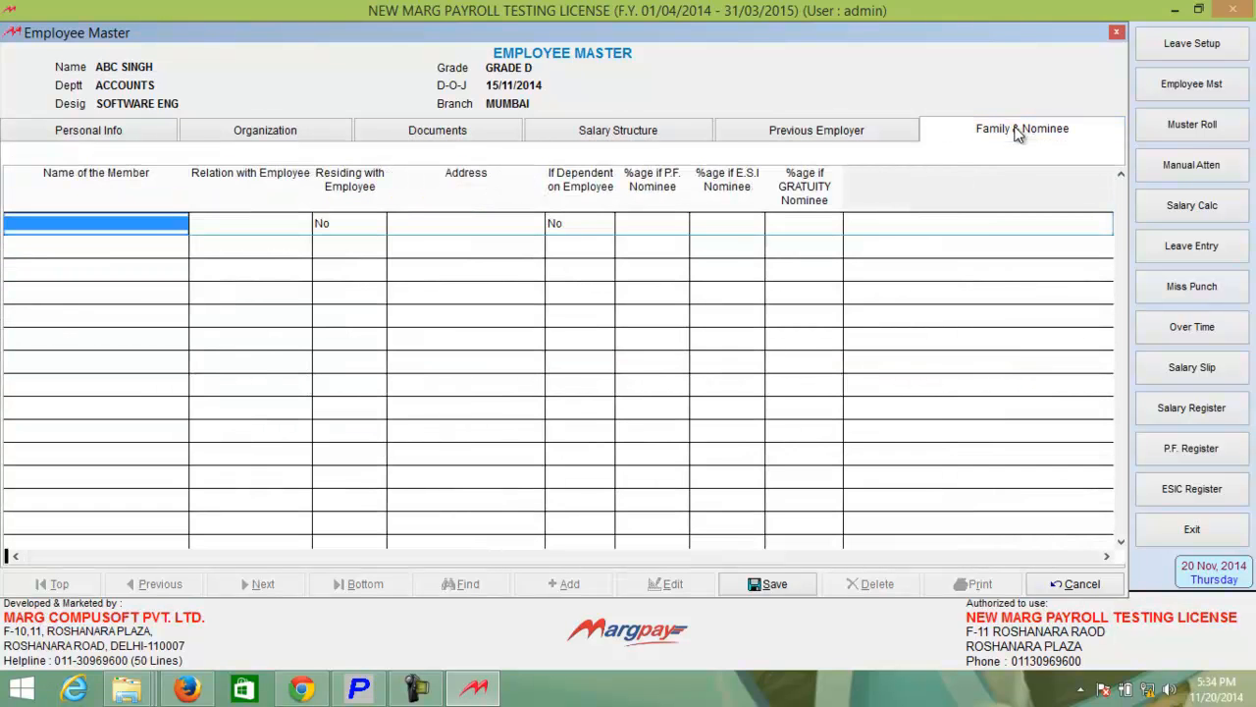
{"action": "left_click", "coordinate": [83, 137]}
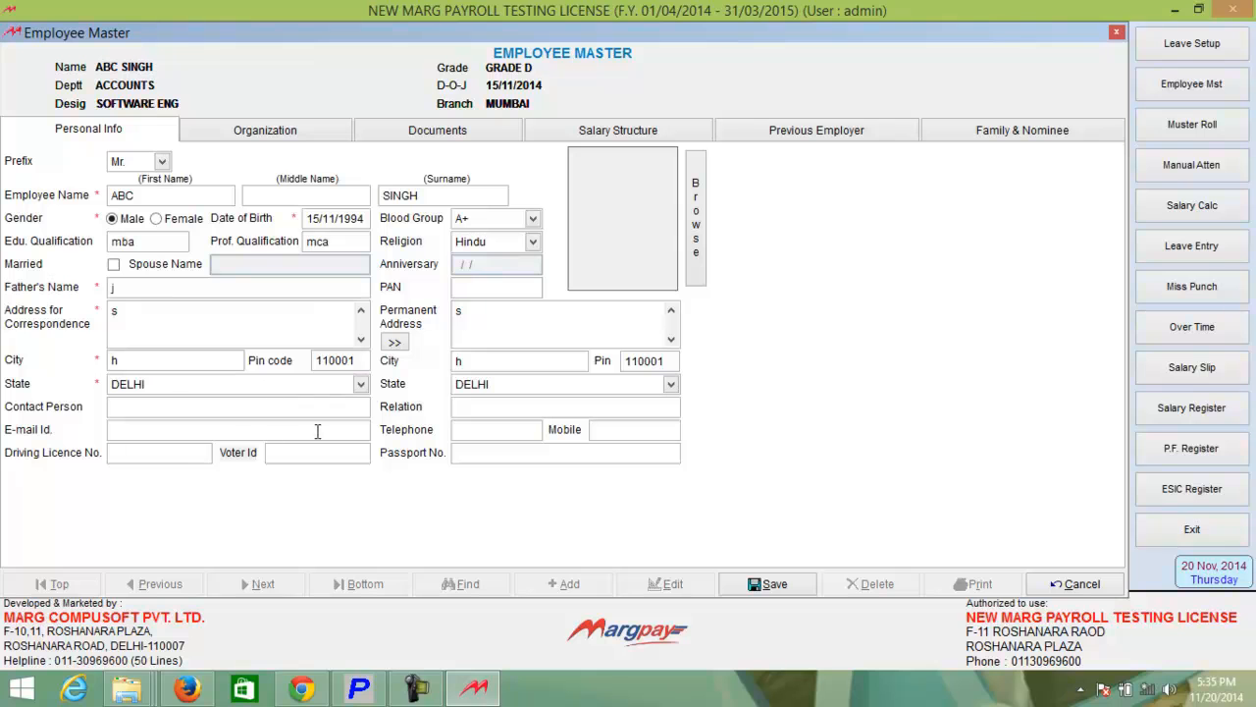
Step: Examine the employee's organization details, documents and salary structure, and show the previous employer records
{"action": "left_click", "coordinate": [299, 130]}
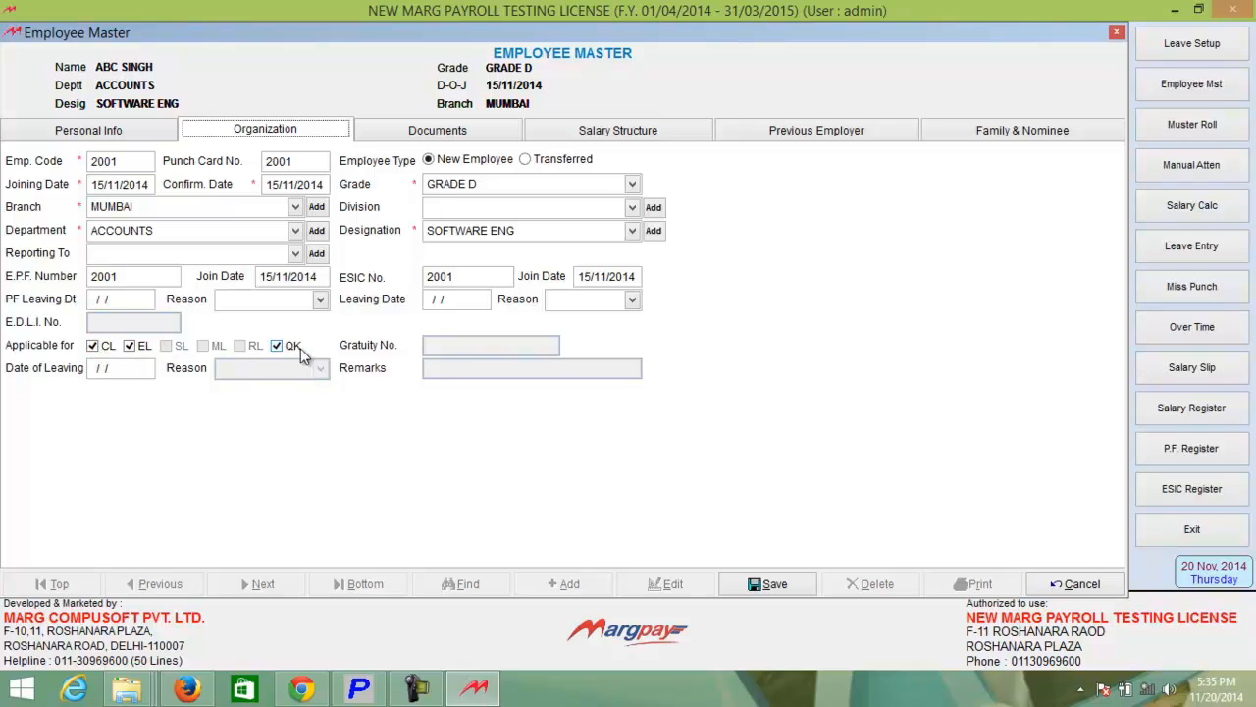
{"action": "left_click", "coordinate": [445, 136]}
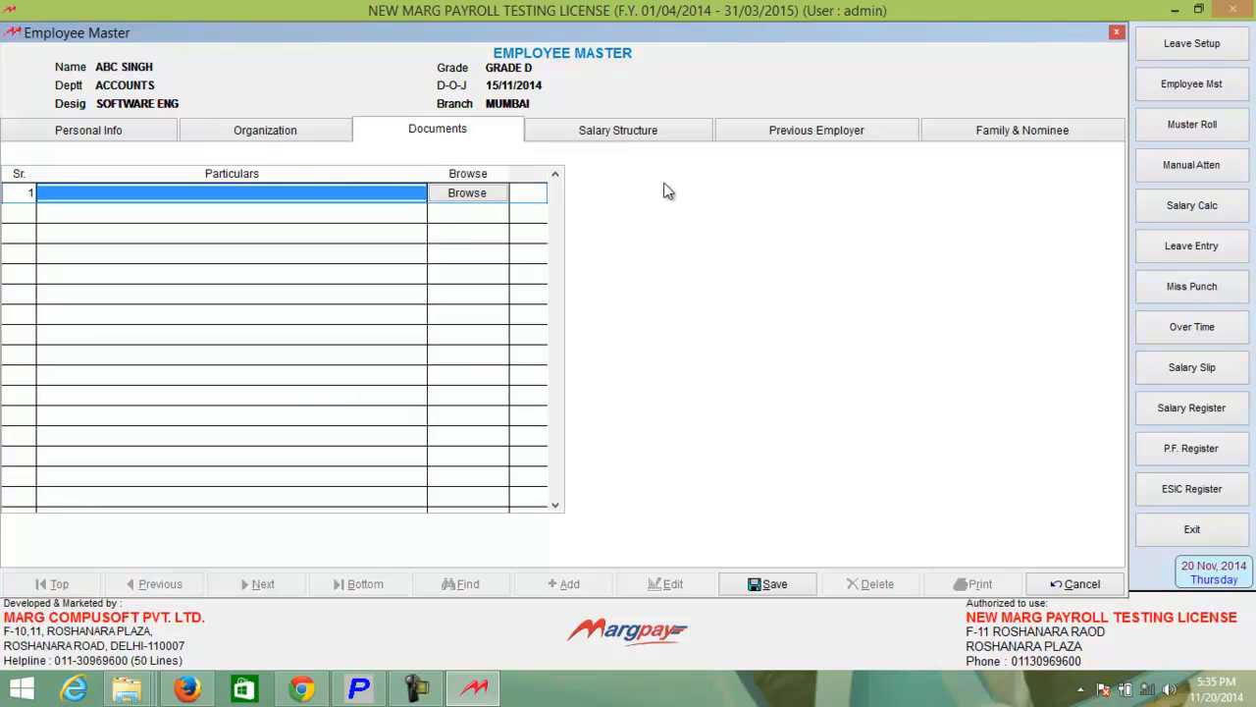
{"action": "left_click", "coordinate": [617, 133]}
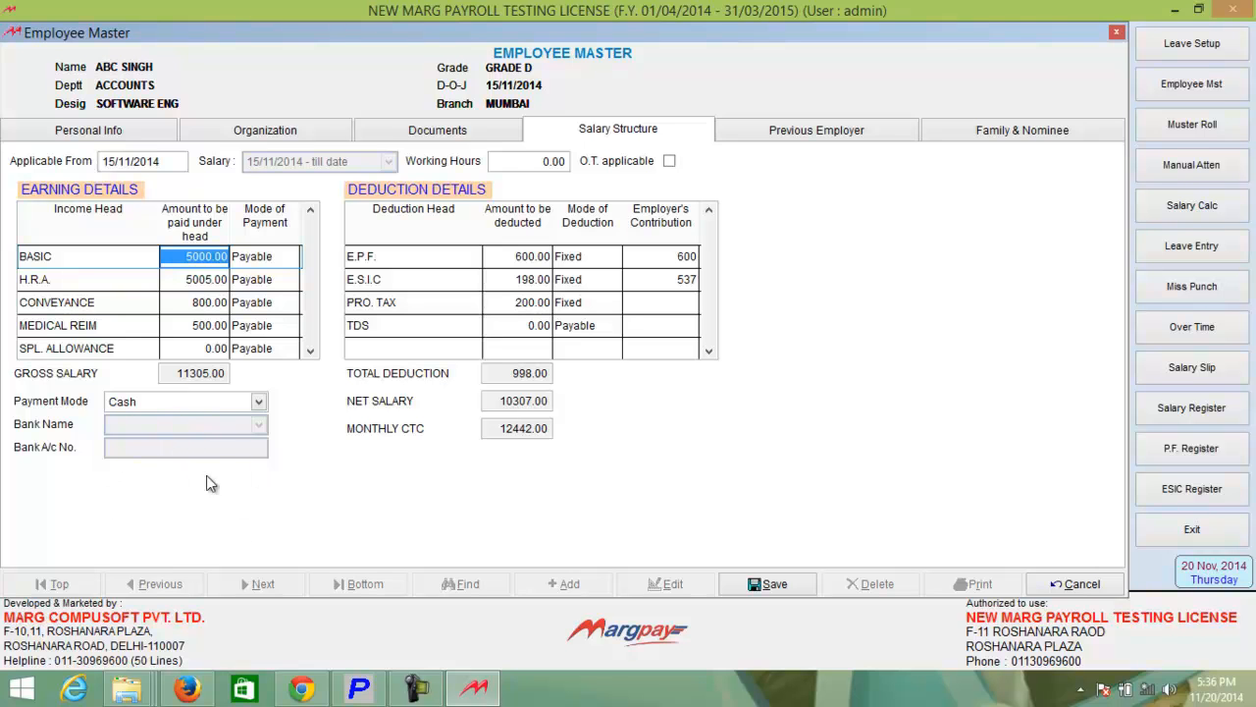
{"action": "left_click", "coordinate": [814, 131]}
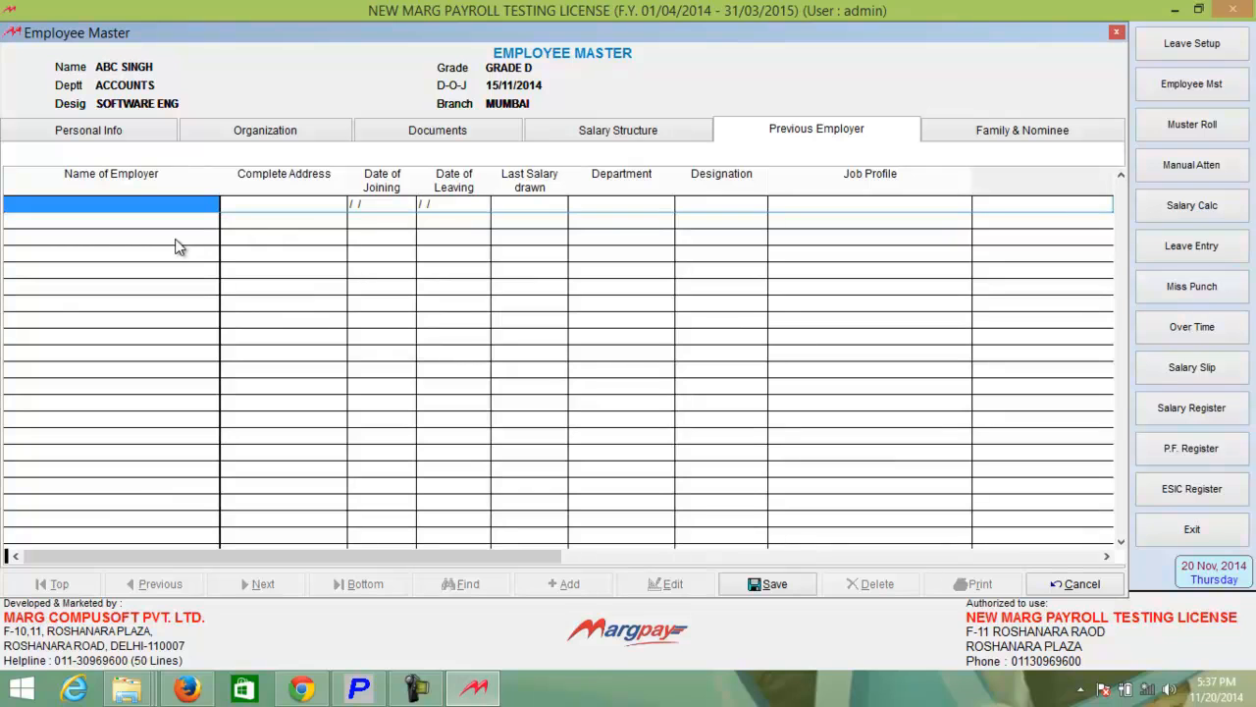
Step: Show the employee's Family & Nominee details, save the employee record and close the Employee Master
{"action": "left_click", "coordinate": [1013, 132]}
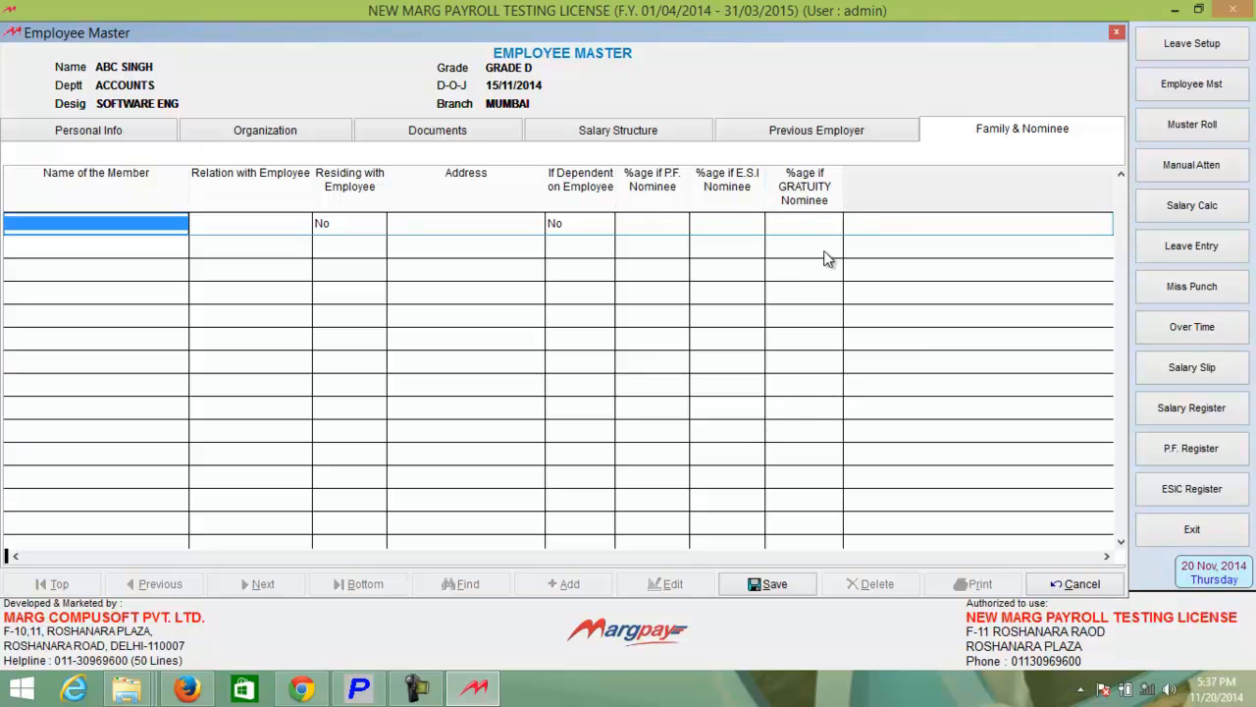
{"action": "left_click", "coordinate": [770, 586]}
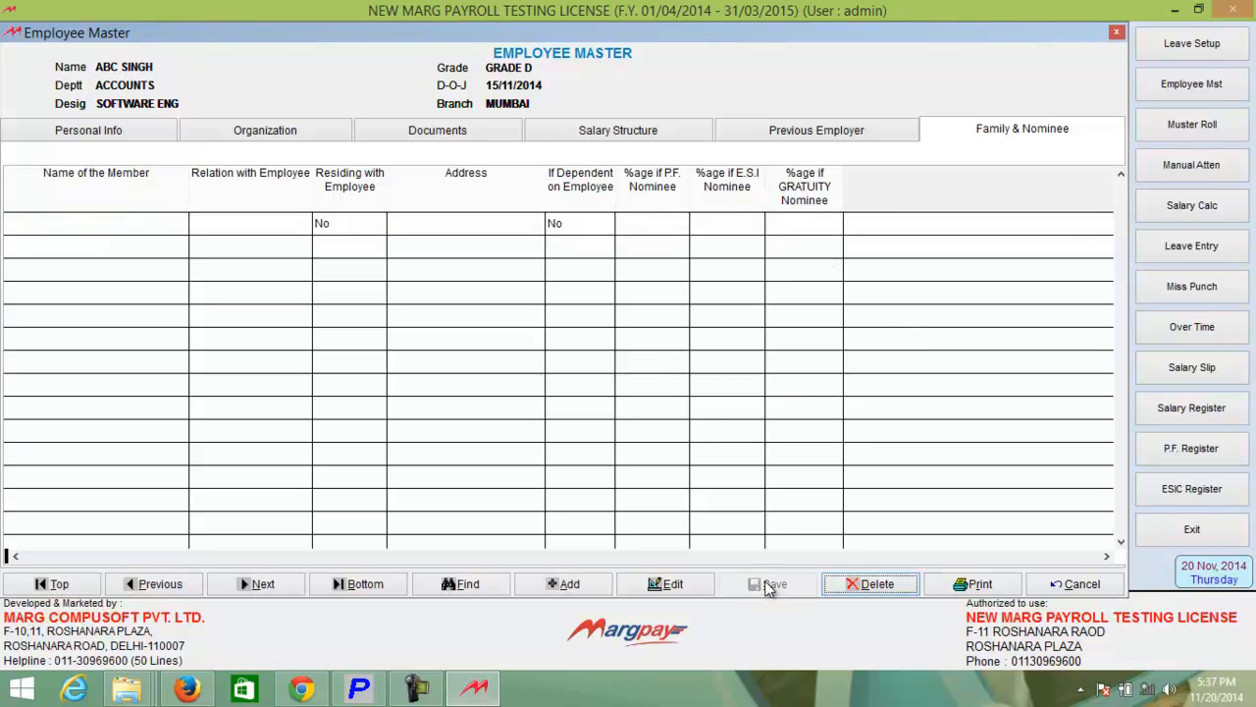
{"action": "left_click", "coordinate": [1116, 33]}
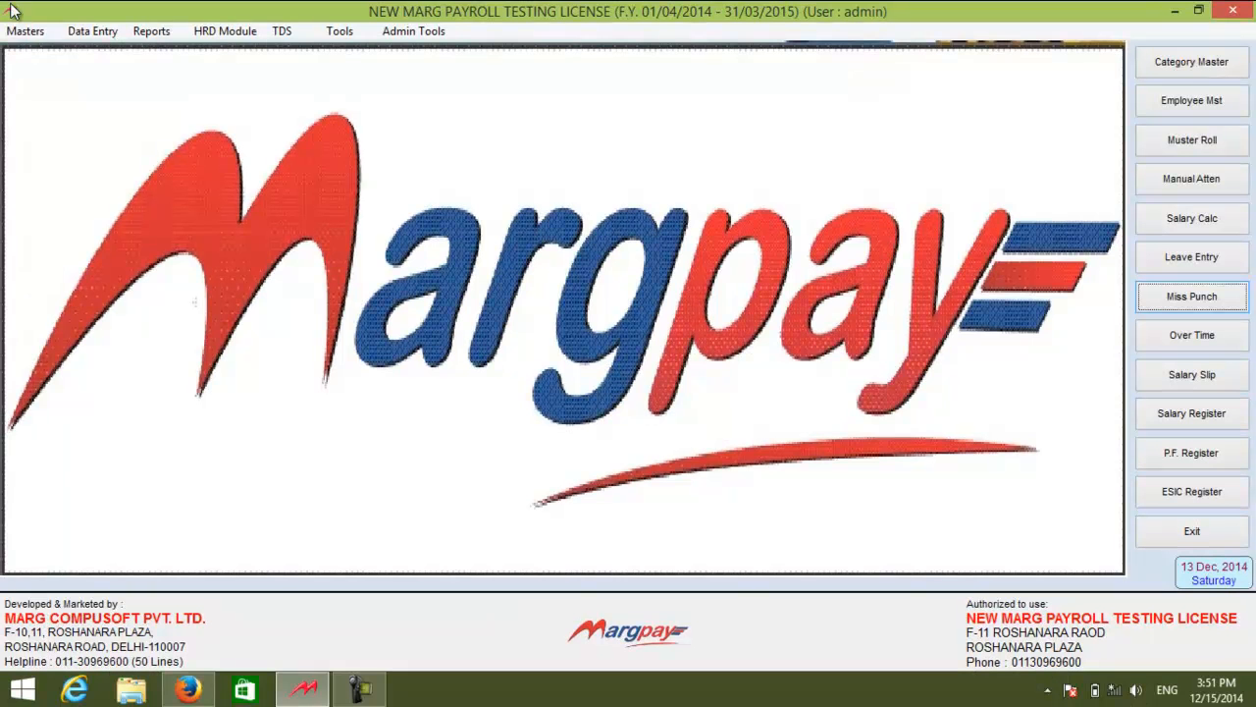
Step: Load the machine attendance of GRADE D from 01/06/2014 to 10/06/2014, agreeing to add the attendance details
{"action": "left_click", "coordinate": [111, 36]}
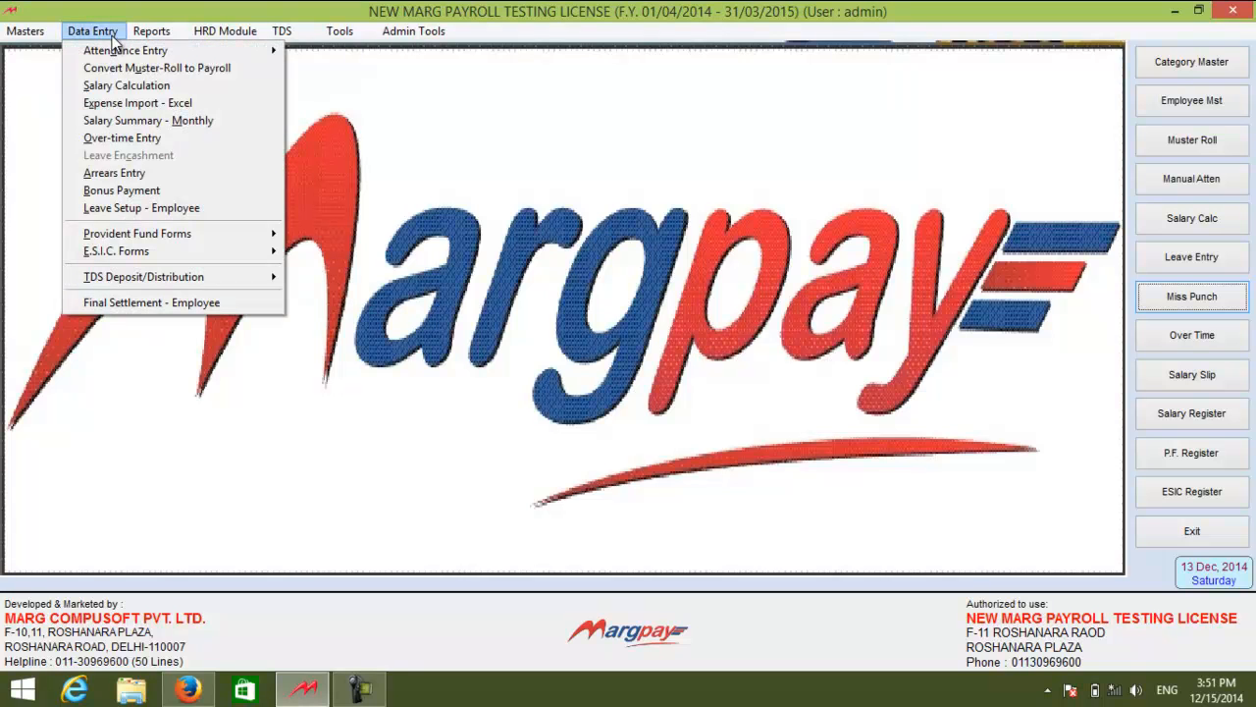
{"action": "mouse_move", "coordinate": [120, 51]}
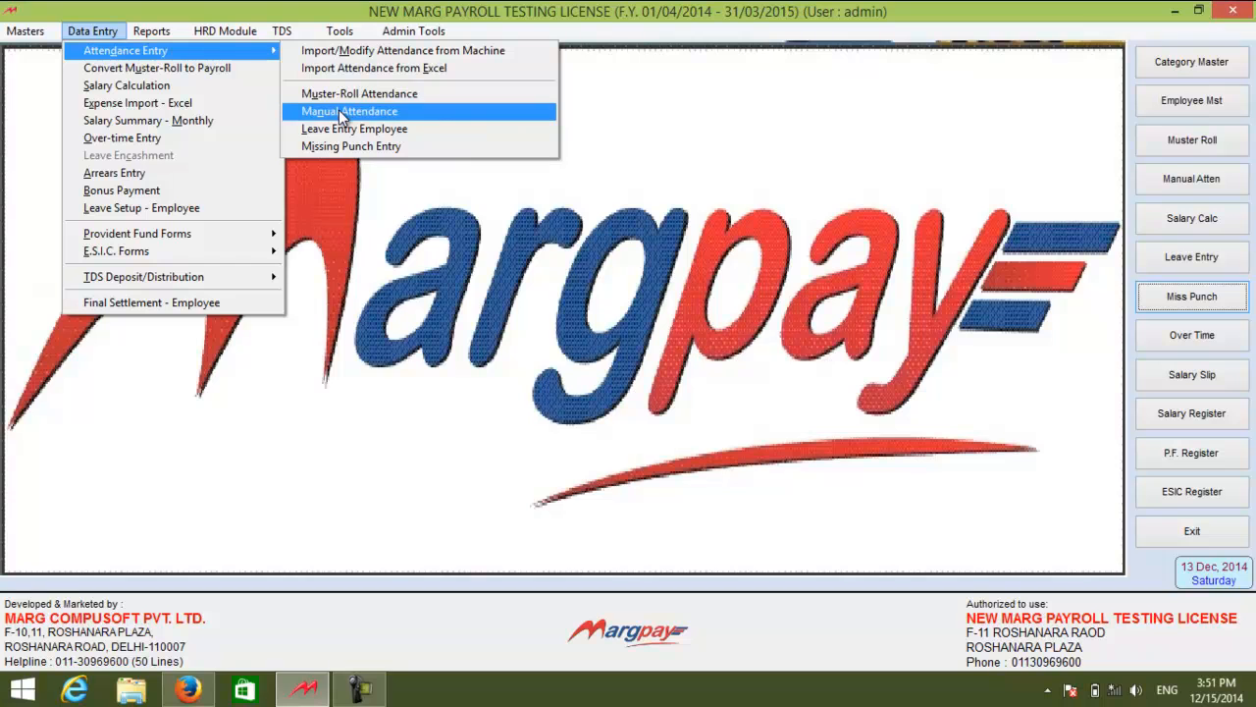
{"action": "left_click", "coordinate": [341, 55]}
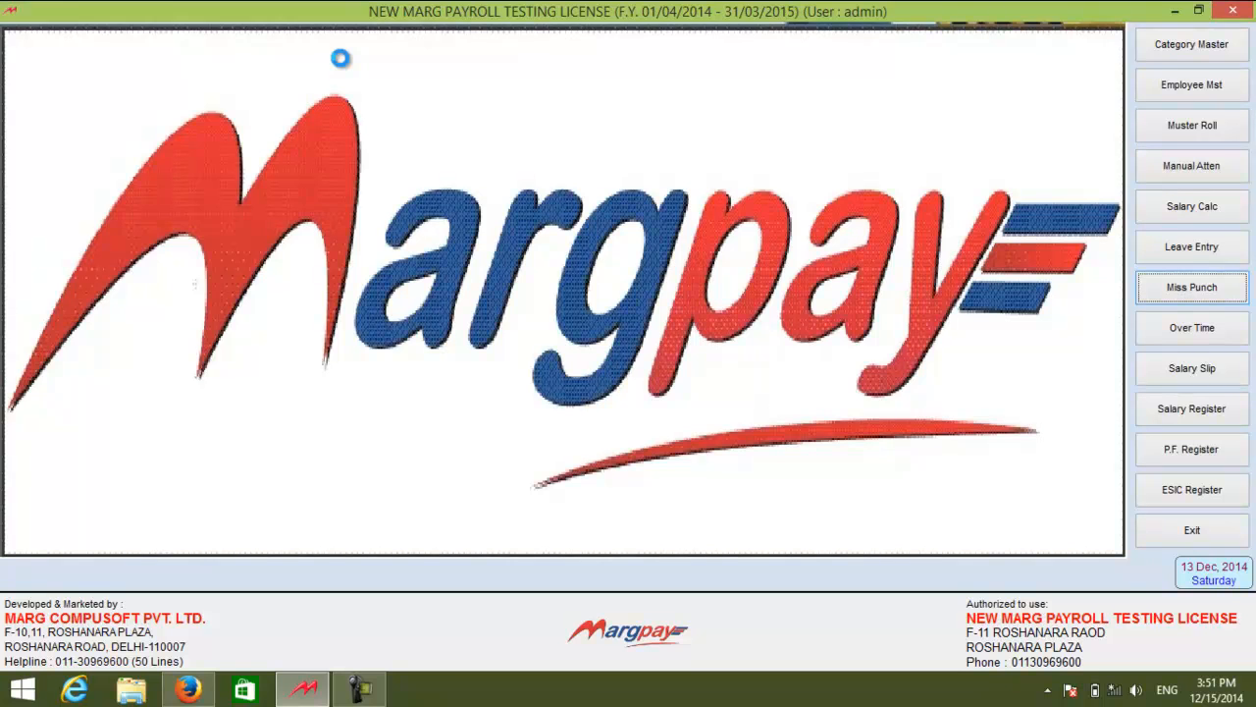
{"action": "key", "text": "Down"}
{"action": "key", "text": "Return"}
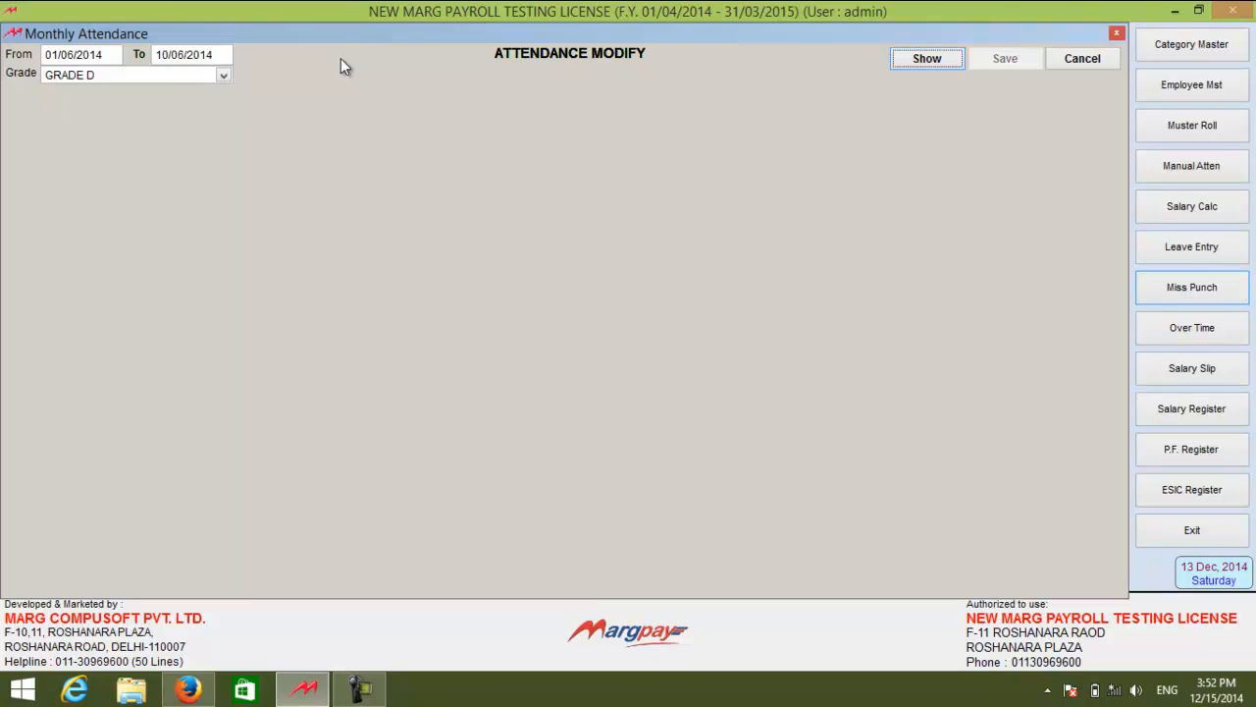
{"action": "key", "text": "Return"}
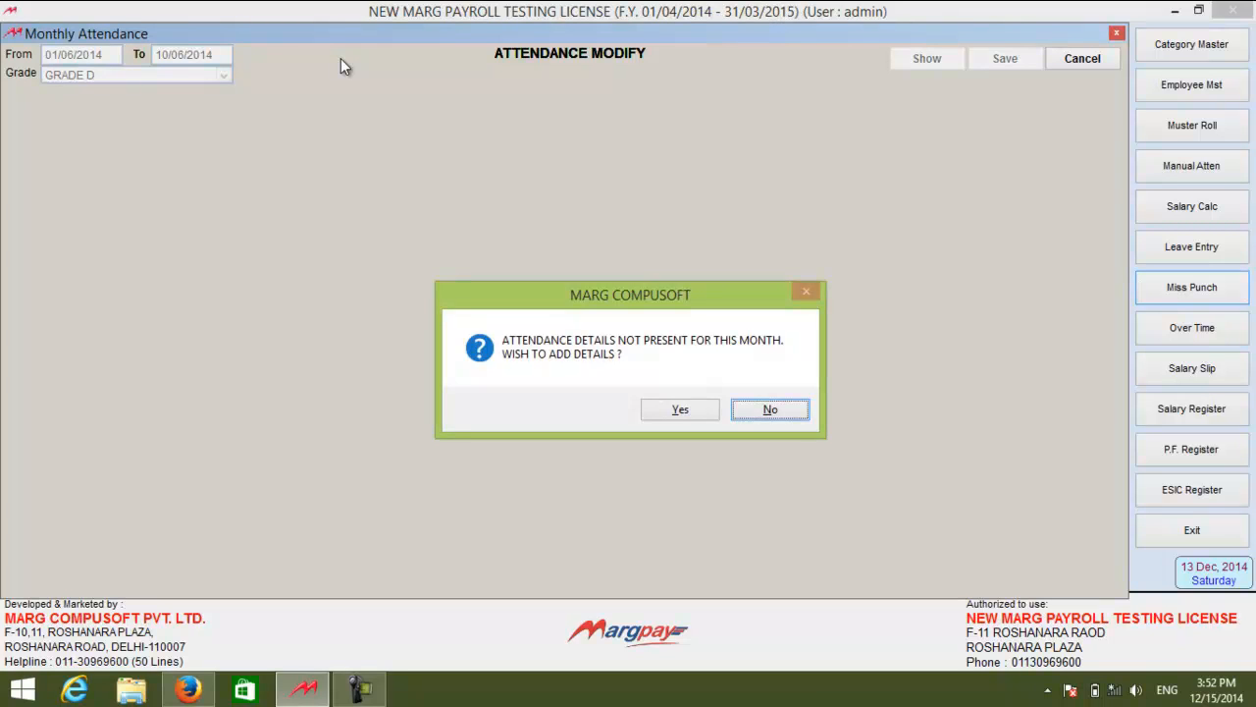
{"action": "key", "text": "Left"}
{"action": "key", "text": "Return"}
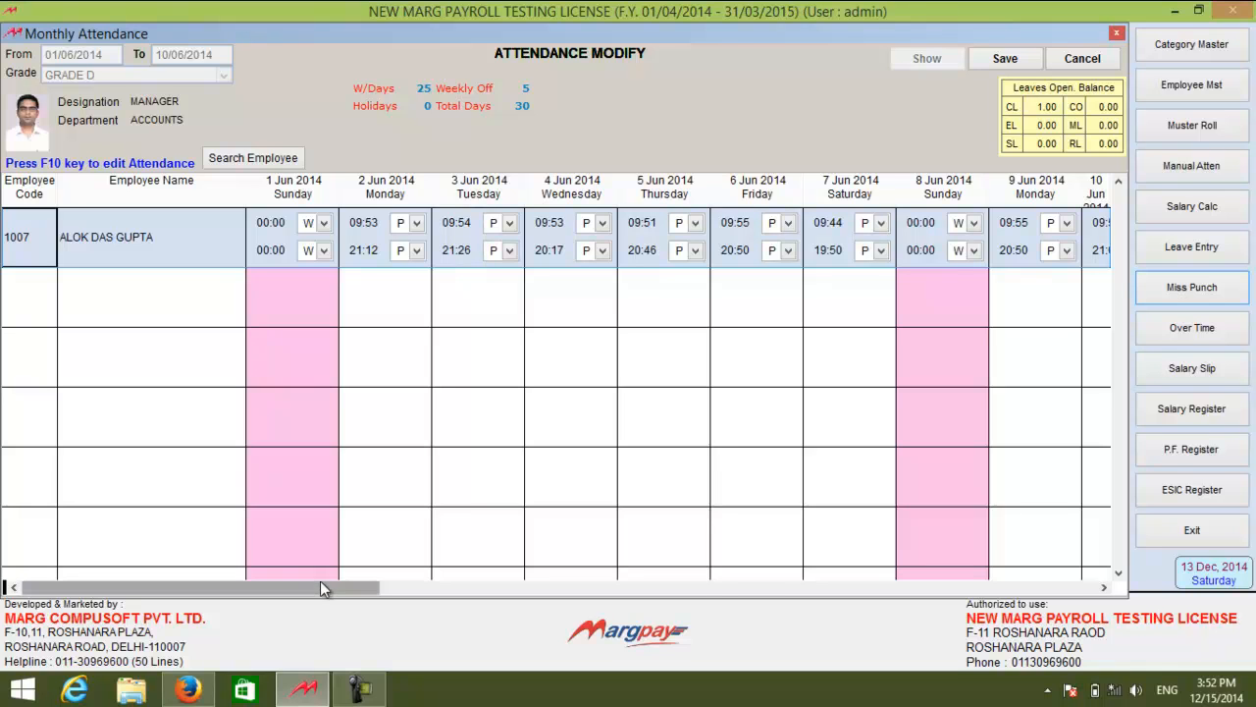
Step: View the listed employee's June 2014 attendance in the calendar editor and leave the machine attendance without saving
{"action": "left_click_drag", "start_coordinate": [320, 590], "coordinate": [471, 627]}
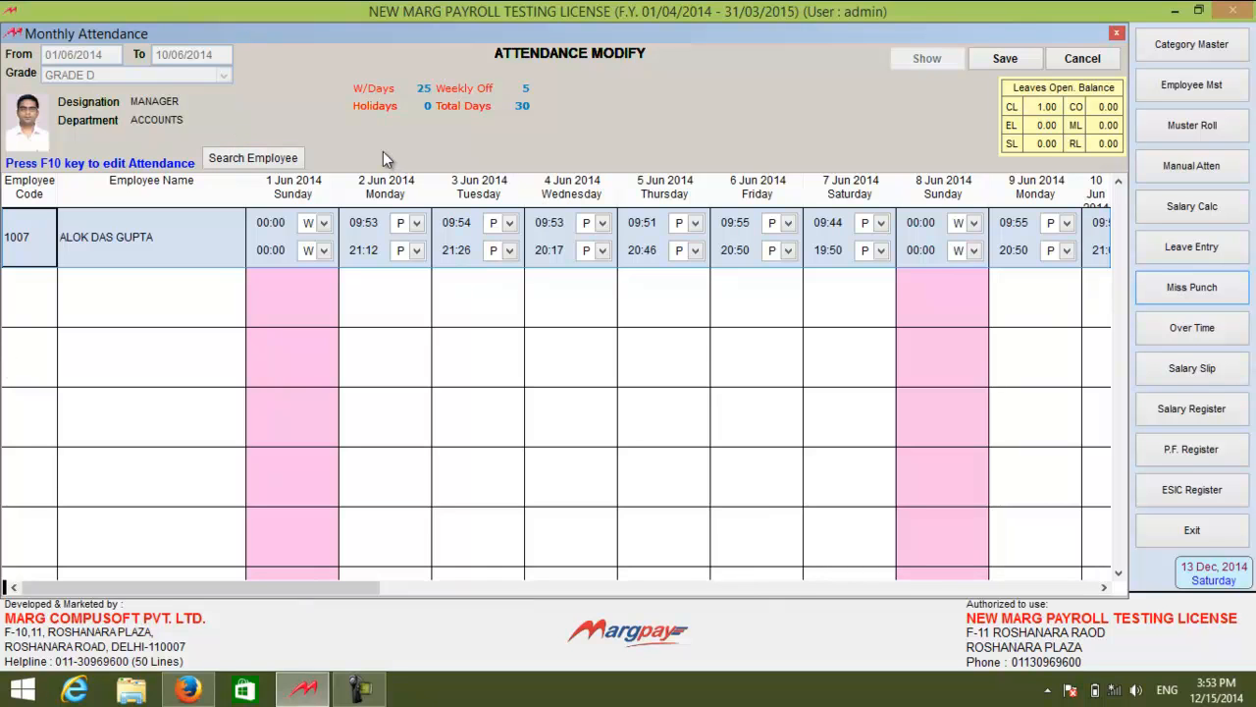
{"action": "key", "text": "F10"}
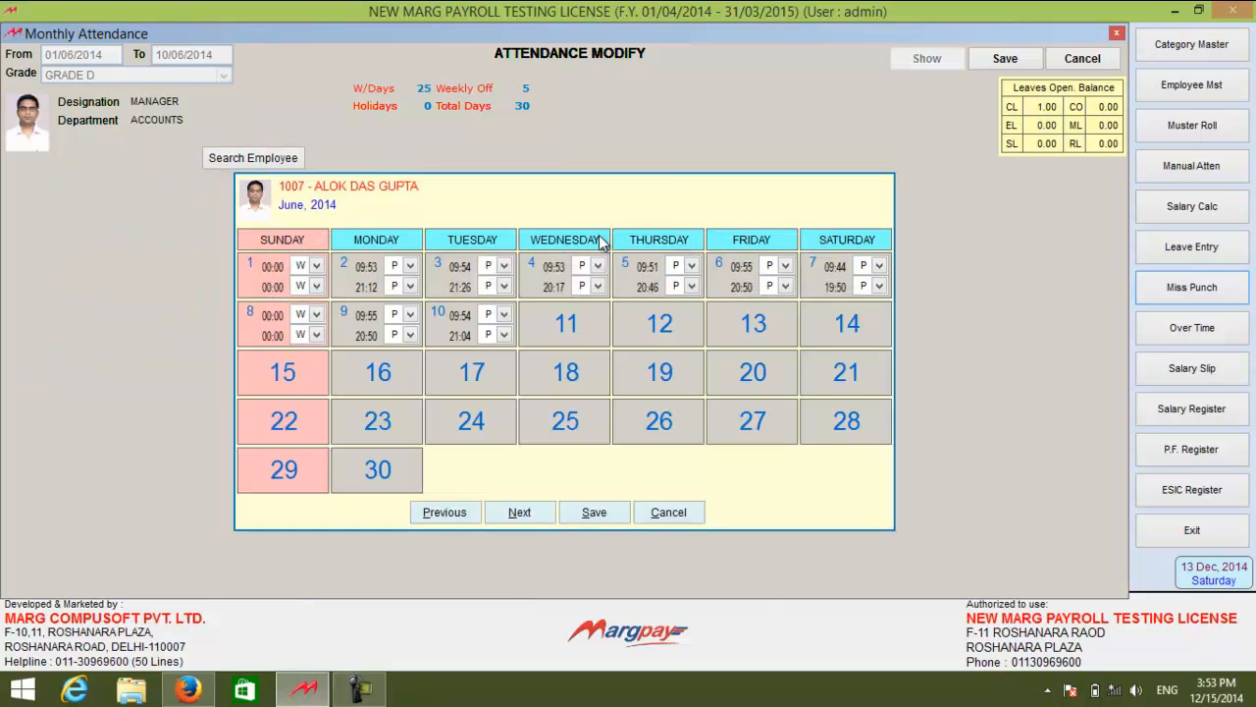
{"action": "key", "text": "Escape"}
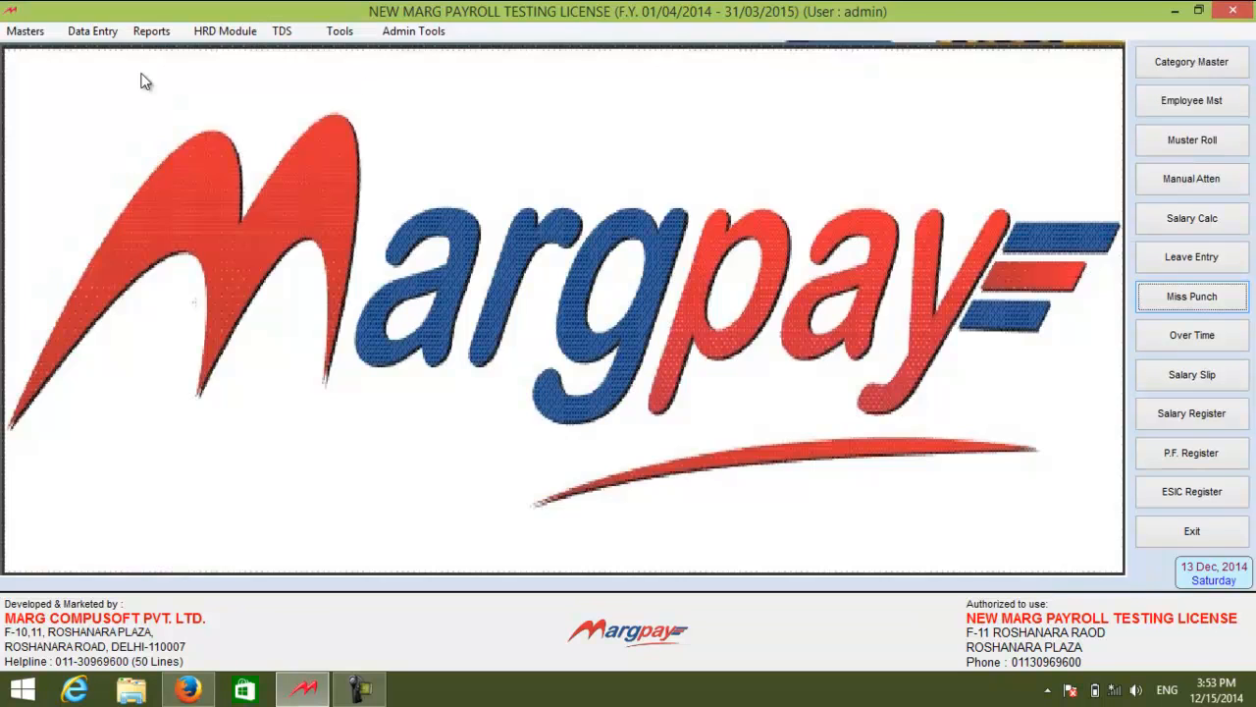
Step: Open the attendance import from Excel, switch to the Attend workbook in Excel and examine its employee code and month/year cells
{"action": "left_click", "coordinate": [92, 31]}
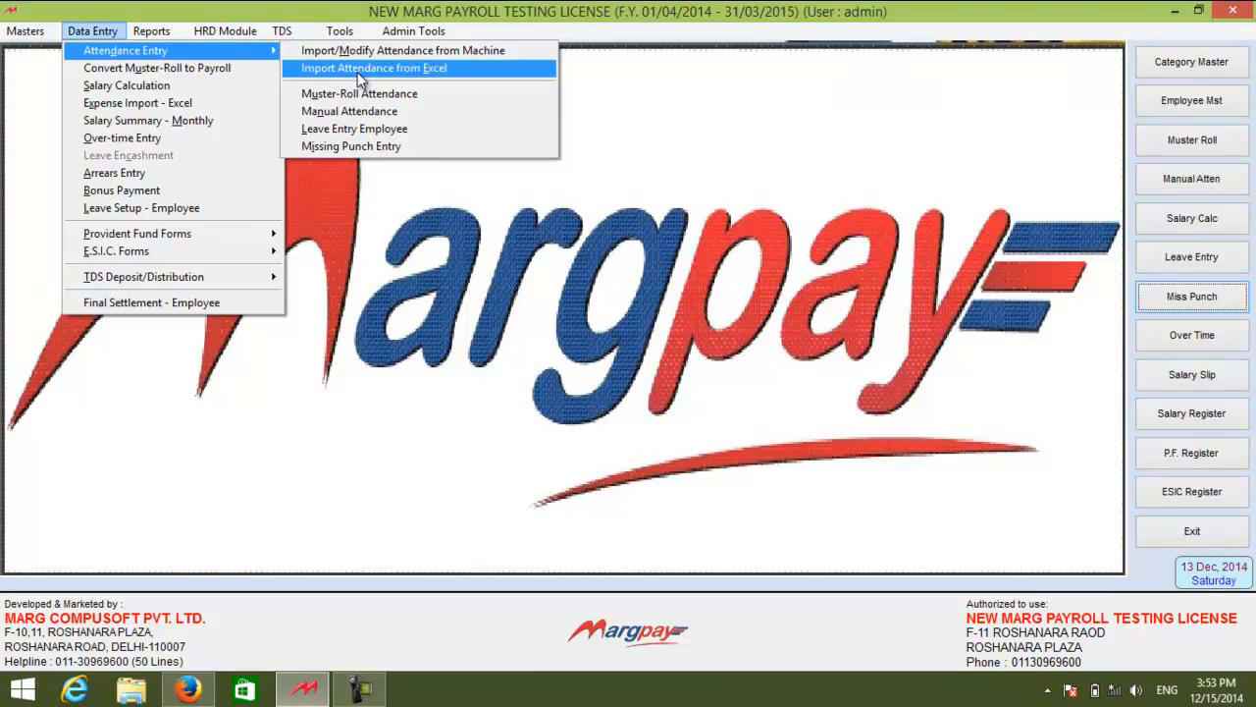
{"action": "left_click", "coordinate": [357, 69]}
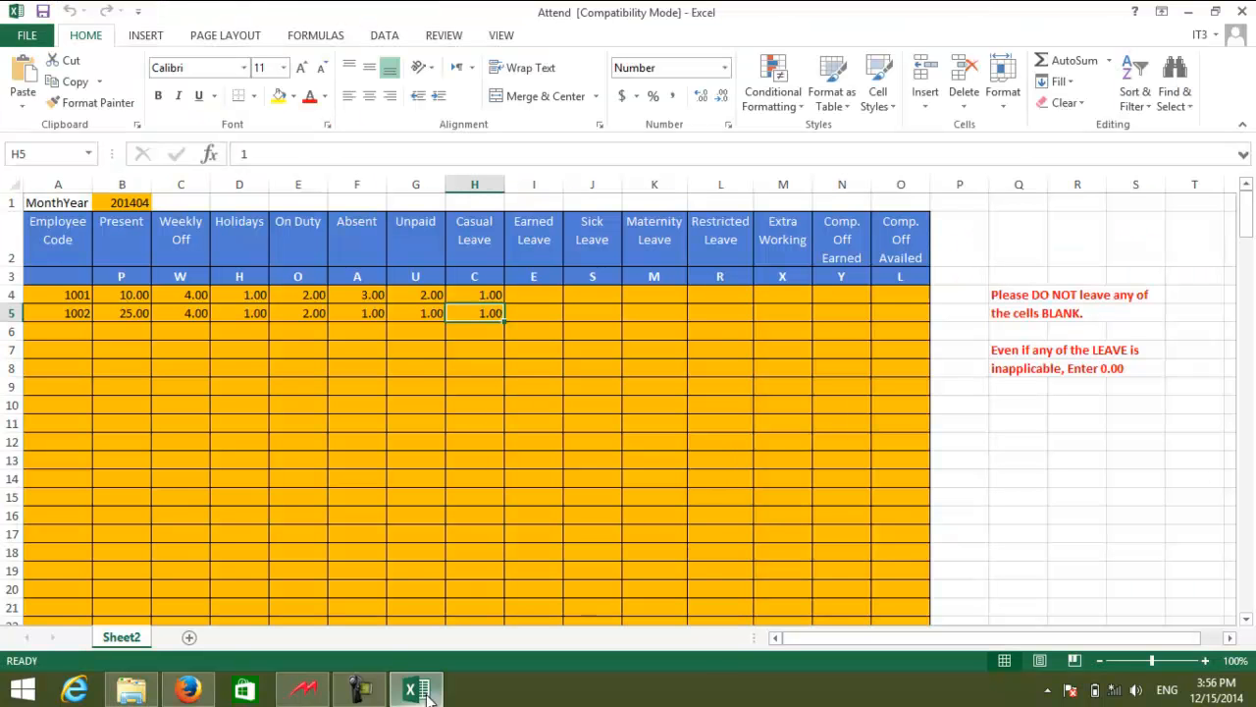
{"action": "left_click", "coordinate": [234, 332]}
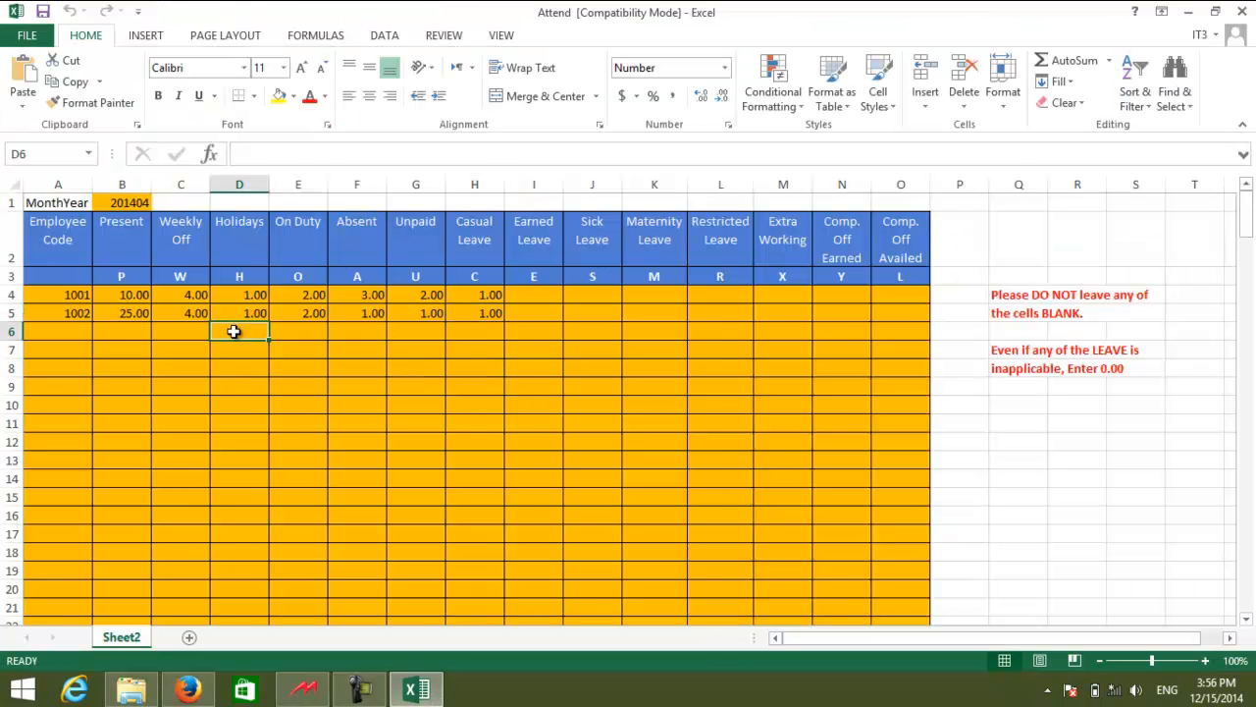
{"action": "key", "text": "Left"}
{"action": "key", "text": "Left"}
{"action": "key", "text": "Left"}
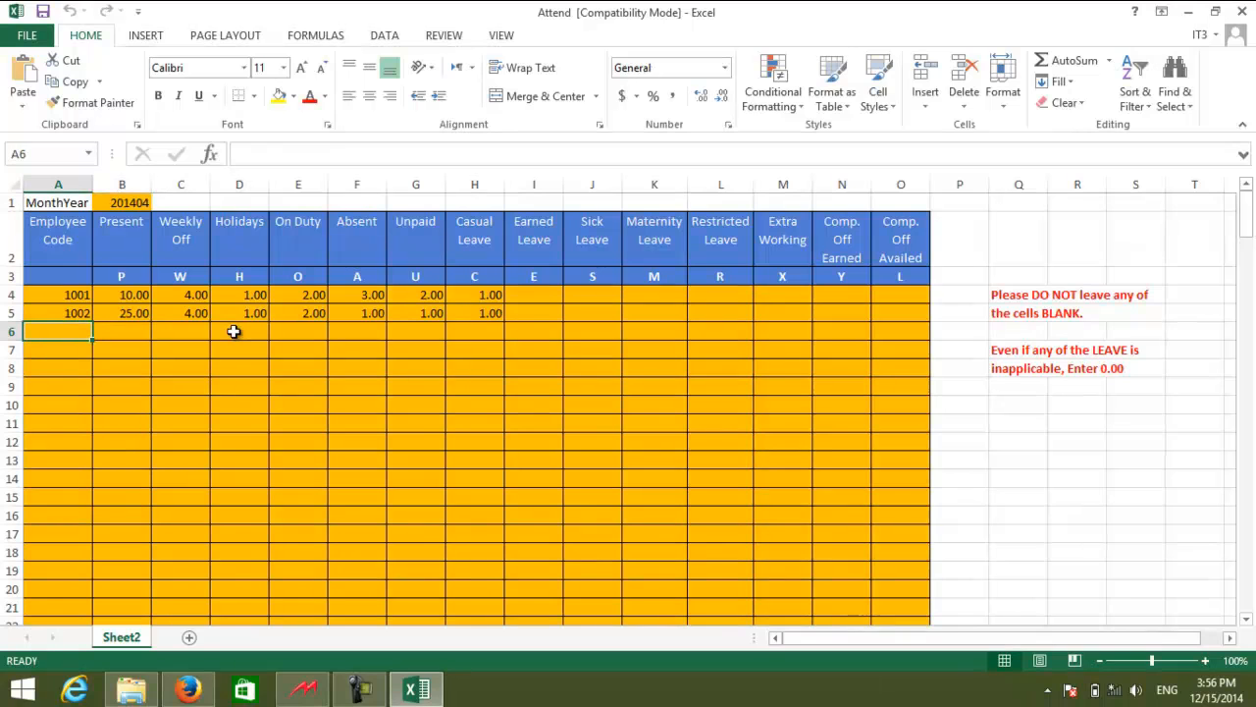
{"action": "key", "text": "Up"}
{"action": "key", "text": "Up"}
{"action": "key", "text": "Up"}
{"action": "key", "text": "Up"}
{"action": "key", "text": "Up"}
{"action": "key", "text": "Down"}
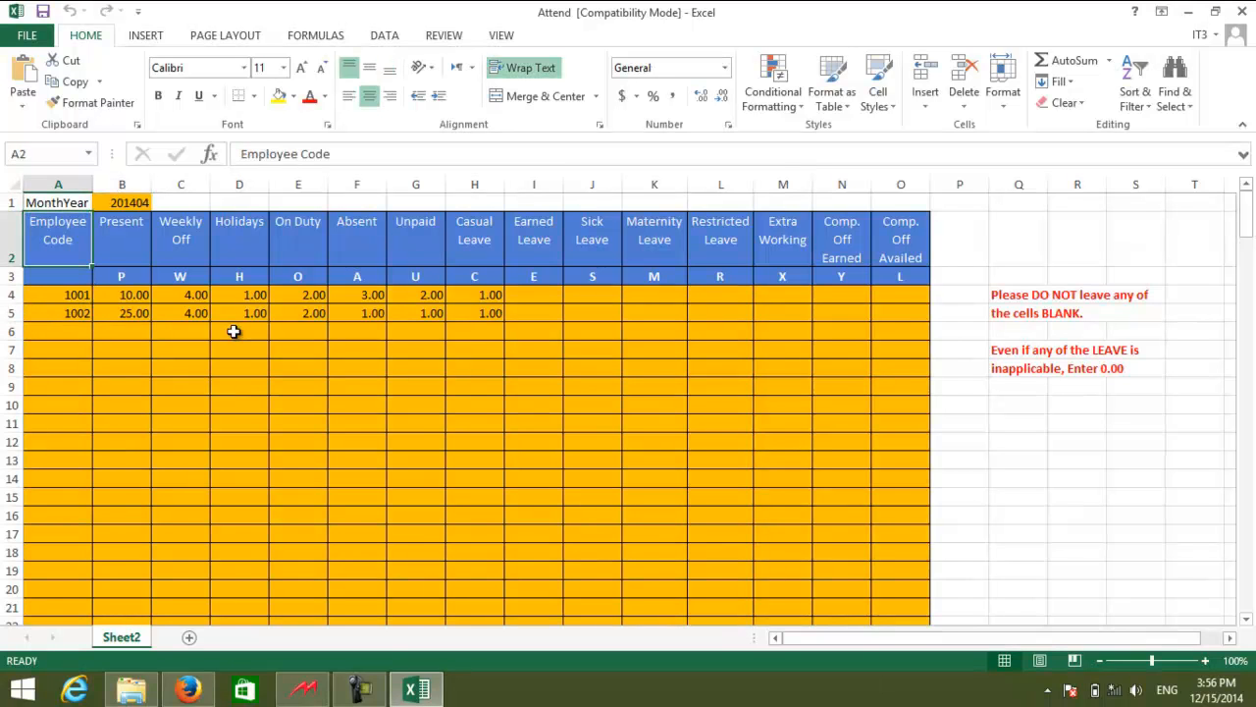
Step: Examine the attendance sheet's column headings from Present to Comp. Off Availed, return to Margpay and cancel the attendance import
{"action": "key", "text": "Right"}
{"action": "key", "text": "Right"}
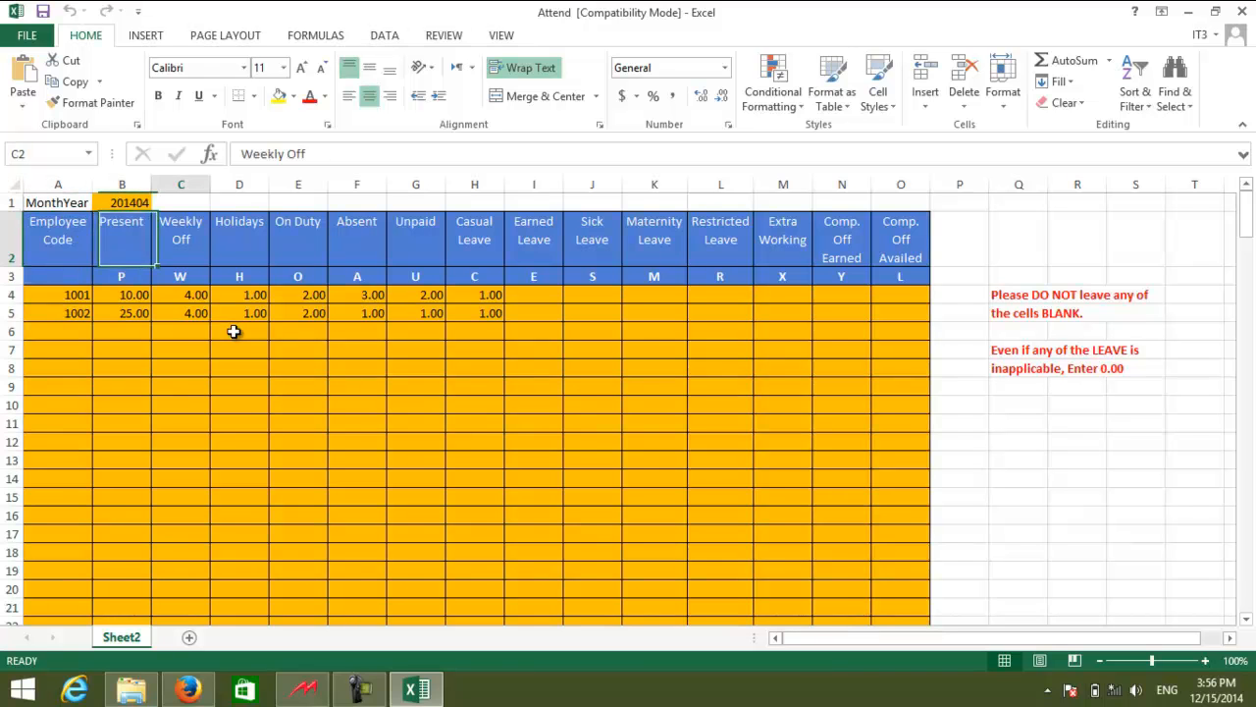
{"action": "key", "text": "Right"}
{"action": "key", "text": "Right"}
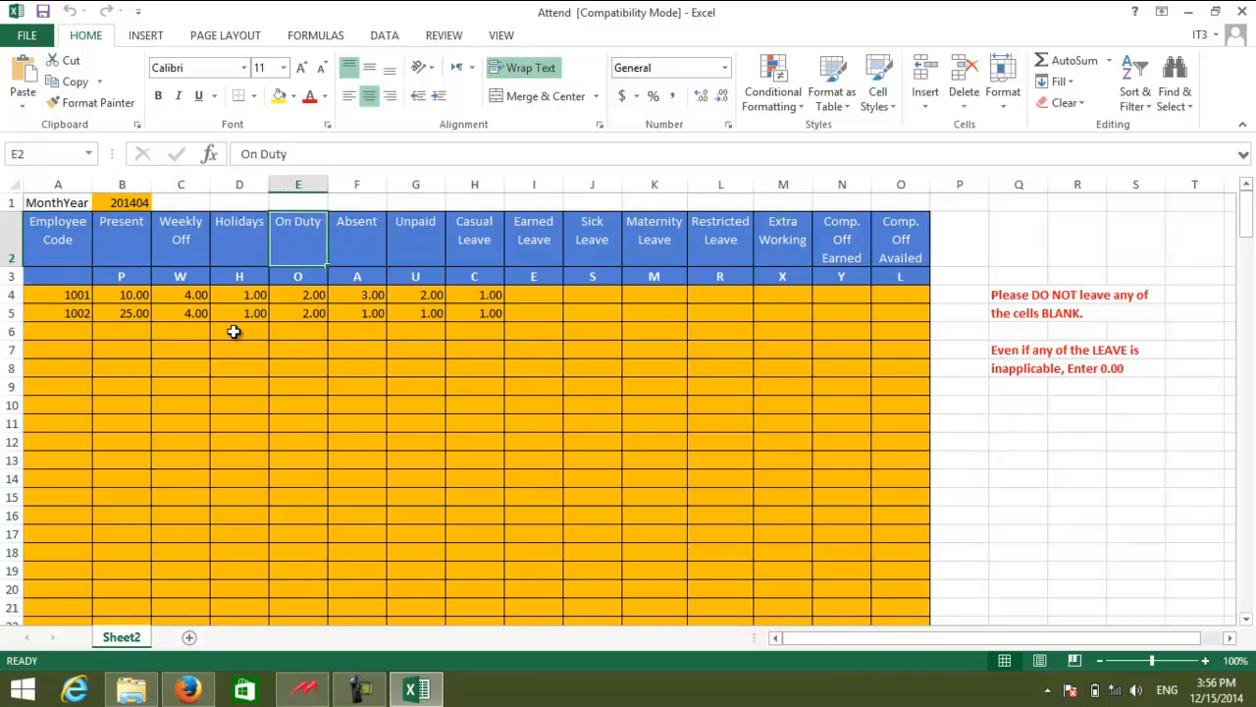
{"action": "key", "text": "Right"}
{"action": "key", "text": "Right"}
{"action": "key", "text": "Right"}
{"action": "key", "text": "Right"}
{"action": "key", "text": "Right"}
{"action": "key", "text": "Right"}
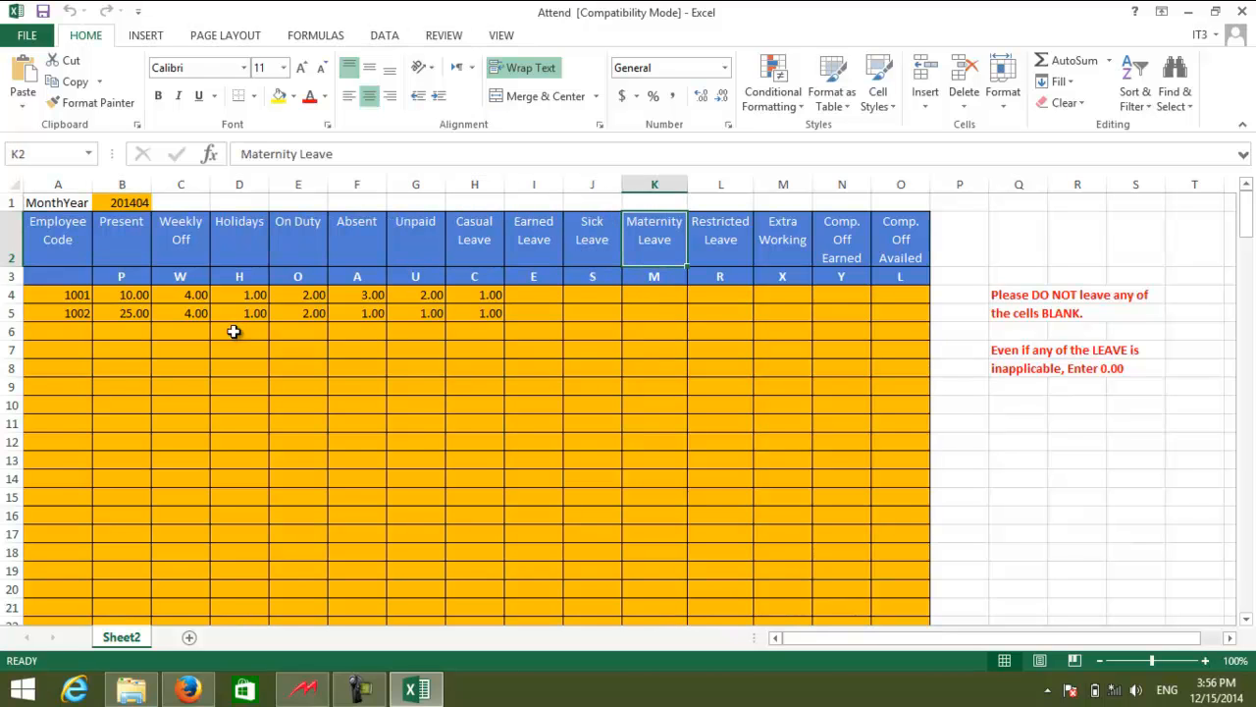
{"action": "key", "text": "Right"}
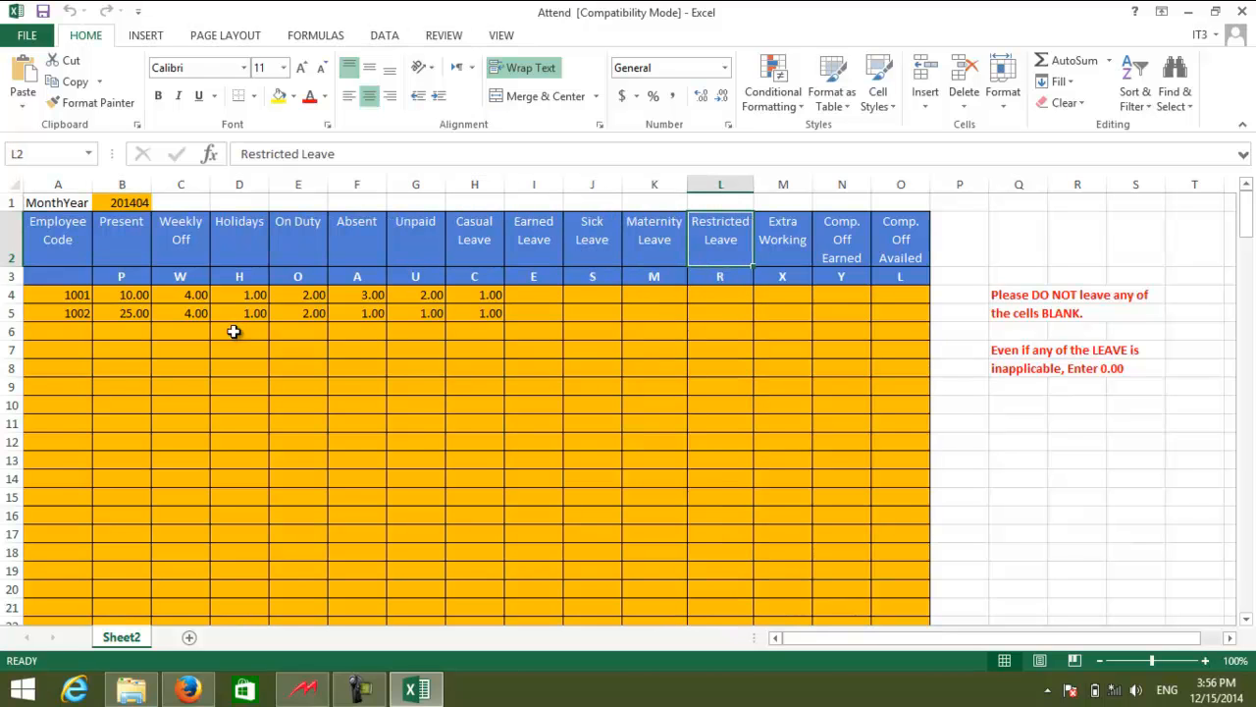
{"action": "key", "text": "Right"}
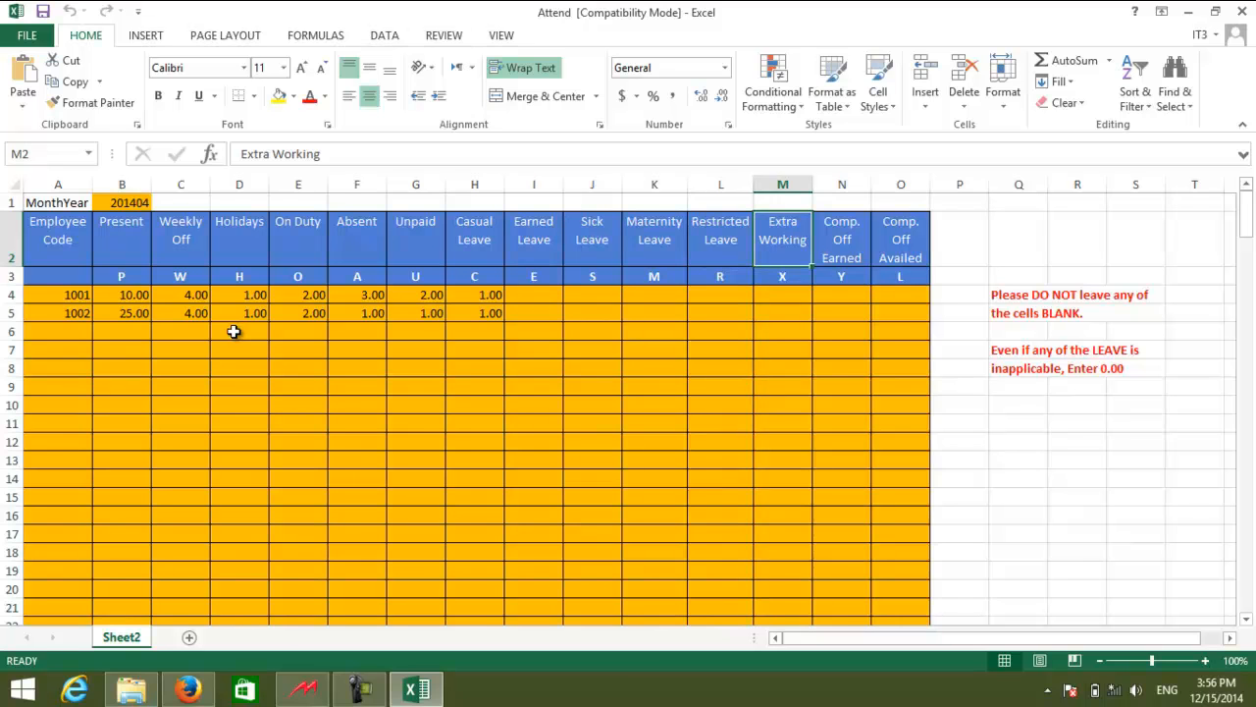
{"action": "key", "text": "Right"}
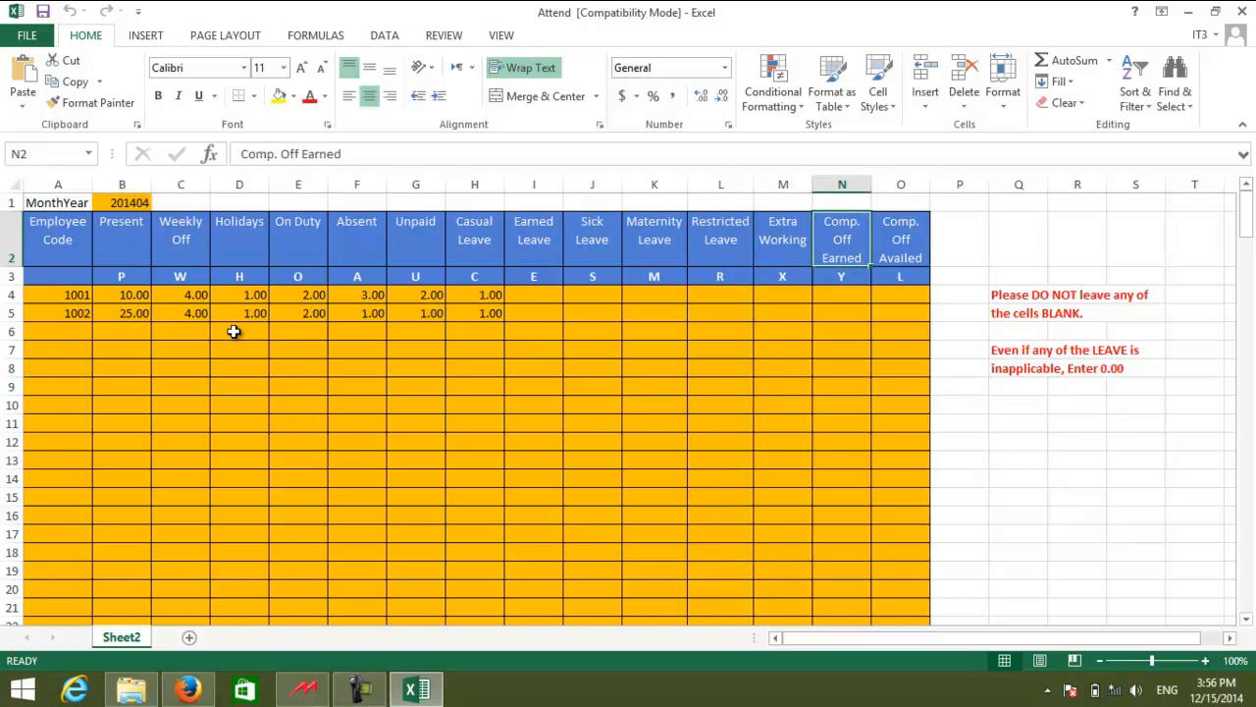
{"action": "key", "text": "Right"}
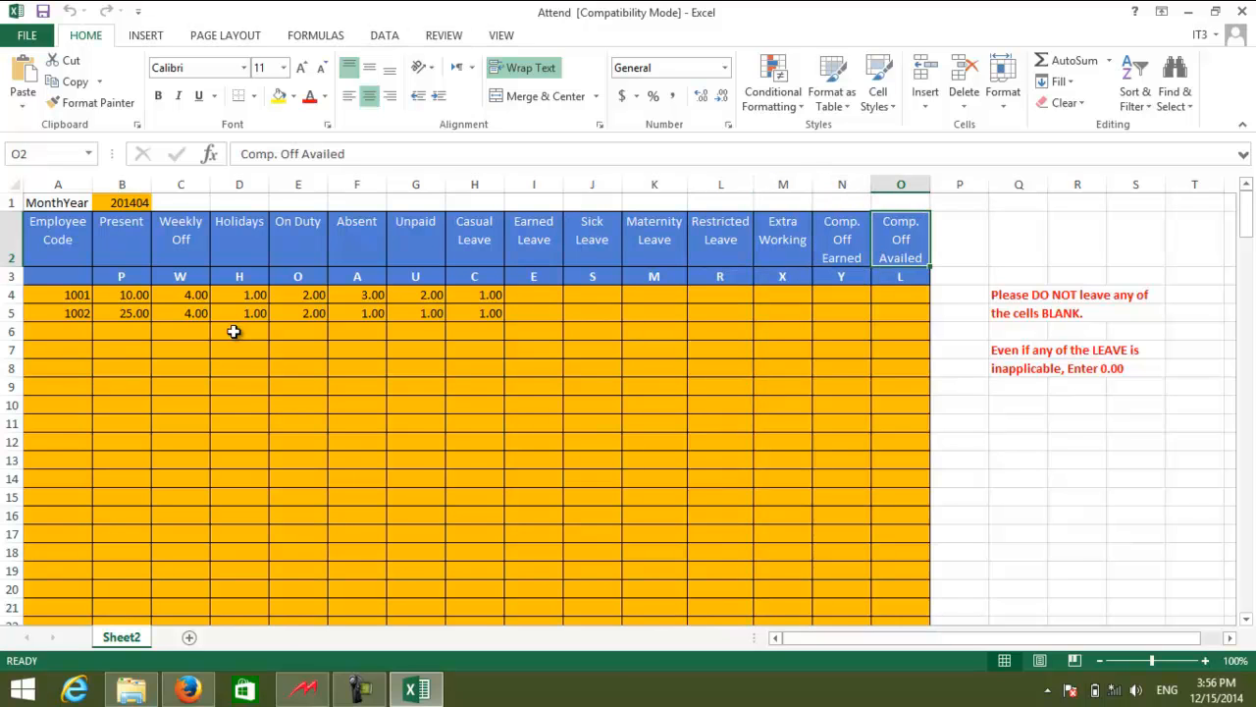
{"action": "left_click", "coordinate": [414, 690]}
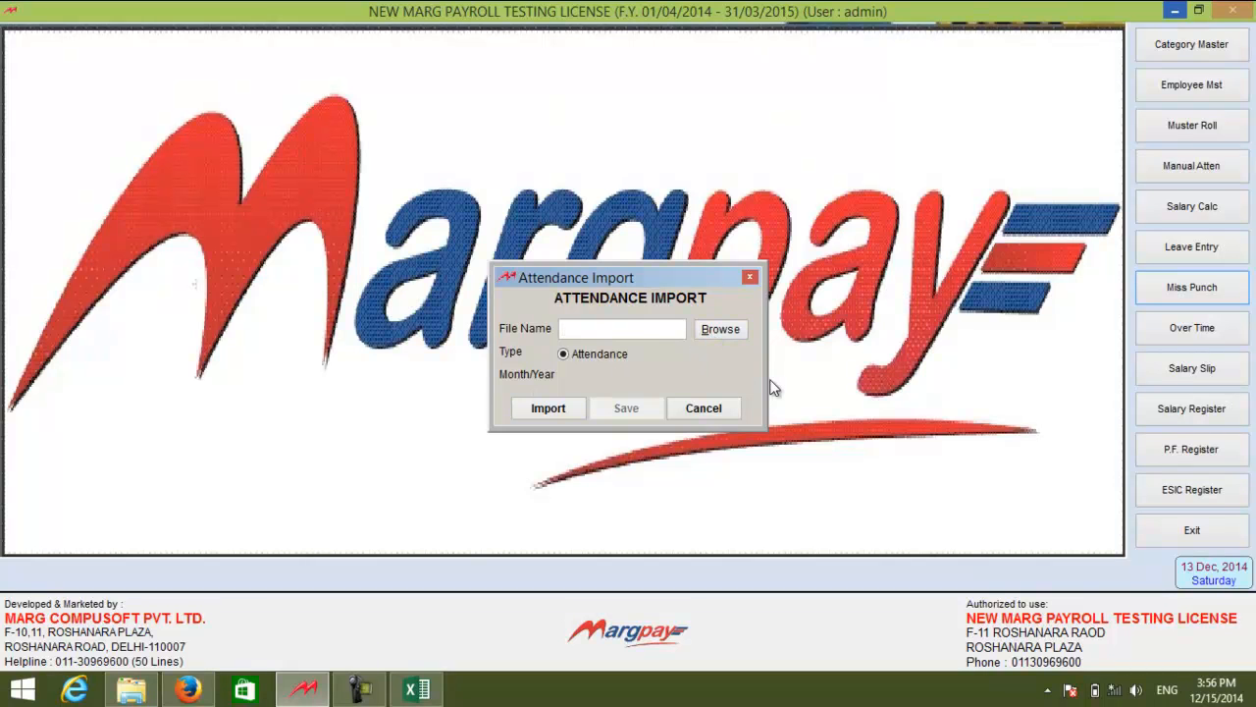
{"action": "left_click", "coordinate": [704, 408]}
Step: Show the muster-roll attendance of GRADE D for April, 2014
{"action": "left_click", "coordinate": [92, 30]}
{"action": "mouse_move", "coordinate": [176, 50]}
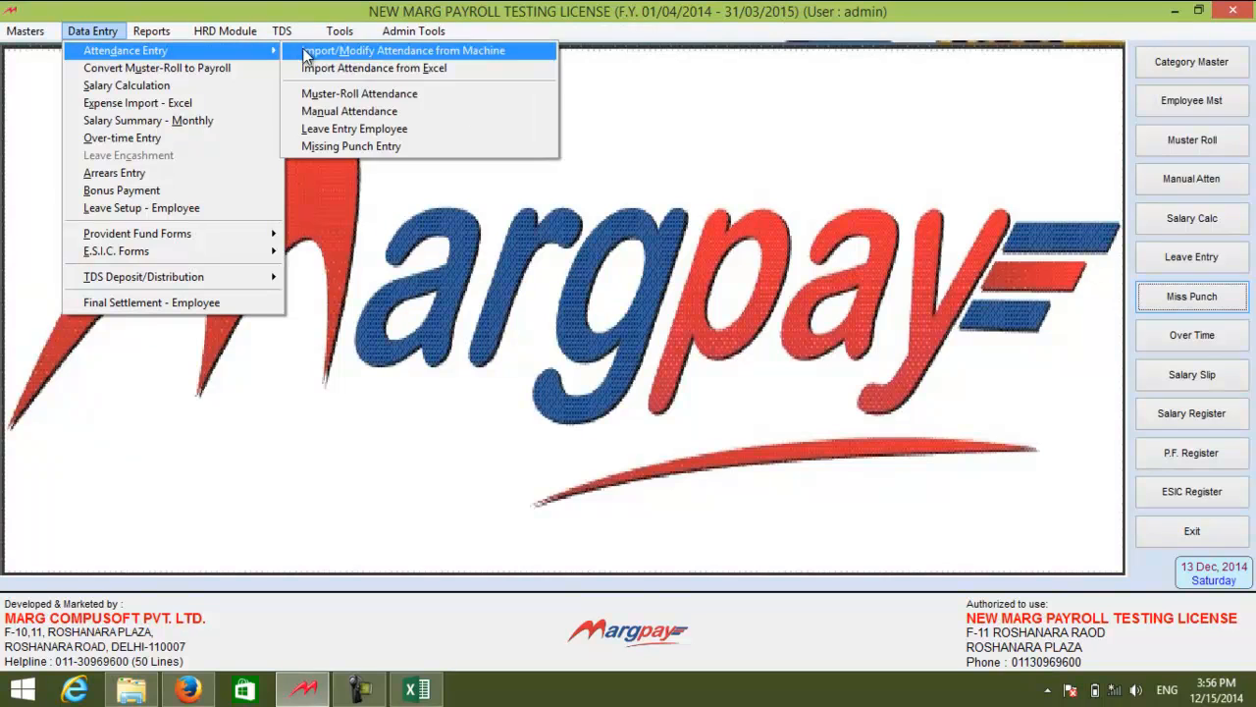
{"action": "left_click", "coordinate": [327, 94]}
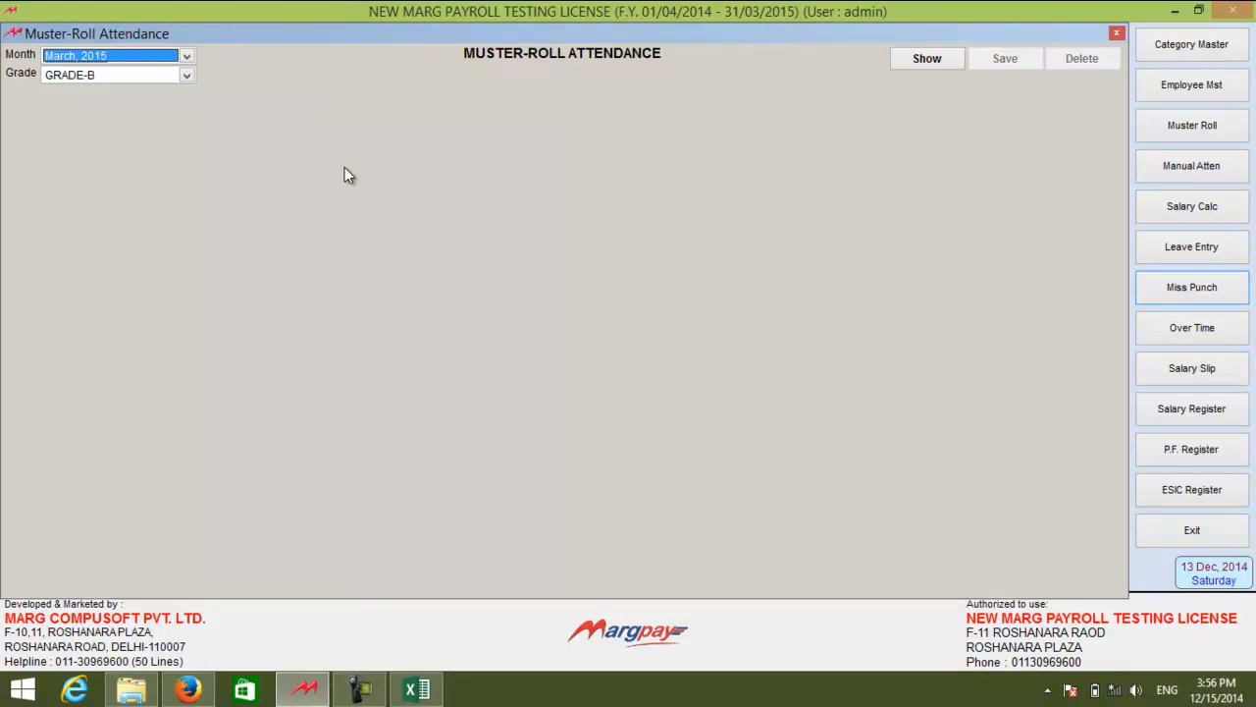
{"action": "key", "text": "a"}
{"action": "key", "text": "Tab"}
{"action": "key", "text": "Down"}
{"action": "key", "text": "Tab"}
{"action": "key", "text": "Return"}
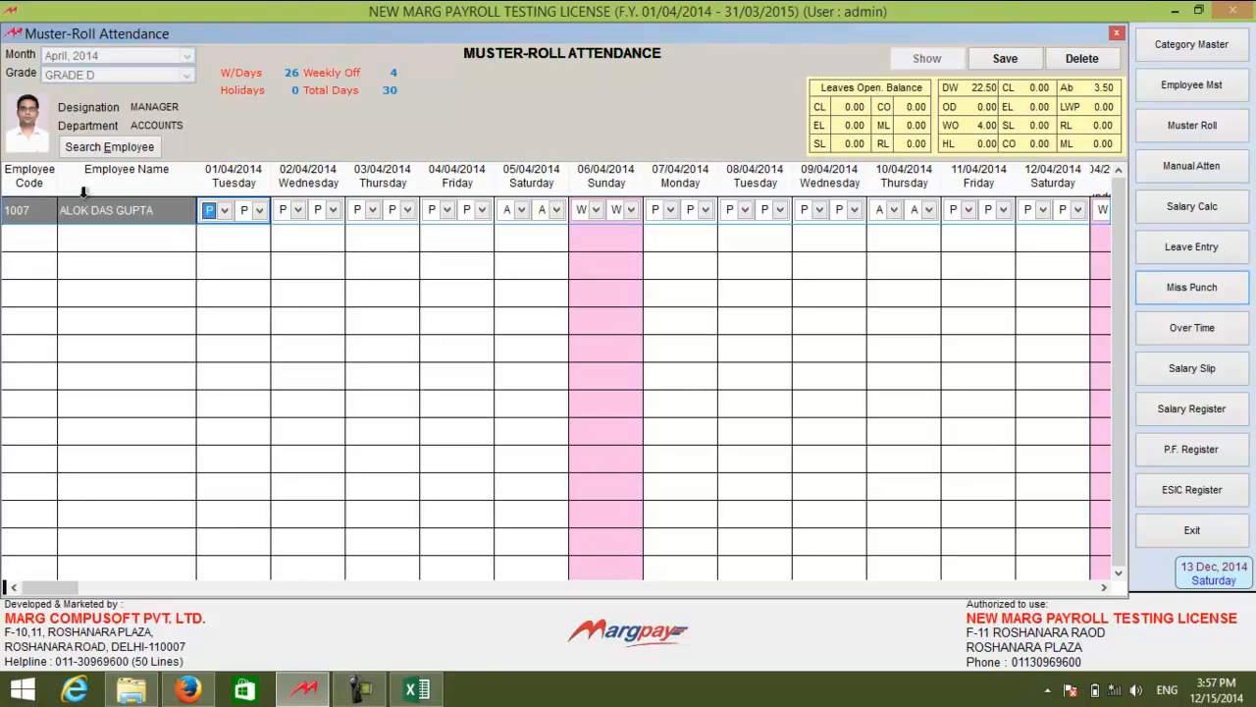
Step: View the attendance codes available for the employee on 01/04/2014 and close the muster roll without changes
{"action": "left_click", "coordinate": [225, 211]}
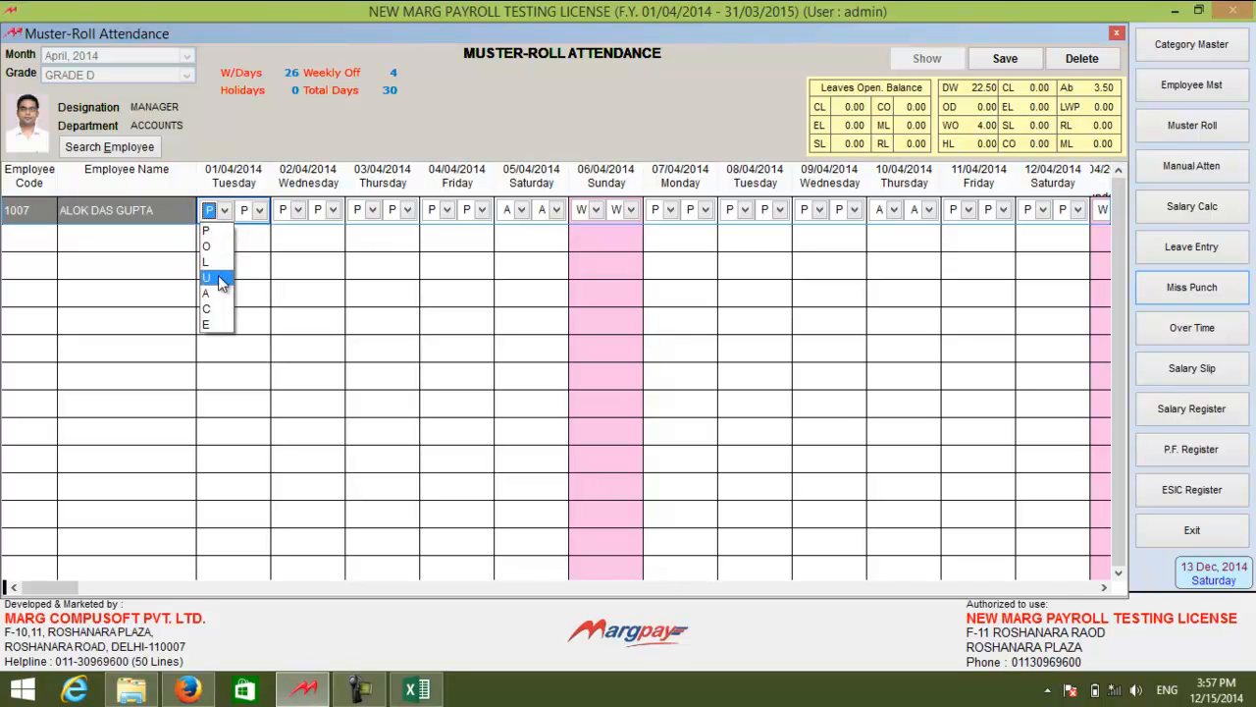
{"action": "left_click", "coordinate": [231, 260]}
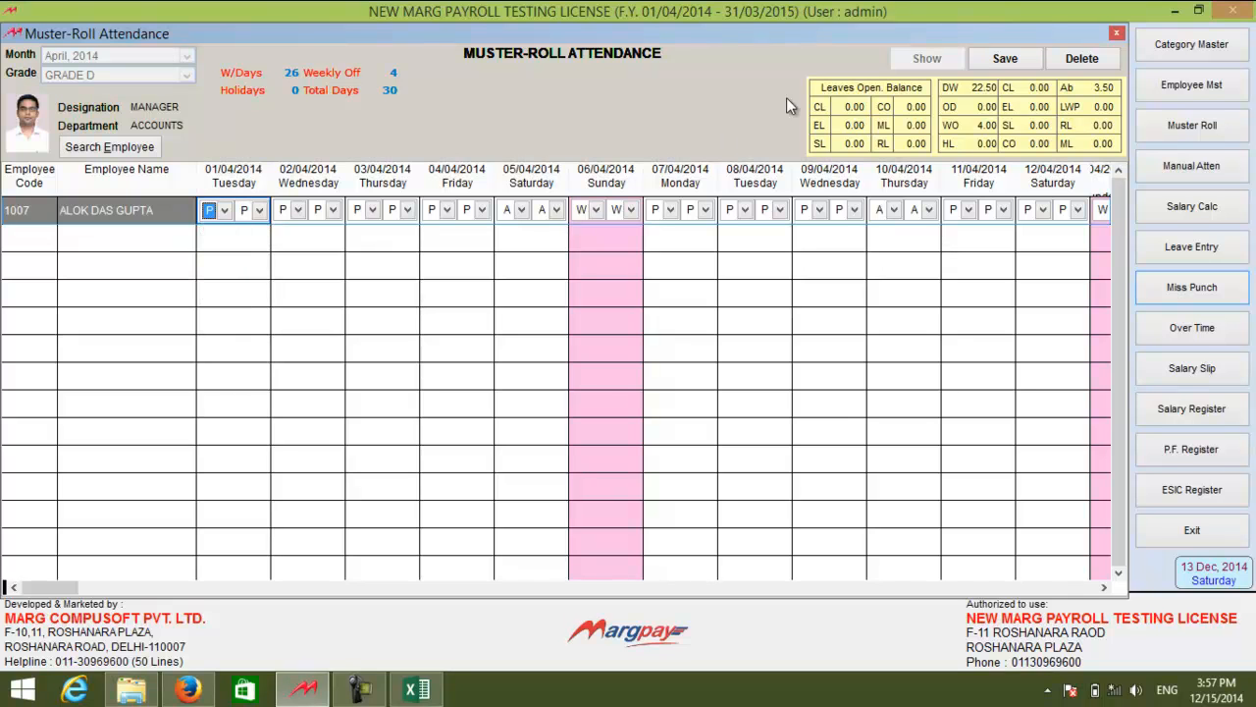
{"action": "left_click", "coordinate": [1117, 32]}
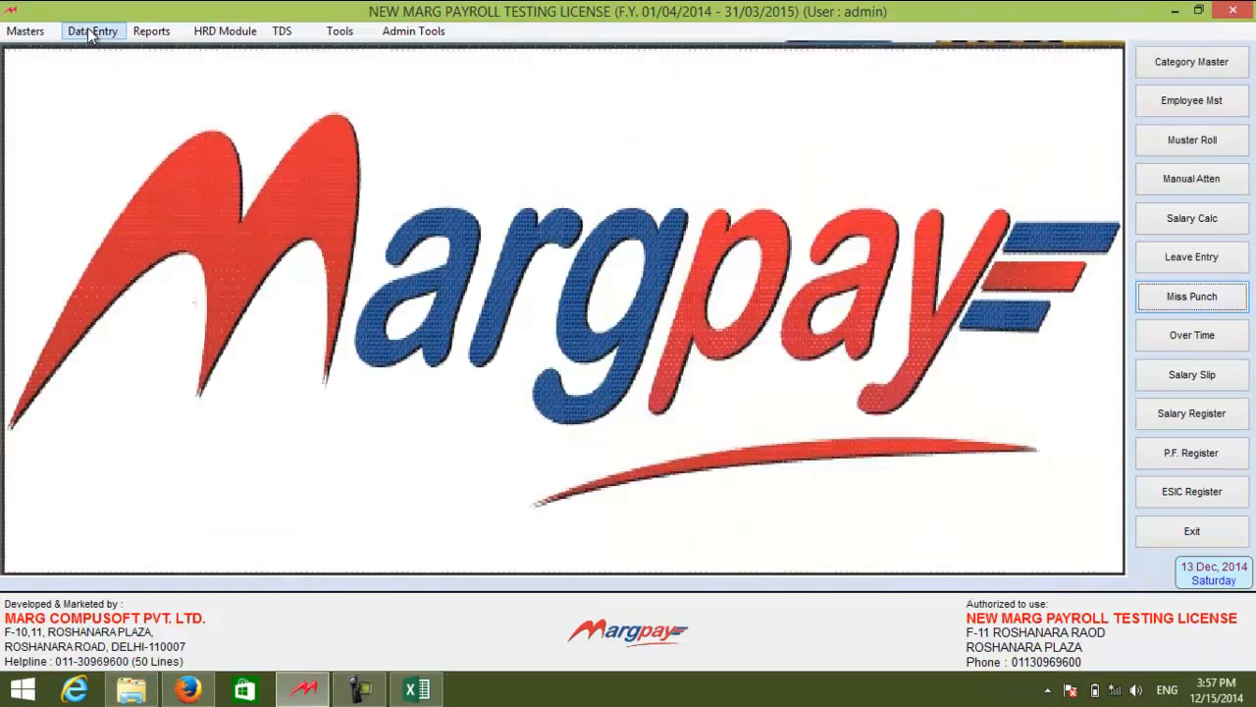
Step: Show the manual attendance of GRADE D for April, 2014 and open the listed employee's attendance details
{"action": "left_click", "coordinate": [92, 30]}
{"action": "mouse_move", "coordinate": [108, 50]}
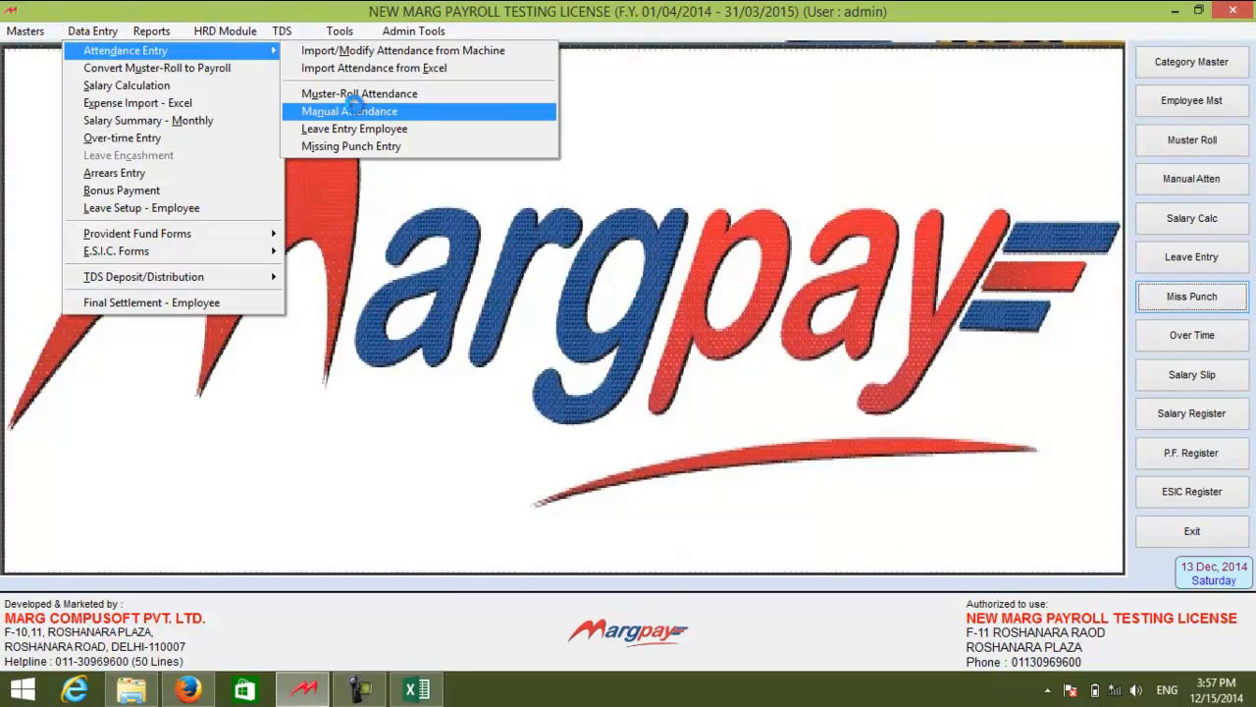
{"action": "left_click", "coordinate": [355, 112]}
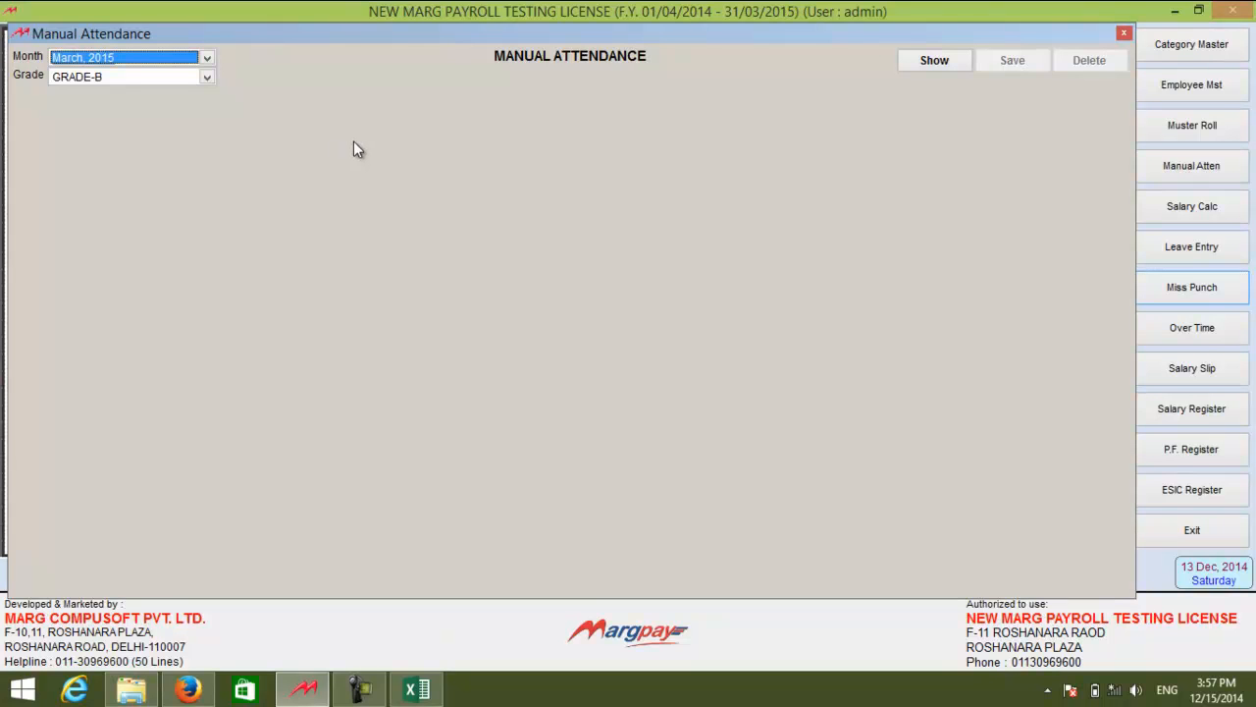
{"action": "key", "text": "alt+Down"}
{"action": "key", "text": "Home"}
{"action": "key", "text": "Return"}
{"action": "key", "text": "Tab"}
{"action": "key", "text": "Down"}
{"action": "key", "text": "Tab"}
{"action": "key", "text": "Return"}
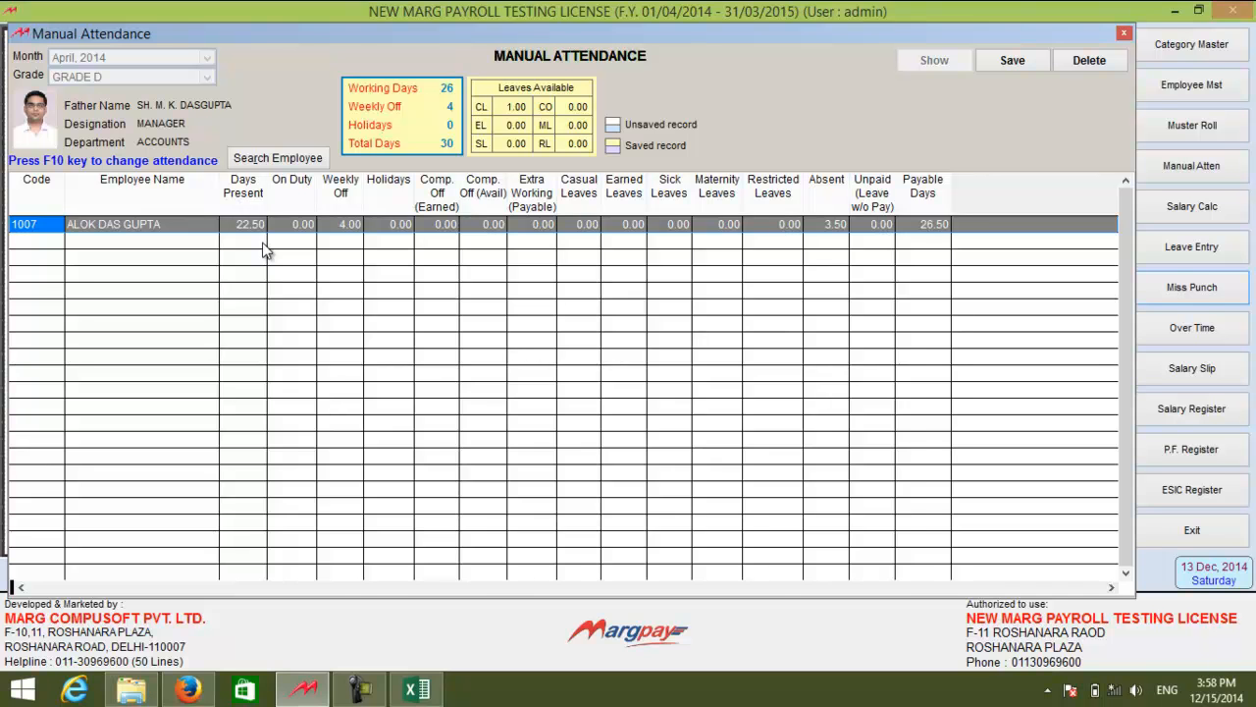
{"action": "key", "text": "F10"}
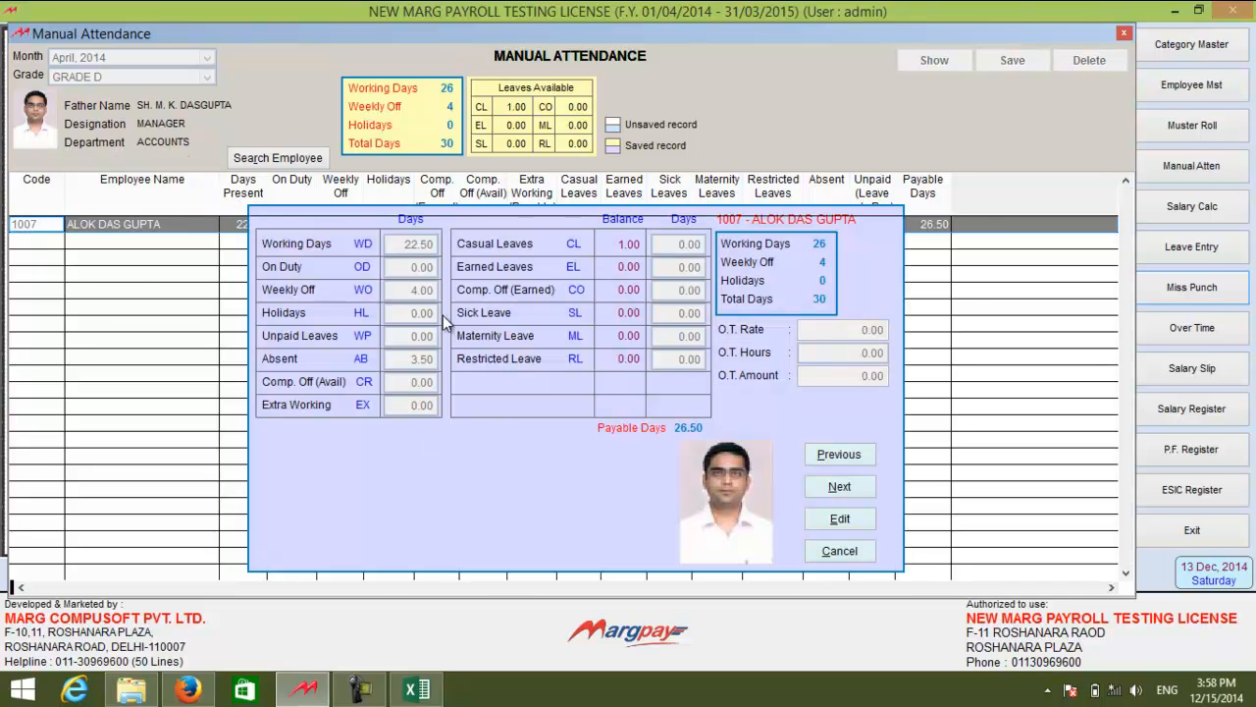
Step: Close the manual attendance and open the leave entry details of the first listed employee
{"action": "left_click", "coordinate": [1125, 35]}
{"action": "left_click", "coordinate": [92, 30]}
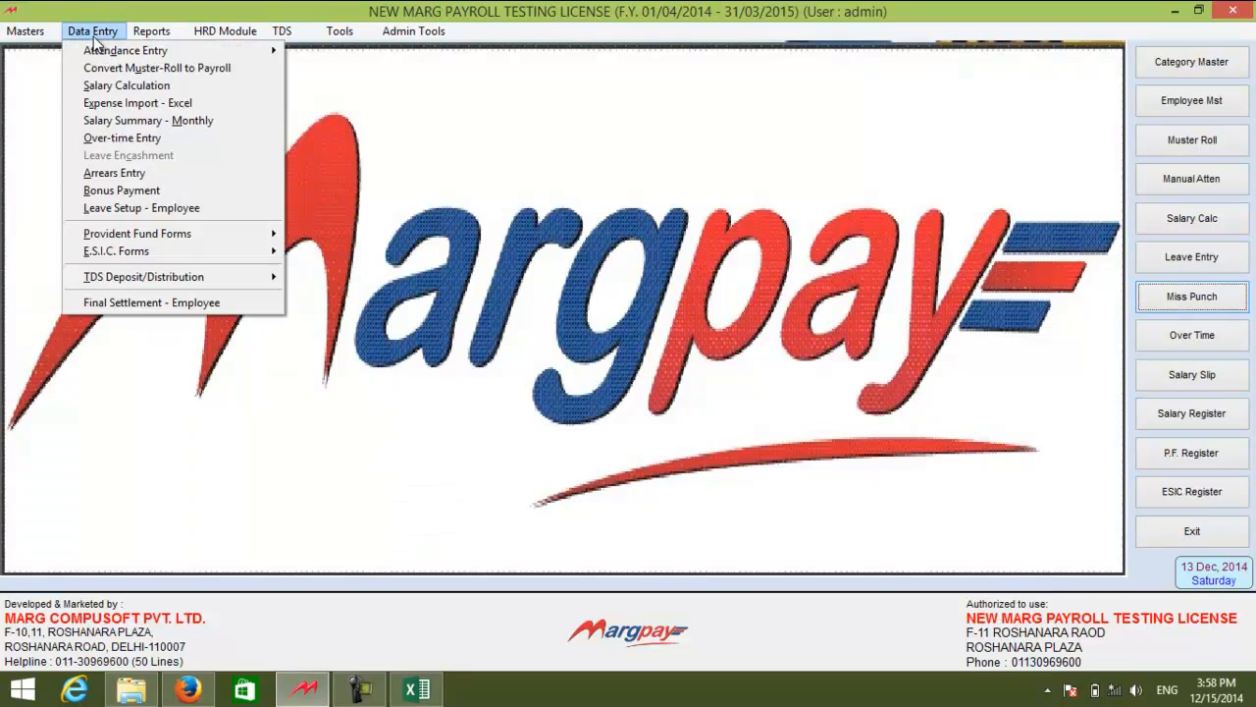
{"action": "mouse_move", "coordinate": [233, 48]}
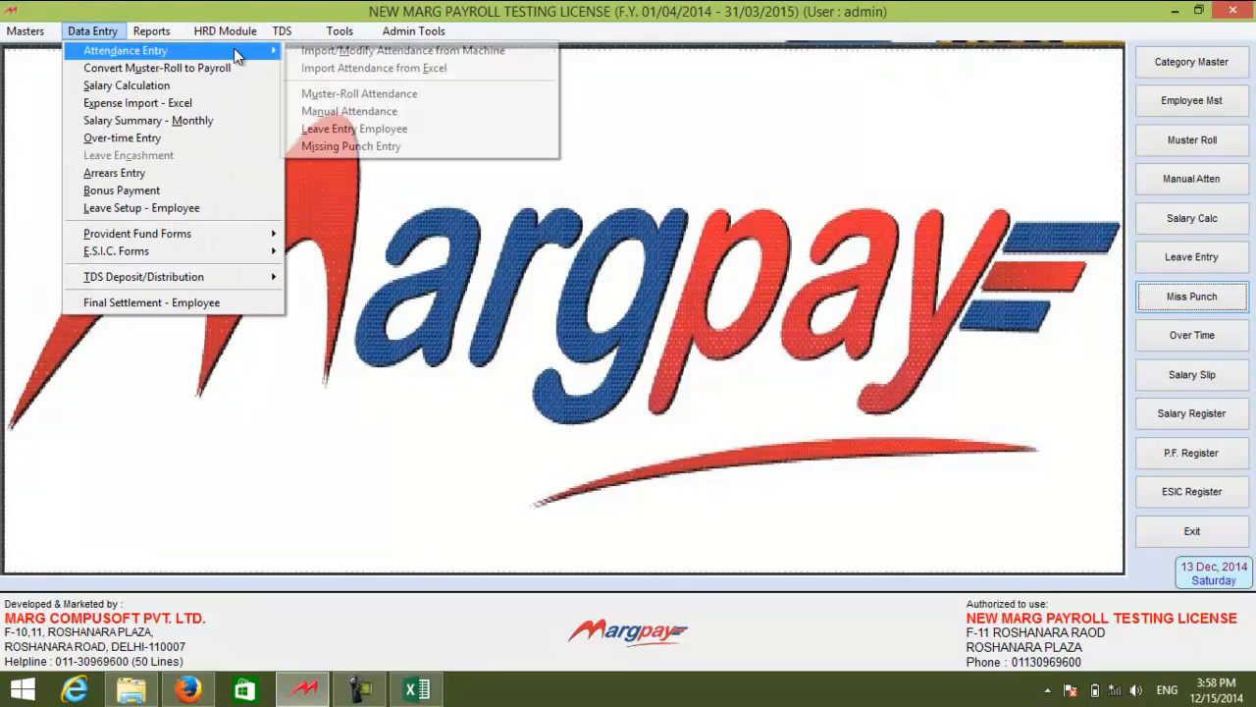
{"action": "left_click", "coordinate": [318, 132]}
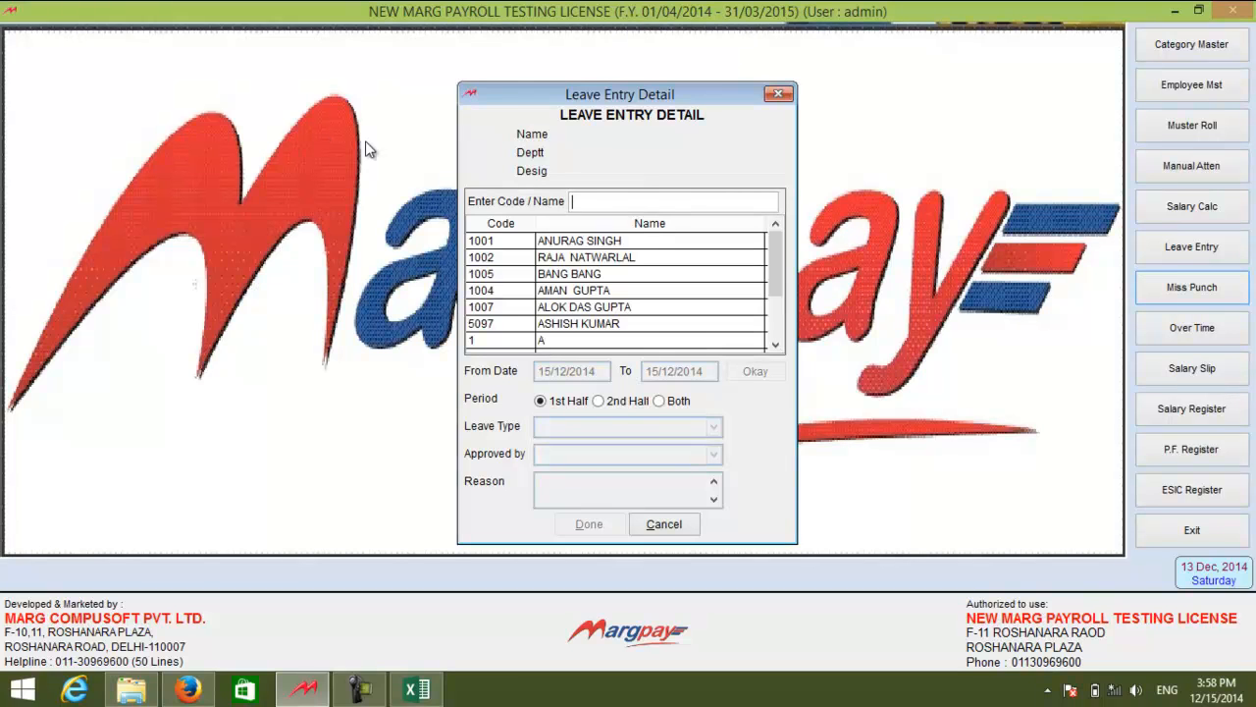
{"action": "double_click", "coordinate": [609, 242]}
{"action": "left_click", "coordinate": [612, 412]}
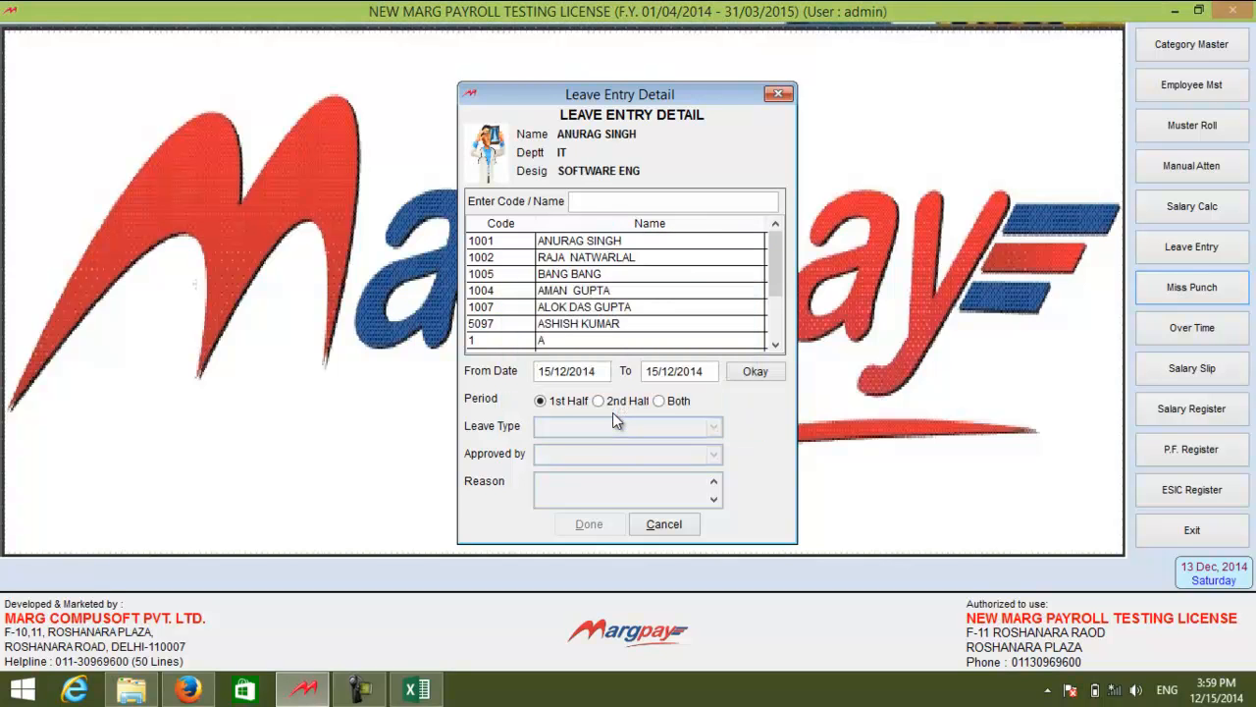
{"action": "key", "text": "Tab"}
{"action": "key", "text": "Tab"}
{"action": "key", "text": "Return"}
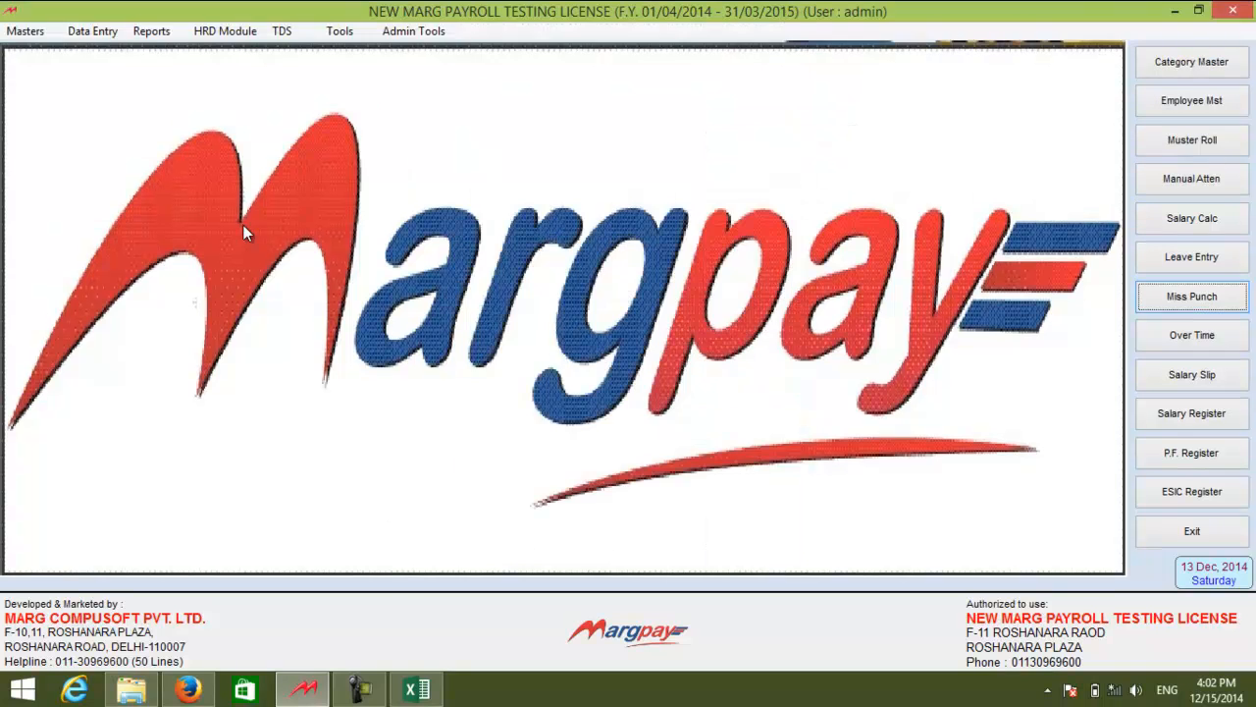
Step: Open the missing punch details of the manager in ACCOUNTS for 05/04/2014
{"action": "left_click", "coordinate": [106, 34]}
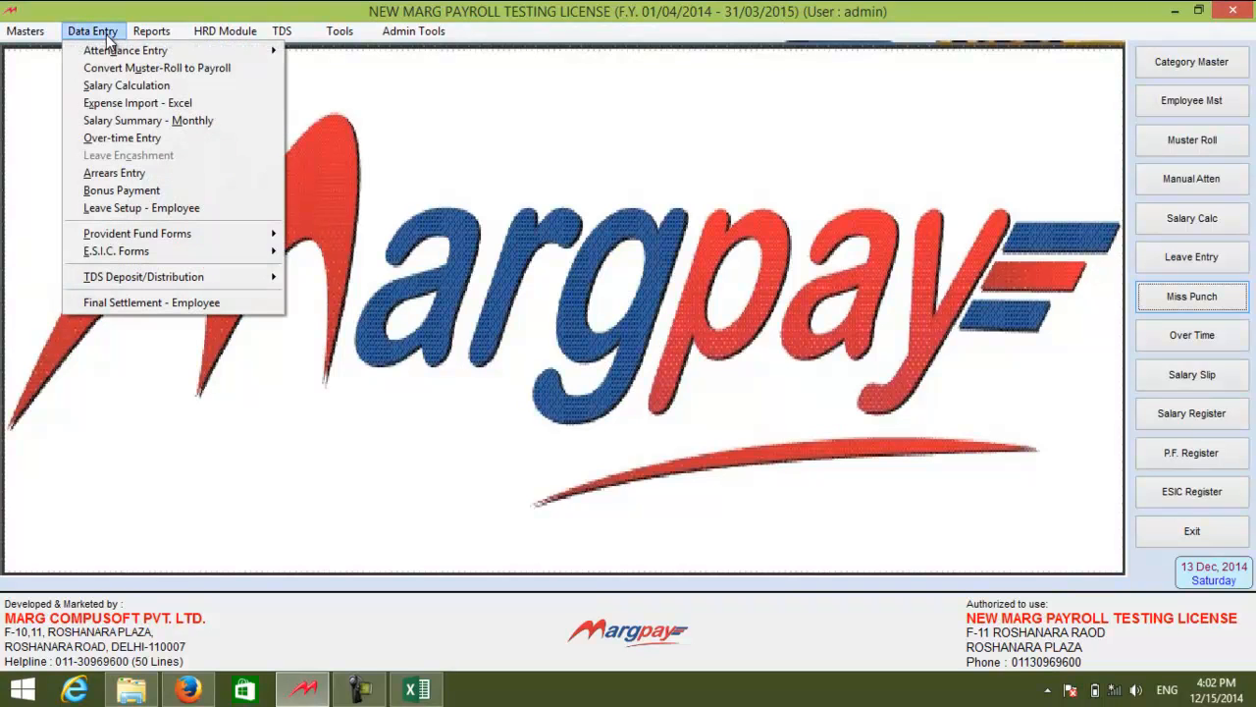
{"action": "mouse_move", "coordinate": [232, 51]}
{"action": "left_click", "coordinate": [354, 146]}
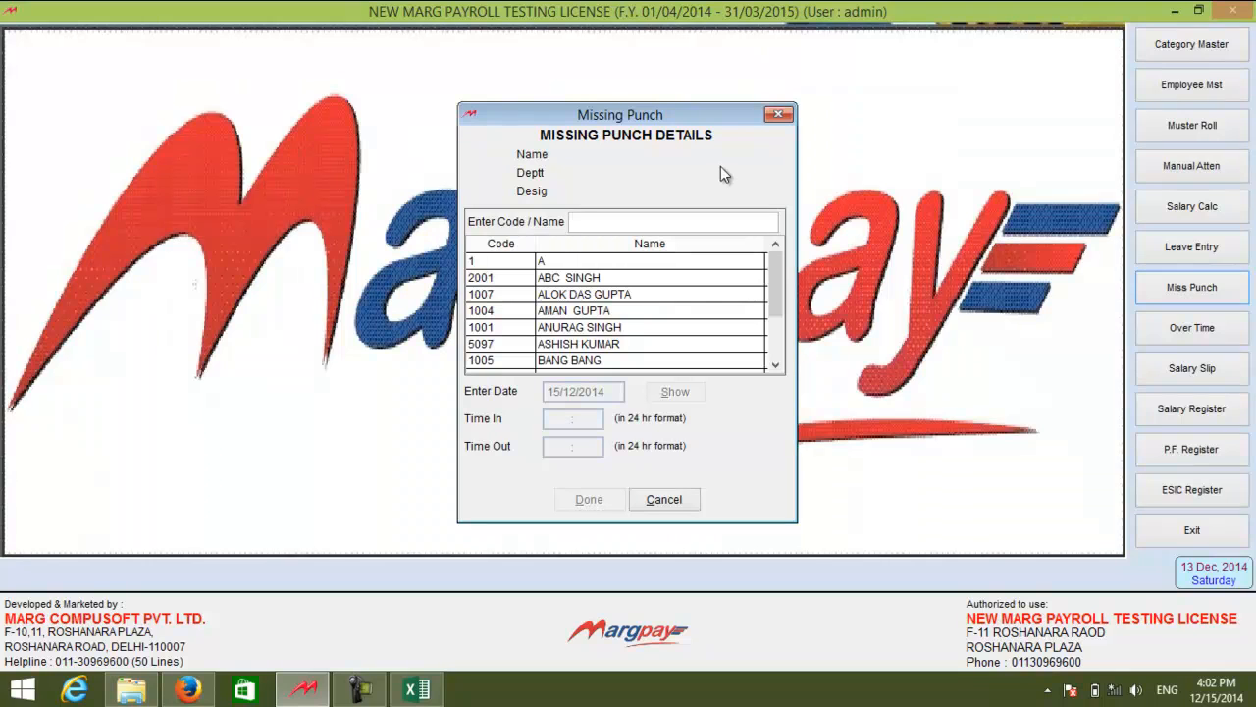
{"action": "double_click", "coordinate": [565, 294]}
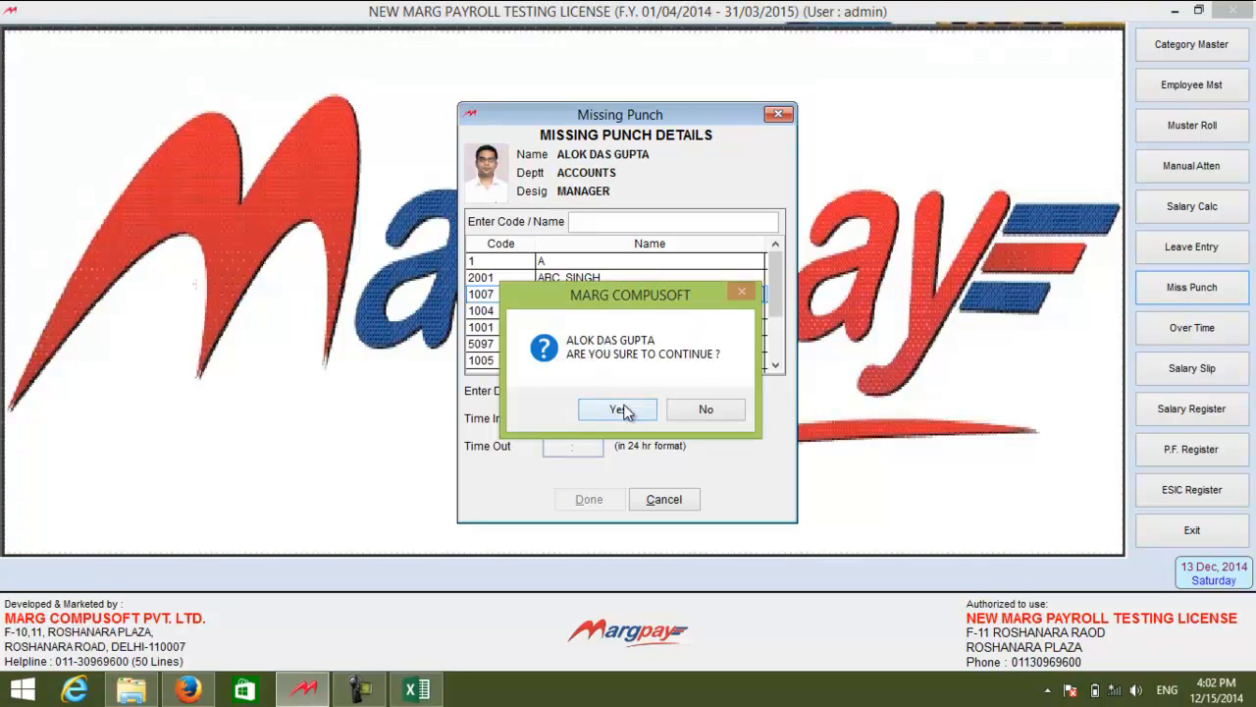
{"action": "left_click", "coordinate": [618, 410]}
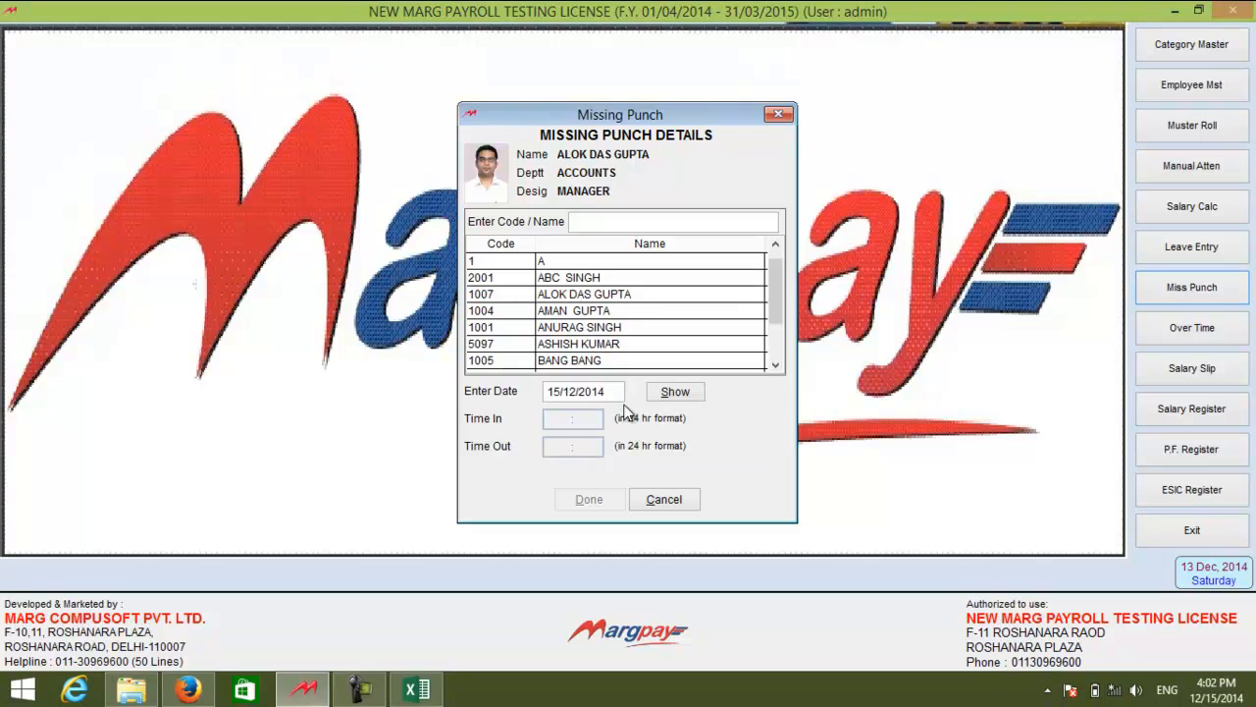
{"action": "type", "text": "0504"}
{"action": "key", "text": "Return"}
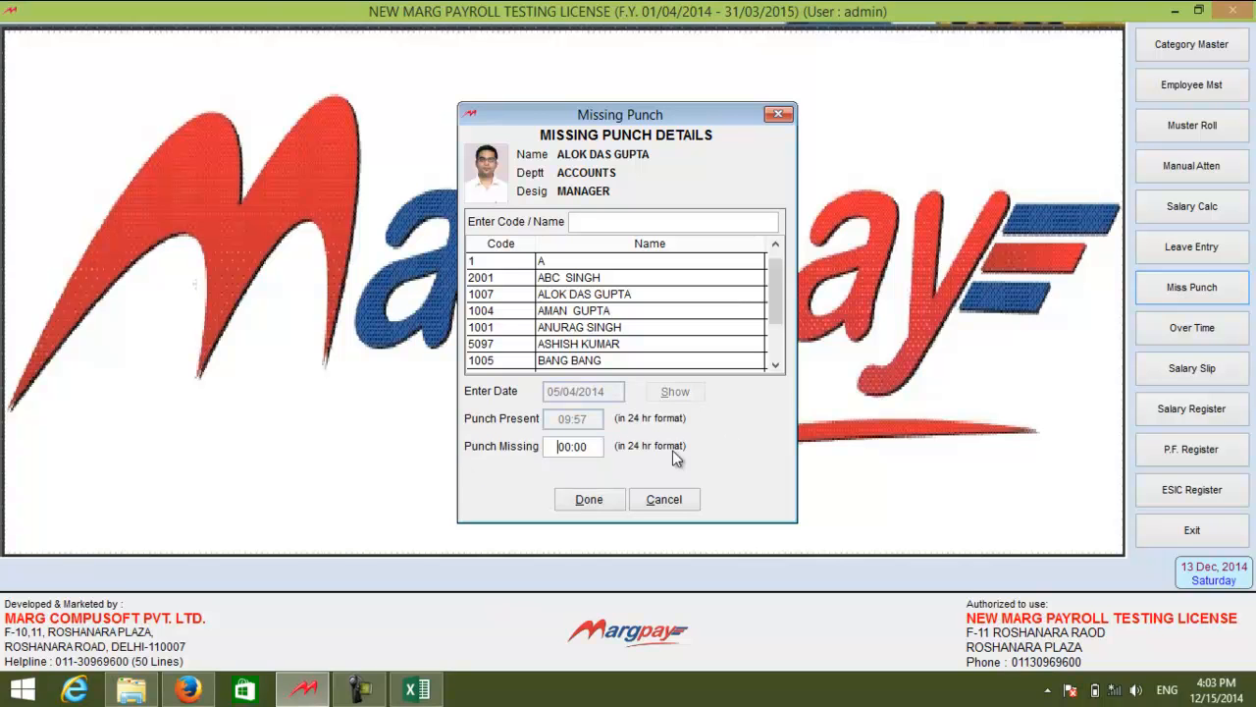
Step: Record 18:30 as the missing punch, save the attendance and close the missing punch entry
{"action": "type", "text": "1830"}
{"action": "key", "text": "Tab"}
{"action": "key", "text": "Return"}
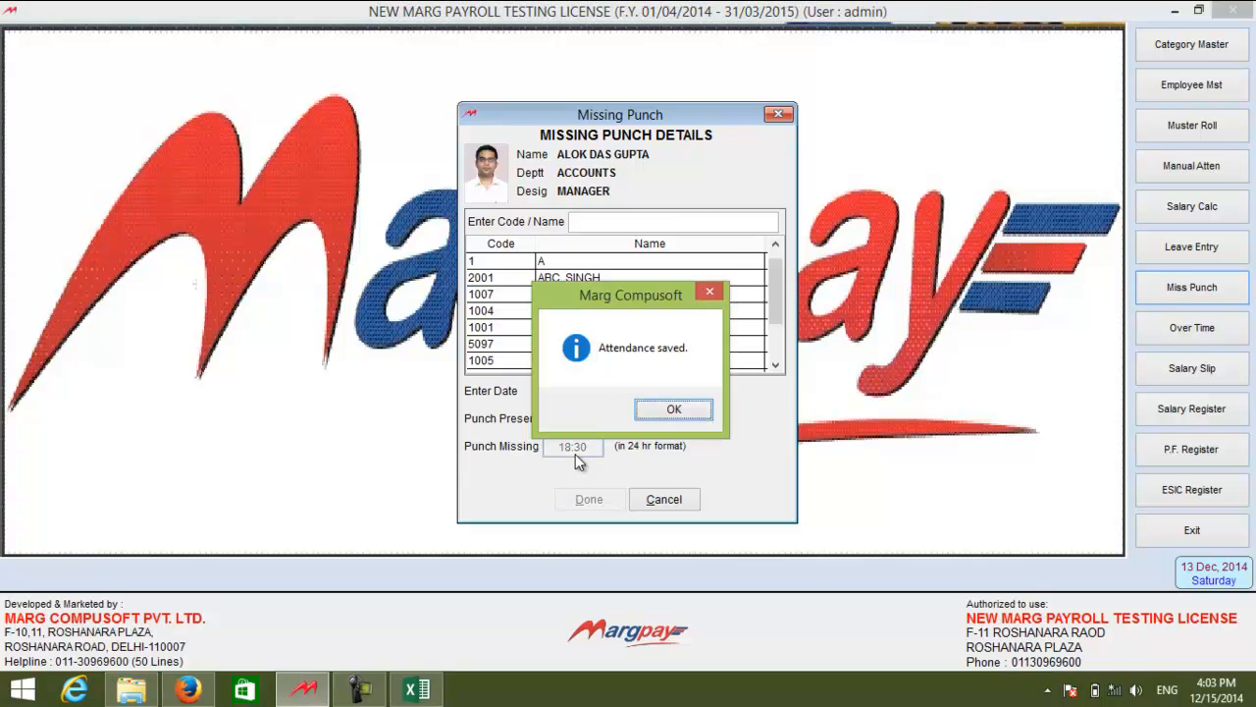
{"action": "key", "text": "Return"}
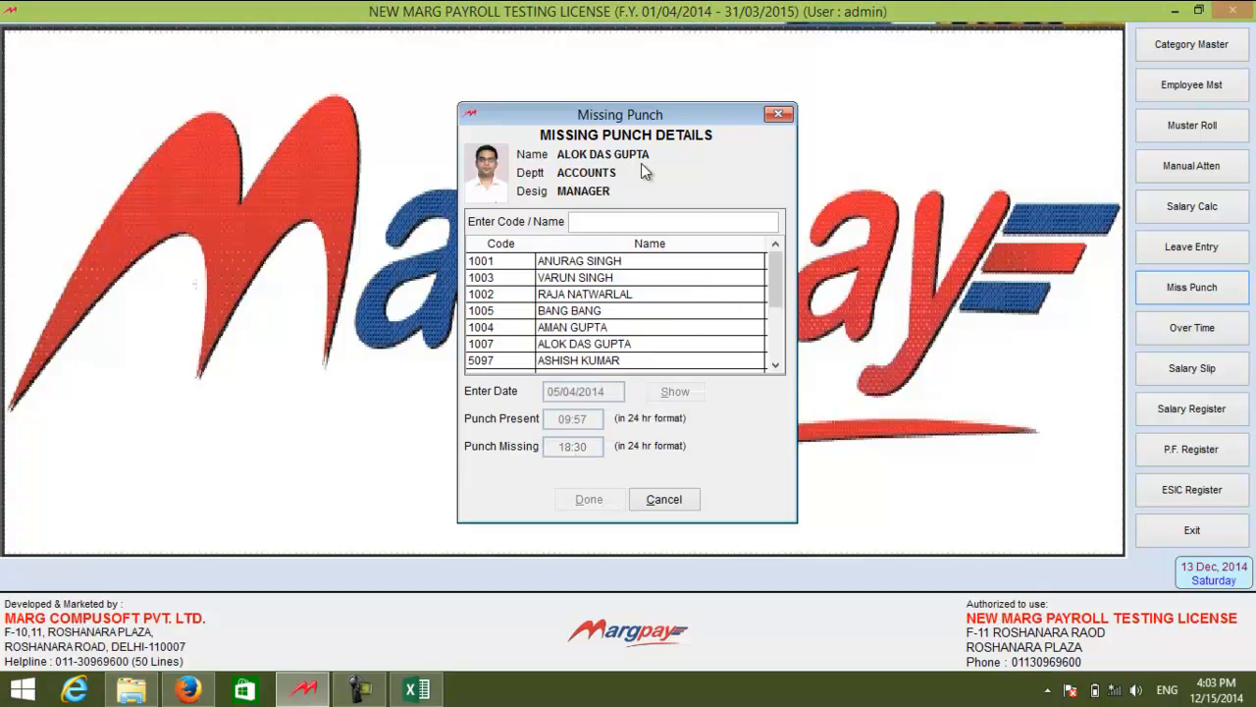
{"action": "left_click", "coordinate": [786, 115]}
Step: Open the salary calculation and set it to August, 2014 for GRADE-B
{"action": "left_click", "coordinate": [93, 31]}
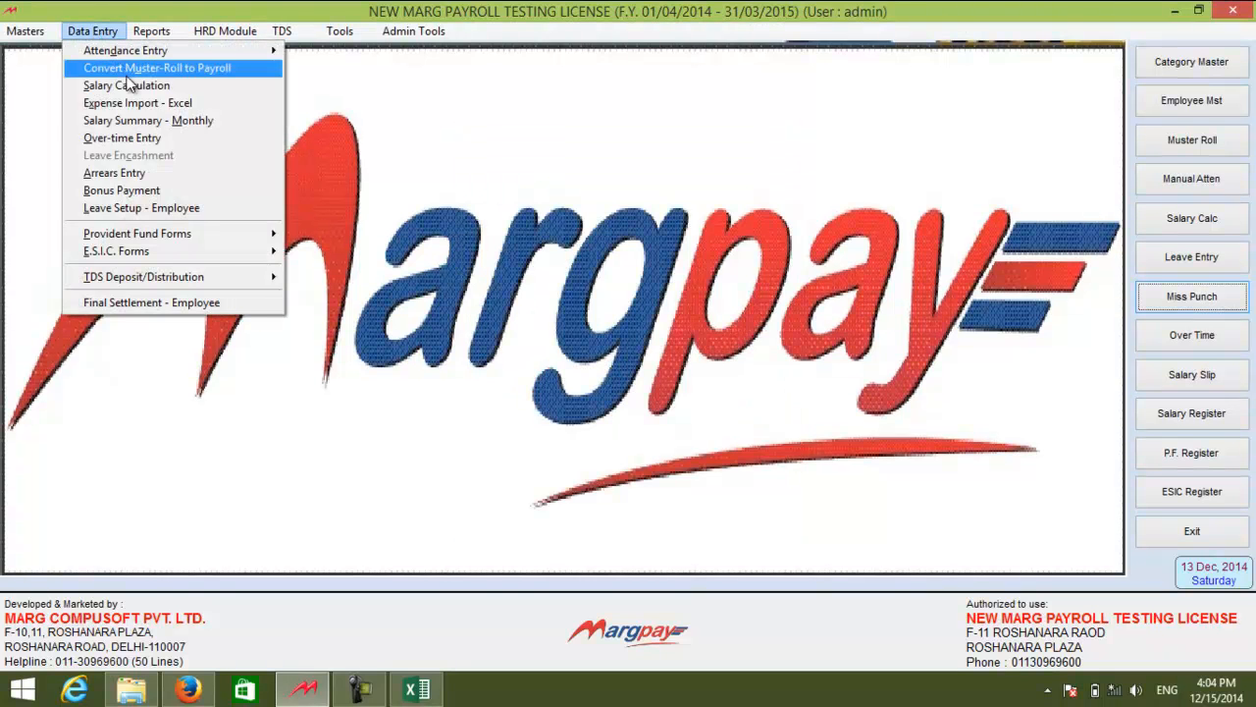
{"action": "left_click", "coordinate": [128, 87]}
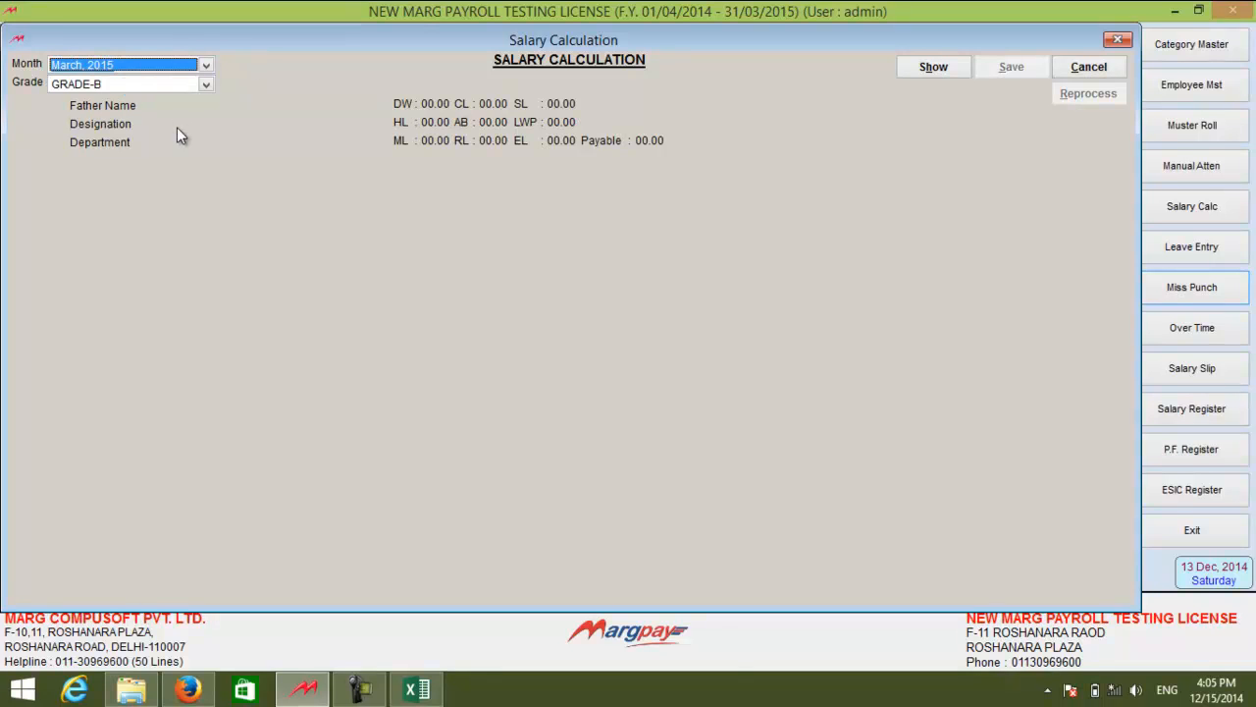
{"action": "key", "text": "Down"}
{"action": "key", "text": "Down"}
{"action": "key", "text": "Return"}
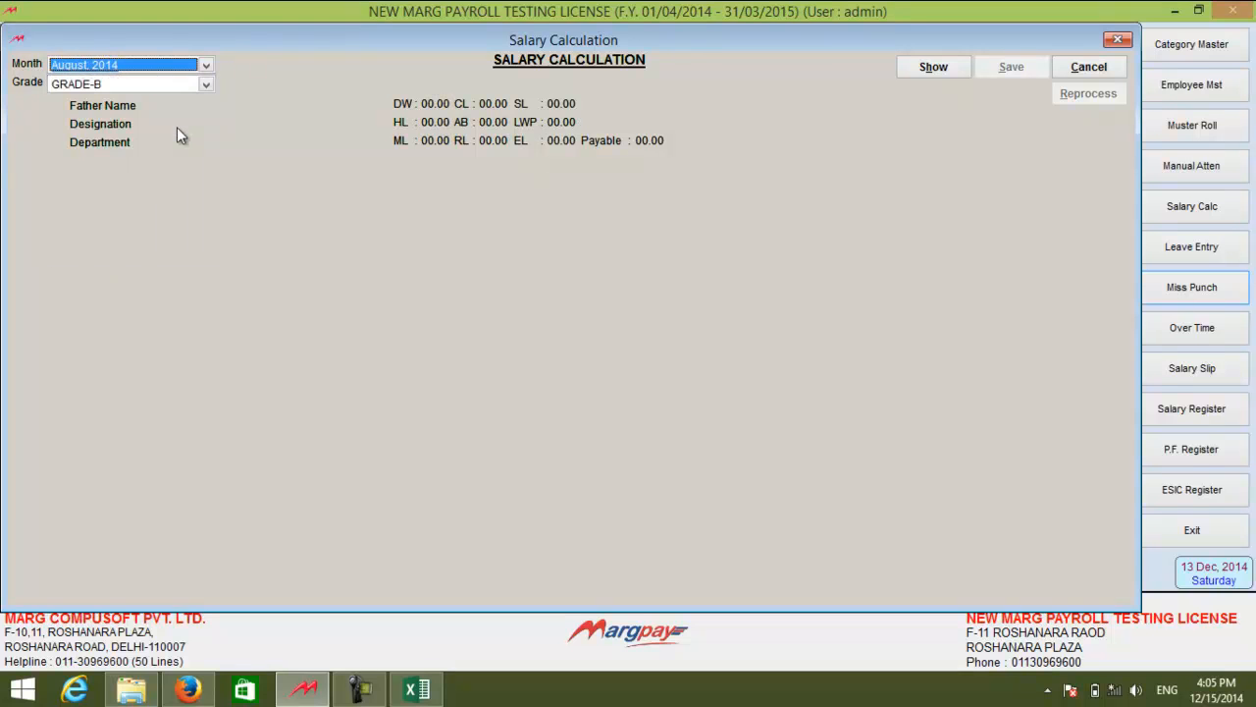
{"action": "key", "text": "Return"}
{"action": "key", "text": "Return"}
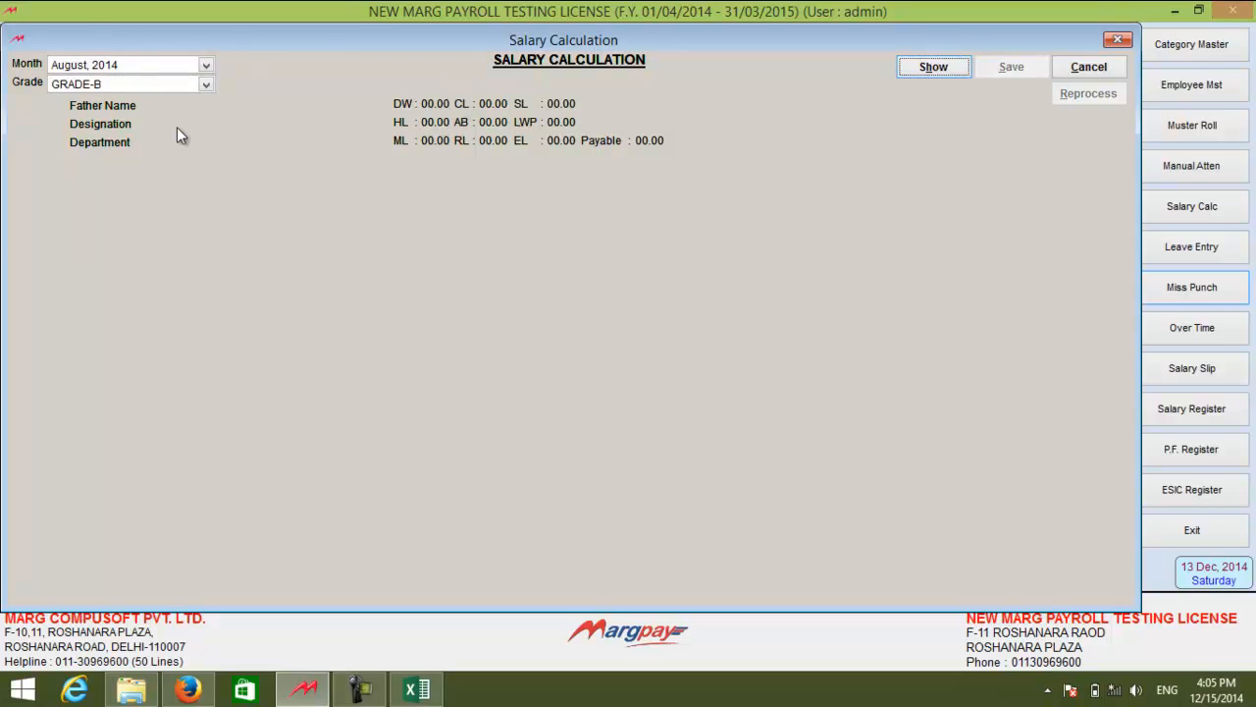
Step: Show the grade's calculated salaries and view the third listed employee's earnings and deductions without changing them
{"action": "key", "text": "Return"}
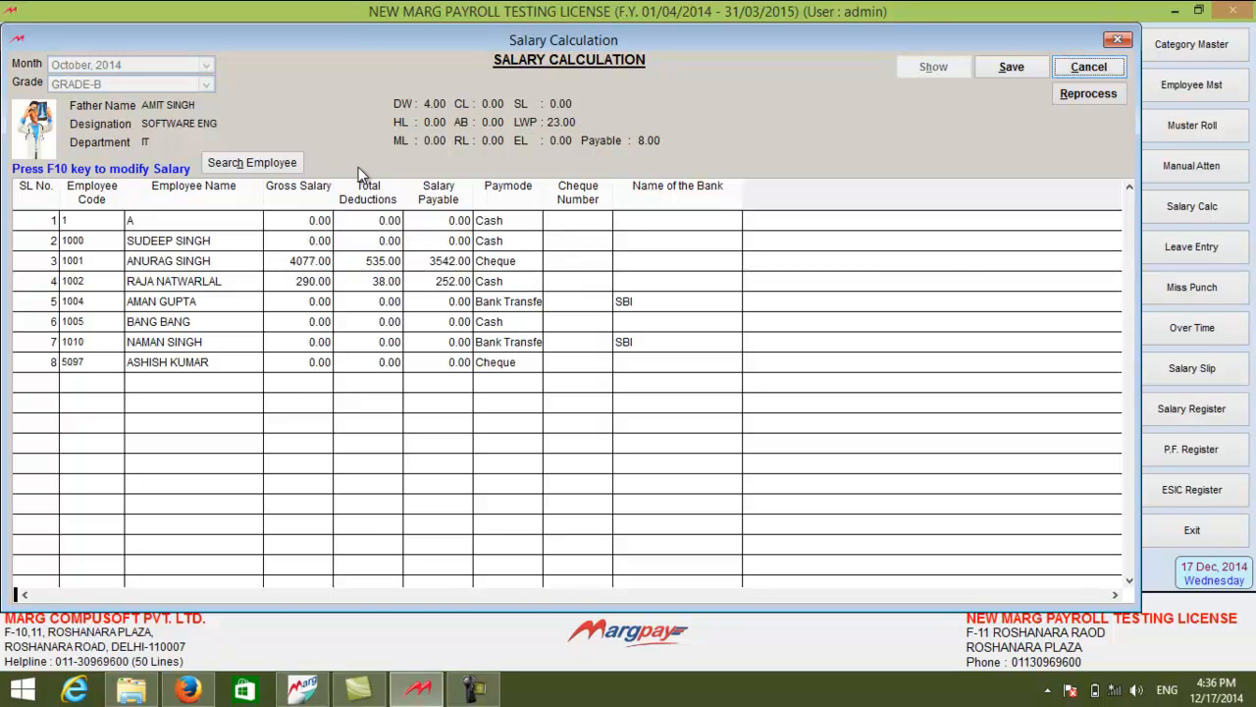
{"action": "key", "text": "F10"}
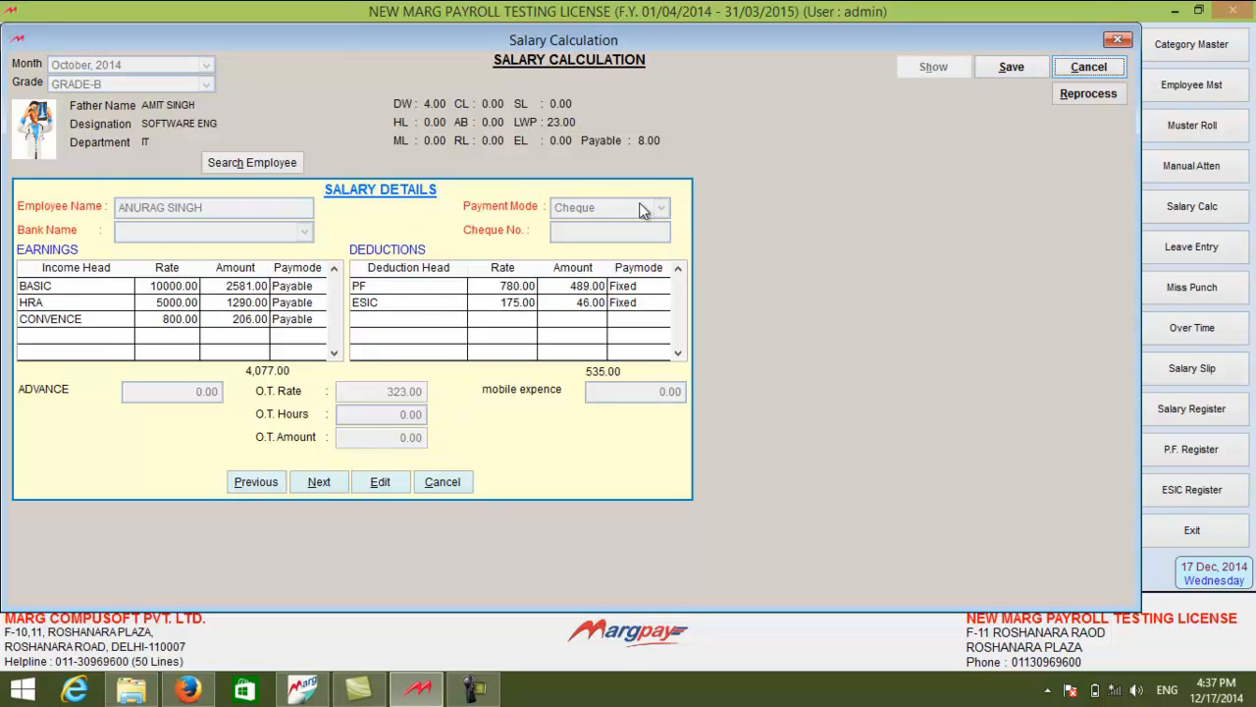
{"action": "key", "text": "Escape"}
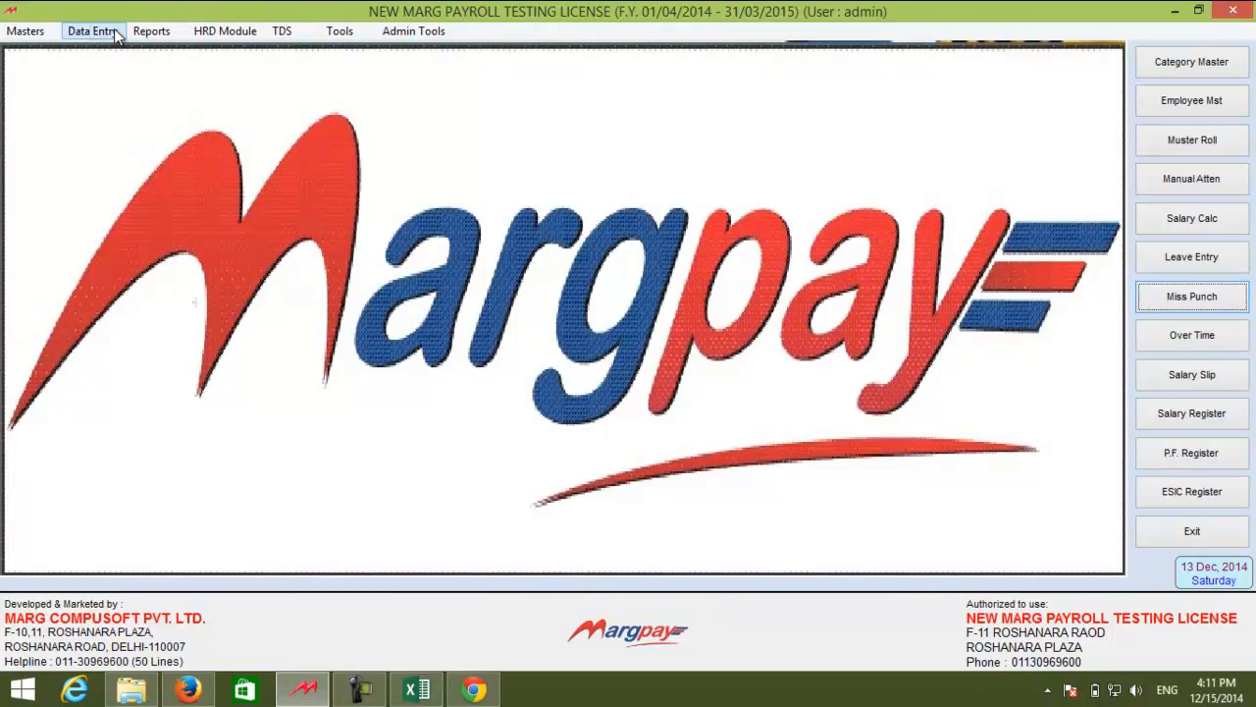
Step: Open the income/expense import, examine the Misc-Heads(1) sheet layout in Excel, and return to Margpay to close the import unused
{"action": "left_click", "coordinate": [121, 33]}
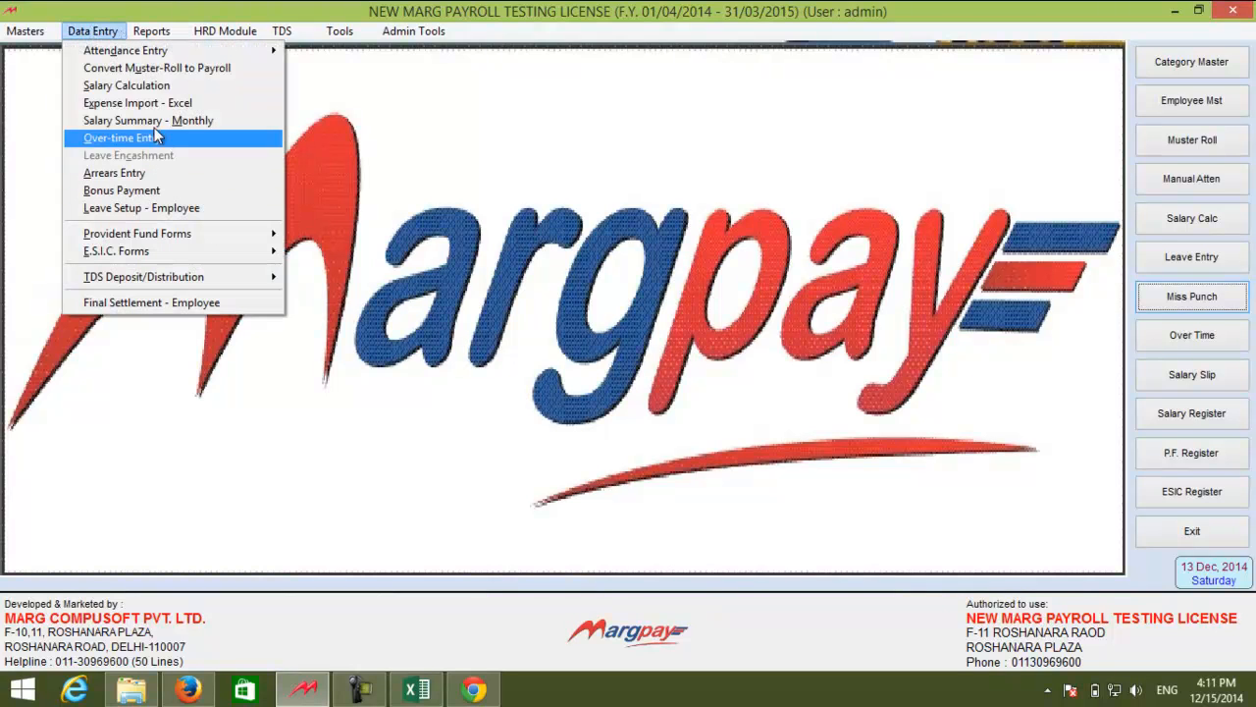
{"action": "left_click", "coordinate": [138, 103]}
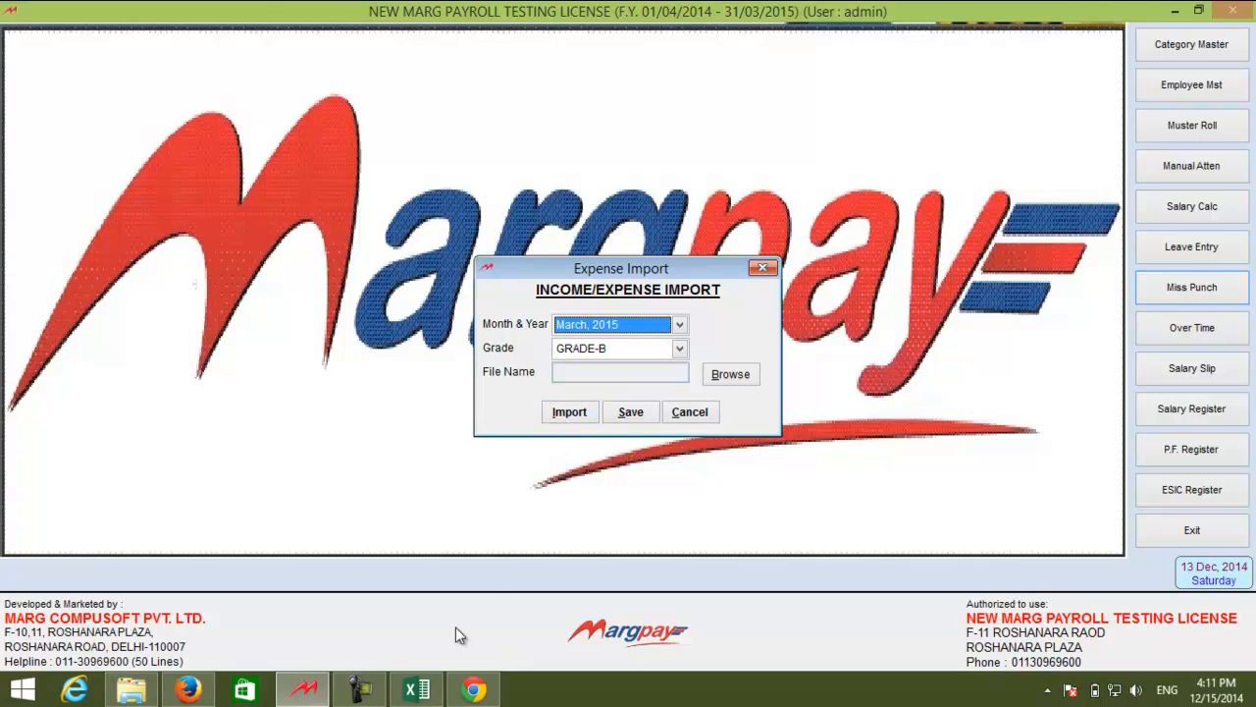
{"action": "mouse_move", "coordinate": [428, 692]}
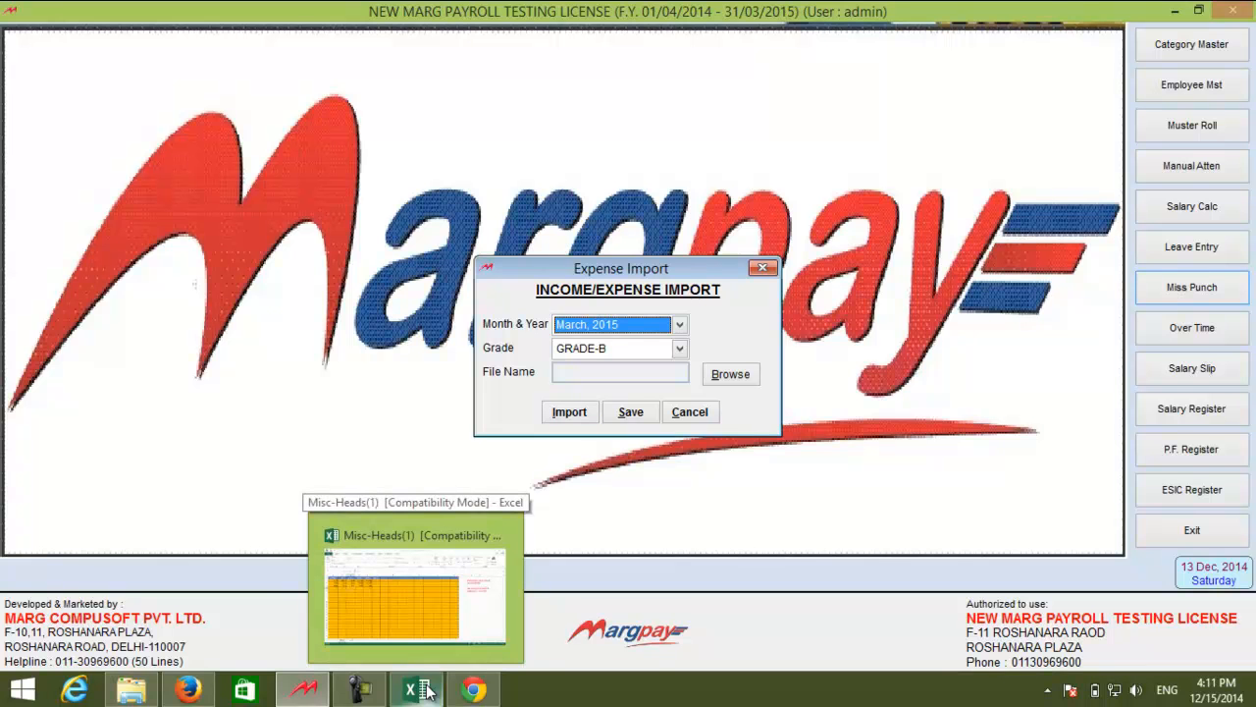
{"action": "left_click", "coordinate": [428, 692]}
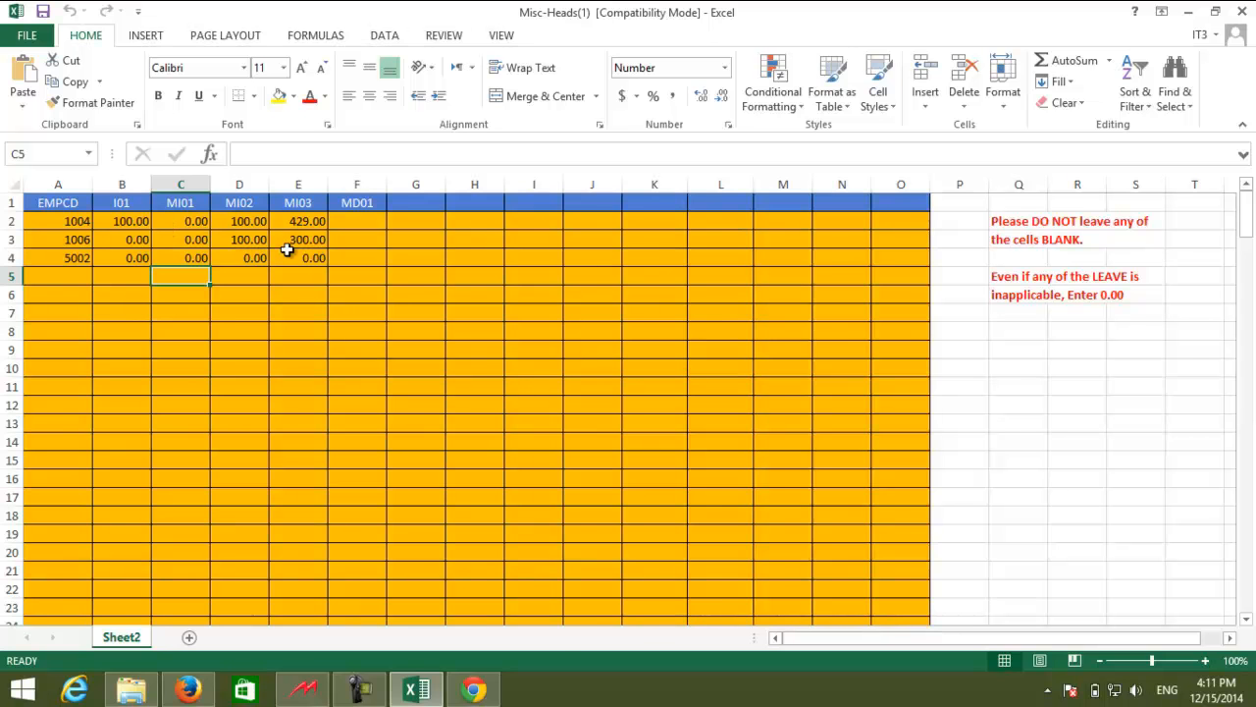
{"action": "key", "text": "alt+Tab"}
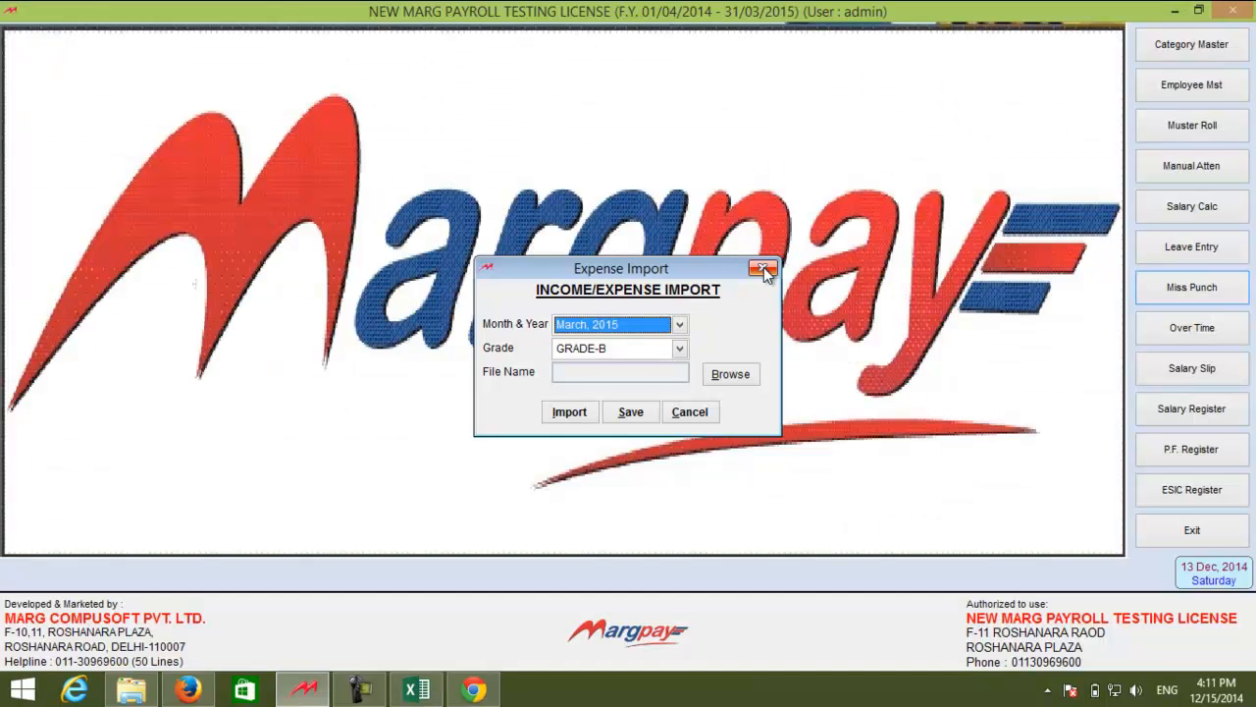
{"action": "left_click", "coordinate": [764, 267]}
Step: View the monthly salary summary of GRADE-B for April, 2014 and close it without saving
{"action": "left_click", "coordinate": [92, 30]}
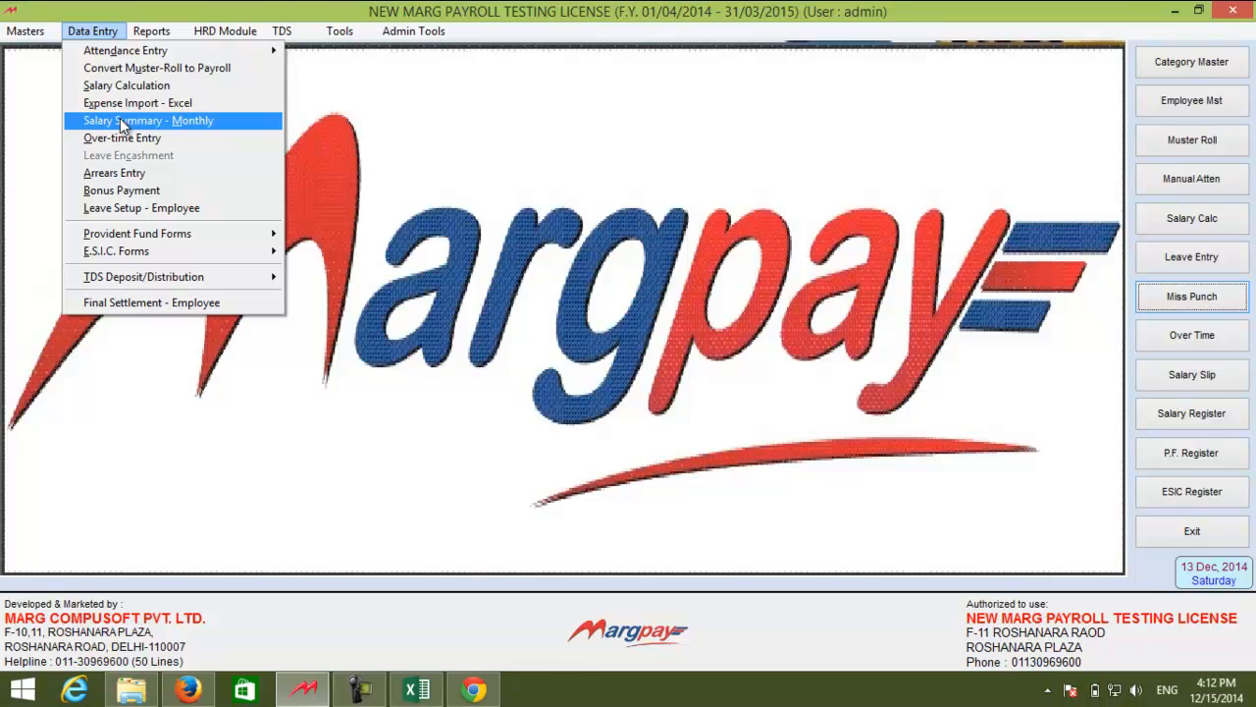
{"action": "left_click", "coordinate": [122, 120]}
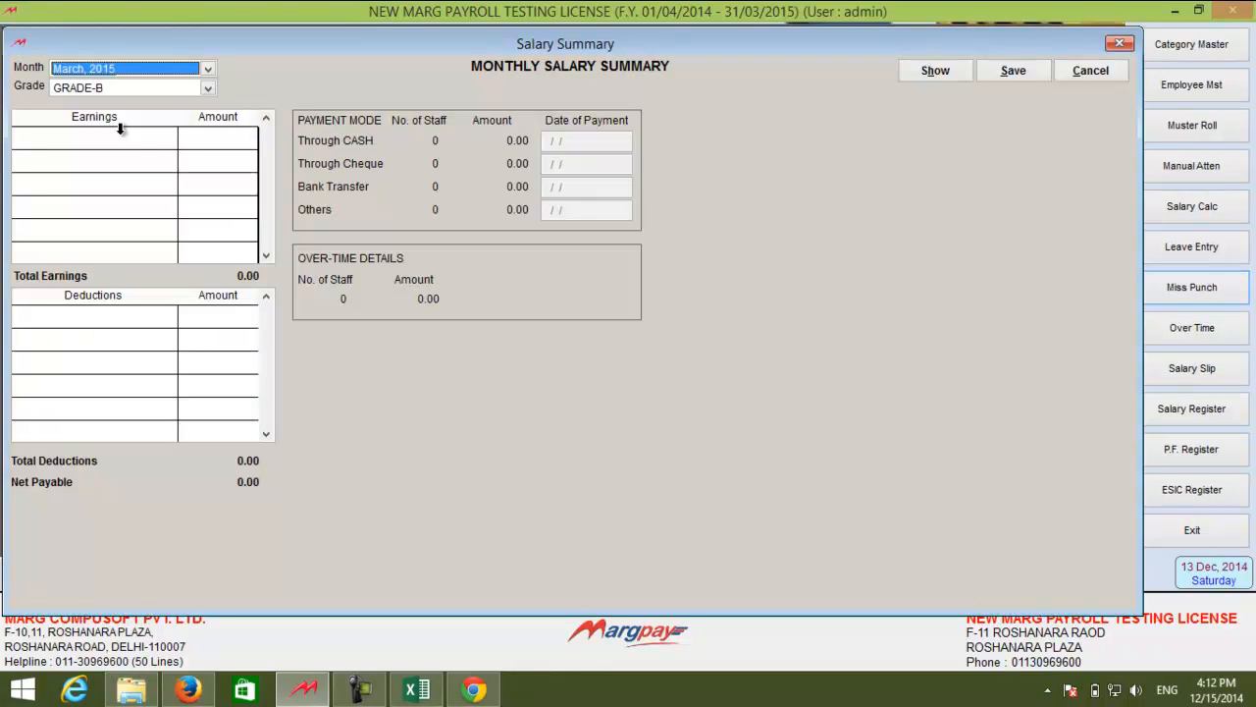
{"action": "key", "text": "a"}
{"action": "key", "text": "Return"}
{"action": "key", "text": "Return"}
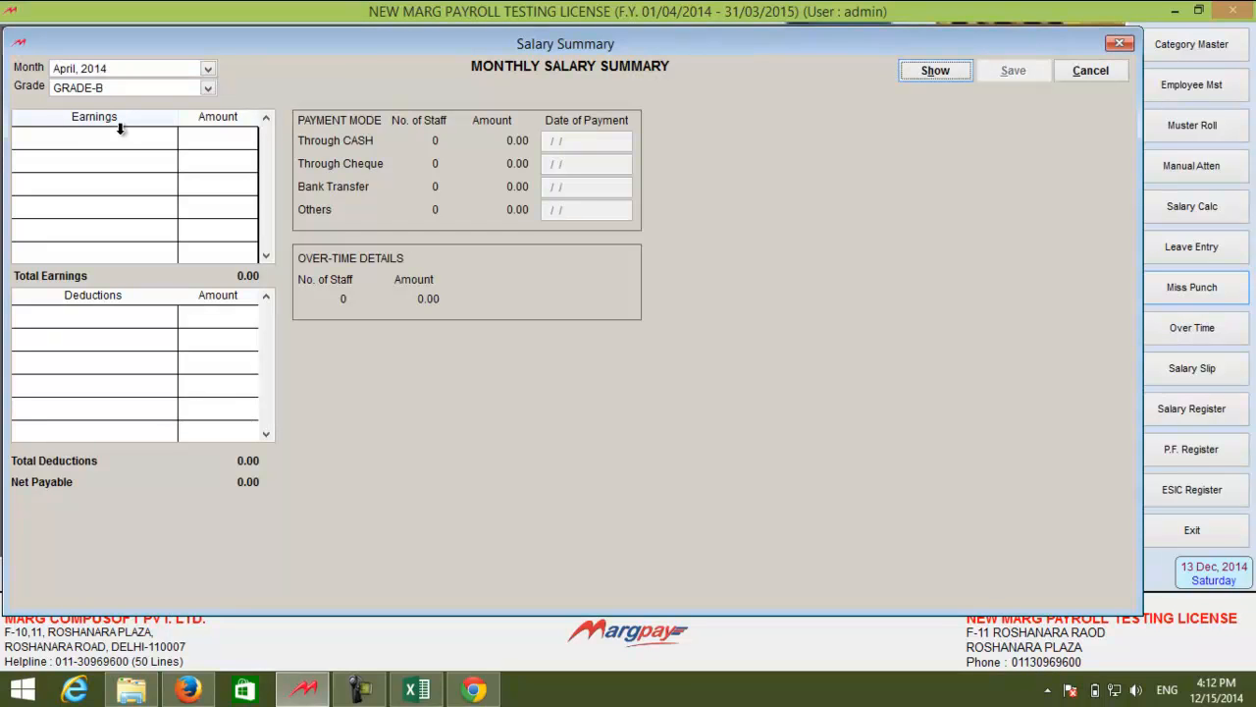
{"action": "key", "text": "Return"}
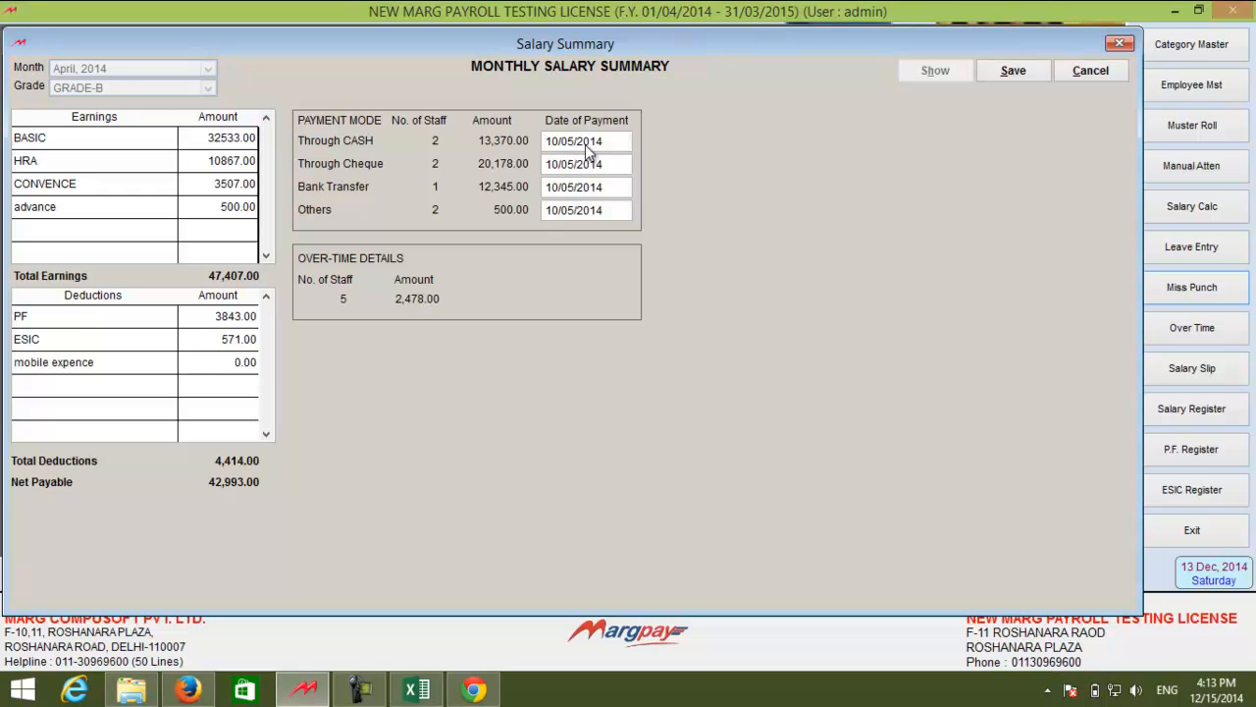
{"action": "key", "text": "Escape"}
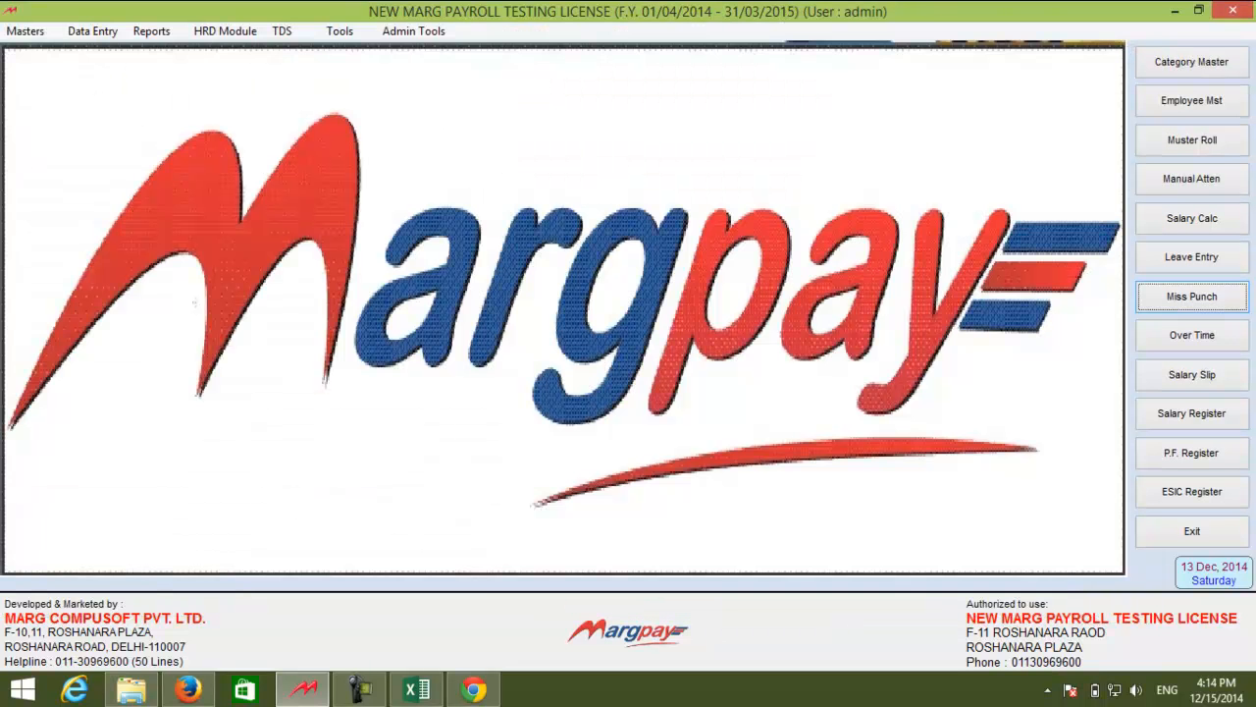
Step: Reopen the monthly salary summary and show April, 2014 for GRADE-B again
{"action": "left_click", "coordinate": [93, 31]}
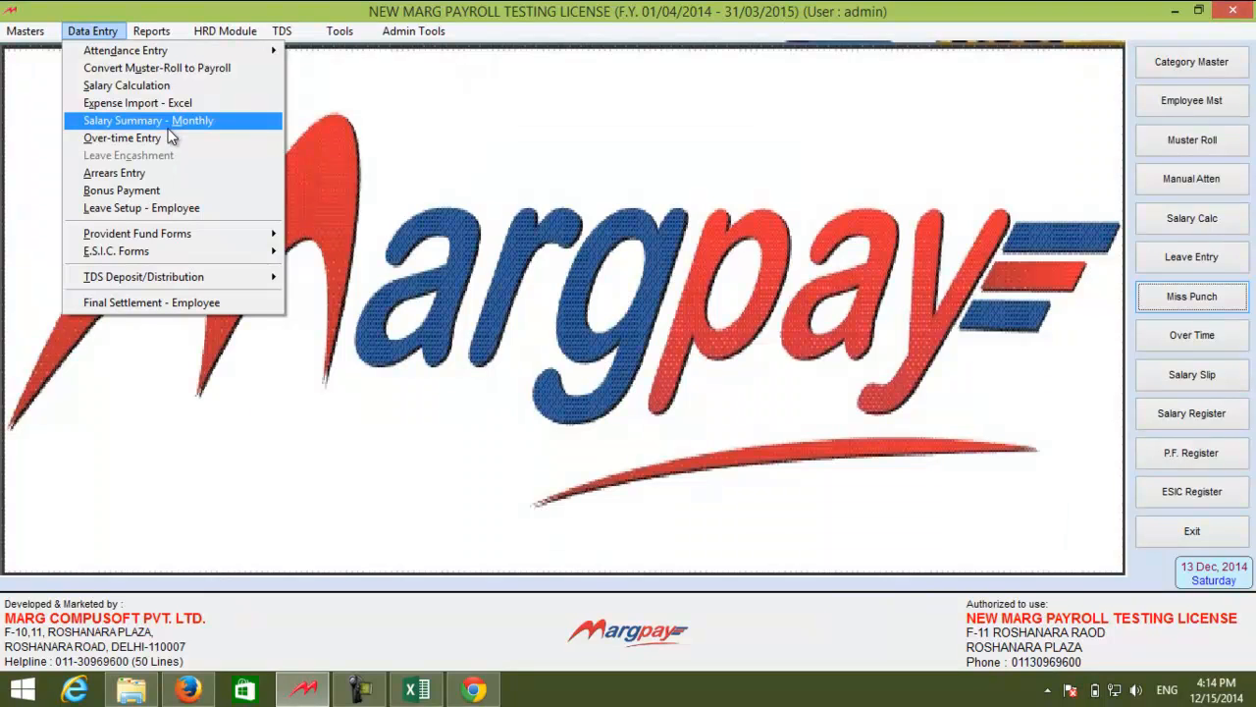
{"action": "left_click", "coordinate": [169, 127]}
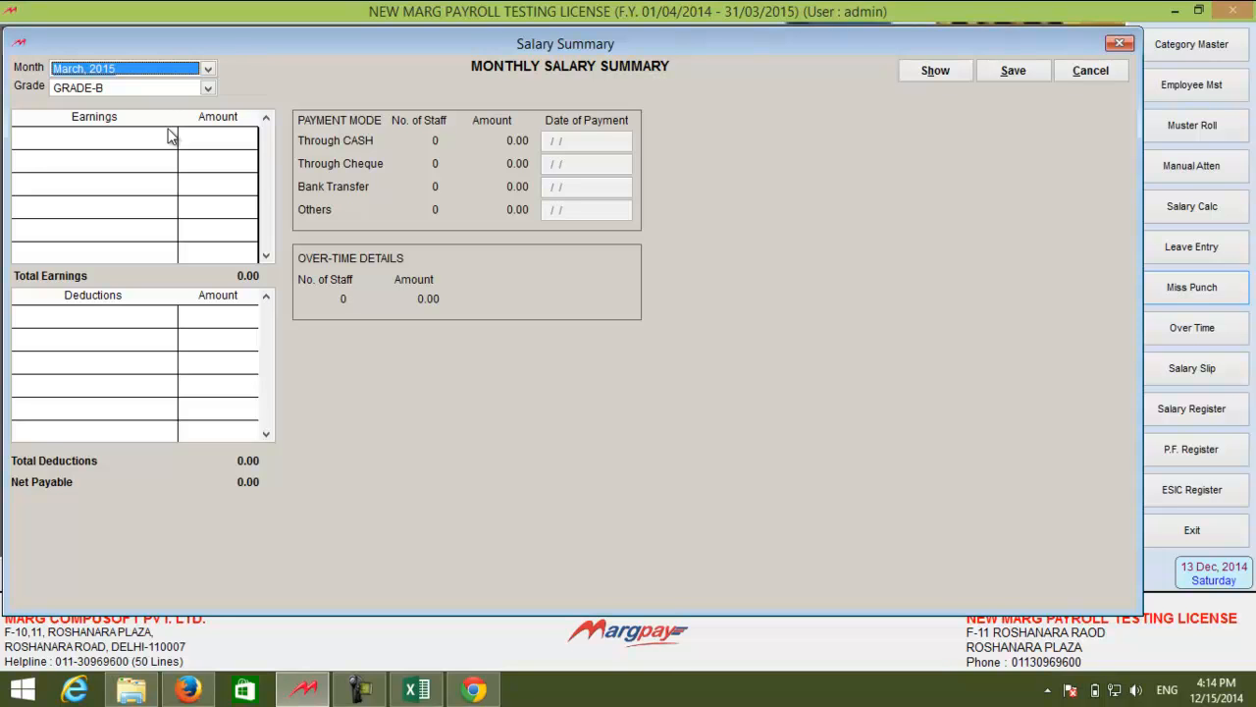
{"action": "key", "text": "alt+Down"}
{"action": "key", "text": "Up"}
{"action": "key", "text": "Up"}
{"action": "key", "text": "Up"}
{"action": "key", "text": "Up"}
{"action": "key", "text": "Up"}
{"action": "key", "text": "Up"}
{"action": "key", "text": "Up"}
{"action": "key", "text": "Up"}
{"action": "key", "text": "Up"}
{"action": "key", "text": "Up"}
{"action": "key", "text": "Up"}
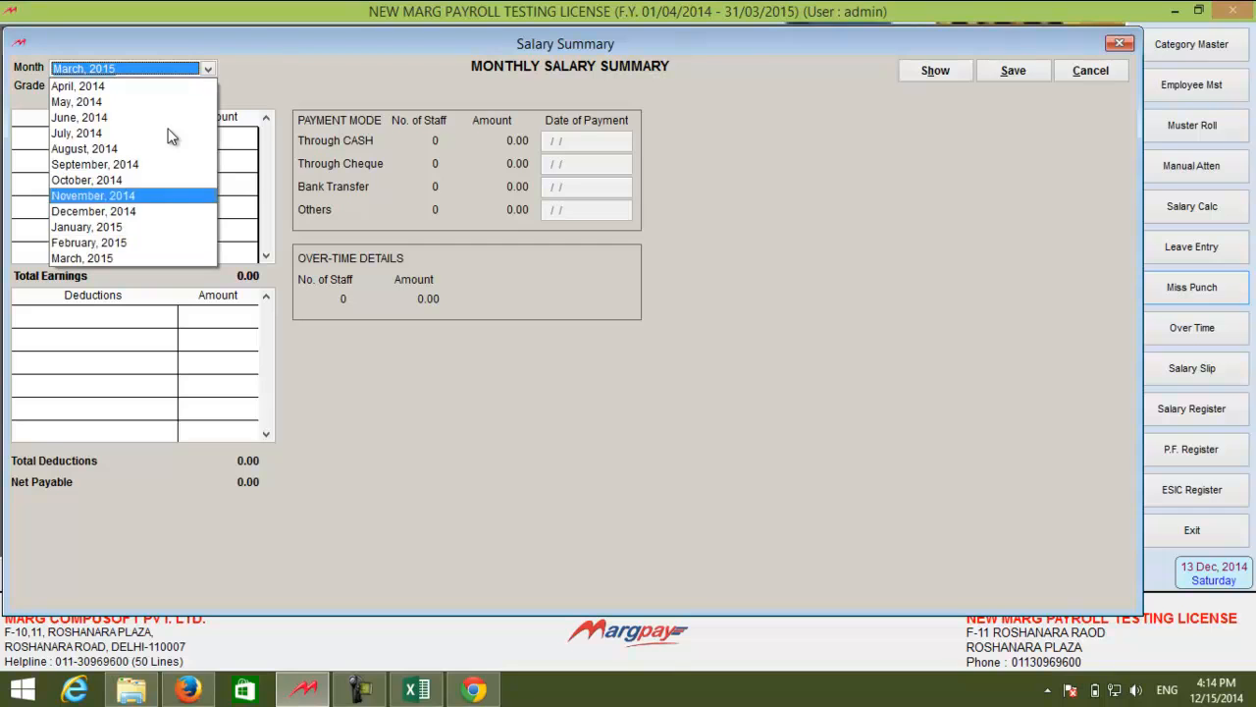
{"action": "key", "text": "Return"}
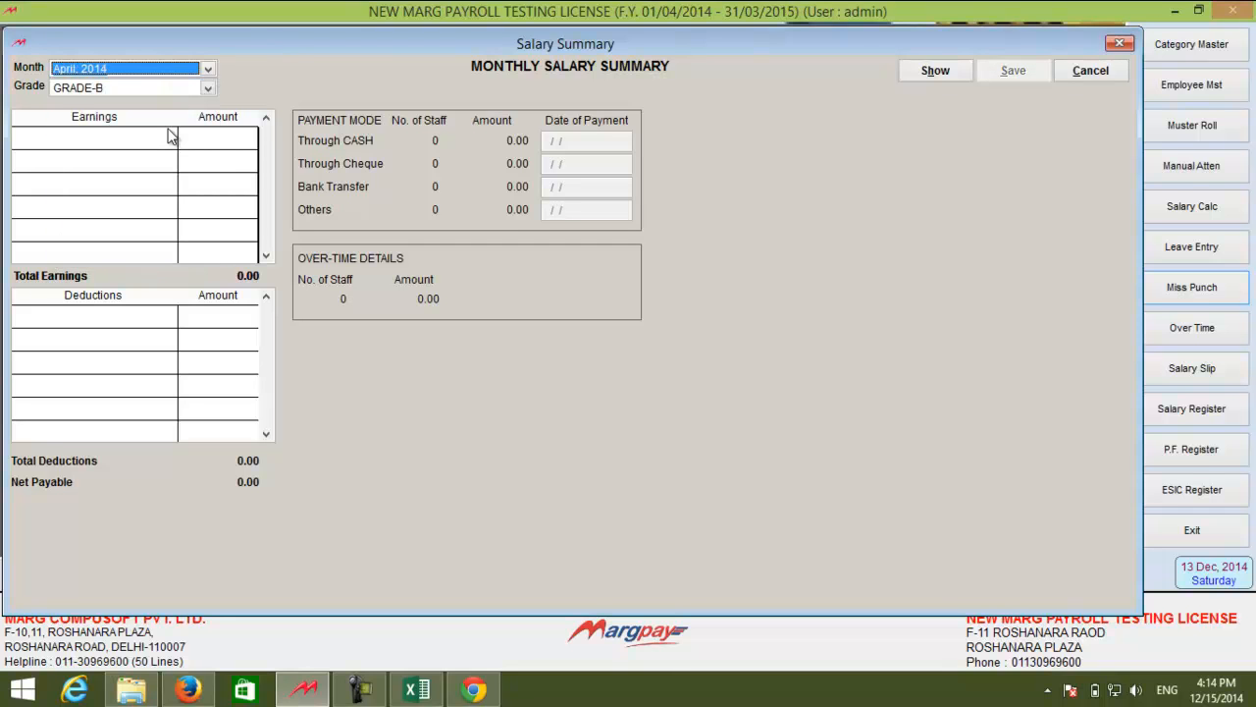
{"action": "key", "text": "Return"}
{"action": "key", "text": "Return"}
{"action": "key", "text": "Return"}
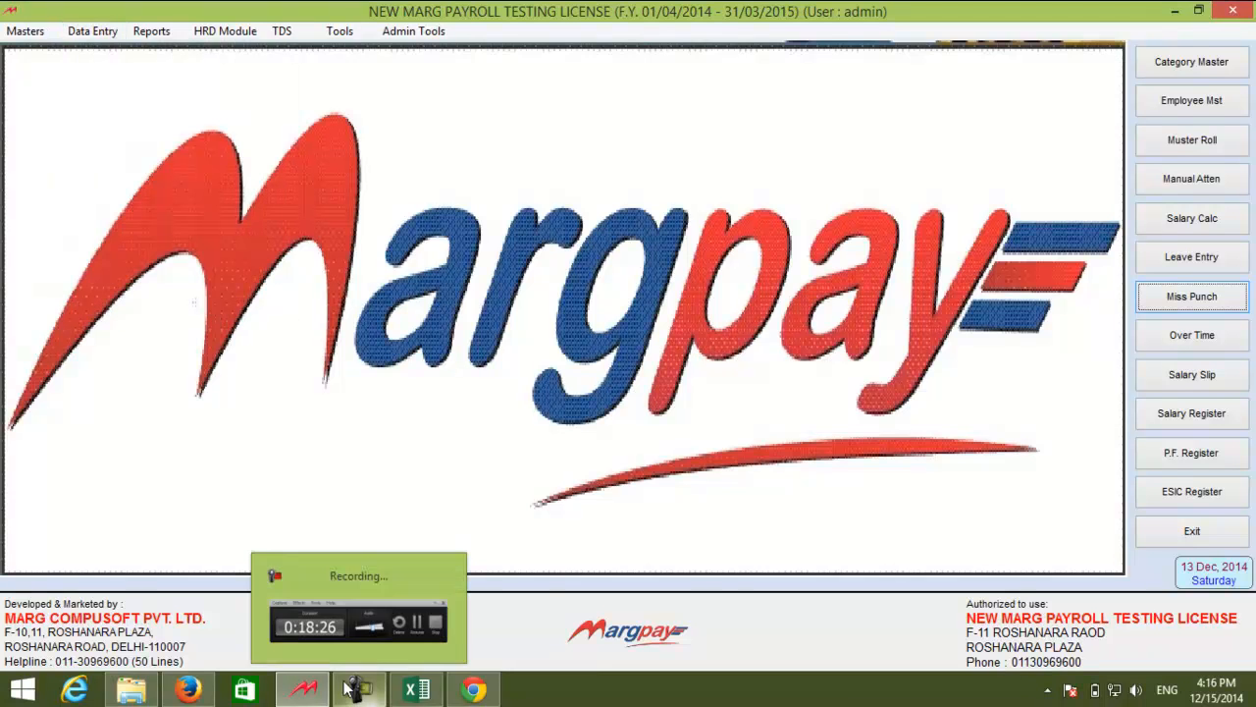
Step: Open the arrear entry and show the arrears of GRADE D for April, 2014
{"action": "left_click", "coordinate": [91, 31]}
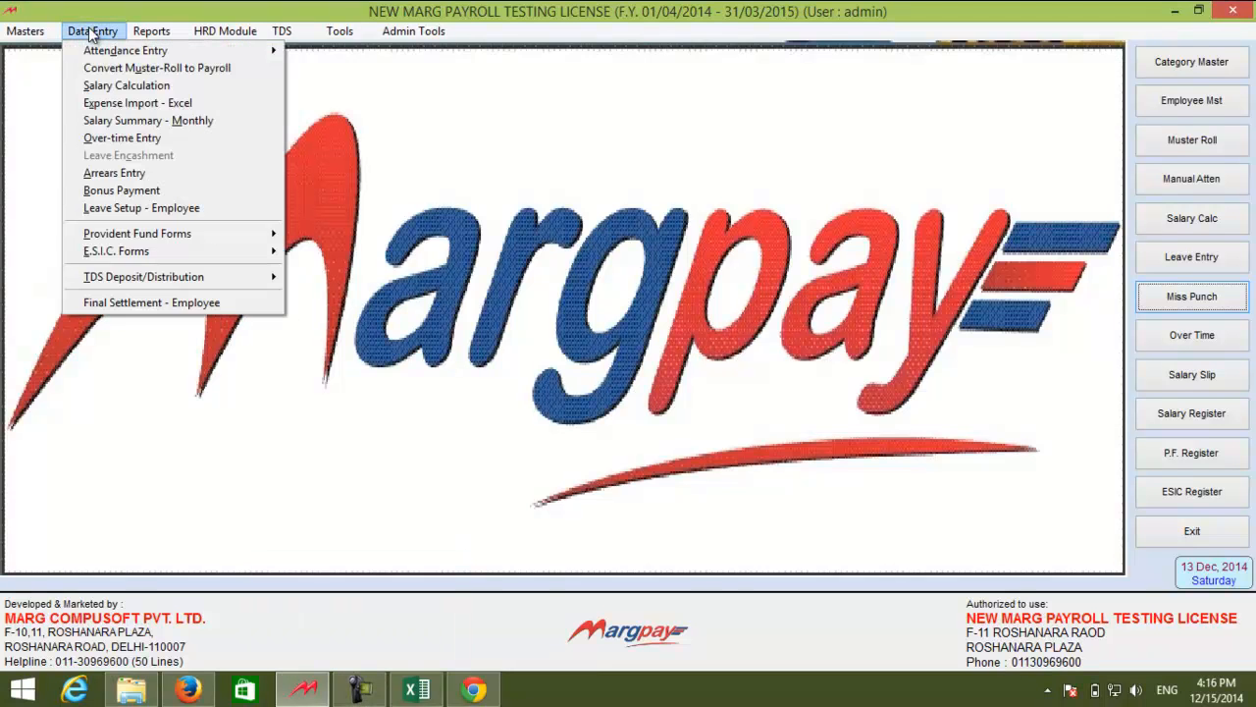
{"action": "left_click", "coordinate": [126, 159]}
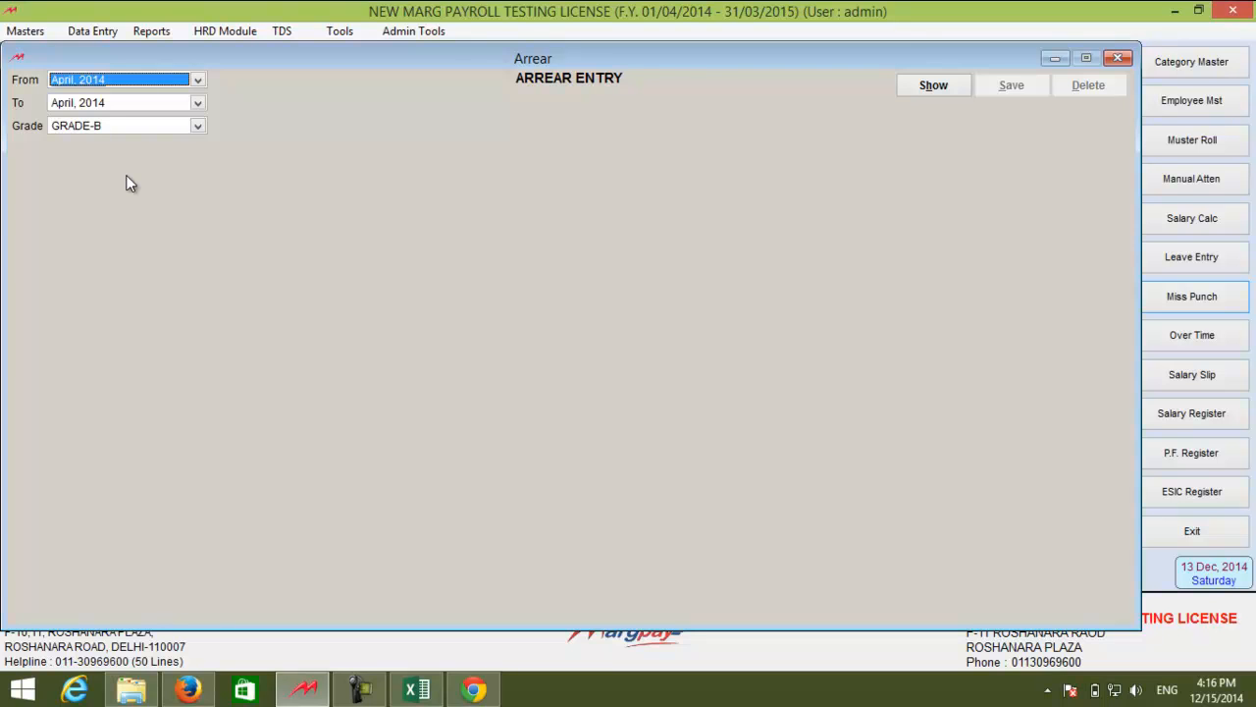
{"action": "key", "text": "Return"}
{"action": "key", "text": "Return"}
{"action": "key", "text": "Down"}
{"action": "key", "text": "Return"}
{"action": "key", "text": "Return"}
{"action": "key", "text": "Return"}
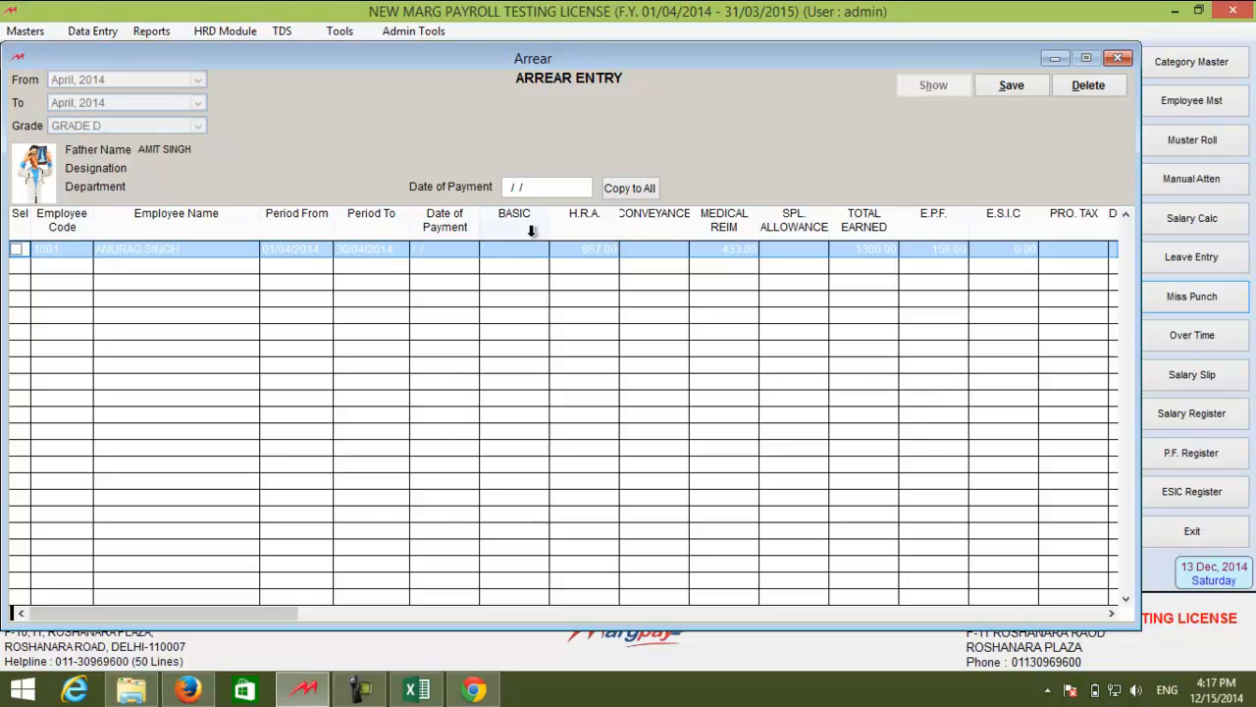
Step: Review the arrear entry's earnings, deduction and net payable columns and close it without saving
{"action": "left_click", "coordinate": [1111, 613]}
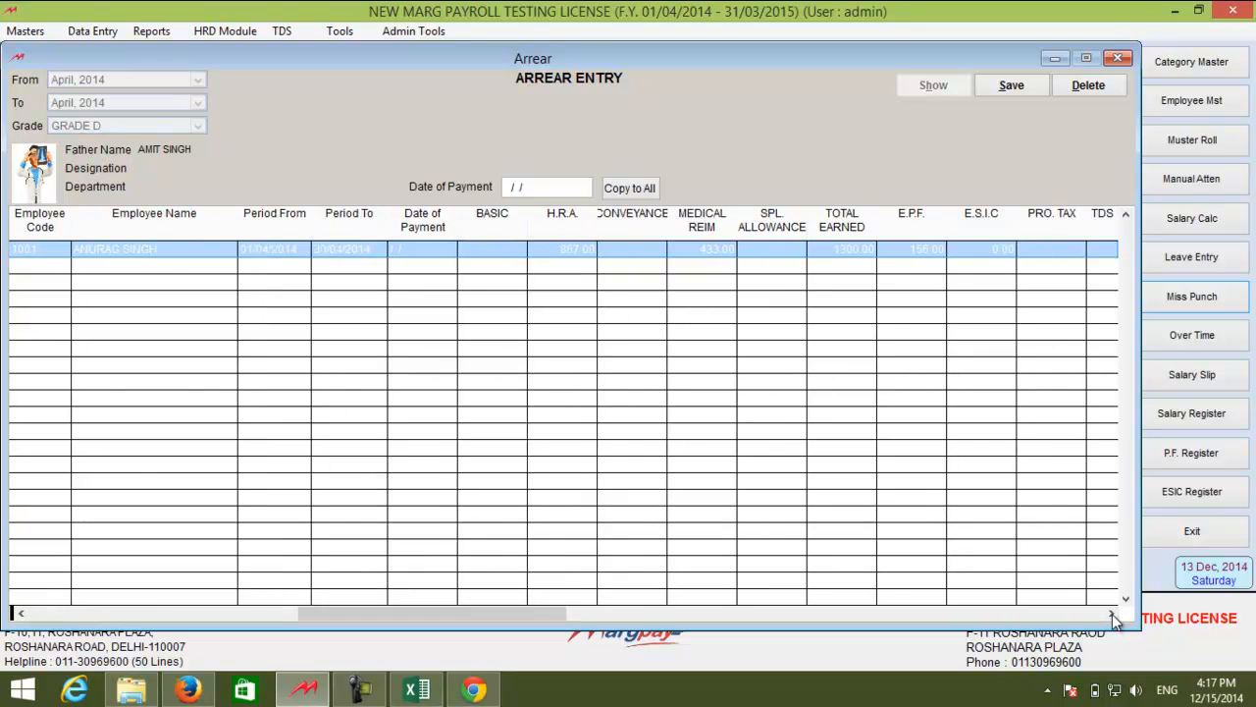
{"action": "left_click", "coordinate": [1112, 613]}
{"action": "left_click", "coordinate": [1112, 614]}
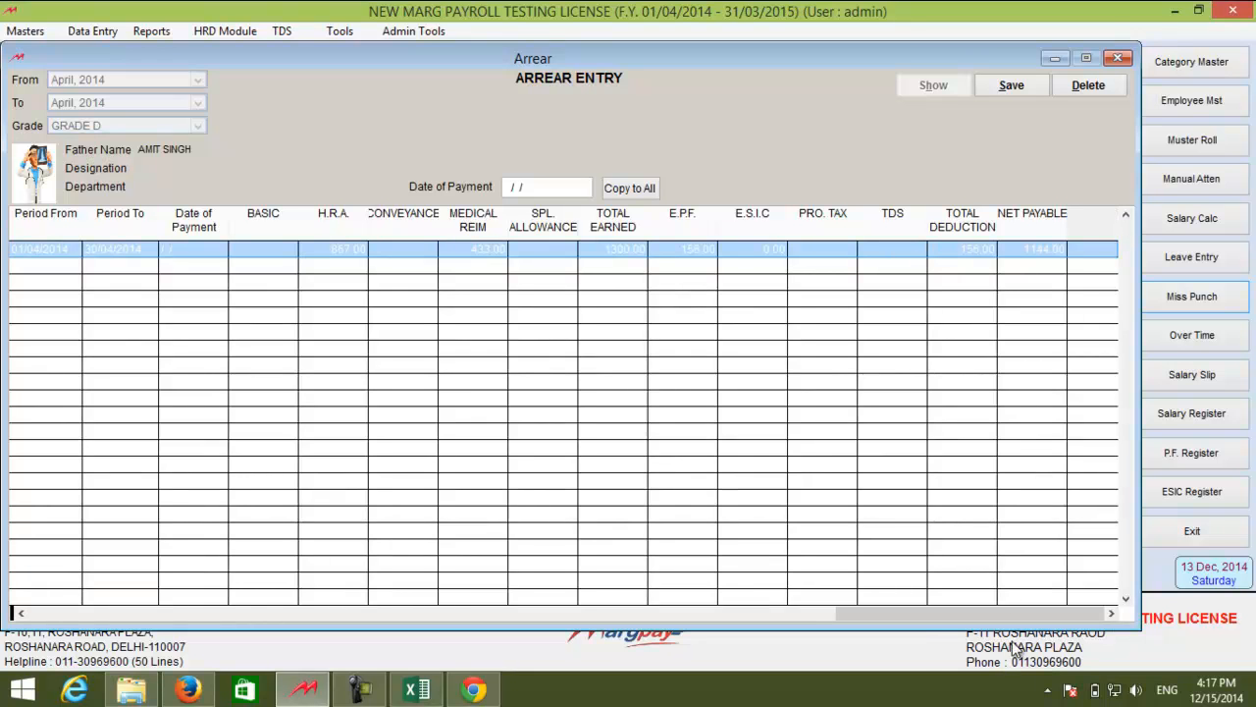
{"action": "left_click_drag", "start_coordinate": [910, 617], "coordinate": [752, 644]}
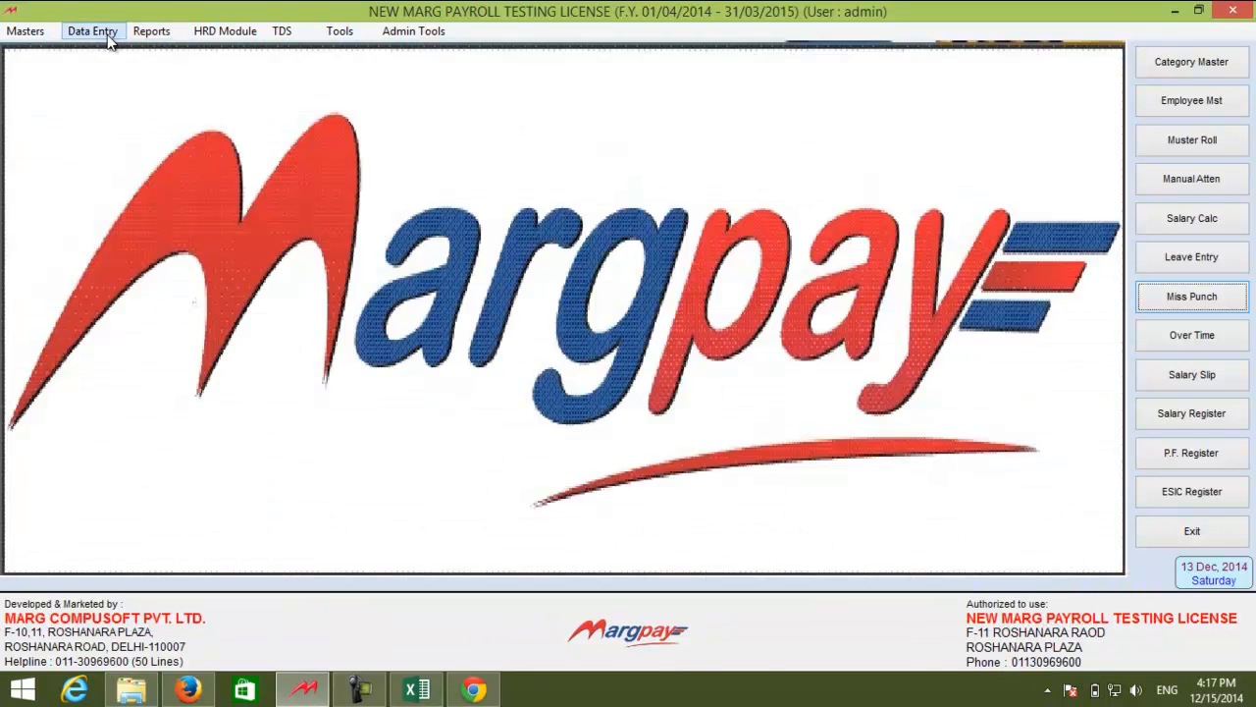
Step: Review all contribution and arrear columns of the ECR monthly return for April, 2014 and close it without saving
{"action": "left_click", "coordinate": [93, 31]}
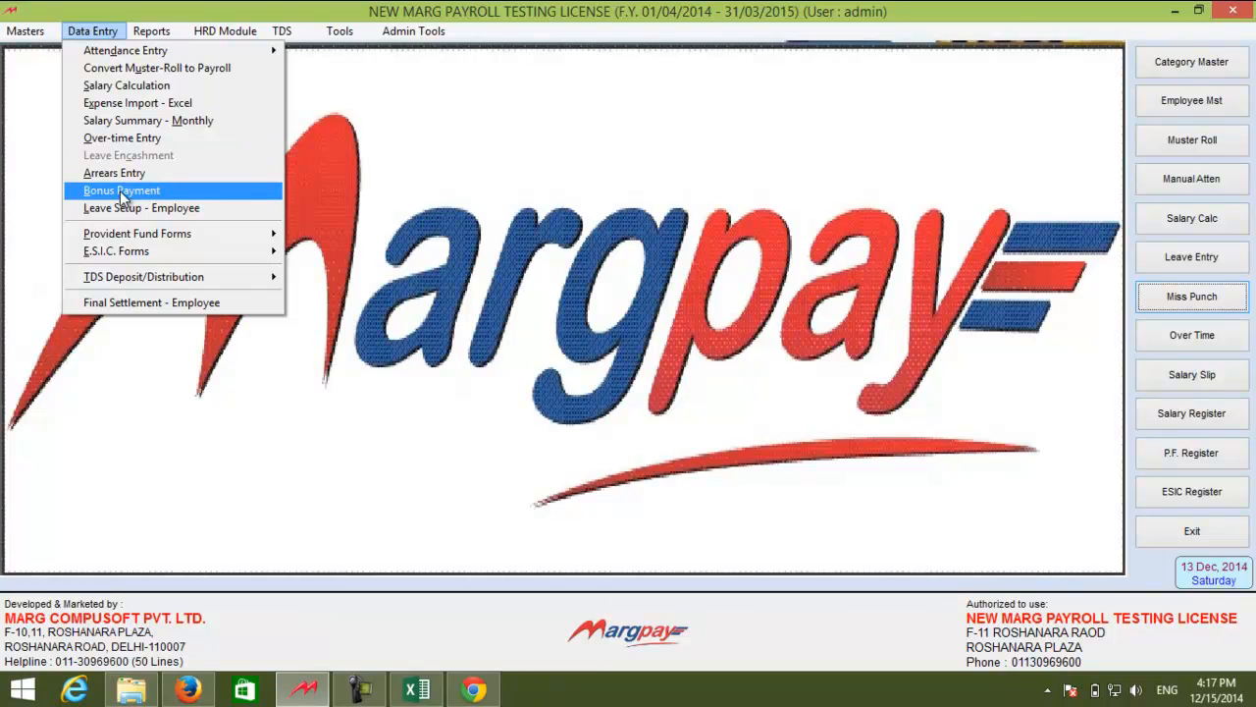
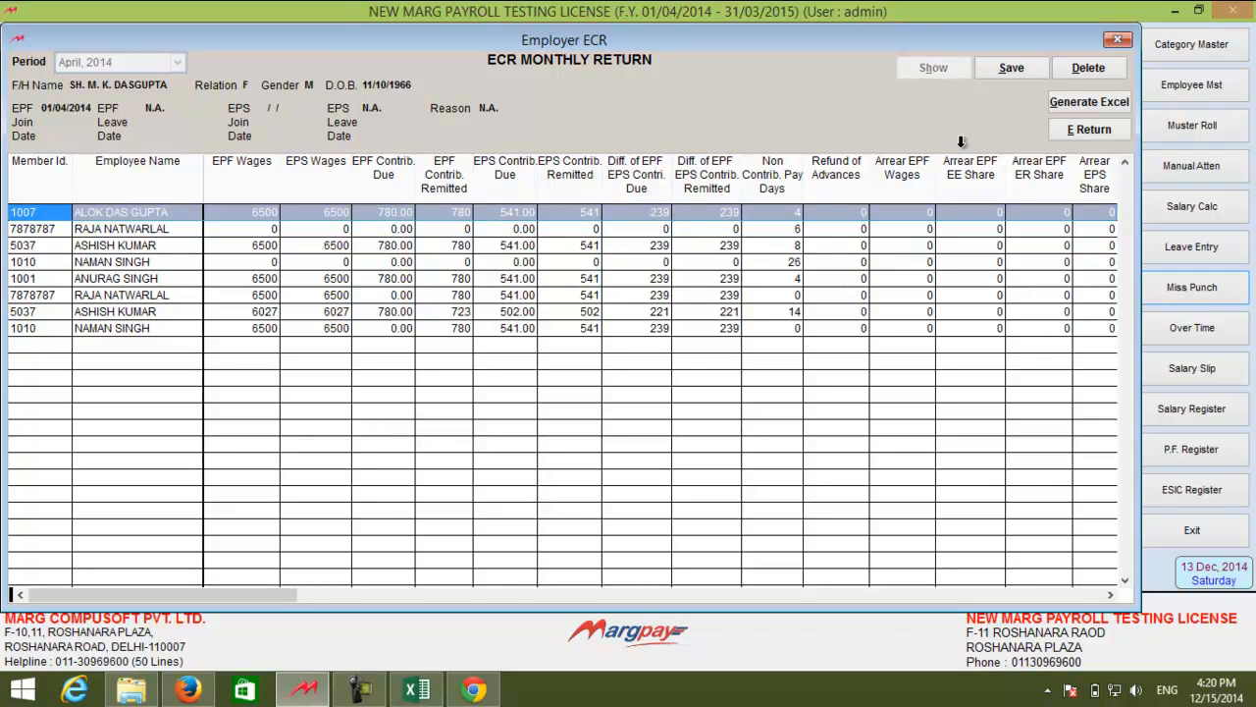
{"action": "left_click", "coordinate": [1109, 595]}
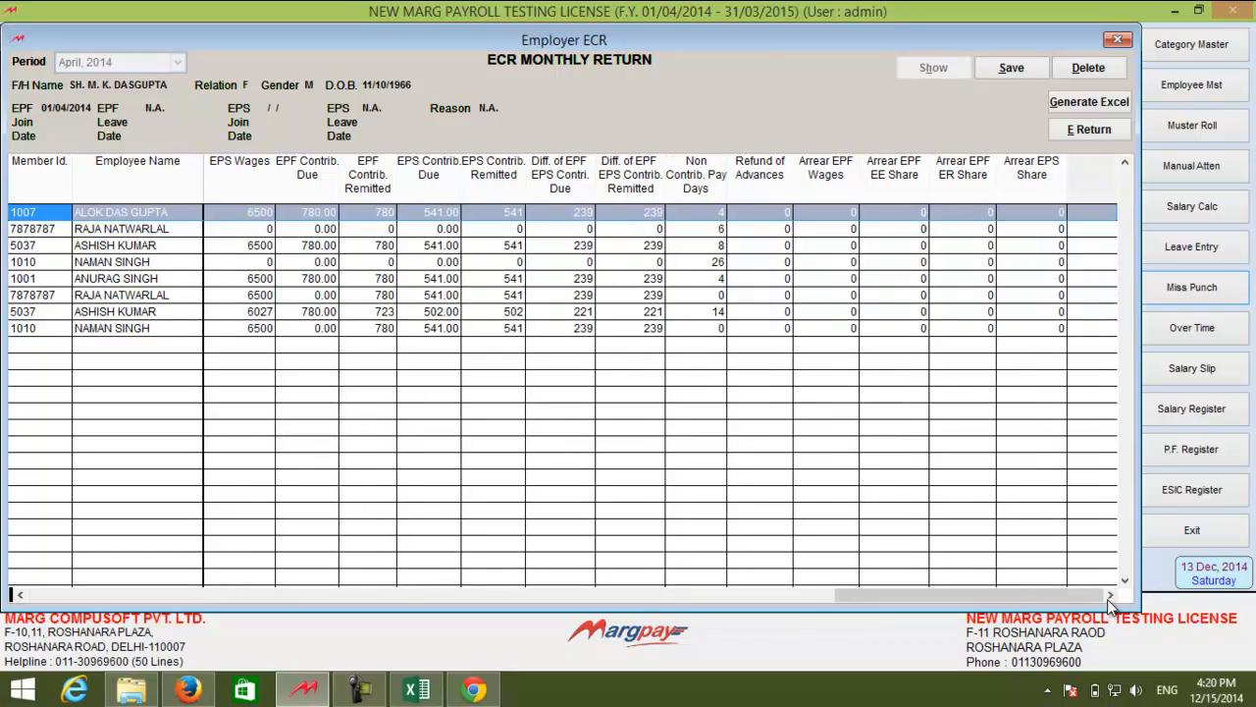
{"action": "left_click", "coordinate": [20, 595]}
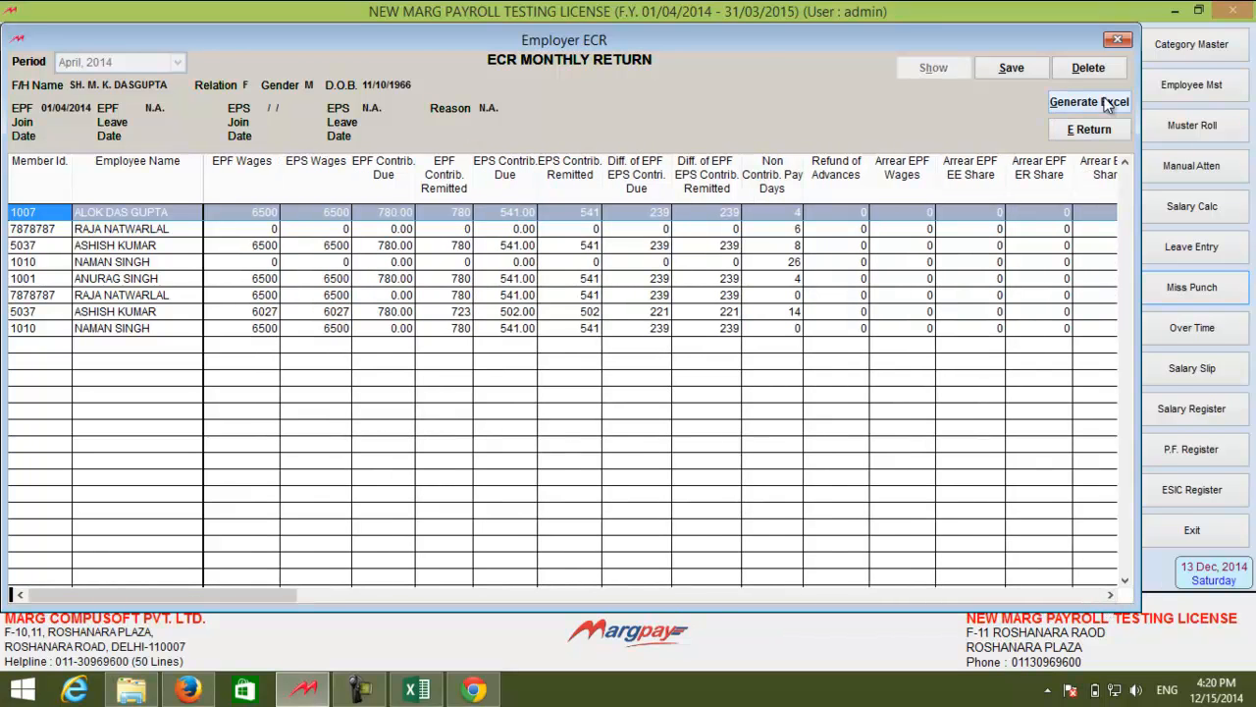
{"action": "left_click", "coordinate": [1118, 41]}
Step: Show the P.F. Form 12A figures for August, 2014 and close the form without saving
{"action": "left_click", "coordinate": [91, 33]}
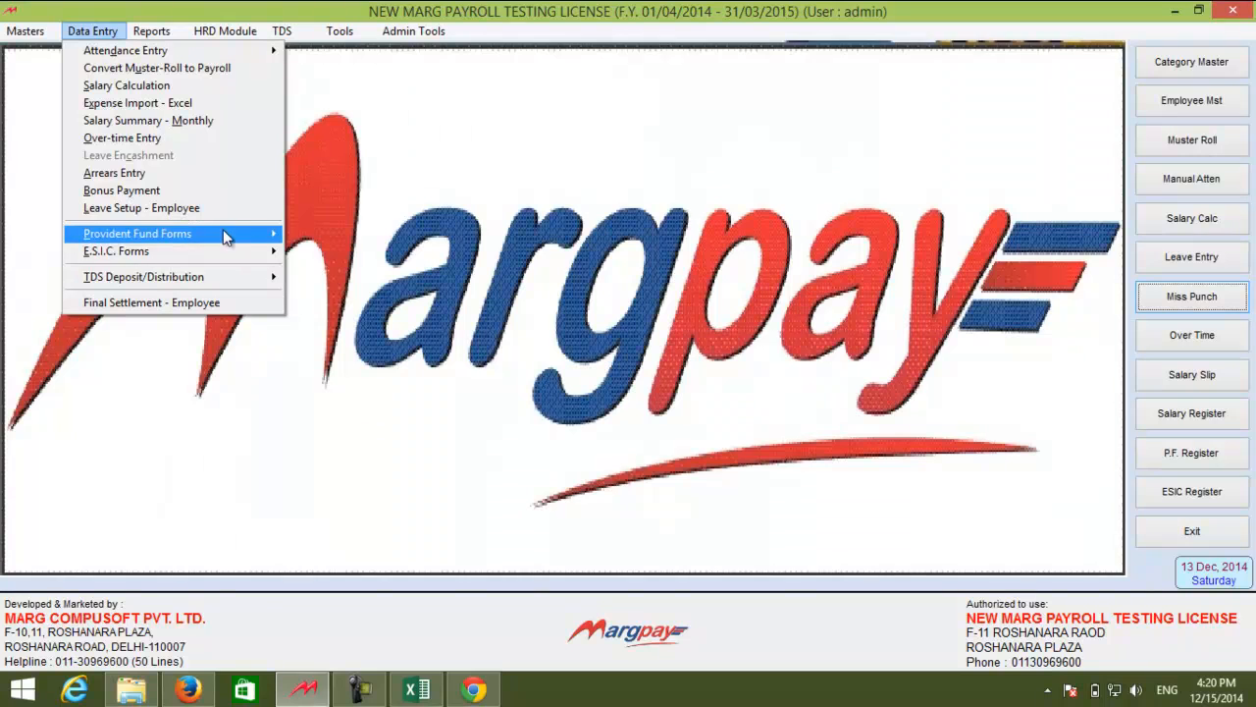
{"action": "mouse_move", "coordinate": [274, 233]}
{"action": "left_click", "coordinate": [330, 255]}
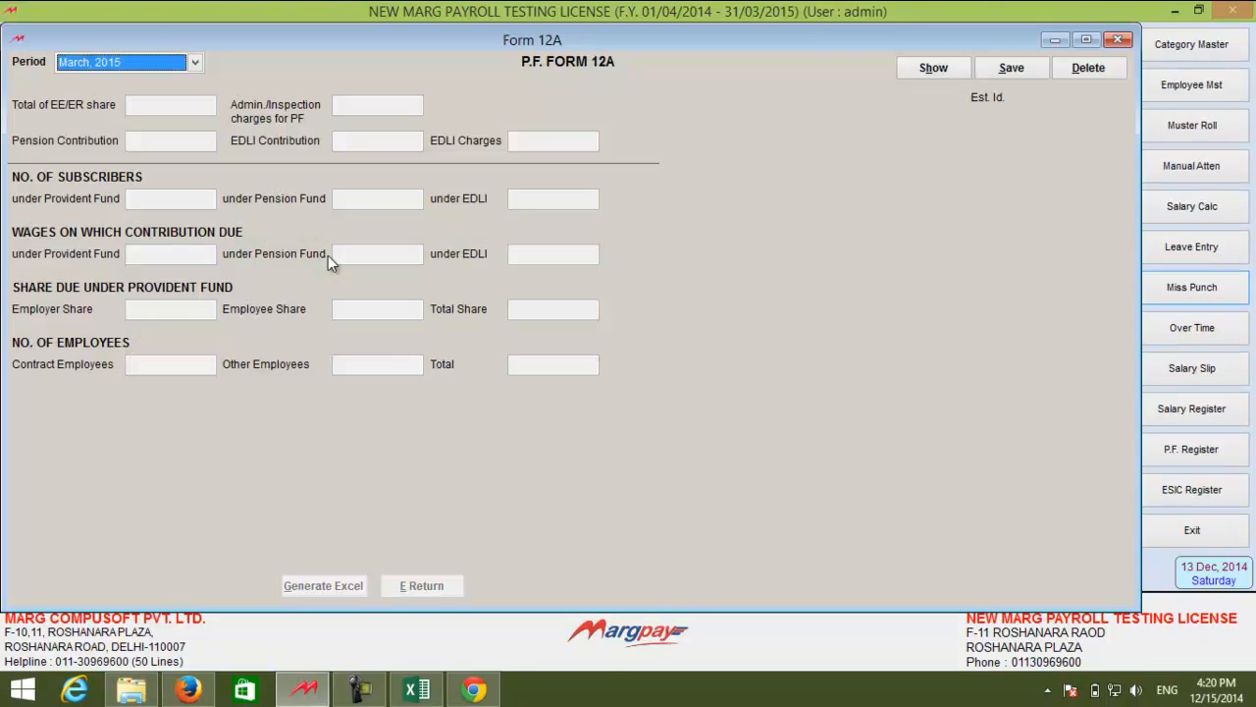
{"action": "key", "text": "Up"}
{"action": "key", "text": "Up"}
{"action": "key", "text": "Up"}
{"action": "key", "text": "Up"}
{"action": "key", "text": "Up"}
{"action": "key", "text": "Up"}
{"action": "key", "text": "Up"}
{"action": "key", "text": "Return"}
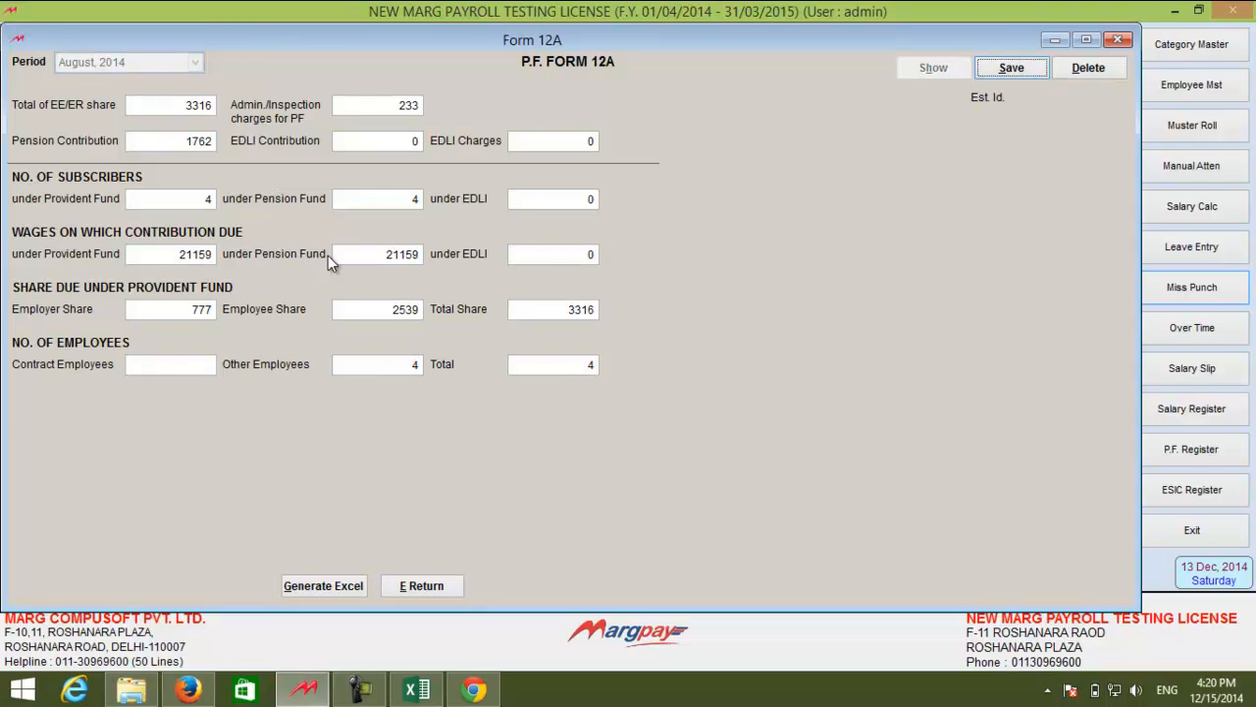
{"action": "key", "text": "Escape"}
Step: Open P.F. Form 5 from the provident fund forms and show it for May, 2014
{"action": "left_click", "coordinate": [102, 30]}
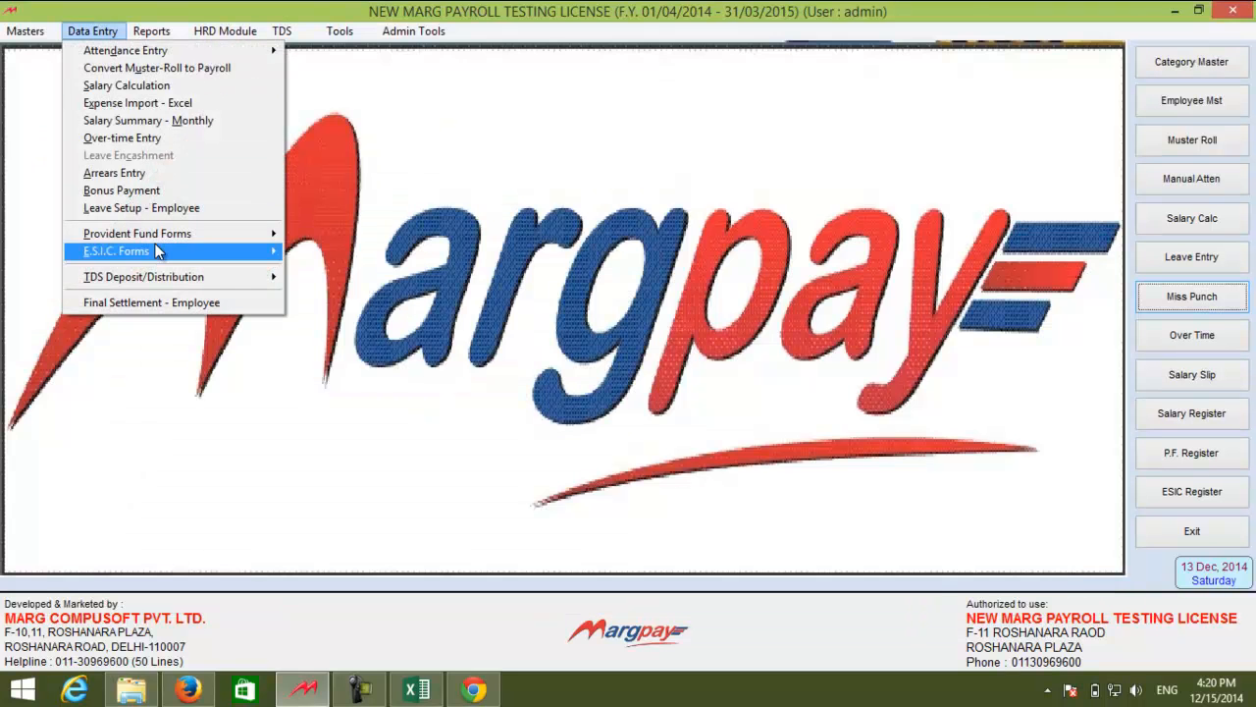
{"action": "mouse_move", "coordinate": [219, 234]}
{"action": "left_click", "coordinate": [321, 267]}
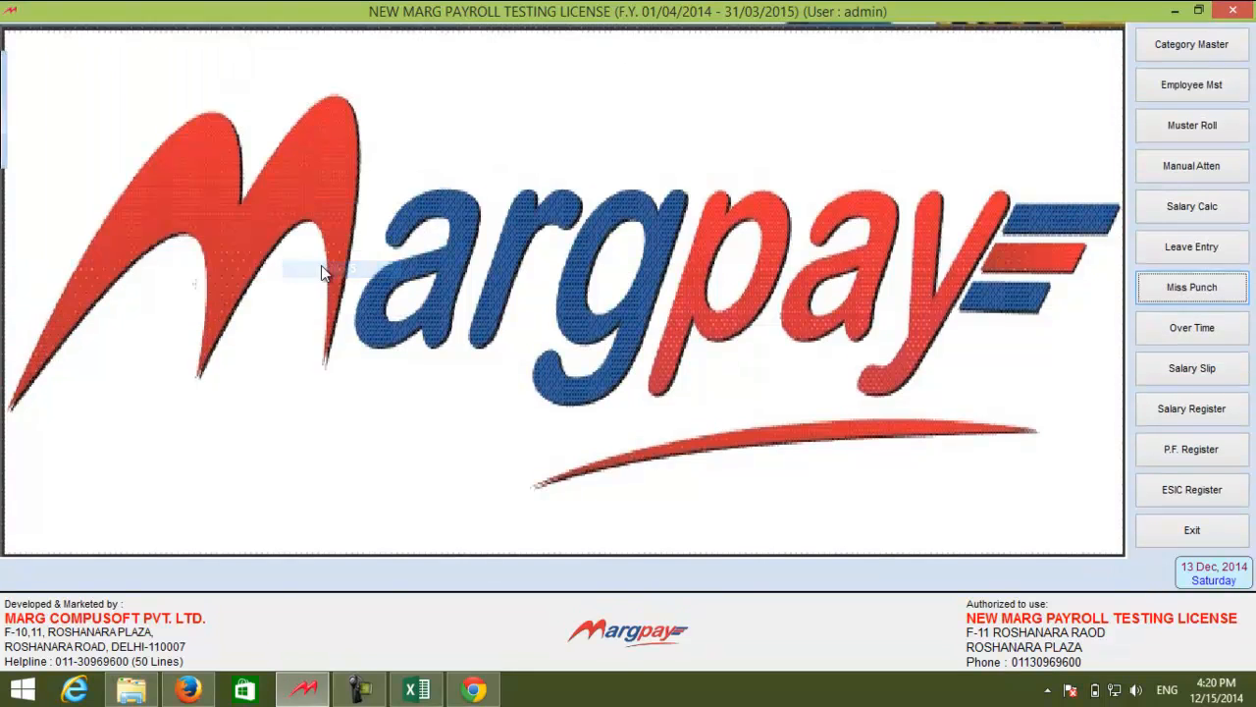
{"action": "key", "text": "Up"}
{"action": "key", "text": "Up"}
{"action": "key", "text": "Up"}
{"action": "key", "text": "Up"}
{"action": "key", "text": "Up"}
{"action": "key", "text": "Up"}
{"action": "key", "text": "Up"}
{"action": "key", "text": "Up"}
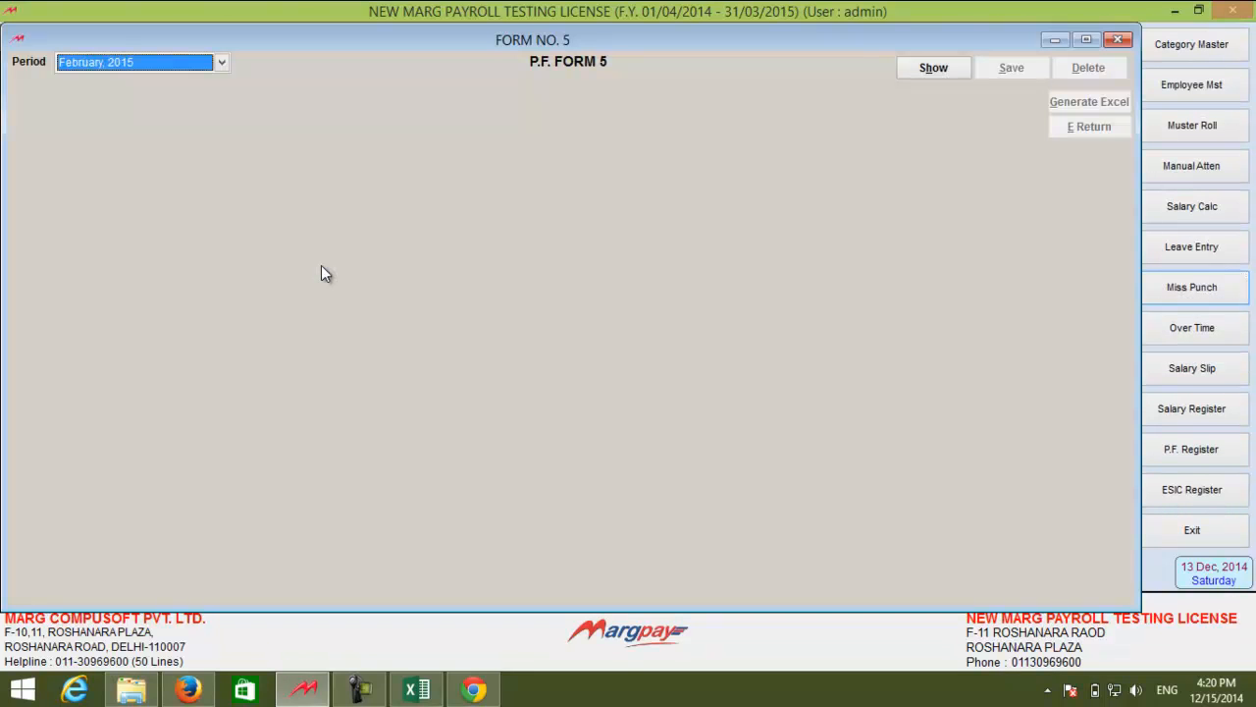
{"action": "key", "text": "Up"}
{"action": "key", "text": "Up"}
{"action": "key", "text": "Tab"}
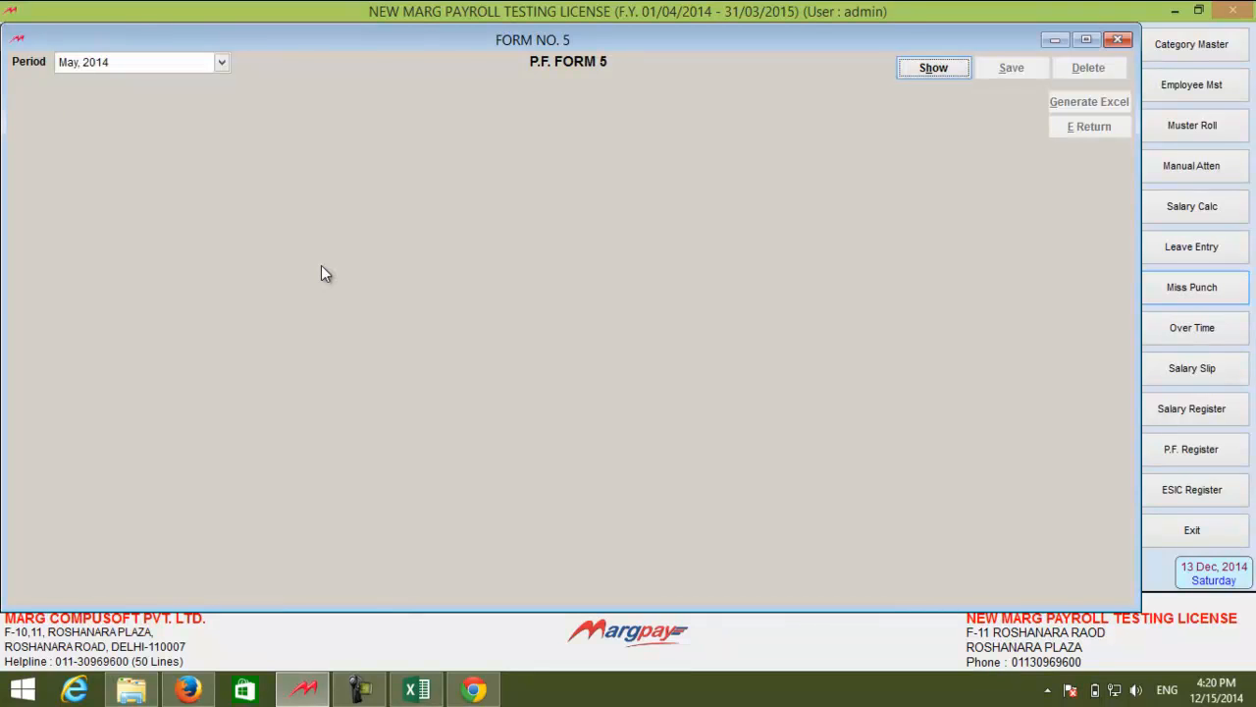
{"action": "key", "text": "Return"}
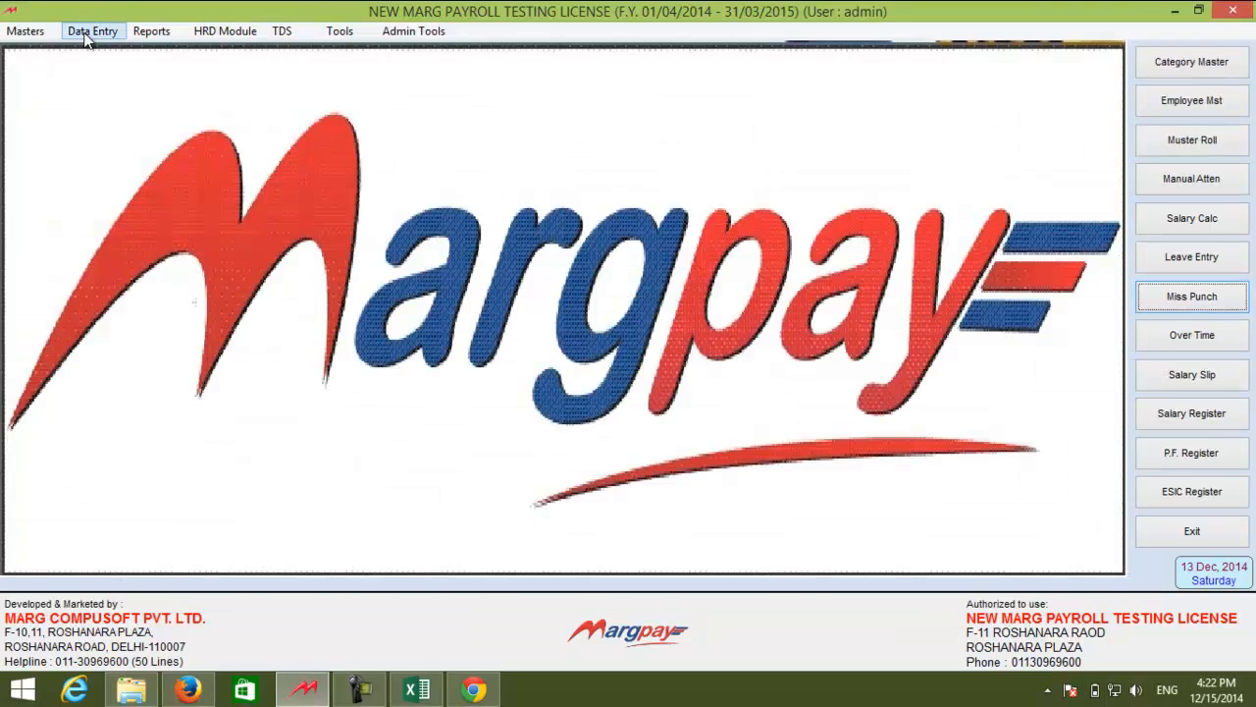
Step: Reopen P.F. Form 5 and show it for March, 2015
{"action": "left_click", "coordinate": [88, 33]}
{"action": "mouse_move", "coordinate": [164, 232]}
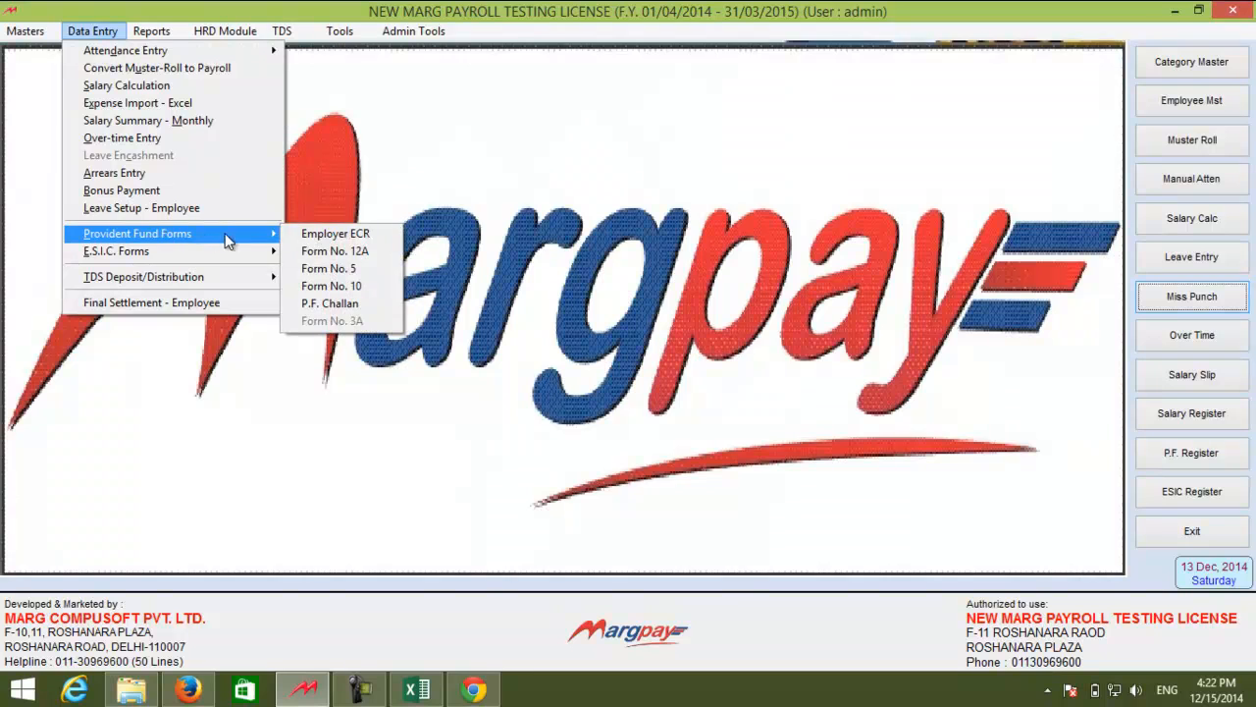
{"action": "left_click", "coordinate": [355, 268]}
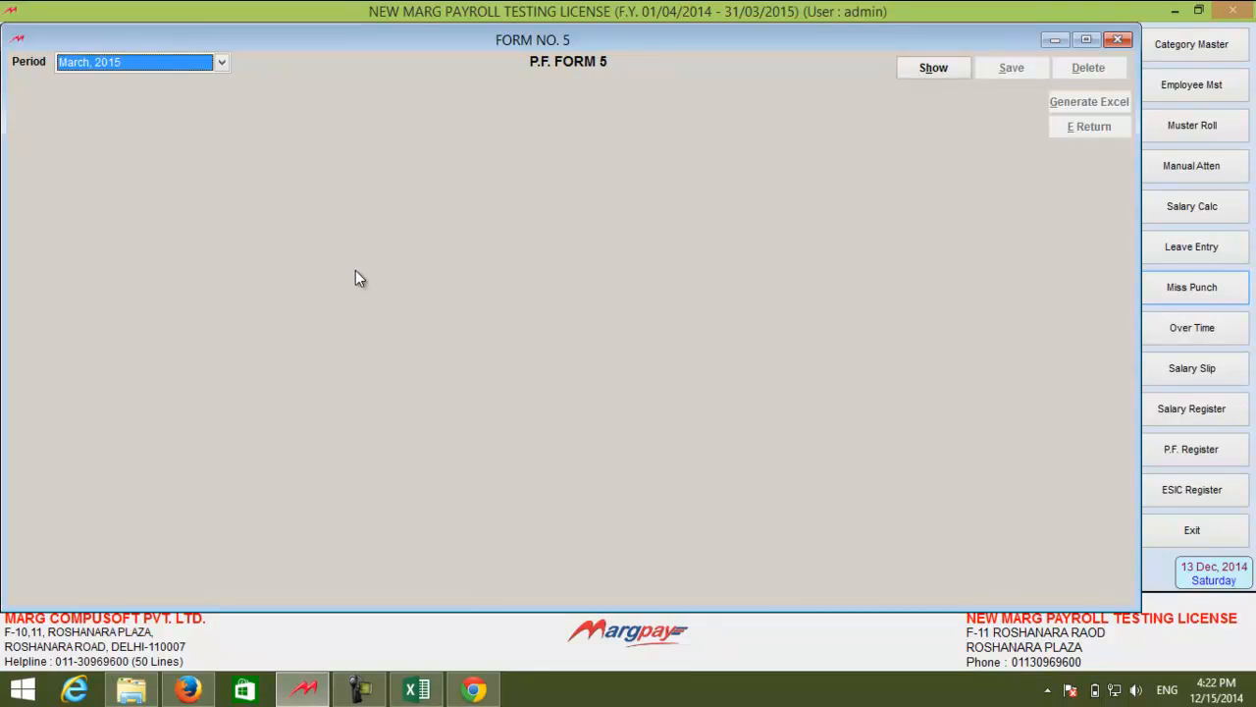
{"action": "key", "text": "Tab"}
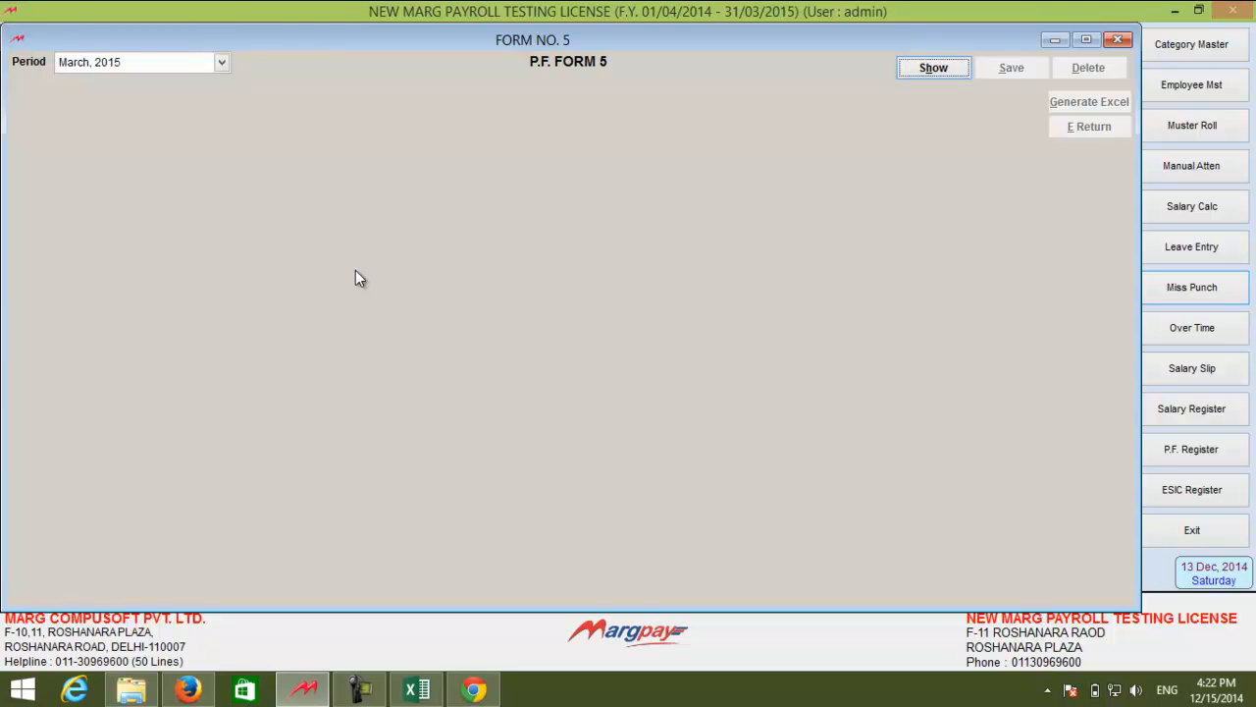
{"action": "key", "text": "Return"}
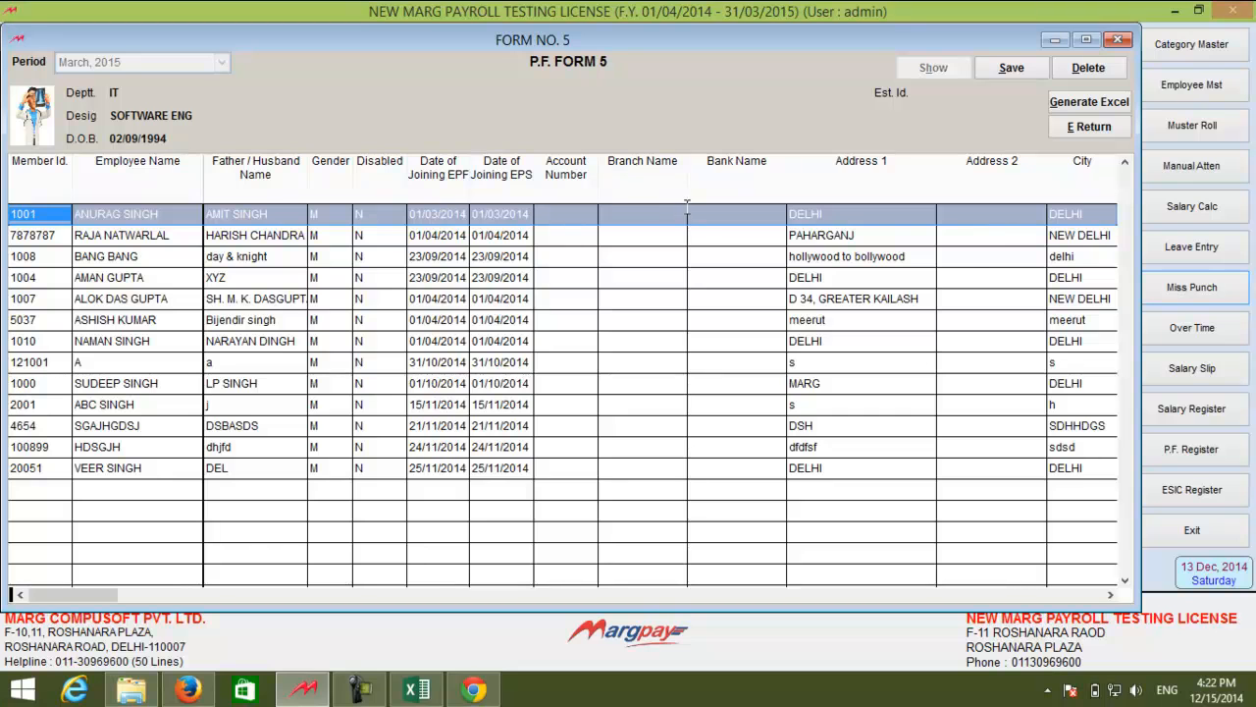
Step: Examine the joining date, bank and address columns of the Form 5 employee list and close the form without saving
{"action": "left_click", "coordinate": [1110, 595]}
{"action": "left_click", "coordinate": [1110, 595]}
{"action": "left_click", "coordinate": [1110, 595]}
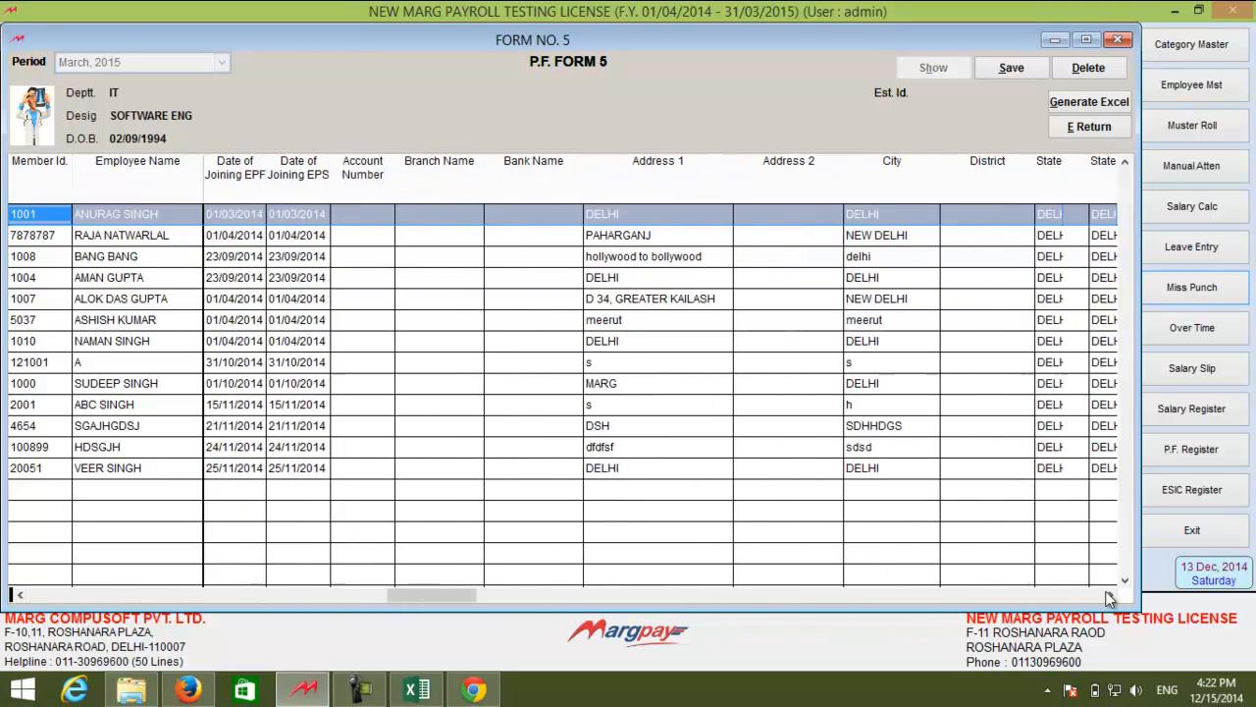
{"action": "left_click", "coordinate": [1110, 595]}
{"action": "left_click", "coordinate": [1110, 595]}
{"action": "left_click", "coordinate": [1110, 595]}
{"action": "left_click", "coordinate": [1110, 595]}
{"action": "left_click", "coordinate": [1110, 595]}
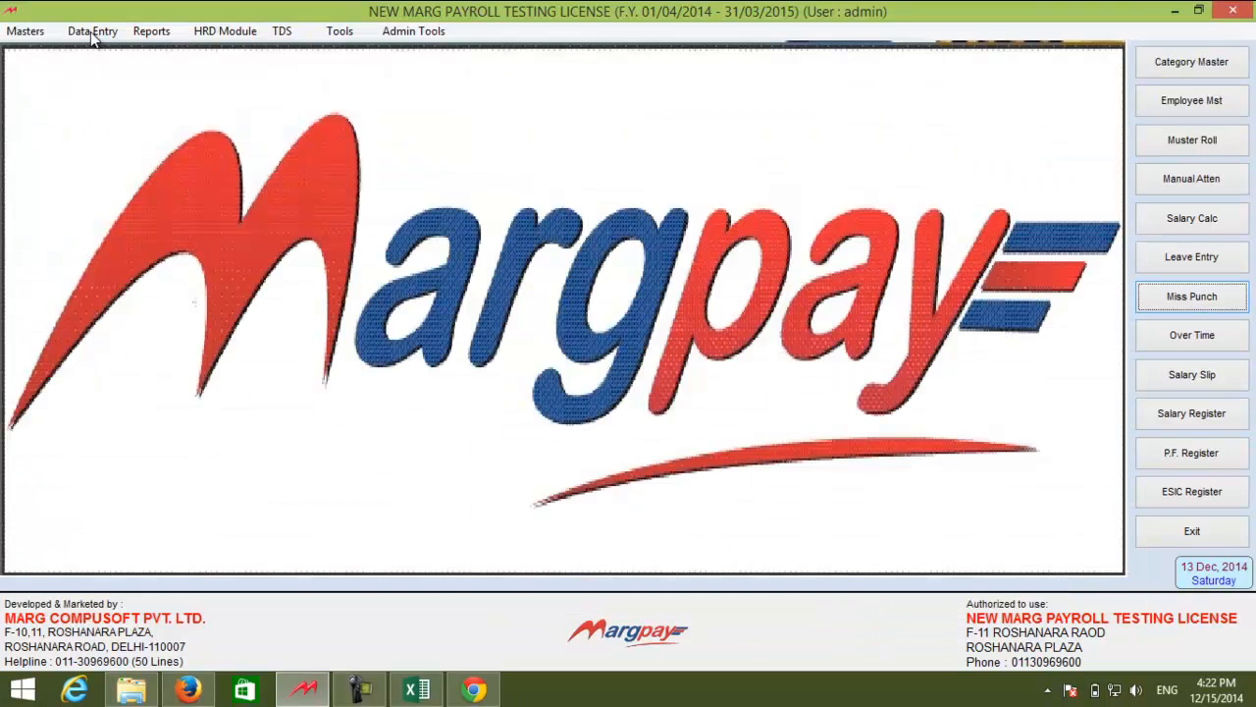
{"action": "left_click", "coordinate": [93, 34]}
{"action": "mouse_move", "coordinate": [157, 236]}
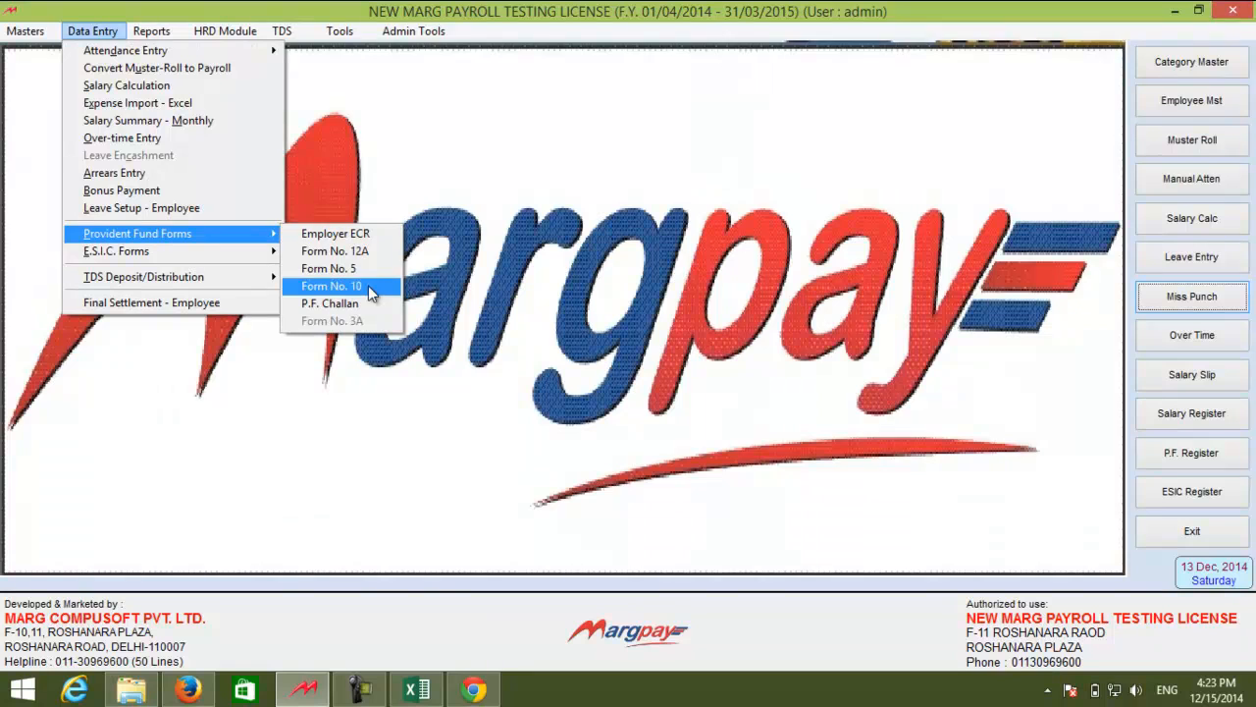
{"action": "left_click", "coordinate": [368, 286]}
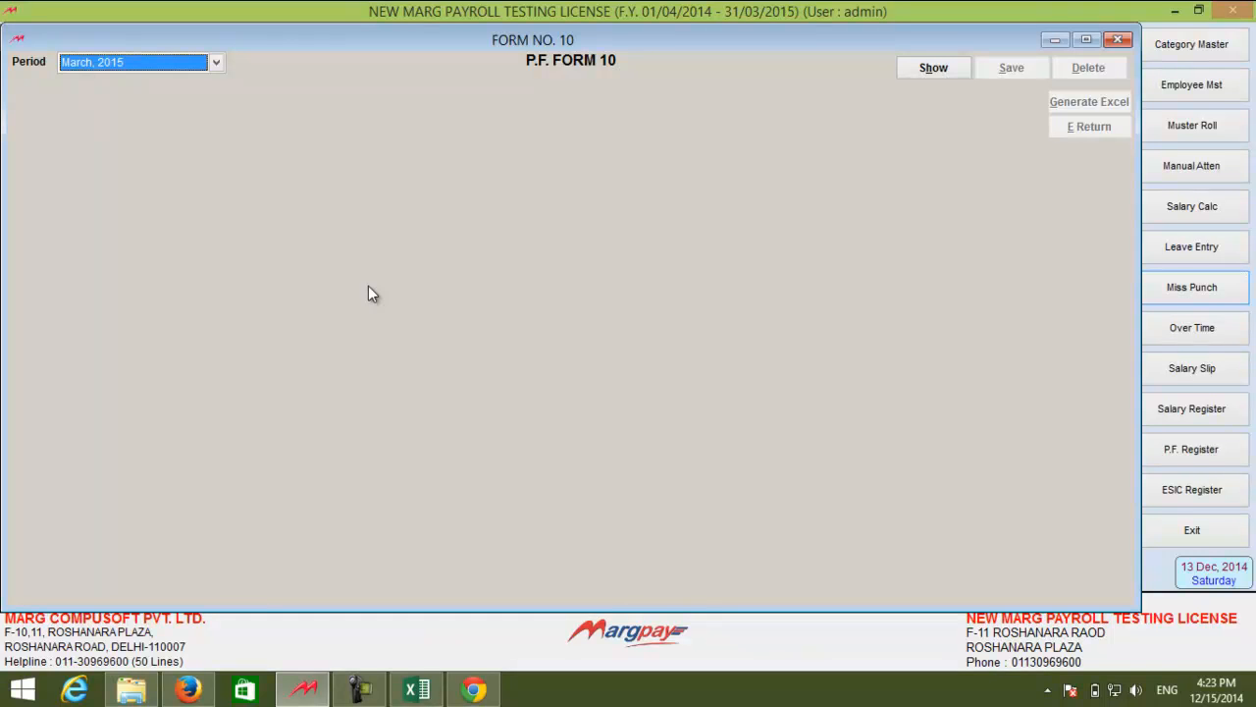
{"action": "key", "text": "Escape"}
Step: Open P.F. Form 10 and choose a period earlier than March, 2015
{"action": "left_click", "coordinate": [99, 32]}
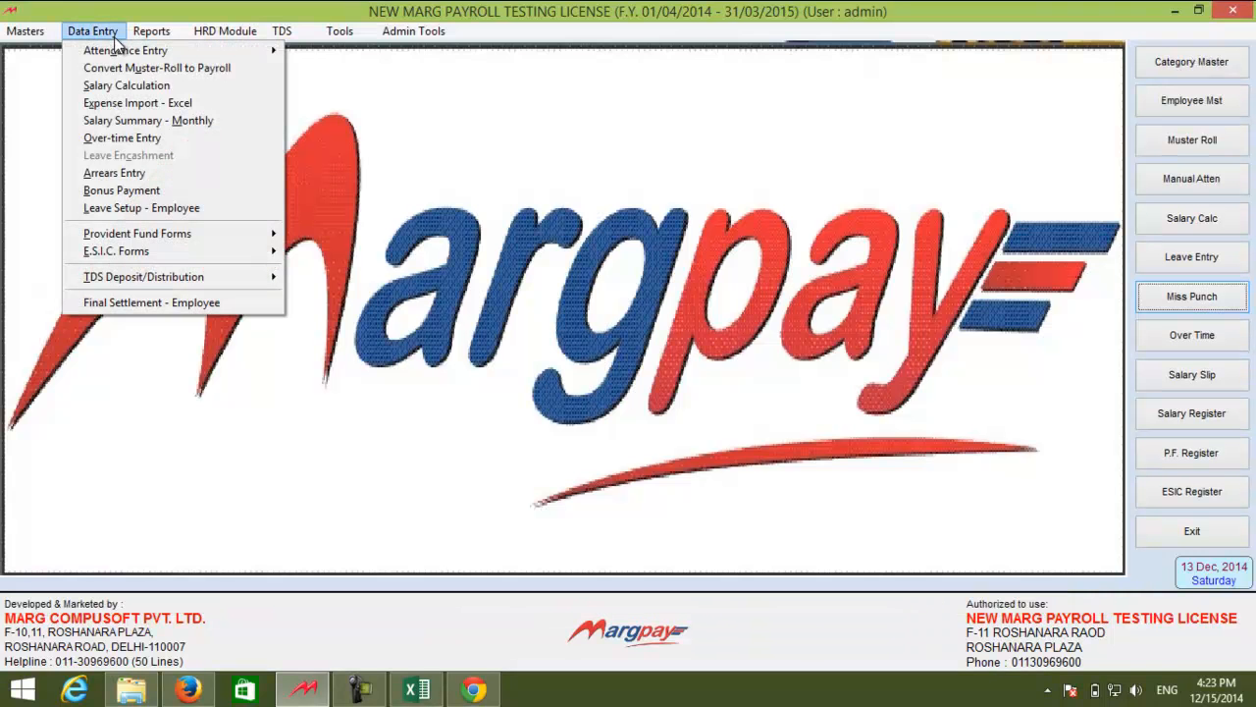
{"action": "mouse_move", "coordinate": [157, 234]}
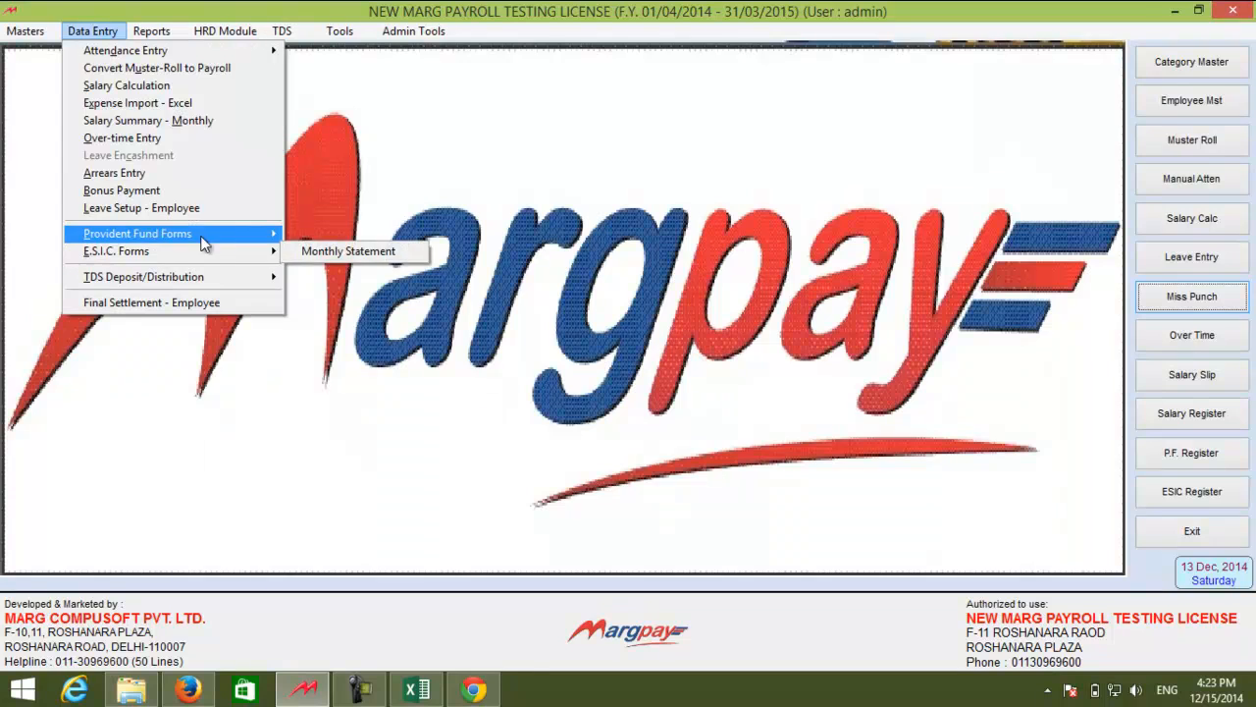
{"action": "left_click", "coordinate": [329, 285]}
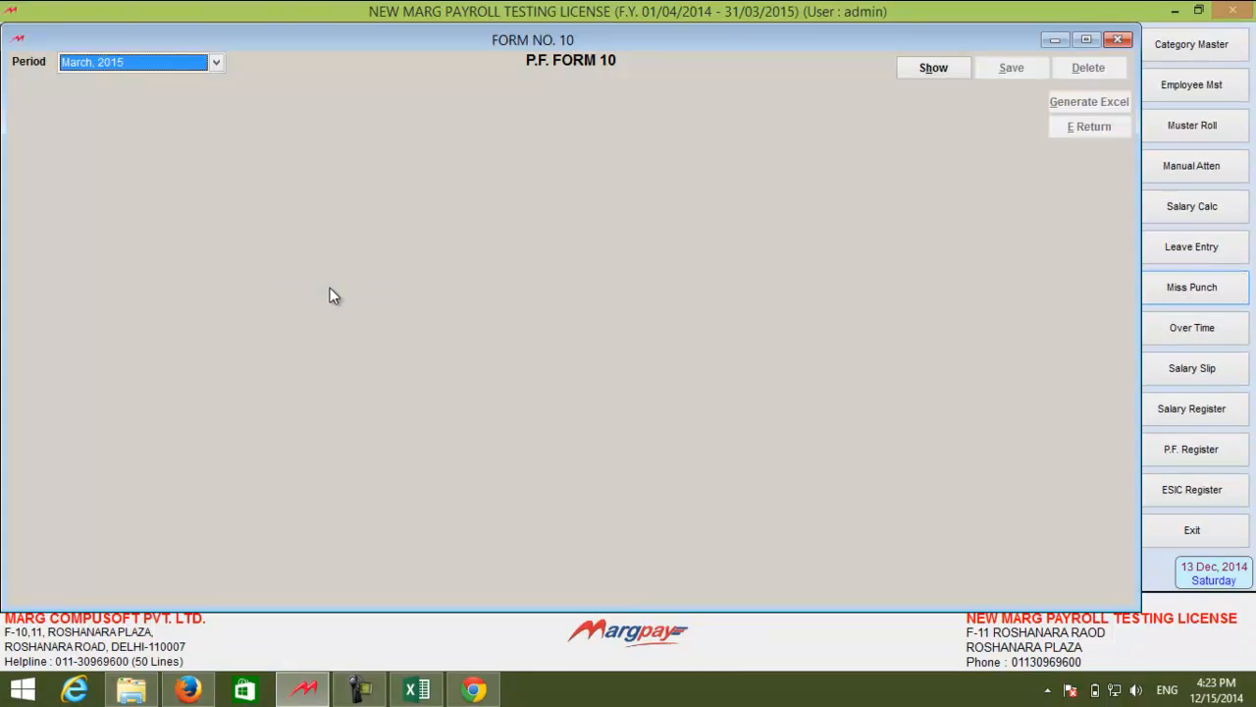
{"action": "key", "text": "alt+Down"}
{"action": "key", "text": "Up"}
{"action": "key", "text": "Up"}
{"action": "key", "text": "Up"}
{"action": "key", "text": "Up"}
{"action": "key", "text": "Up"}
{"action": "key", "text": "Up"}
{"action": "key", "text": "Return"}
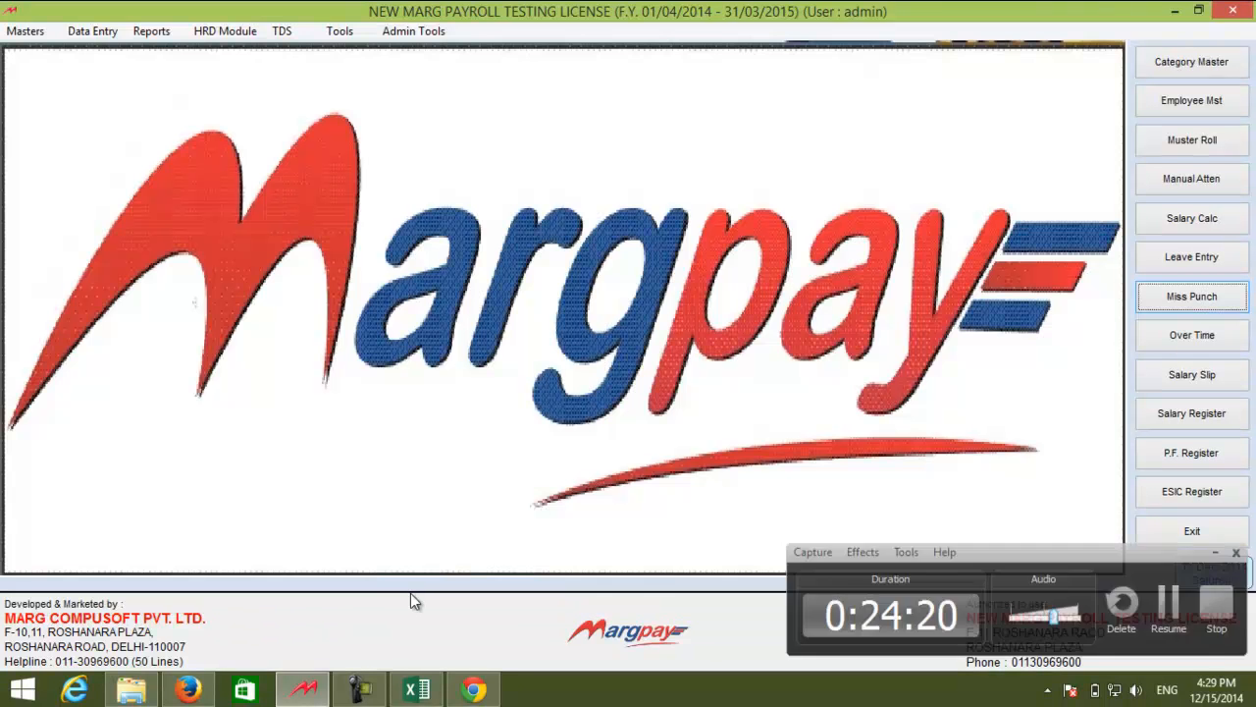
Step: Open the provident fund challan and display it for March, 2015
{"action": "left_click", "coordinate": [91, 33]}
{"action": "mouse_move", "coordinate": [152, 239]}
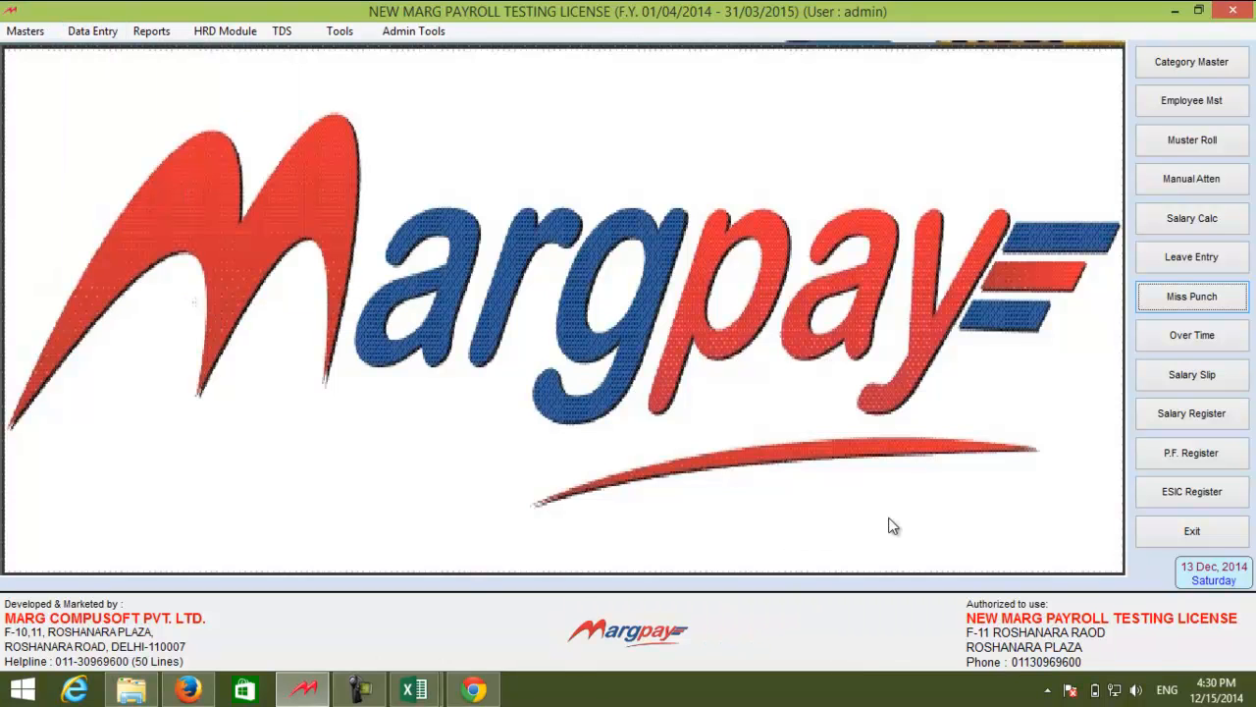
{"action": "left_click", "coordinate": [112, 34]}
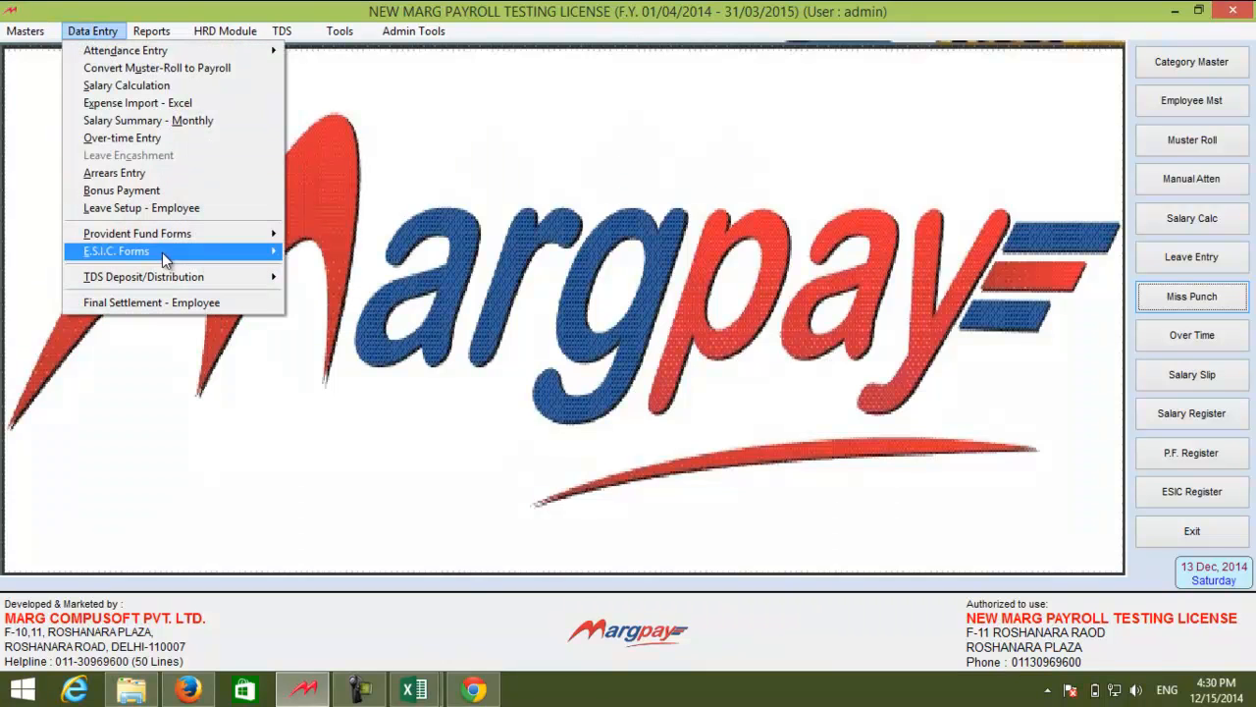
{"action": "mouse_move", "coordinate": [206, 233]}
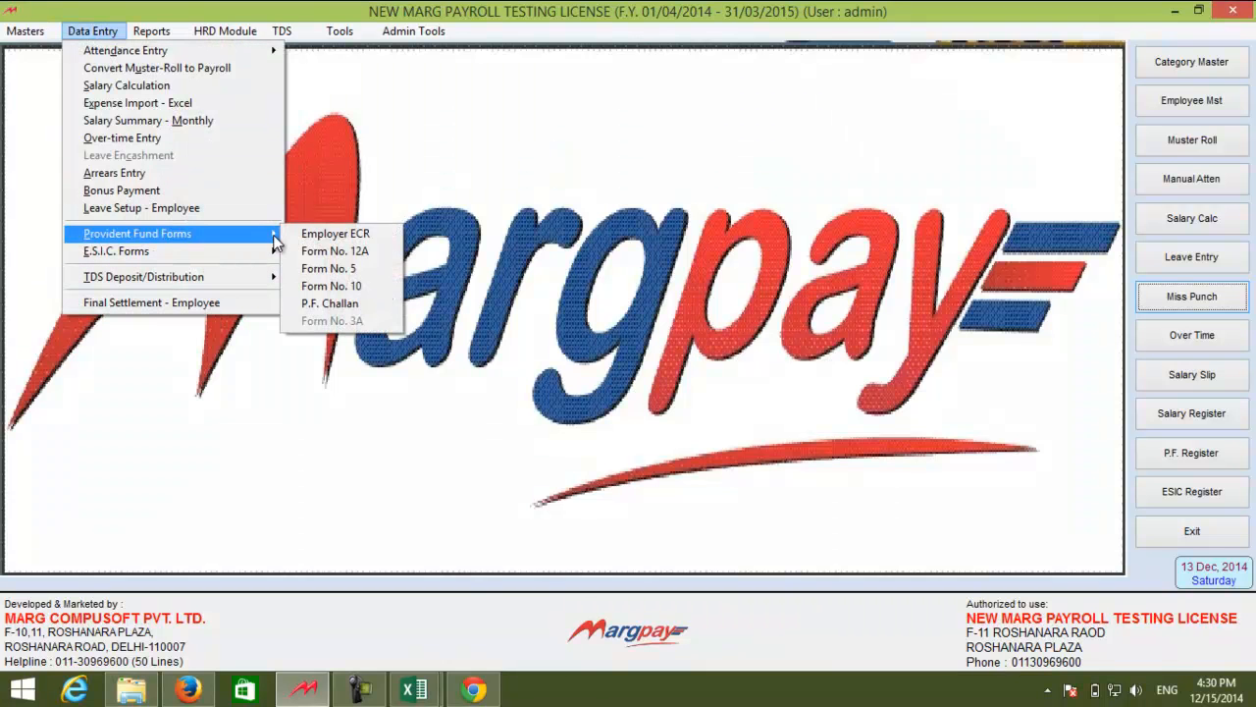
{"action": "left_click", "coordinate": [324, 305]}
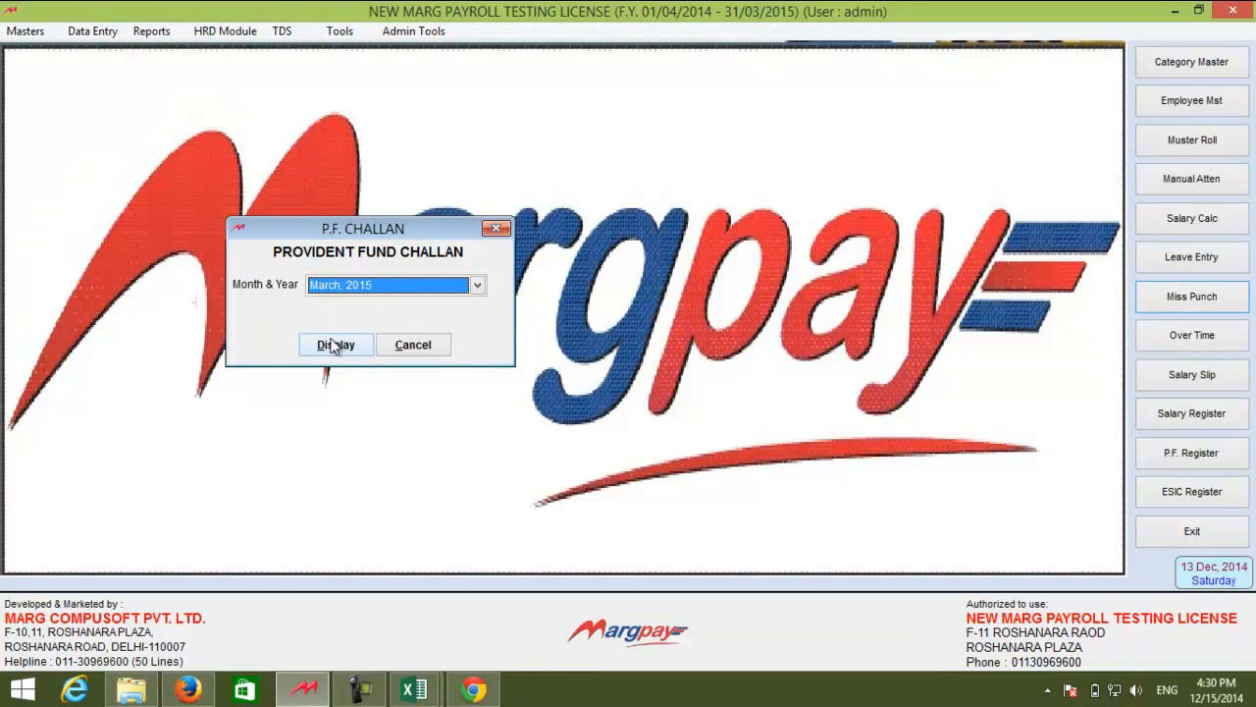
{"action": "left_click", "coordinate": [331, 346]}
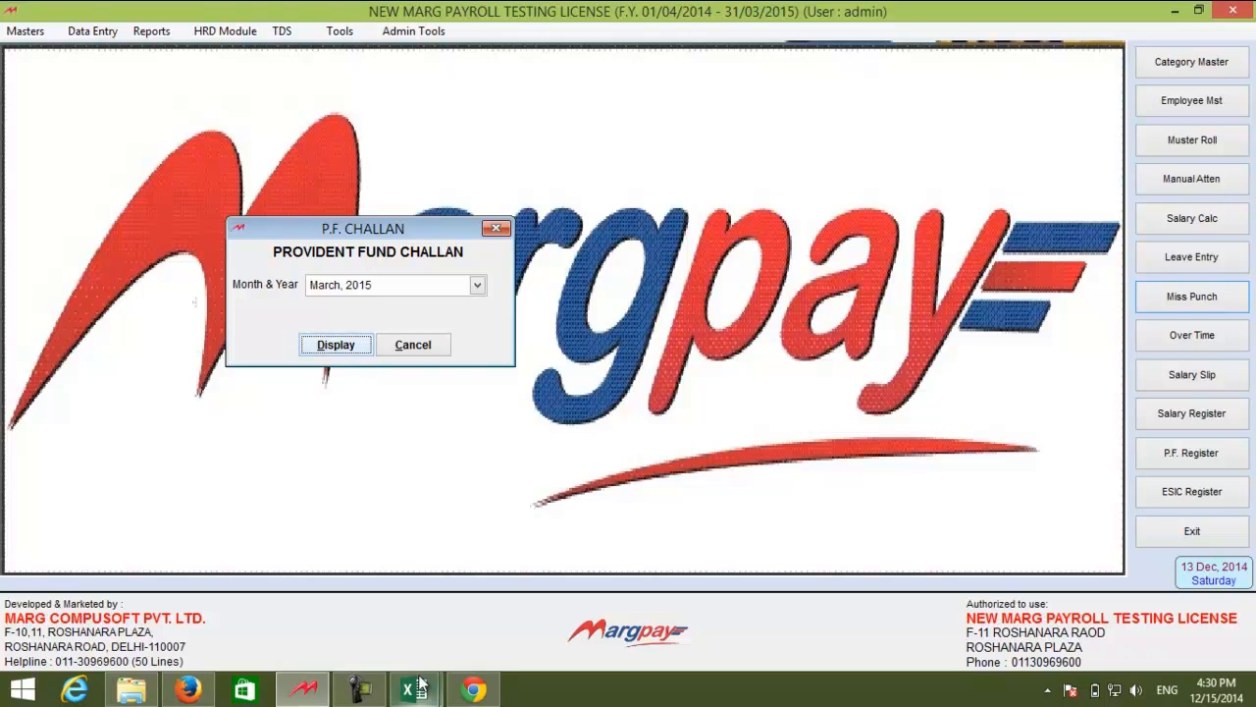
Step: Switch to Excel to view the exported March, 2015 provident fund challan, and return to the payroll program
{"action": "mouse_move", "coordinate": [419, 690]}
{"action": "left_click", "coordinate": [580, 583]}
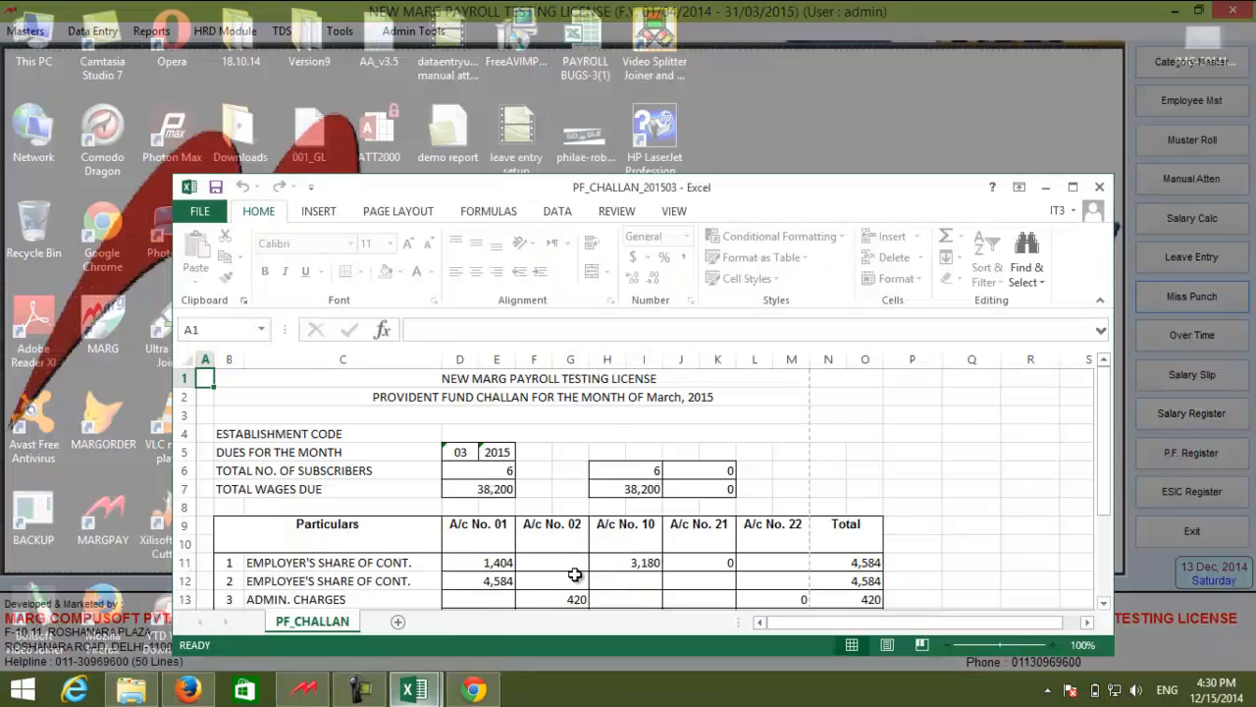
{"action": "left_click", "coordinate": [1188, 11]}
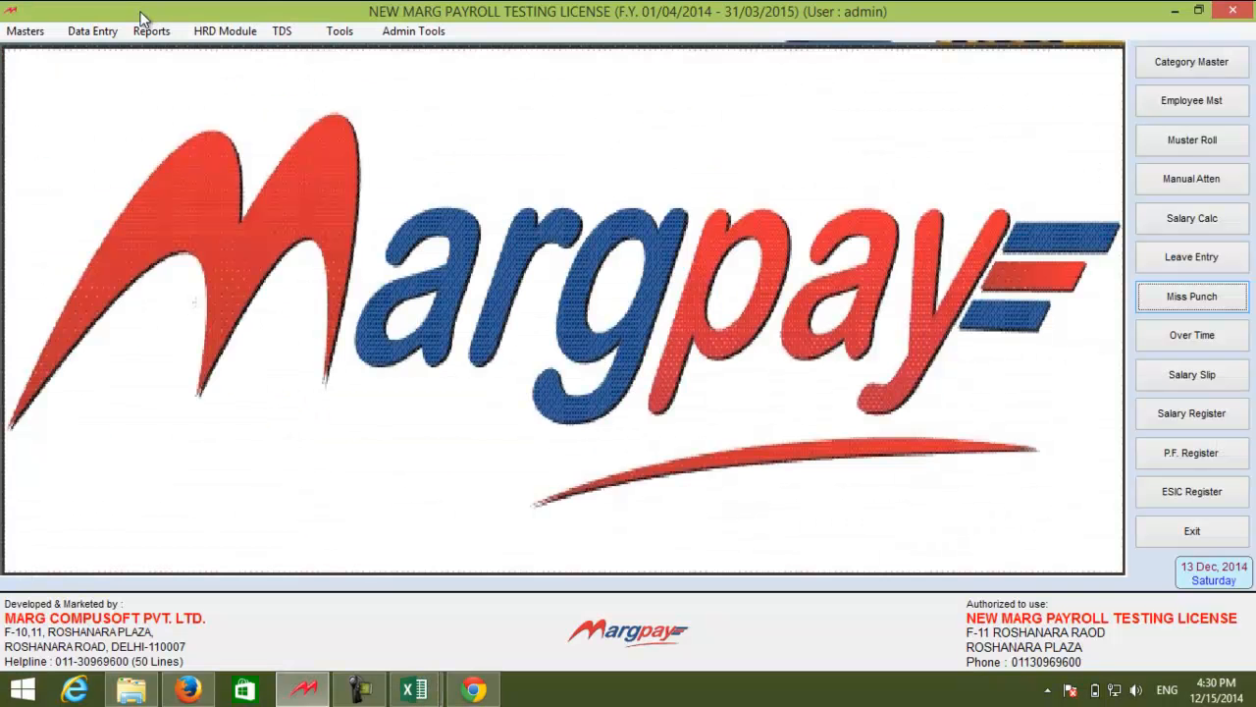
Step: Open the E.S.I.C. monthly return and select April, 2014 as its month
{"action": "left_click", "coordinate": [90, 30]}
{"action": "mouse_move", "coordinate": [161, 251]}
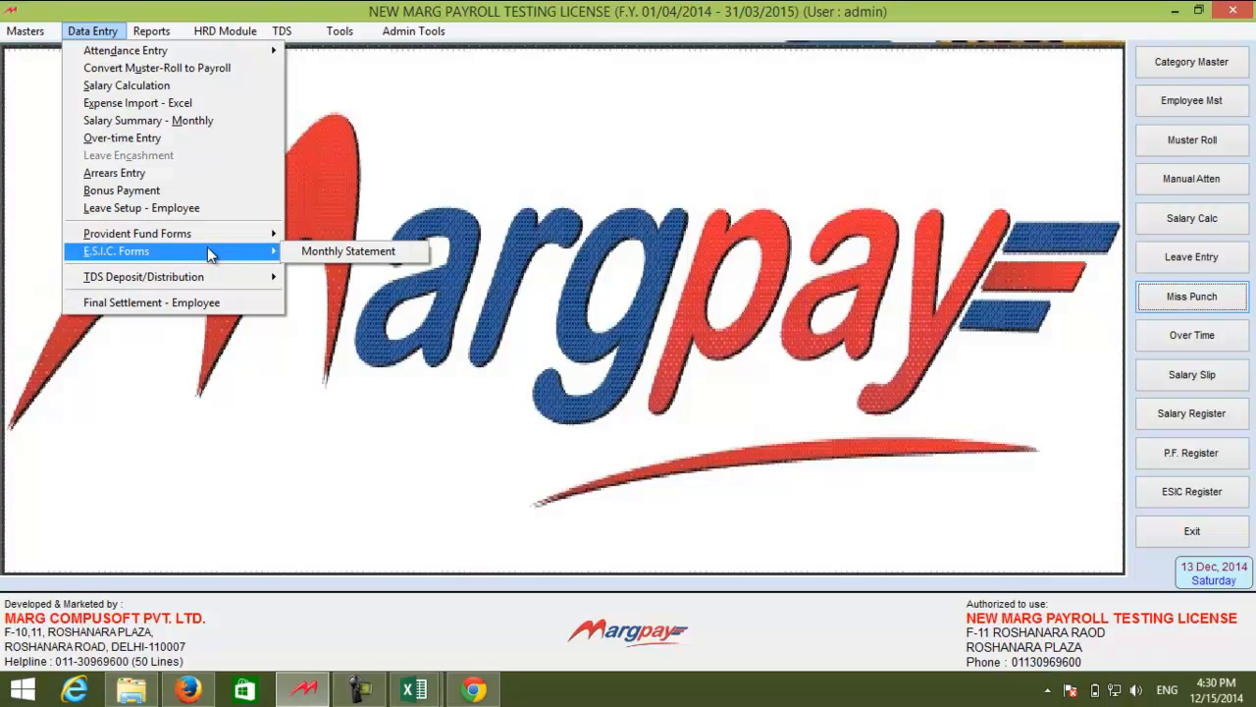
{"action": "left_click", "coordinate": [300, 252]}
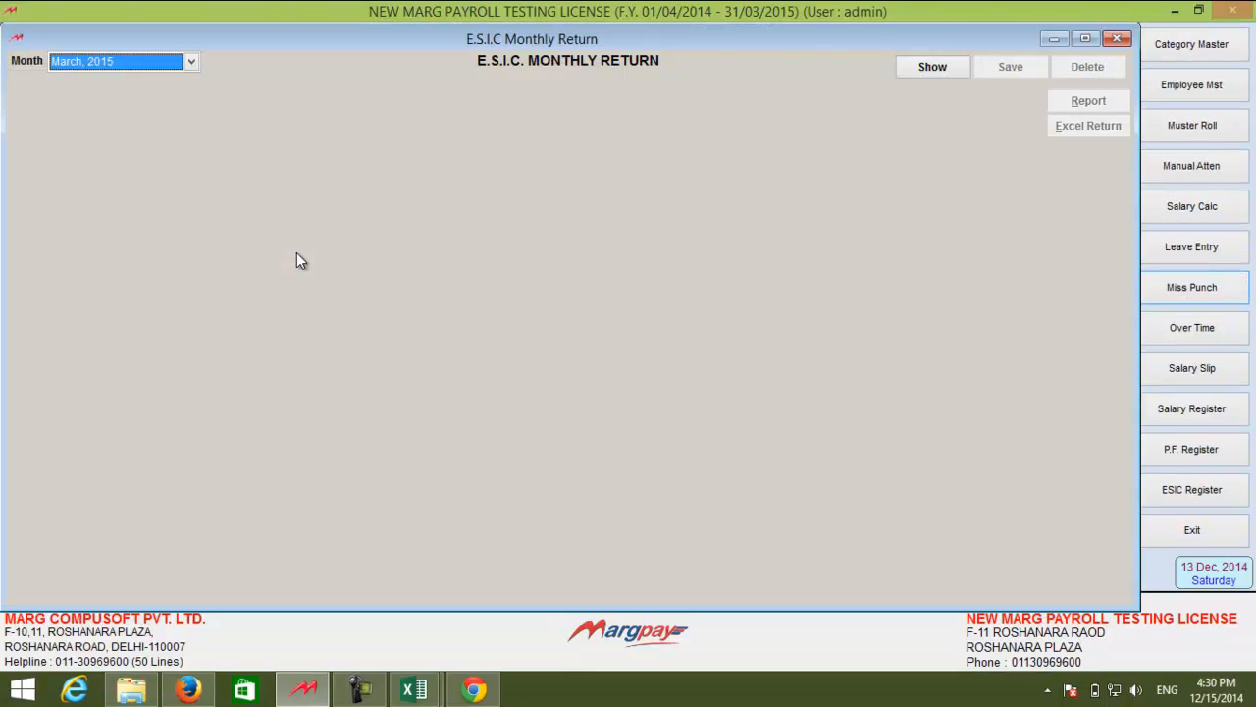
{"action": "key", "text": "a"}
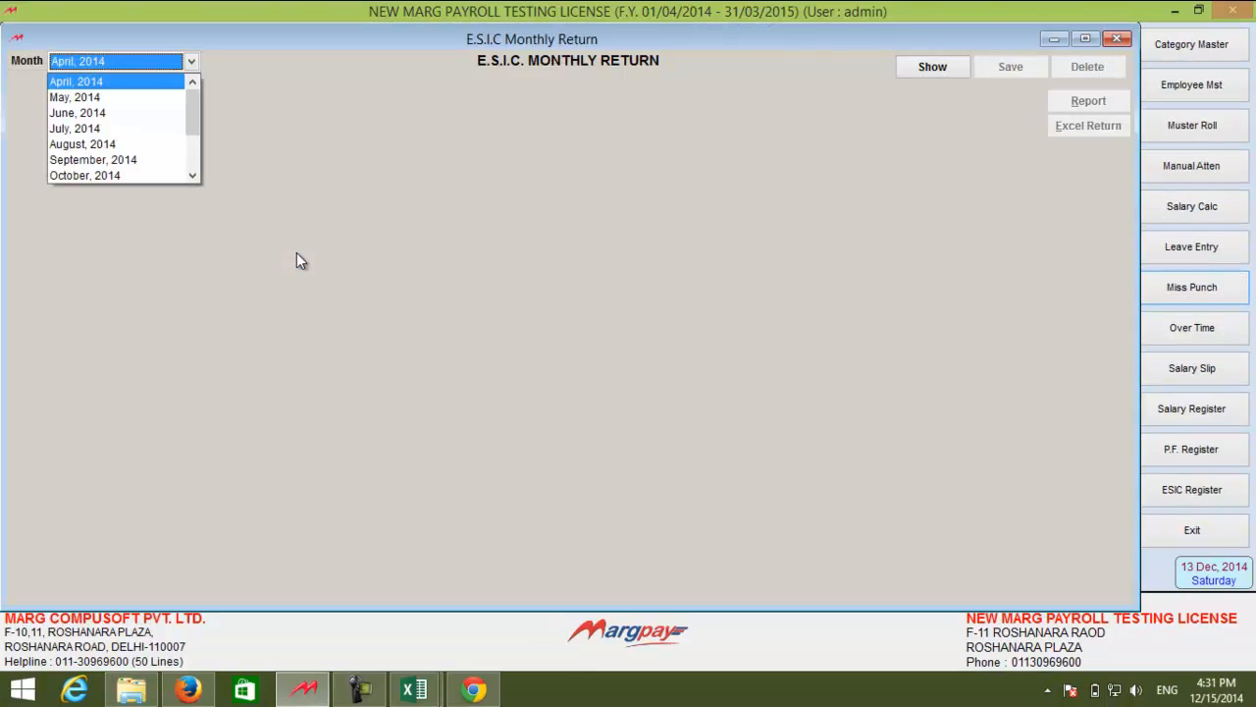
{"action": "key", "text": "Return"}
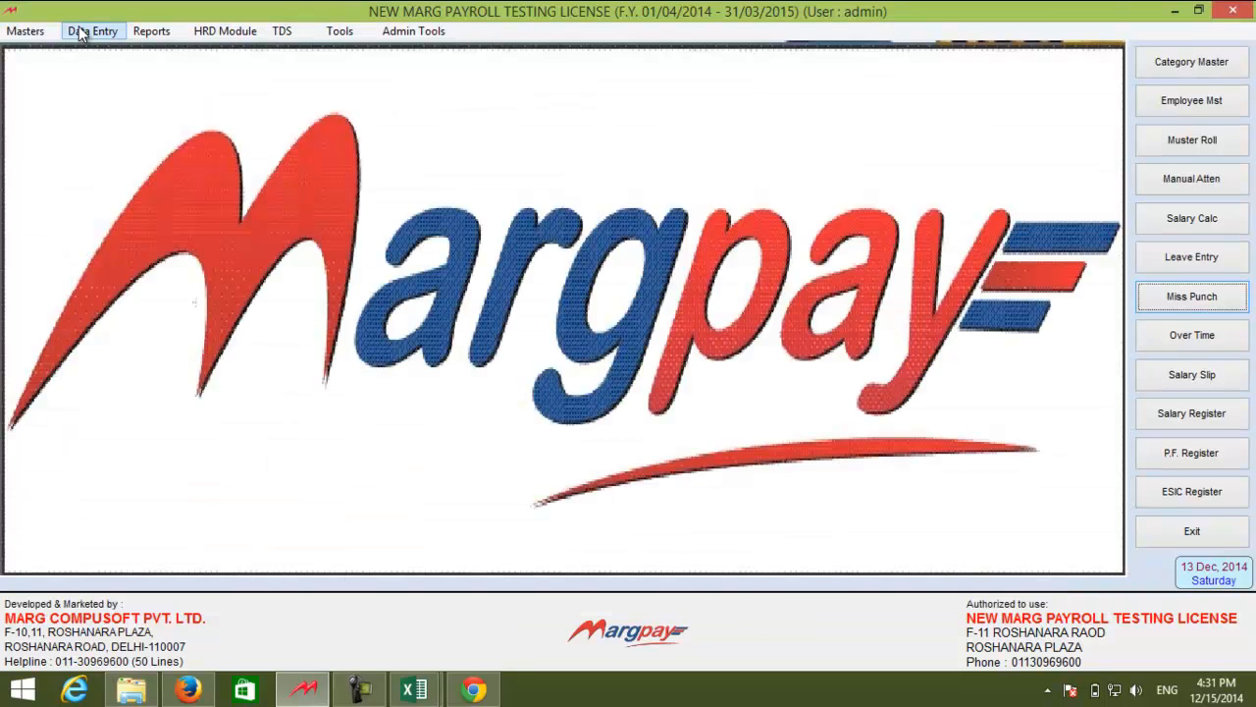
Step: Show the TDS challan deposit details for the 1st Quarter and close the form
{"action": "left_click", "coordinate": [98, 34]}
{"action": "mouse_move", "coordinate": [163, 254]}
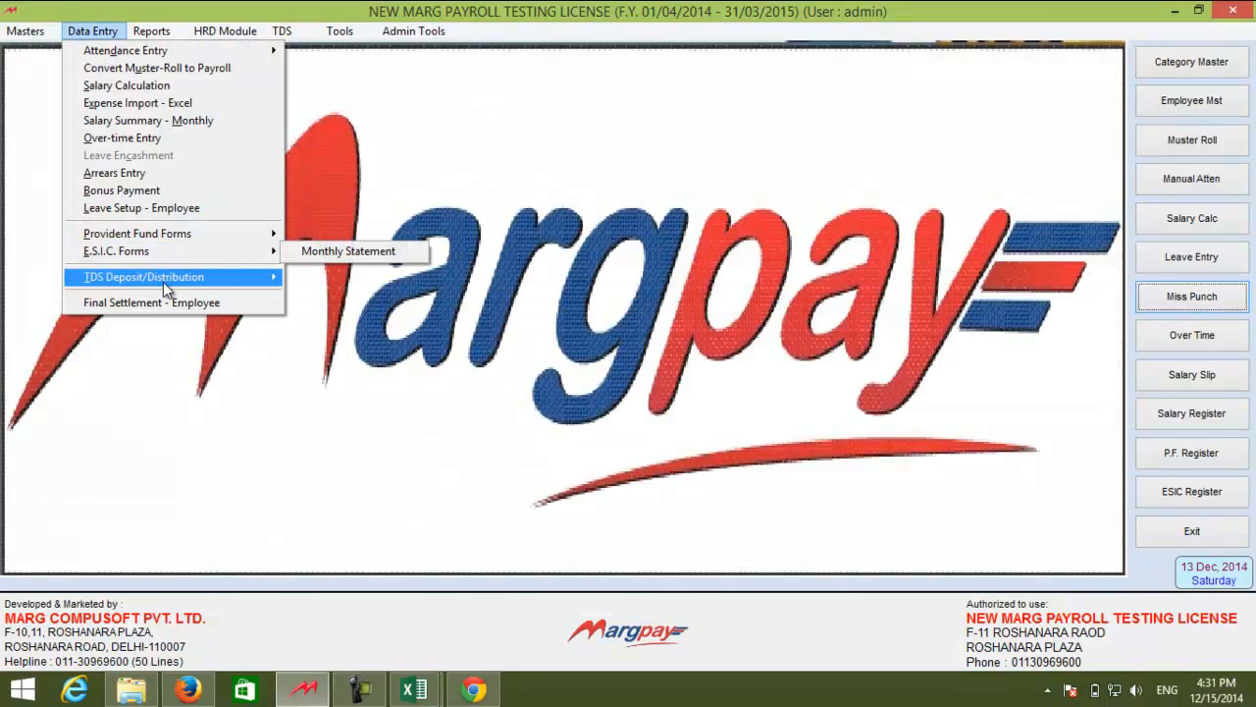
{"action": "mouse_move", "coordinate": [163, 282]}
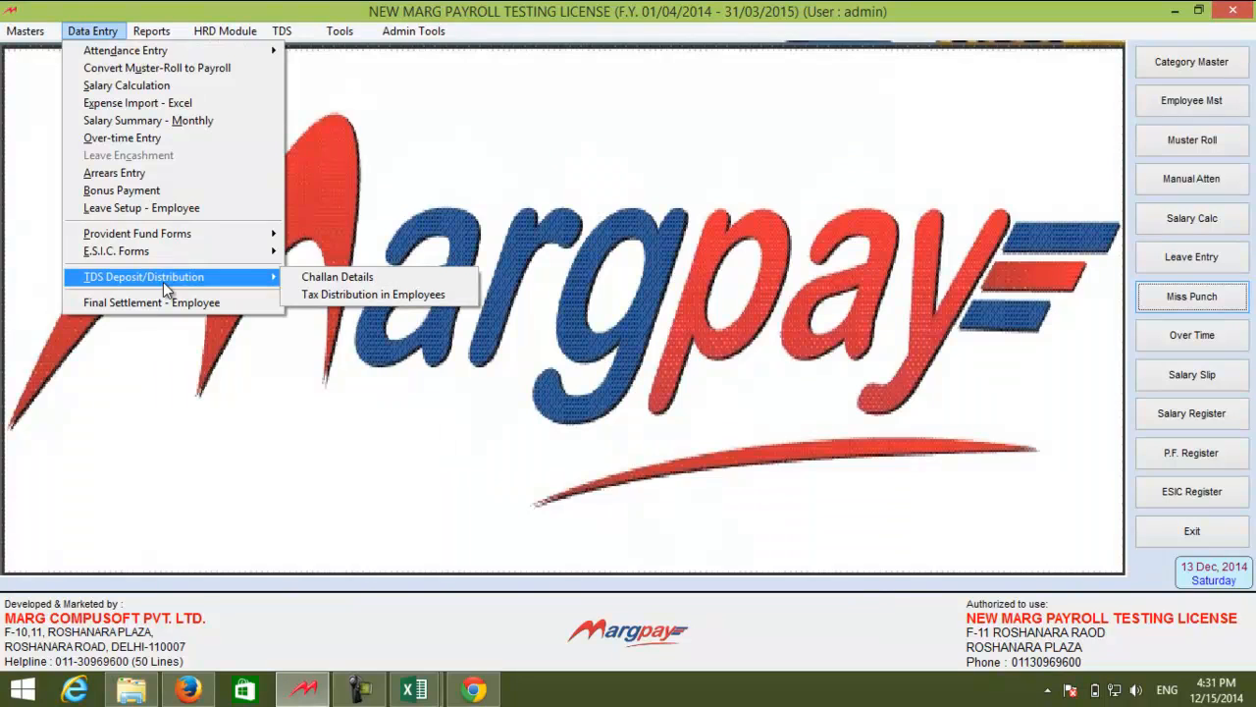
{"action": "left_click", "coordinate": [320, 277]}
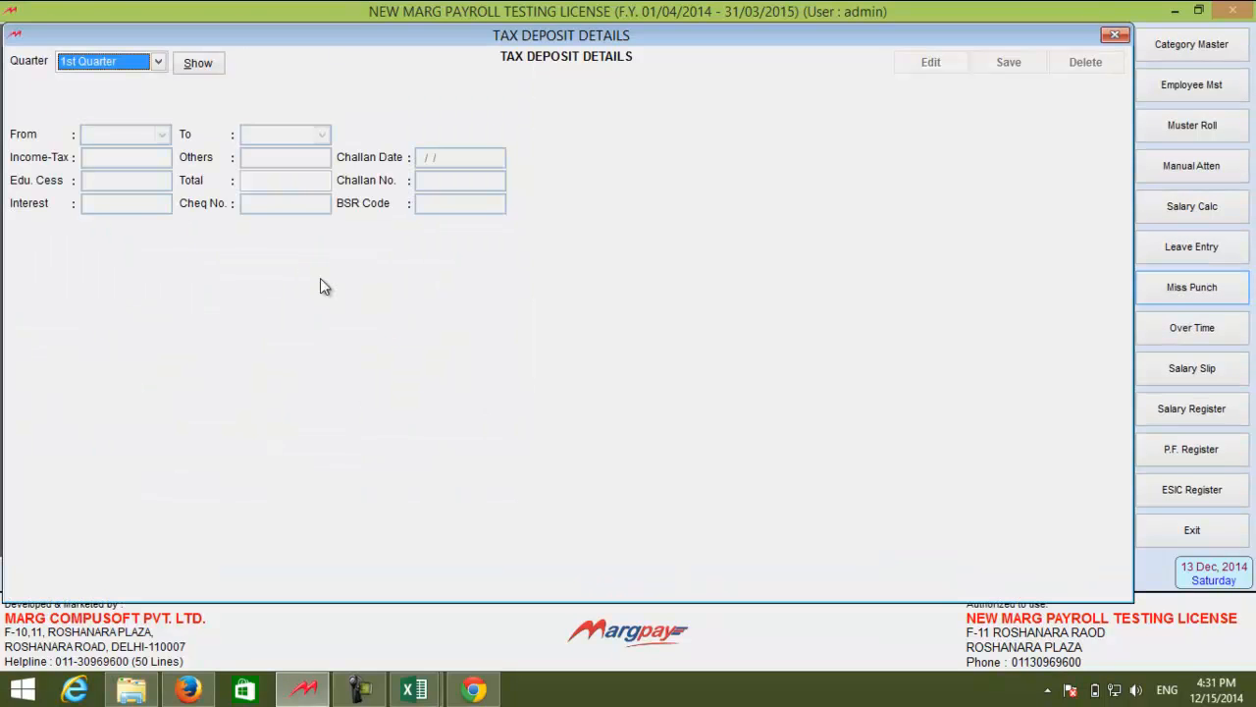
{"action": "key", "text": "Tab"}
{"action": "key", "text": "space"}
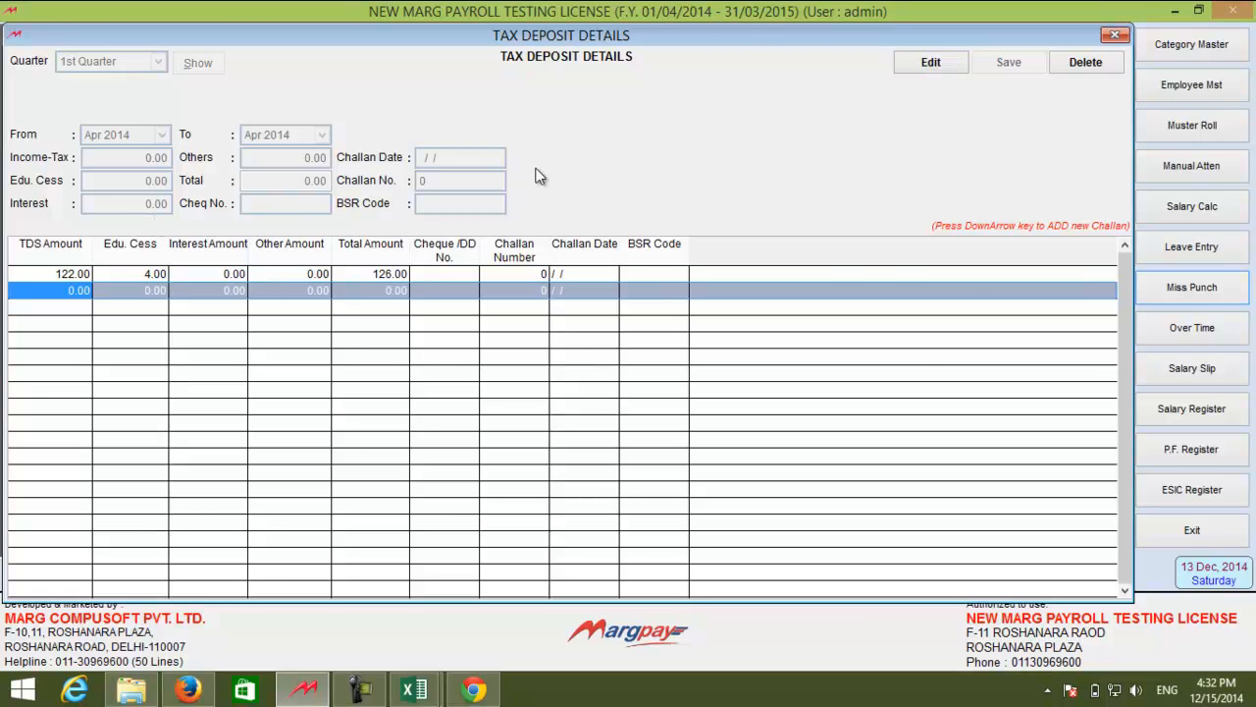
{"action": "left_click", "coordinate": [1114, 34]}
Step: Show the TDS distribution among employees for the 1st Quarter and close the form
{"action": "left_click", "coordinate": [106, 37]}
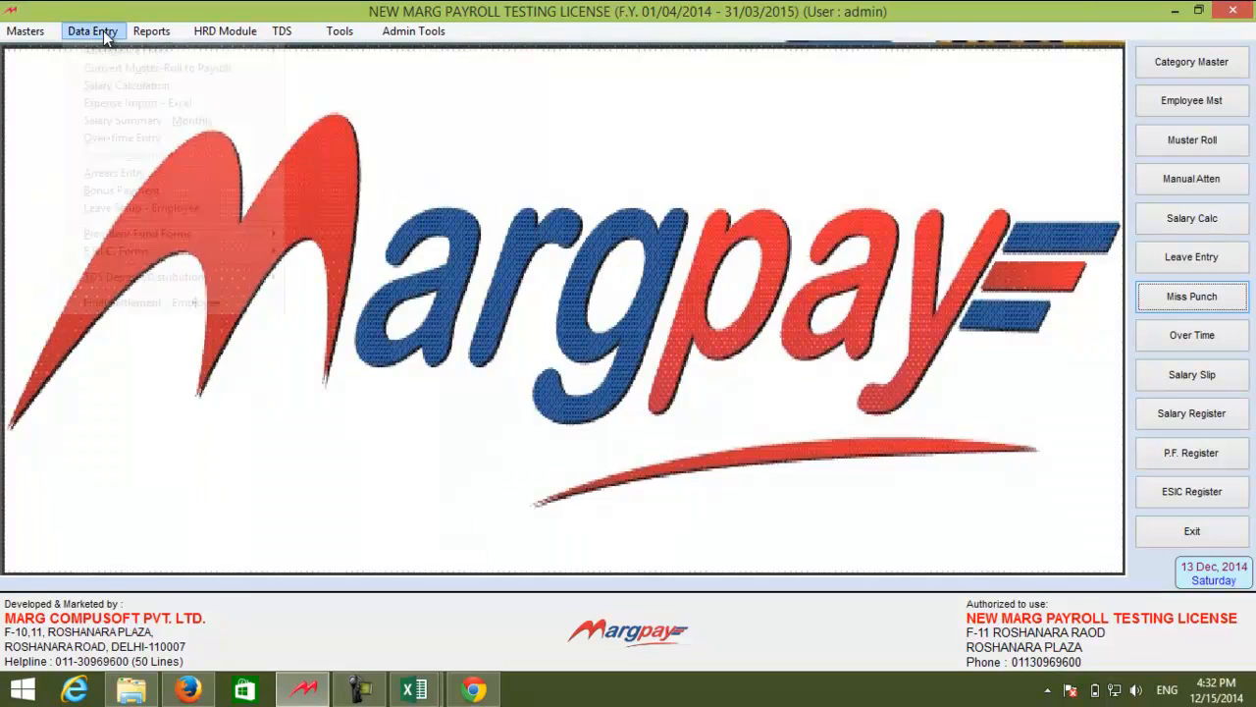
{"action": "mouse_move", "coordinate": [265, 277]}
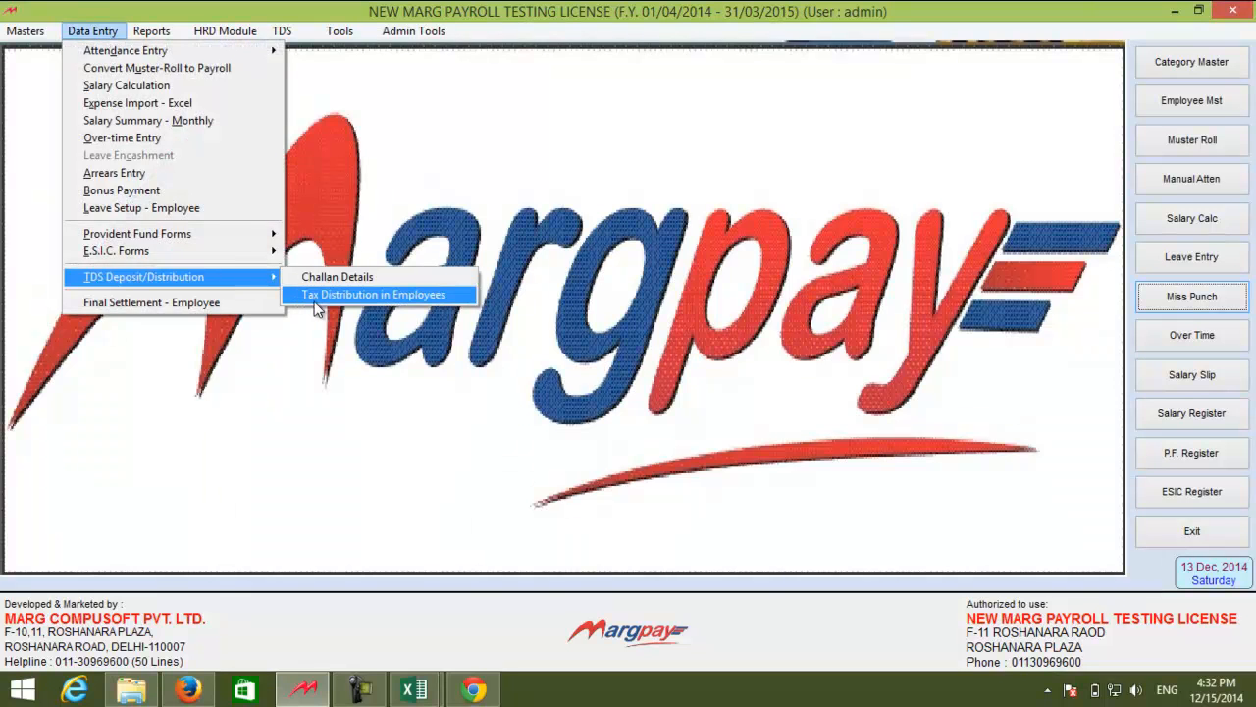
{"action": "left_click", "coordinate": [315, 299]}
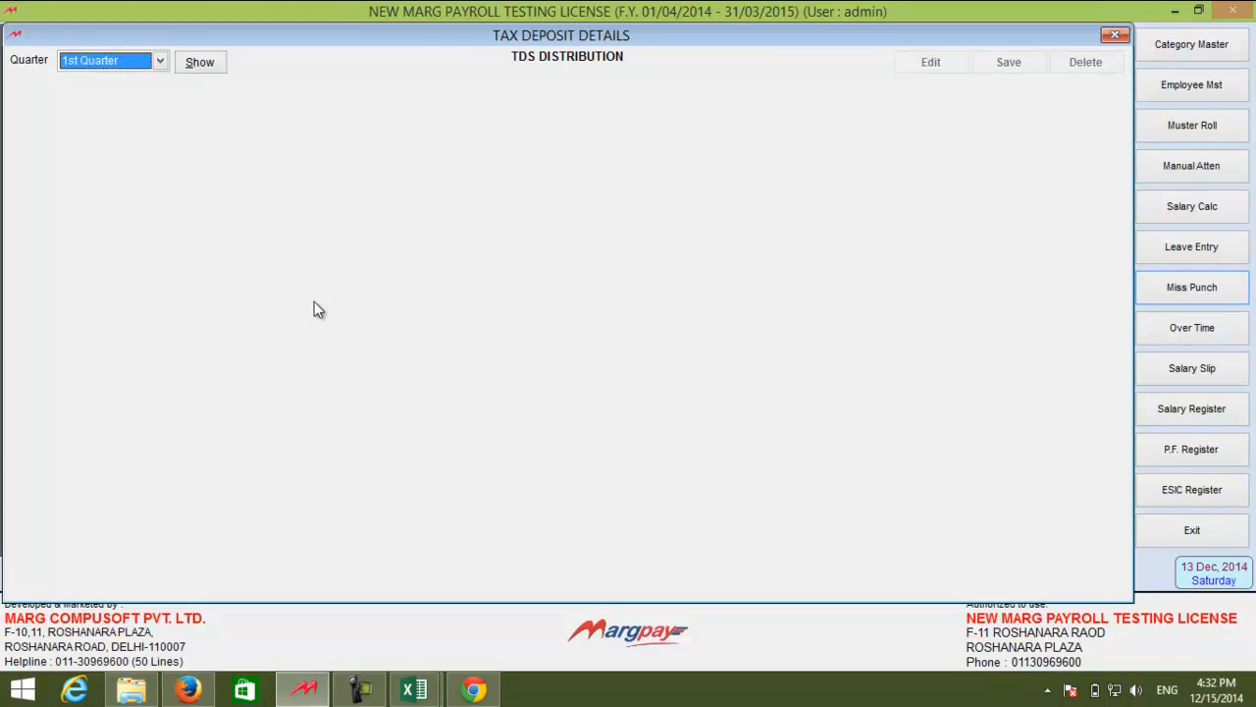
{"action": "key", "text": "Return"}
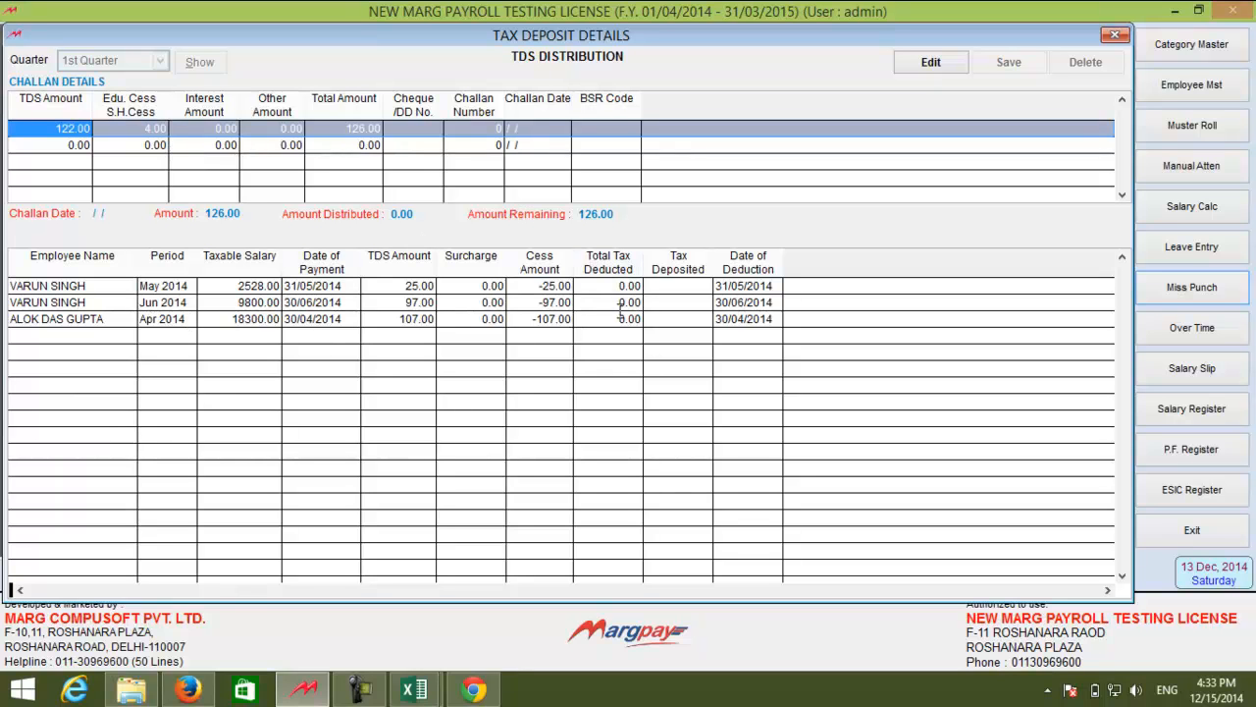
{"action": "key", "text": "Escape"}
Step: Open the employee final settlement form, review its dates, dues and witness fields, and close it
{"action": "left_click", "coordinate": [92, 31]}
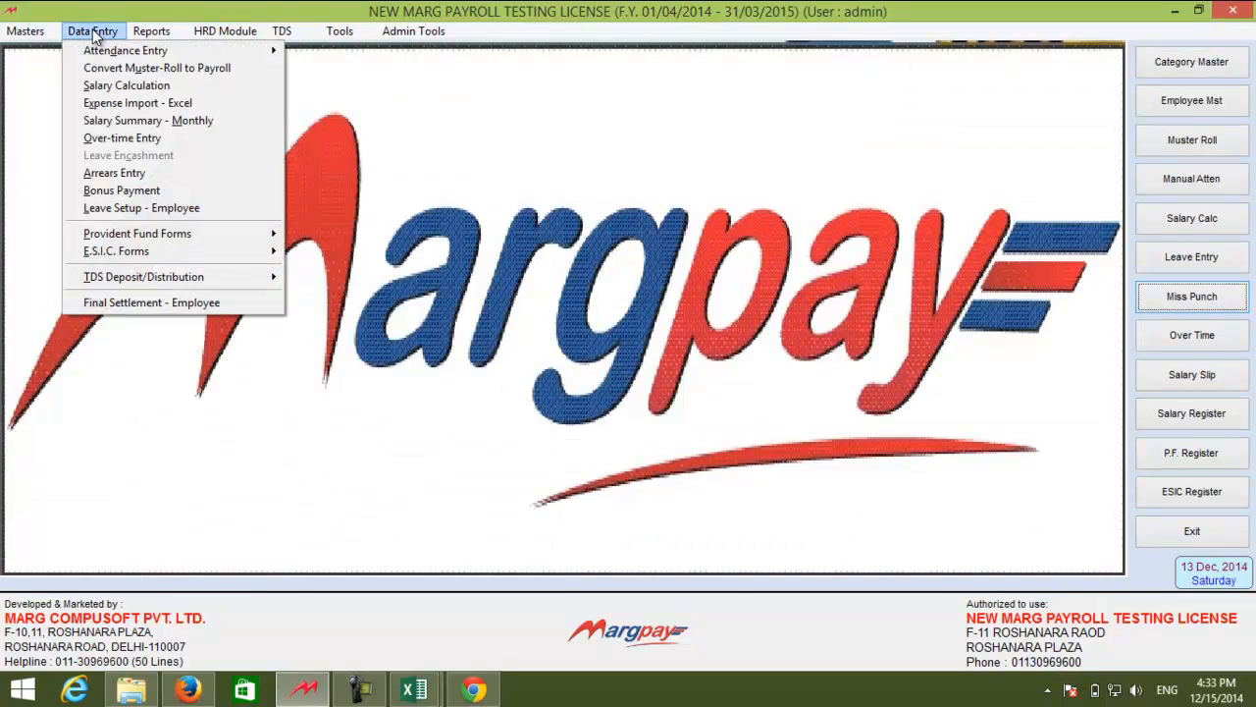
{"action": "left_click", "coordinate": [162, 303]}
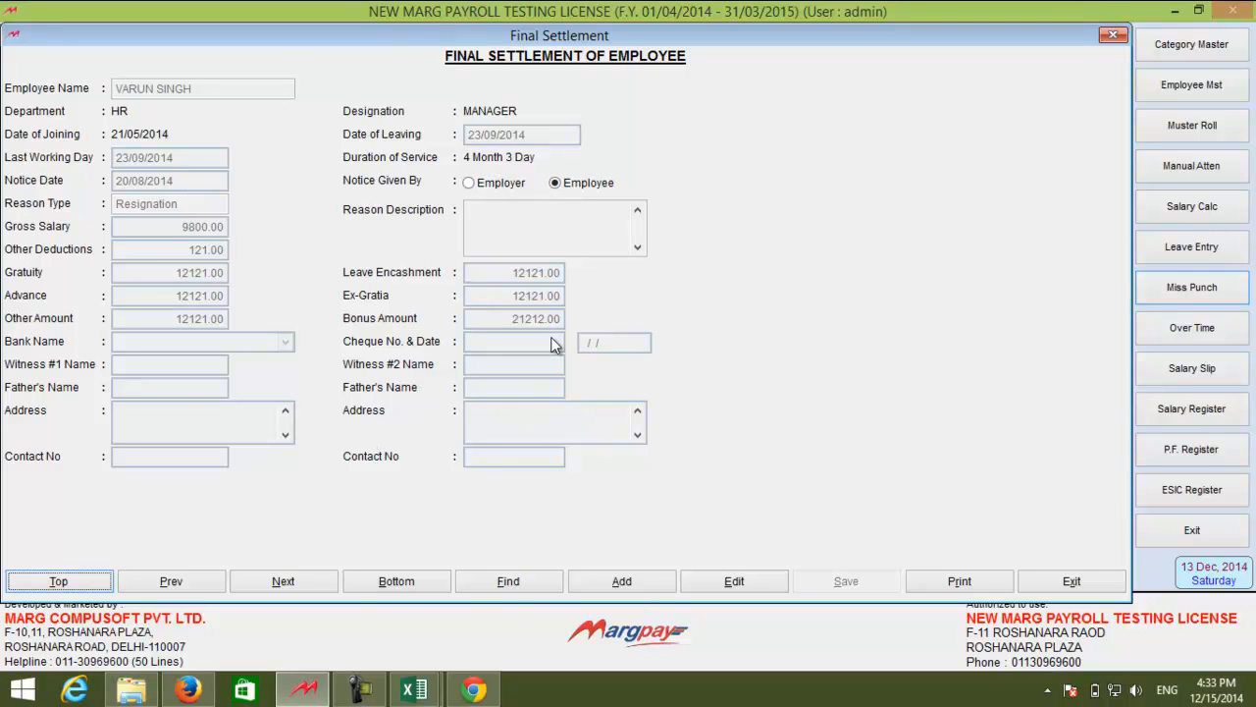
{"action": "key", "text": "Escape"}
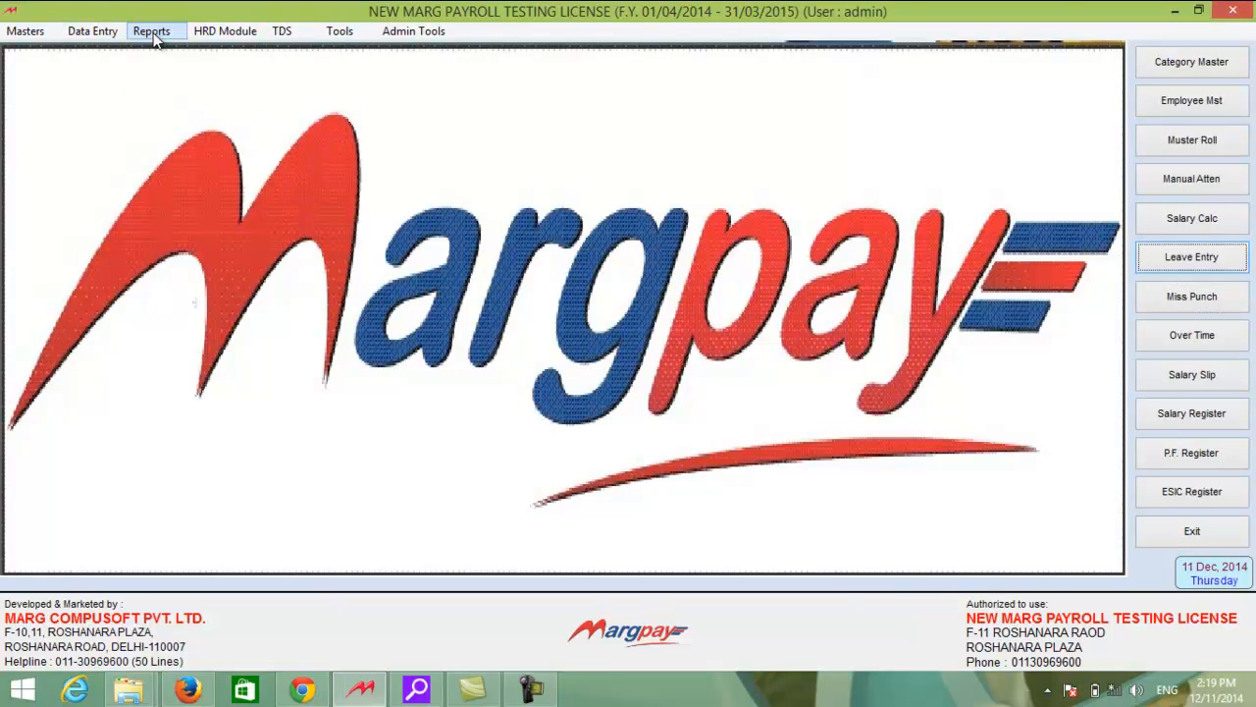
Step: Display the detailed attendance register for February, 2015 for GRADE-B, all branches and departments, sorted by employee code, and close it
{"action": "left_click", "coordinate": [154, 37]}
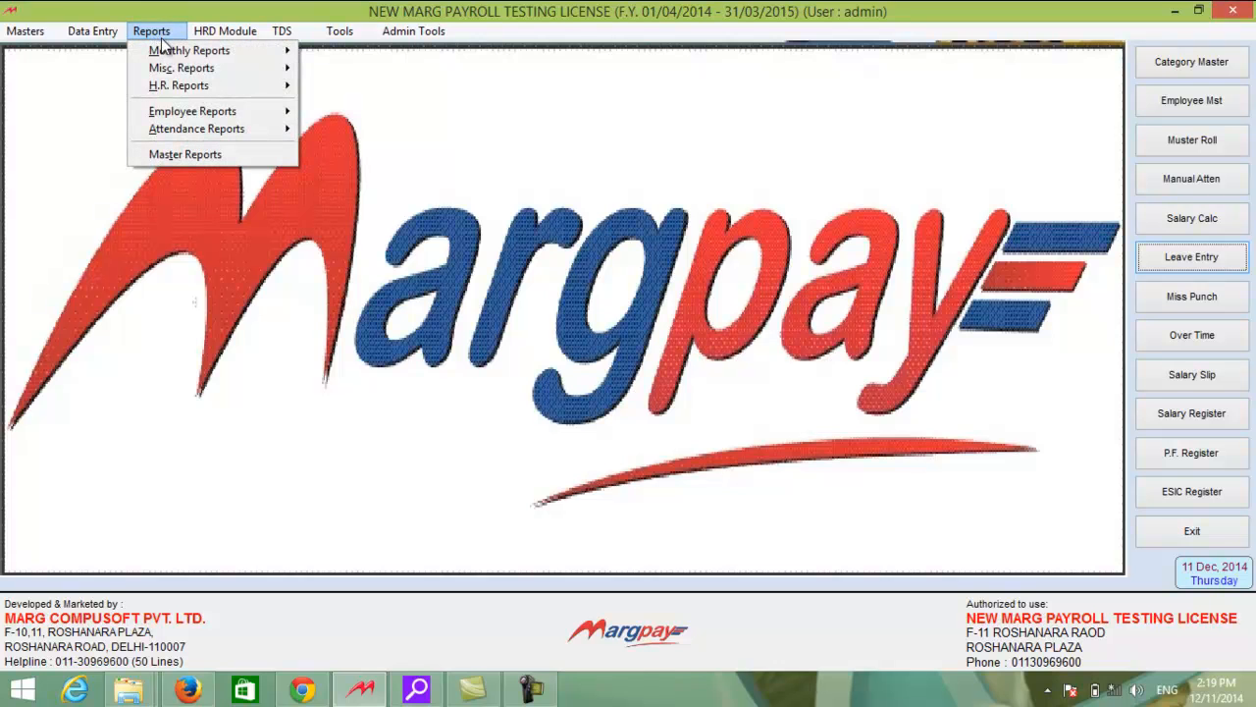
{"action": "mouse_move", "coordinate": [174, 50]}
{"action": "mouse_move", "coordinate": [174, 77]}
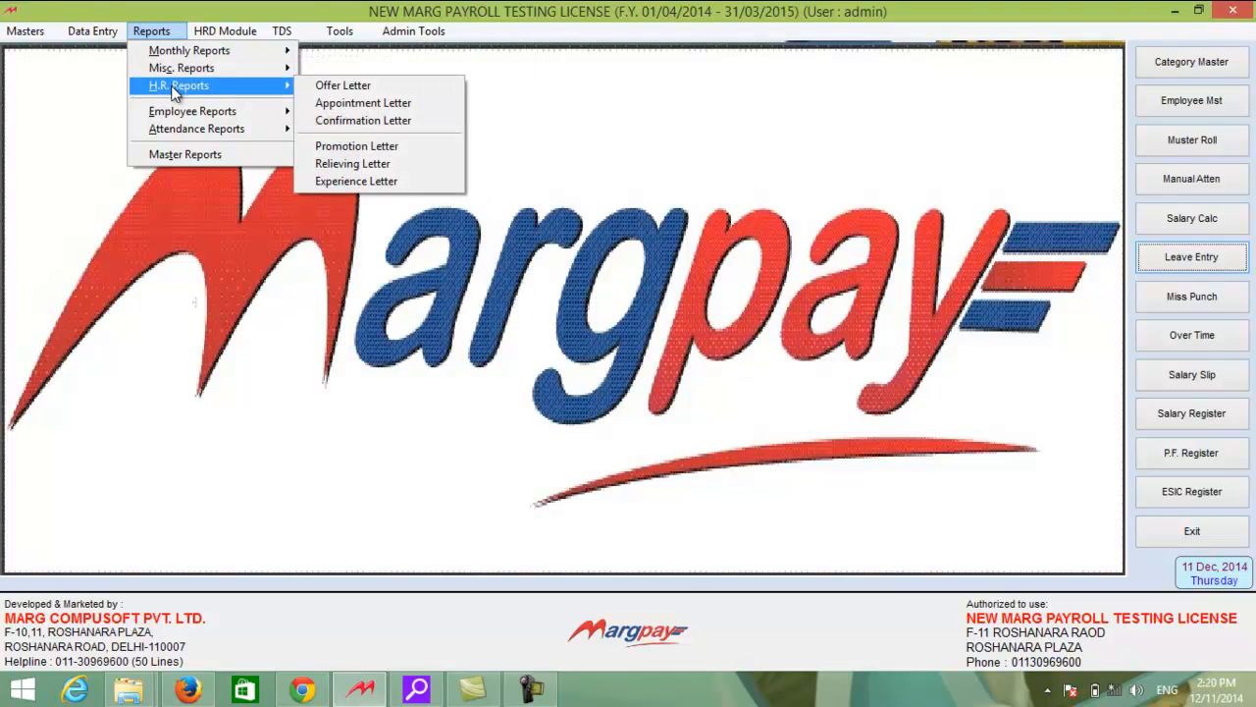
{"action": "mouse_move", "coordinate": [174, 115]}
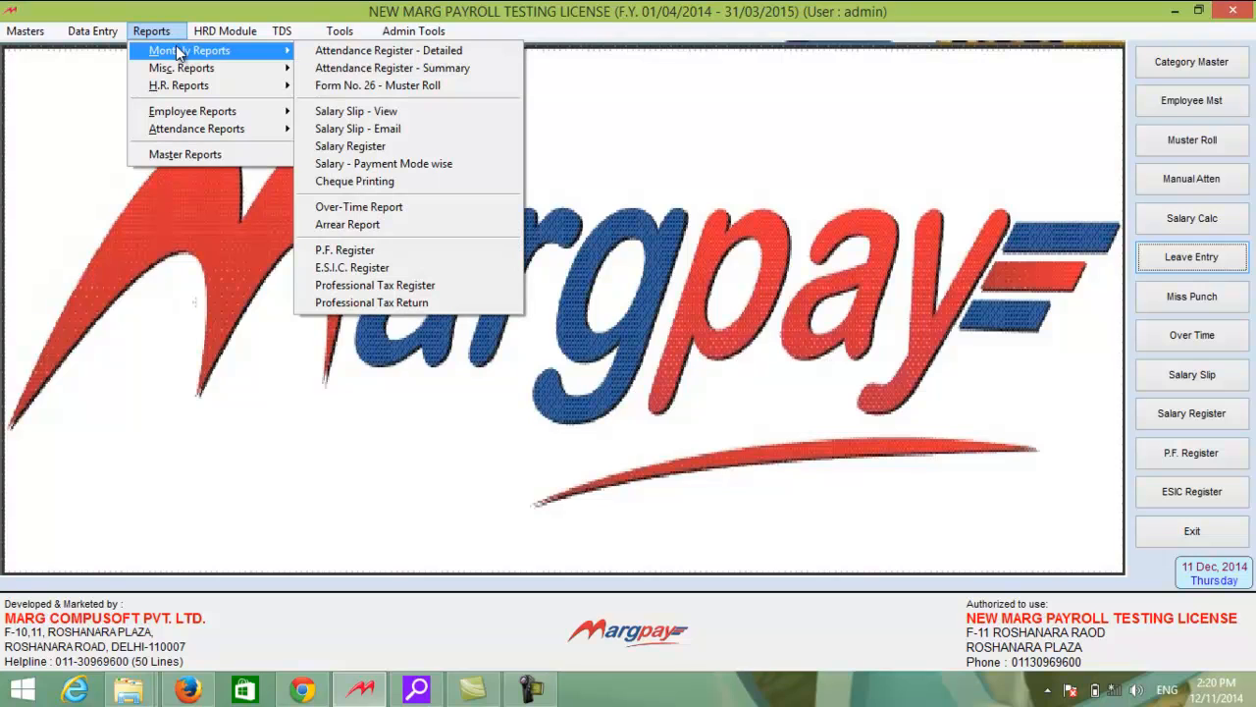
{"action": "left_click", "coordinate": [341, 58]}
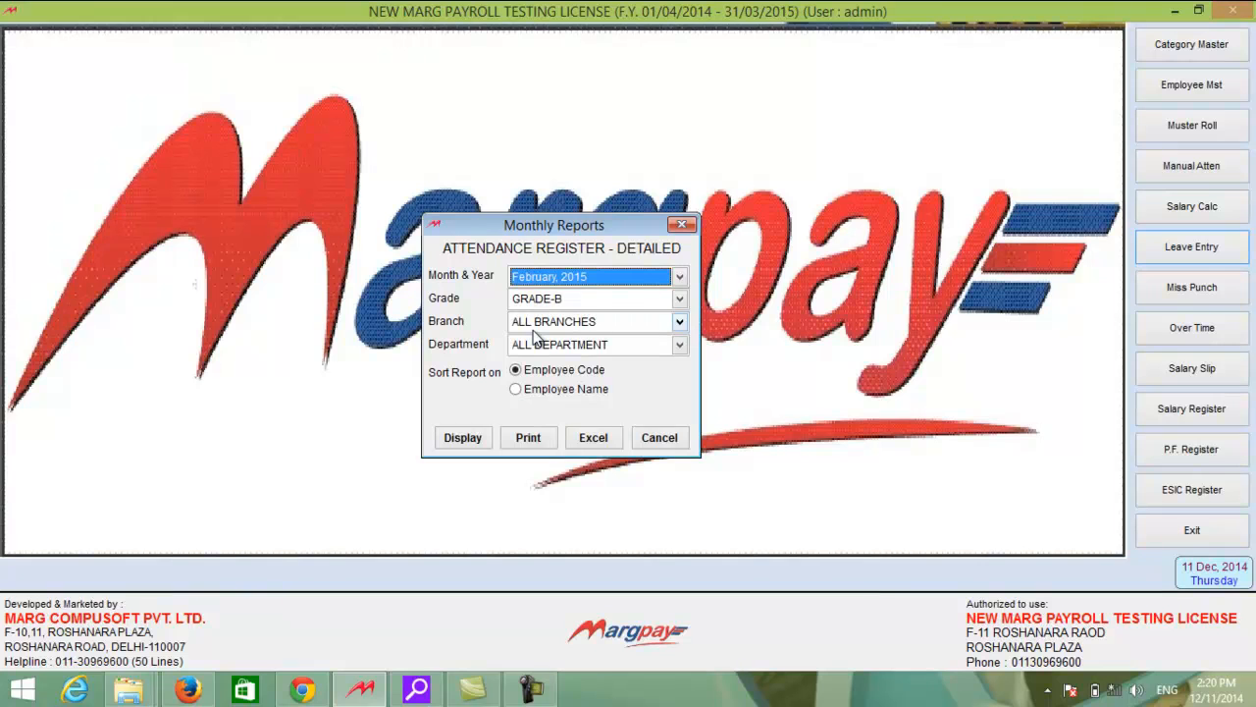
{"action": "key", "text": "Tab"}
{"action": "key", "text": "Tab"}
{"action": "key", "text": "Tab"}
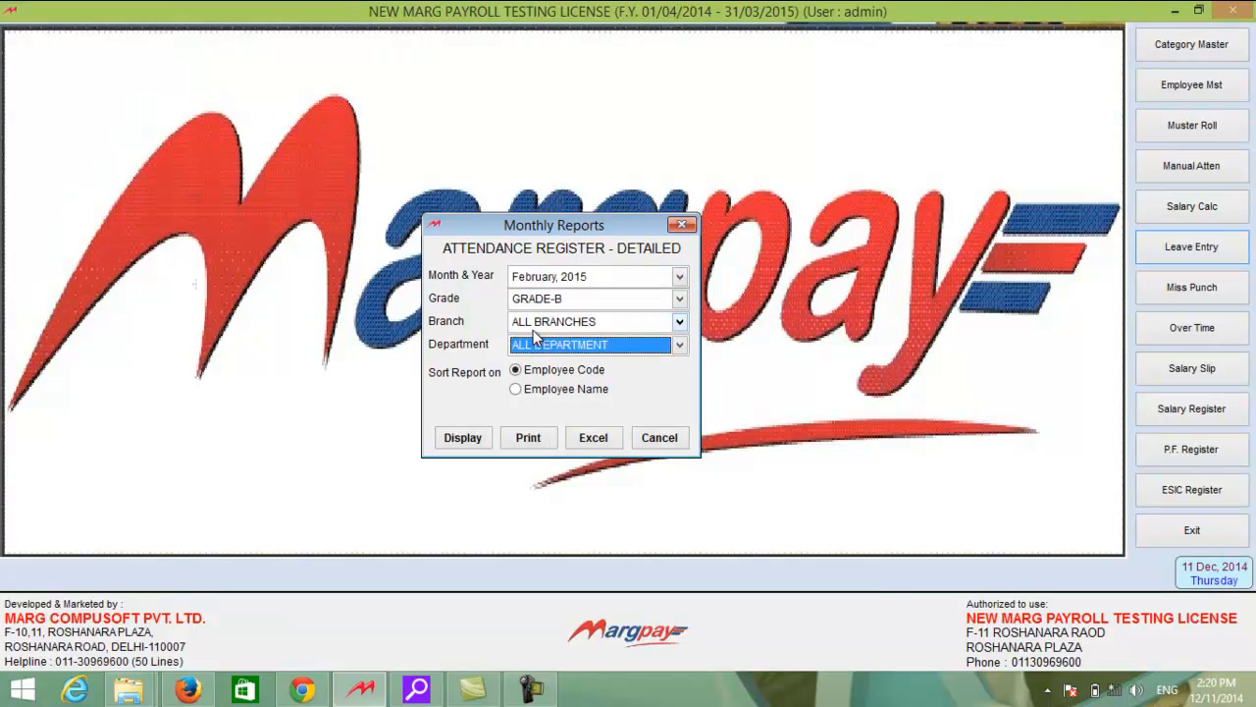
{"action": "left_click", "coordinate": [450, 441]}
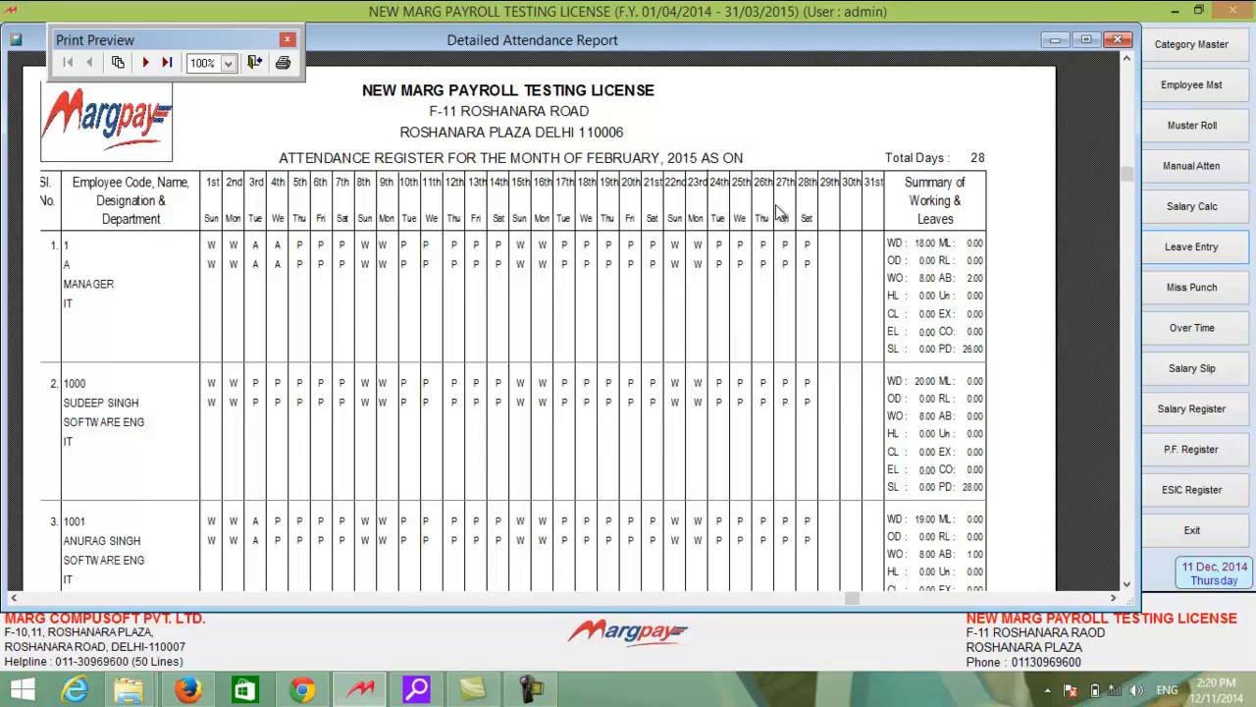
{"action": "key", "text": "Escape"}
Step: Display the attendance register summary for February, 2015 for GRADE-B, covering all branches and departments
{"action": "left_click", "coordinate": [153, 31]}
{"action": "mouse_move", "coordinate": [186, 50]}
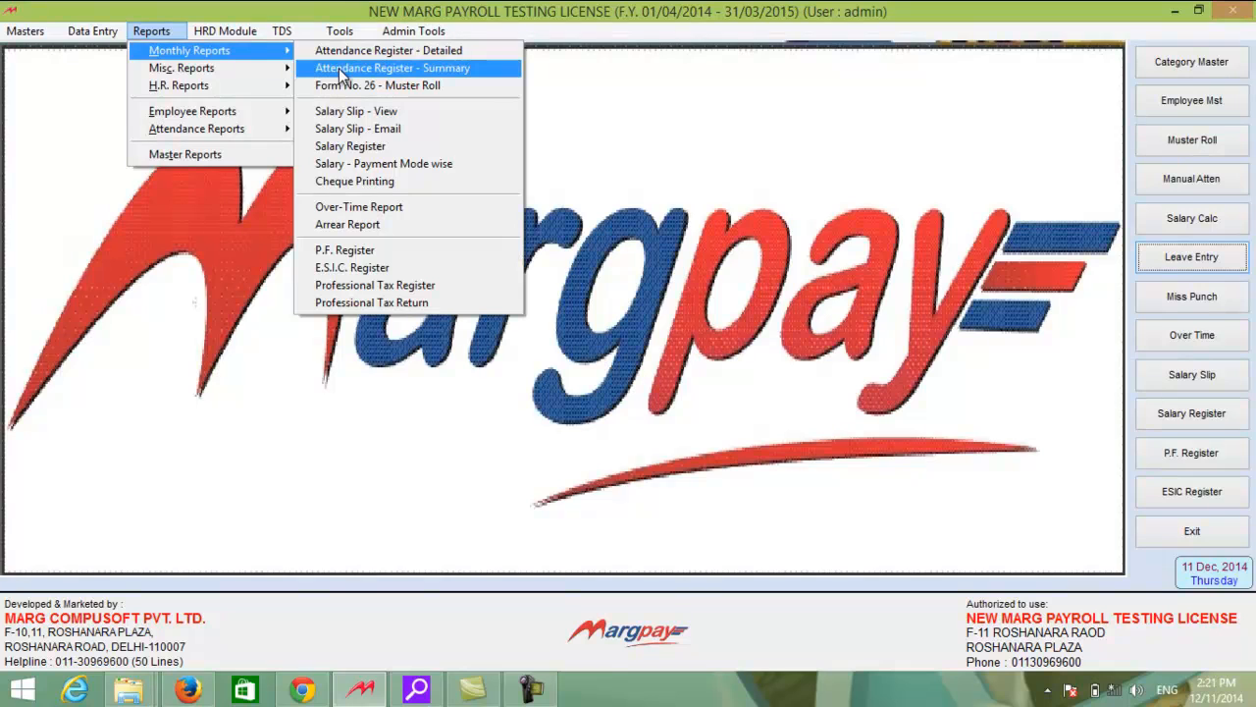
{"action": "left_click", "coordinate": [340, 69]}
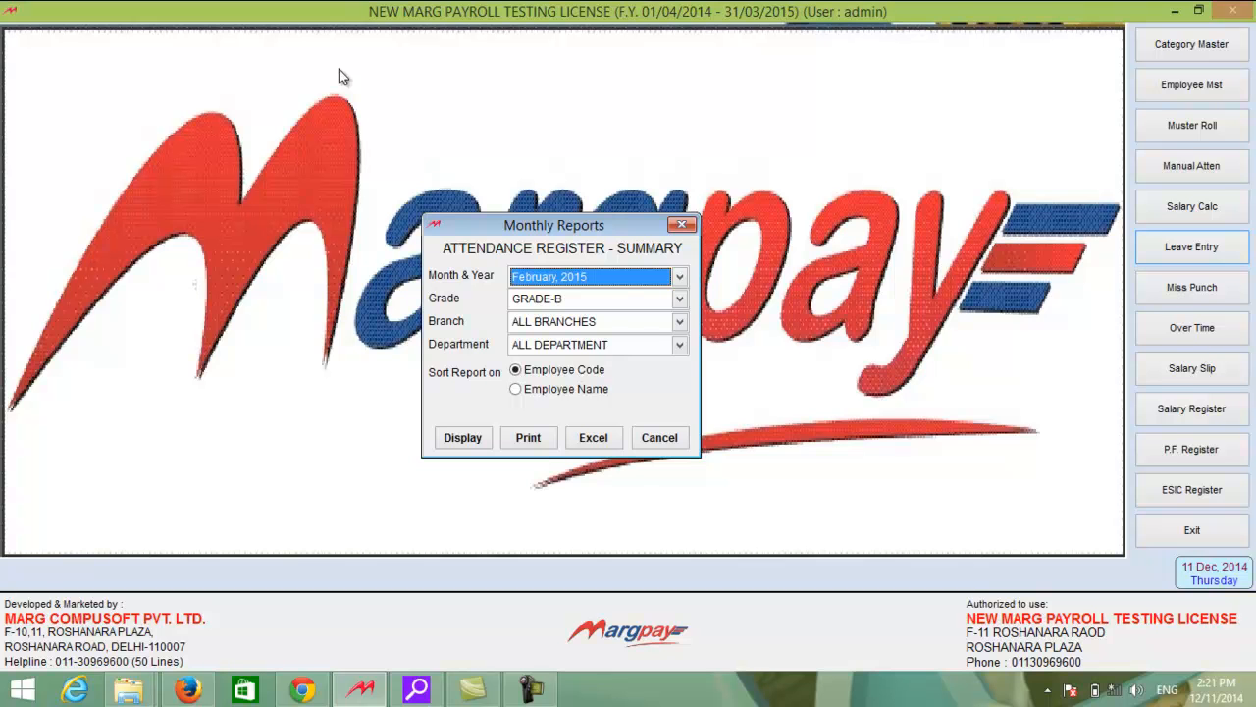
{"action": "key", "text": "Return"}
{"action": "key", "text": "Return"}
{"action": "key", "text": "Return"}
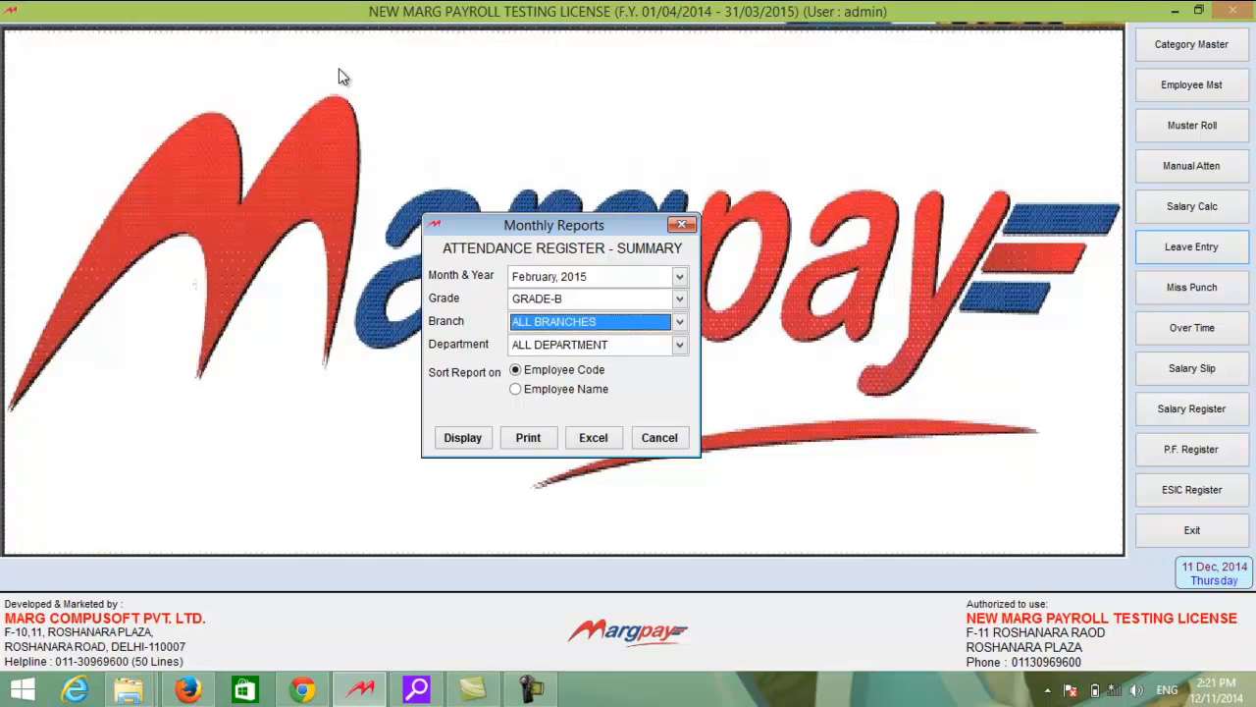
{"action": "left_click", "coordinate": [463, 439]}
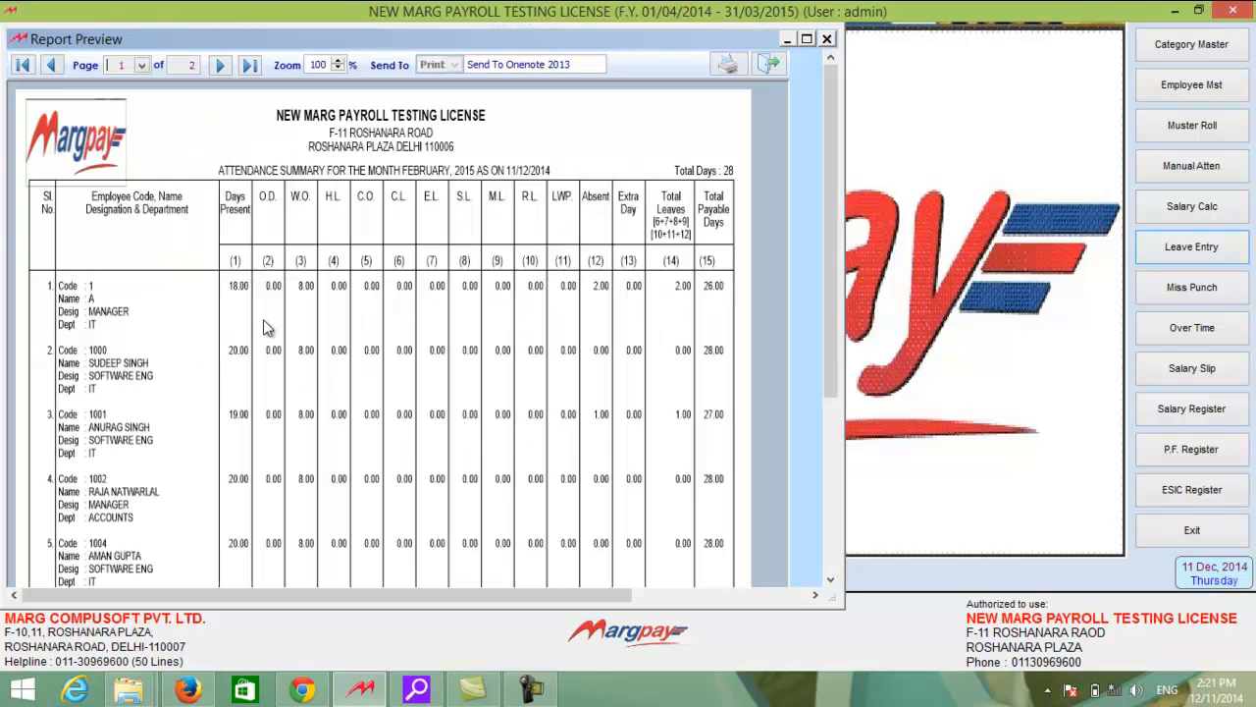
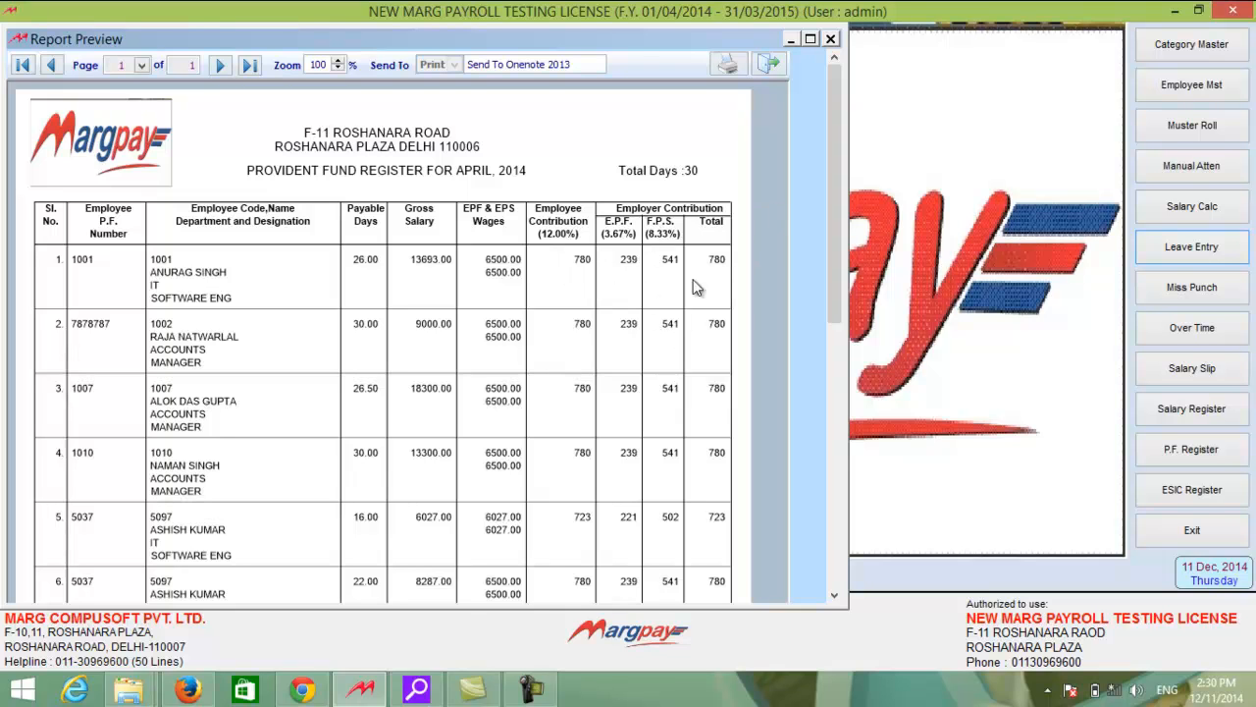
Step: Display the E.S.I.C. register for April, 2014 for all grades, branches and departments, sorted by employee code
{"action": "left_click", "coordinate": [152, 32]}
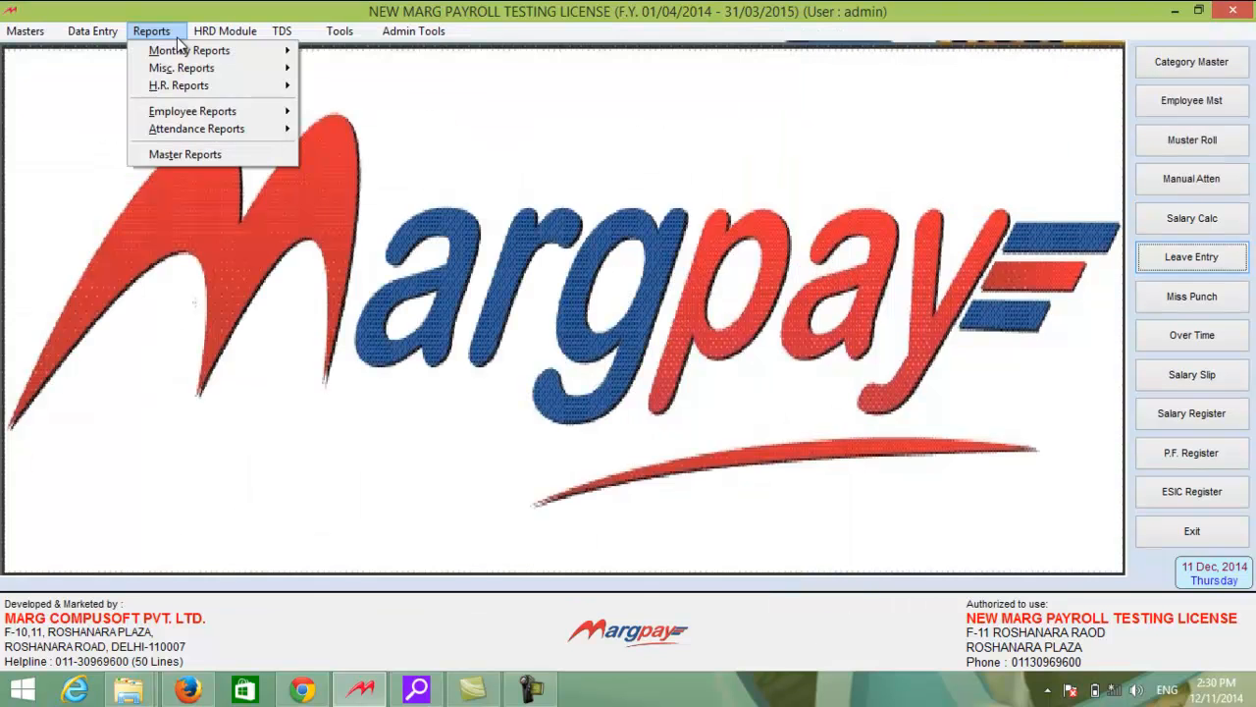
{"action": "mouse_move", "coordinate": [210, 50]}
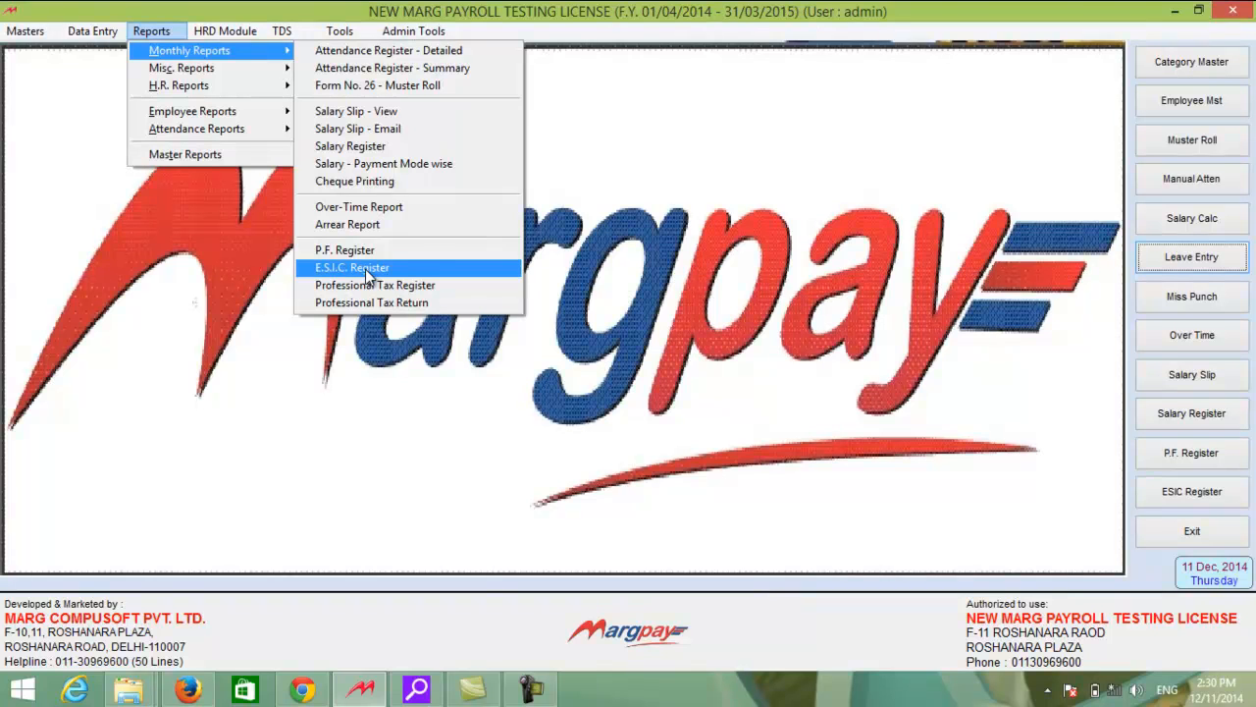
{"action": "left_click", "coordinate": [368, 275]}
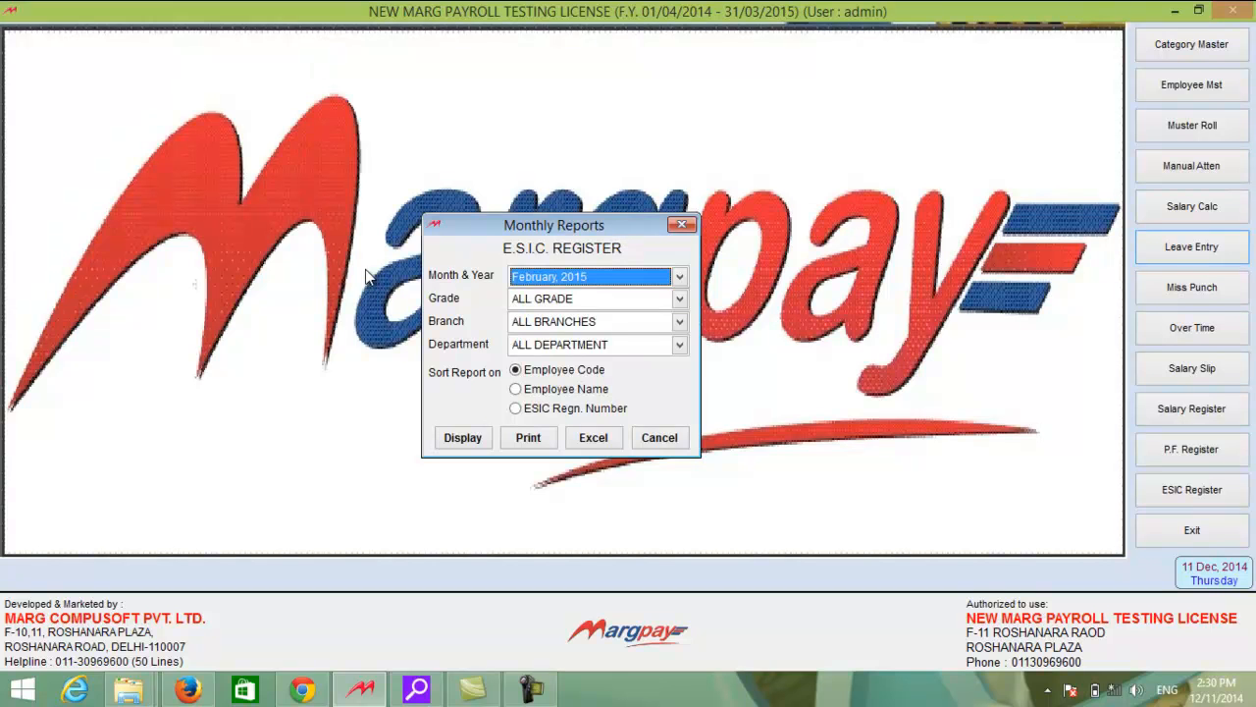
{"action": "key", "text": "a"}
{"action": "key", "text": "Return"}
{"action": "key", "text": "Return"}
{"action": "key", "text": "Return"}
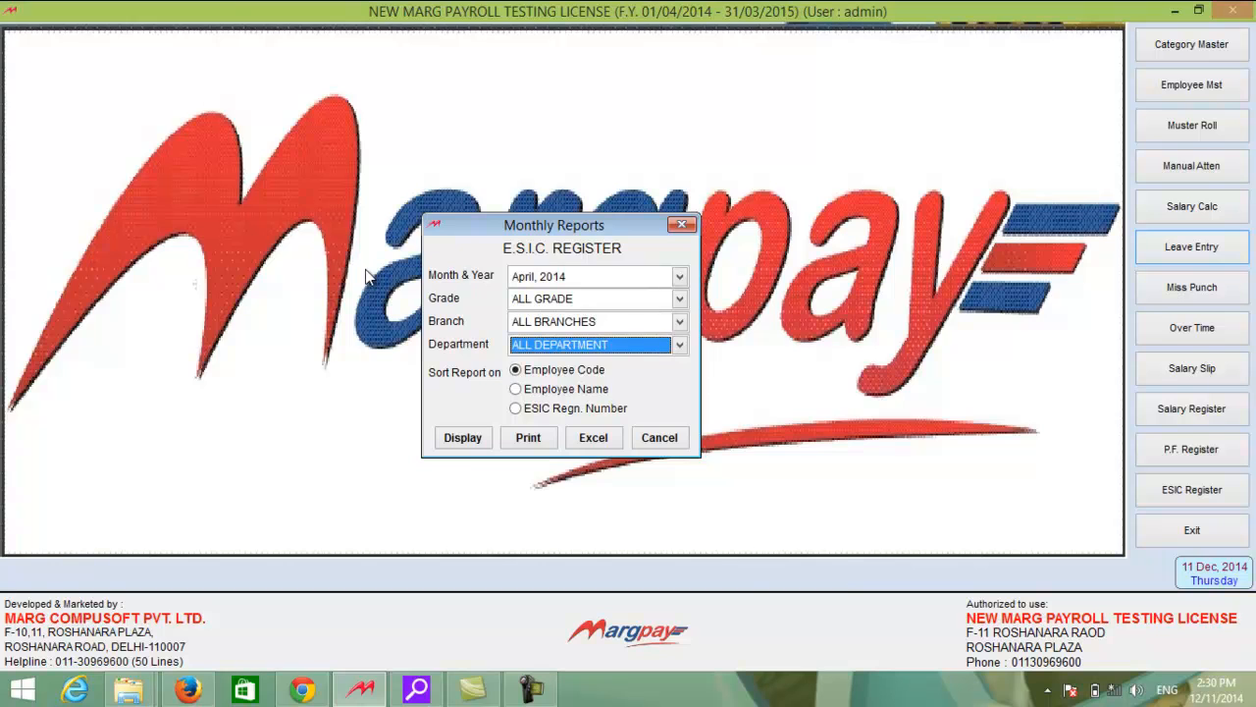
{"action": "key", "text": "Return"}
{"action": "key", "text": "Return"}
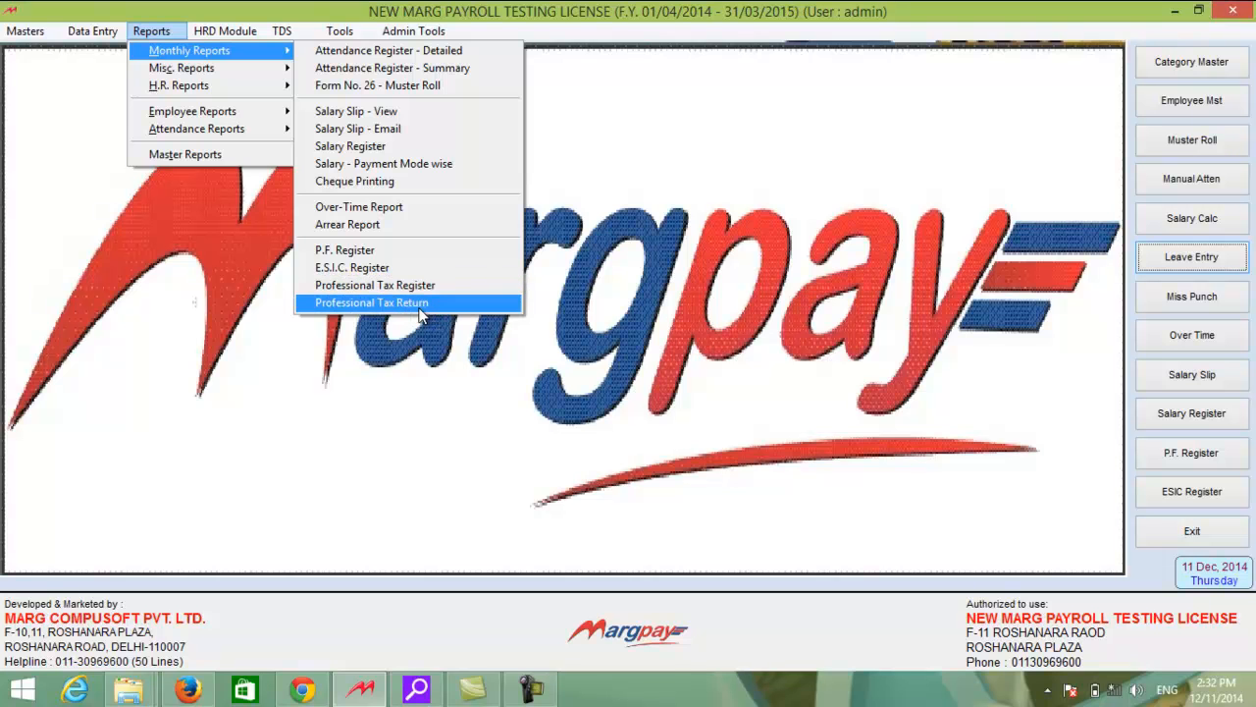
{"action": "mouse_move", "coordinate": [251, 70]}
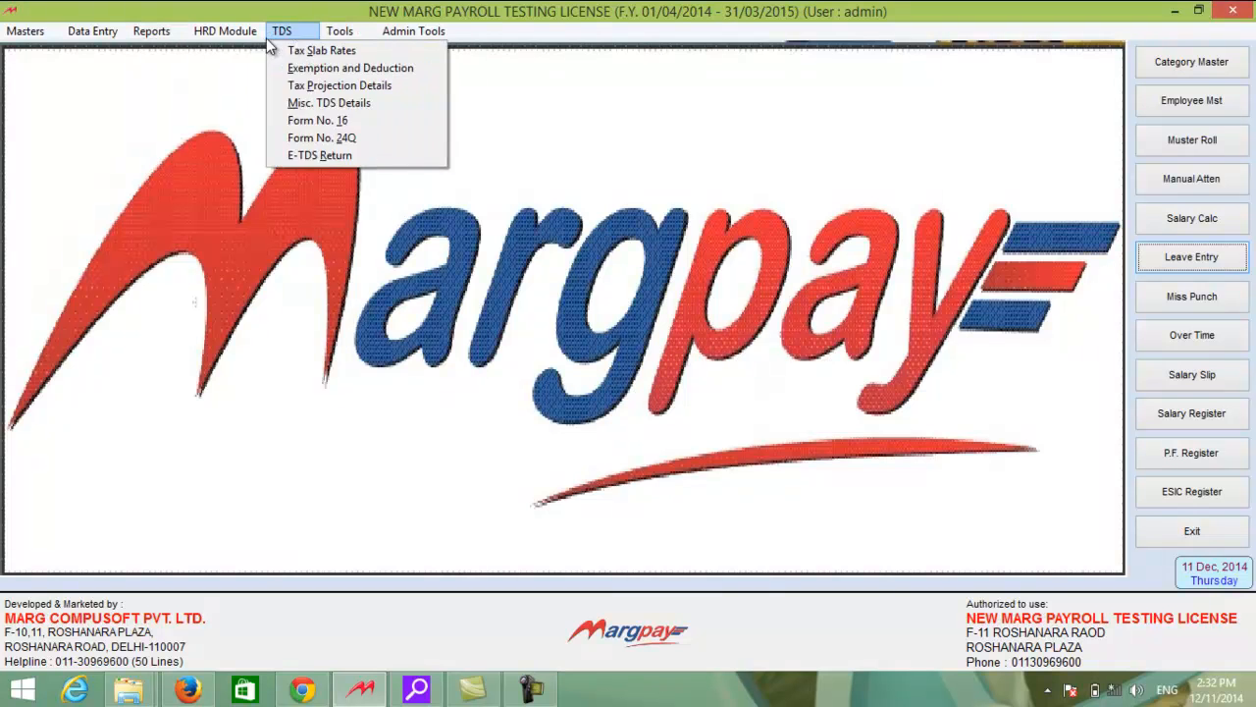
{"action": "mouse_move", "coordinate": [237, 34]}
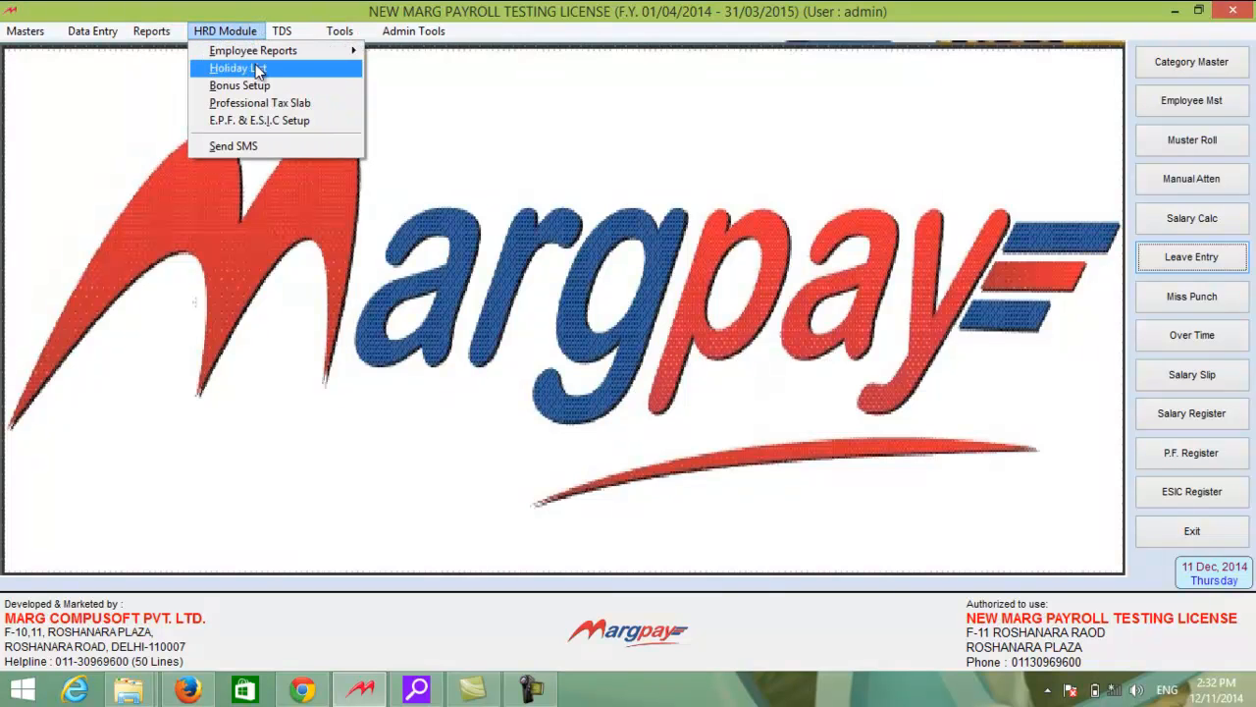
Step: Review and close the holiday setup, and display the holiday list report for January, 2014 - December, 2014
{"action": "left_click", "coordinate": [254, 67]}
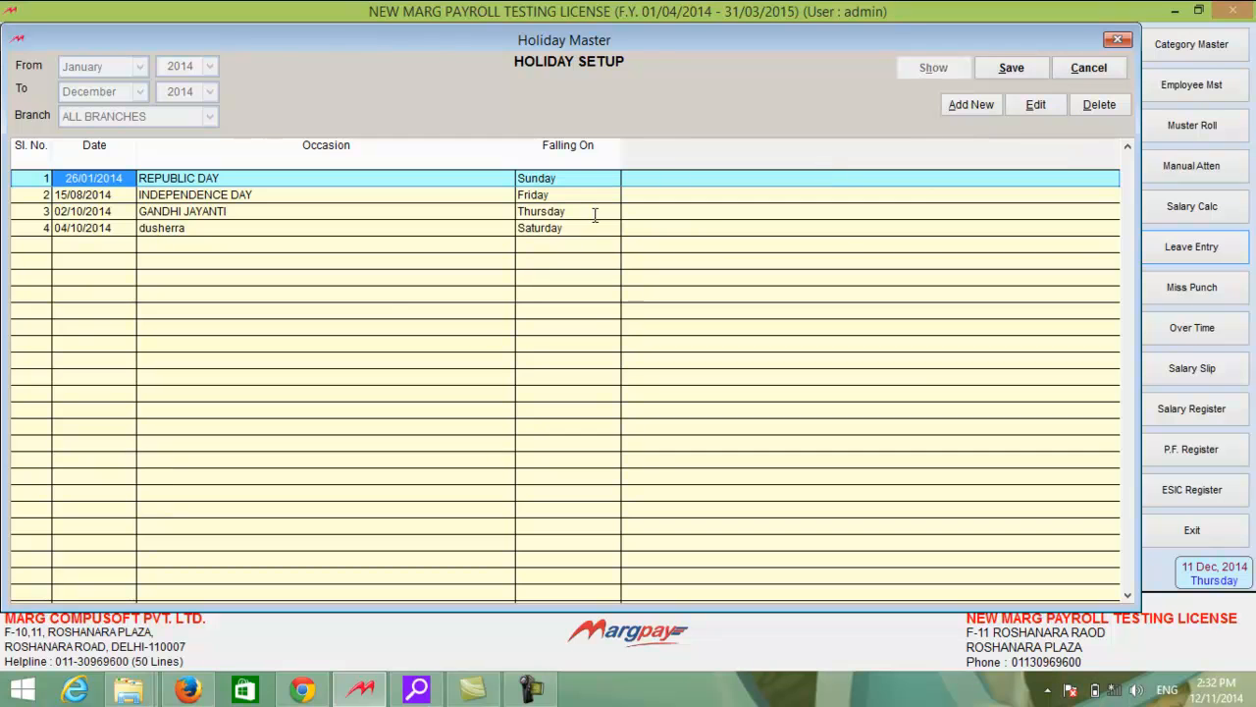
{"action": "left_click", "coordinate": [1118, 39]}
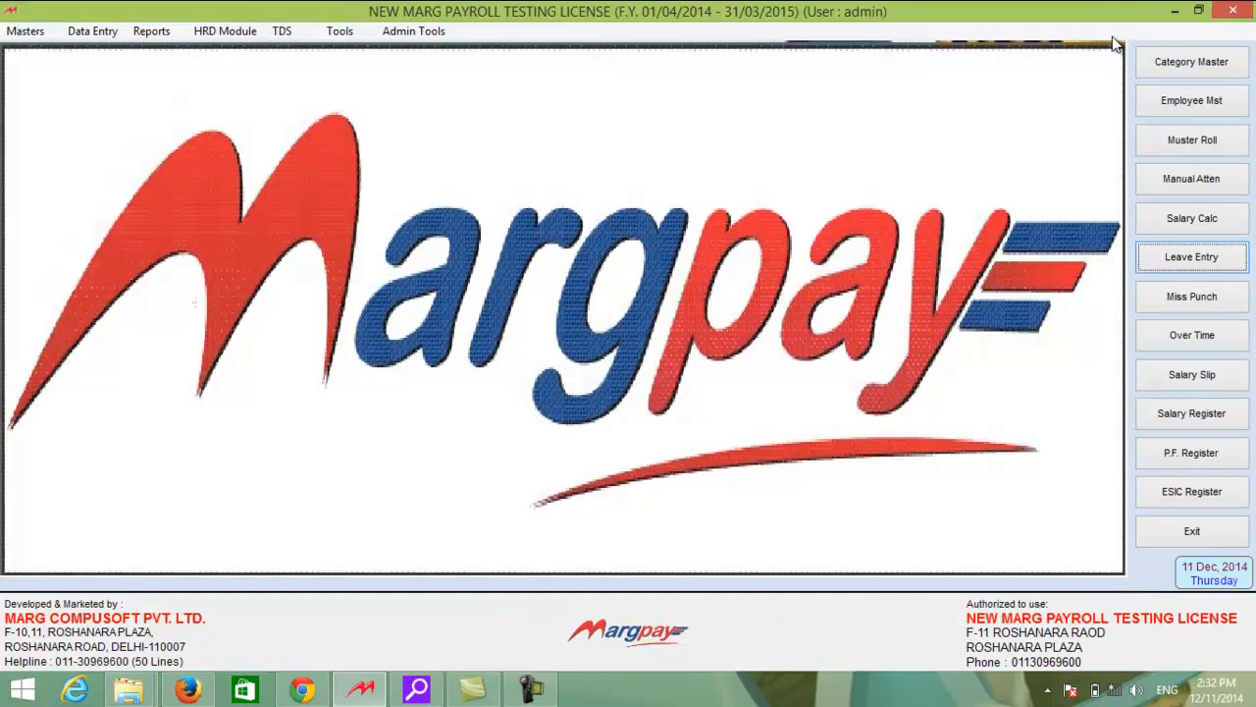
{"action": "left_click", "coordinate": [149, 33]}
{"action": "mouse_move", "coordinate": [184, 71]}
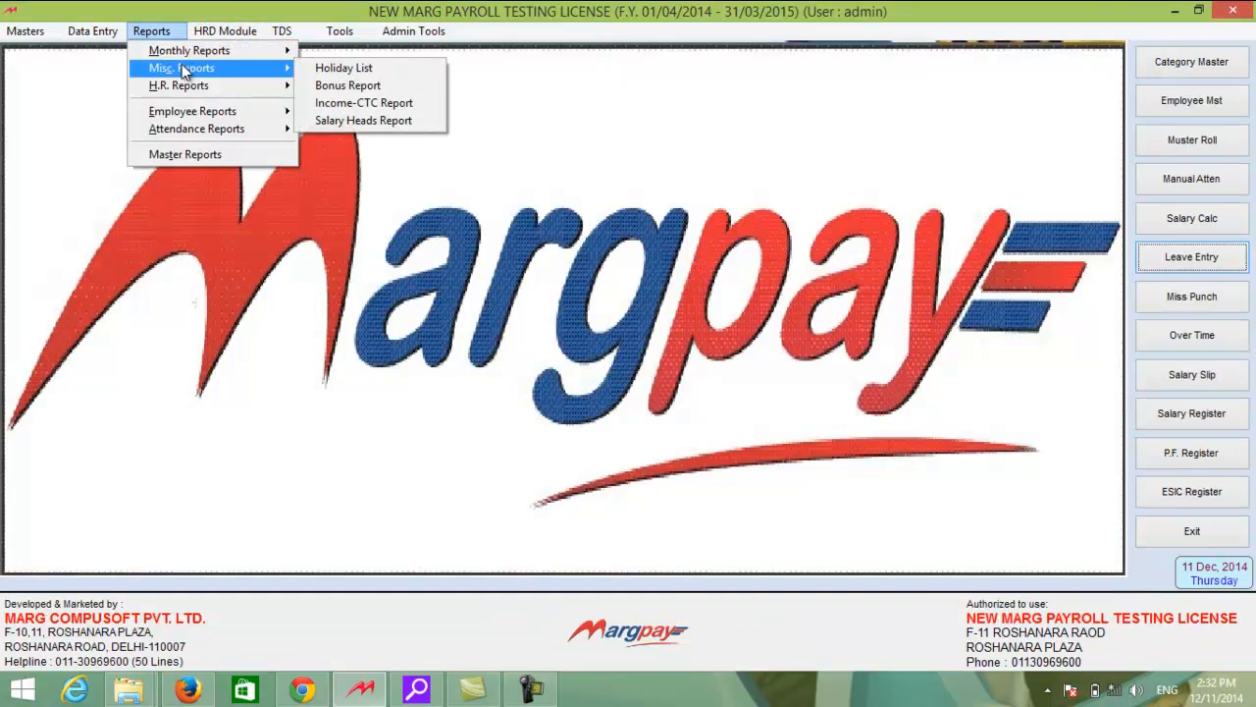
{"action": "left_click", "coordinate": [391, 73]}
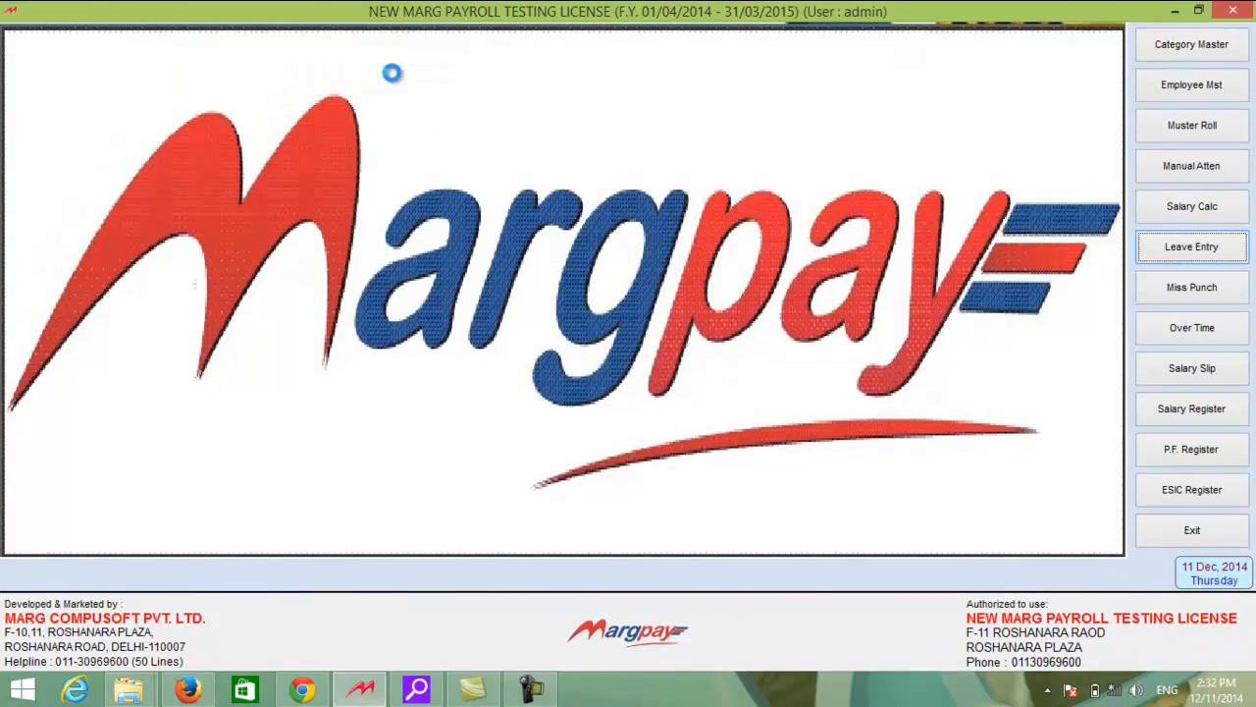
{"action": "left_click", "coordinate": [490, 297]}
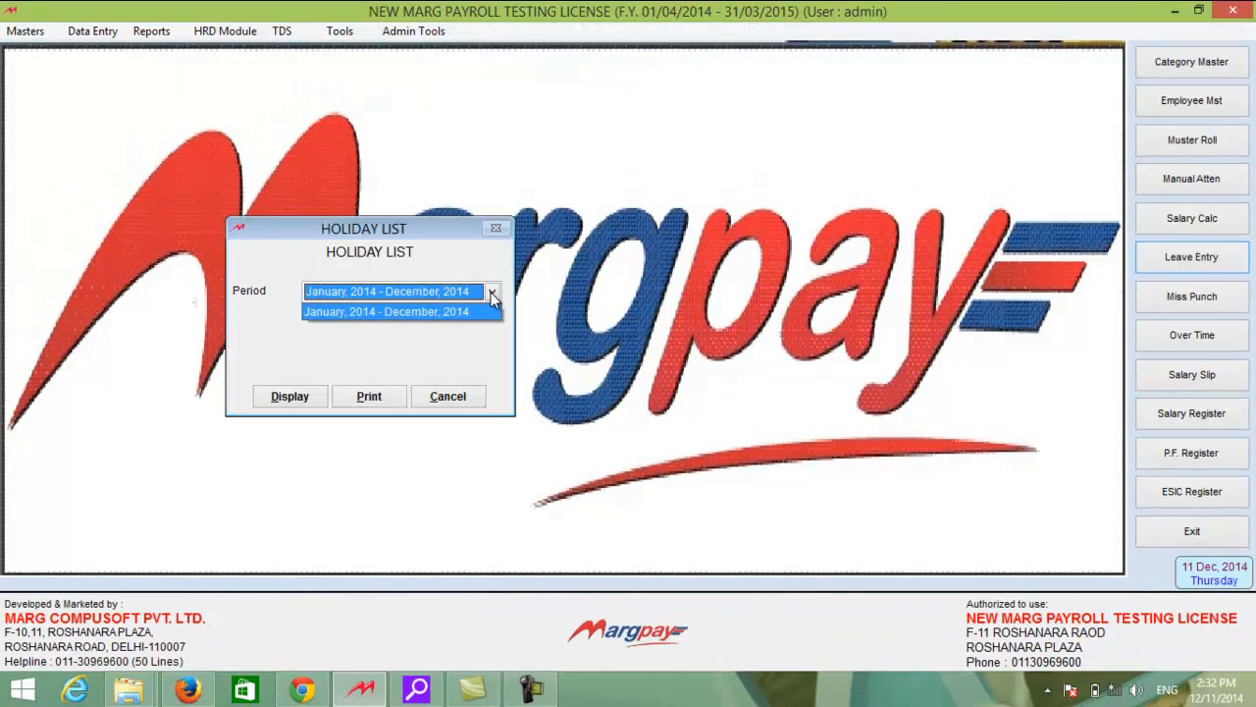
{"action": "left_click", "coordinate": [423, 314]}
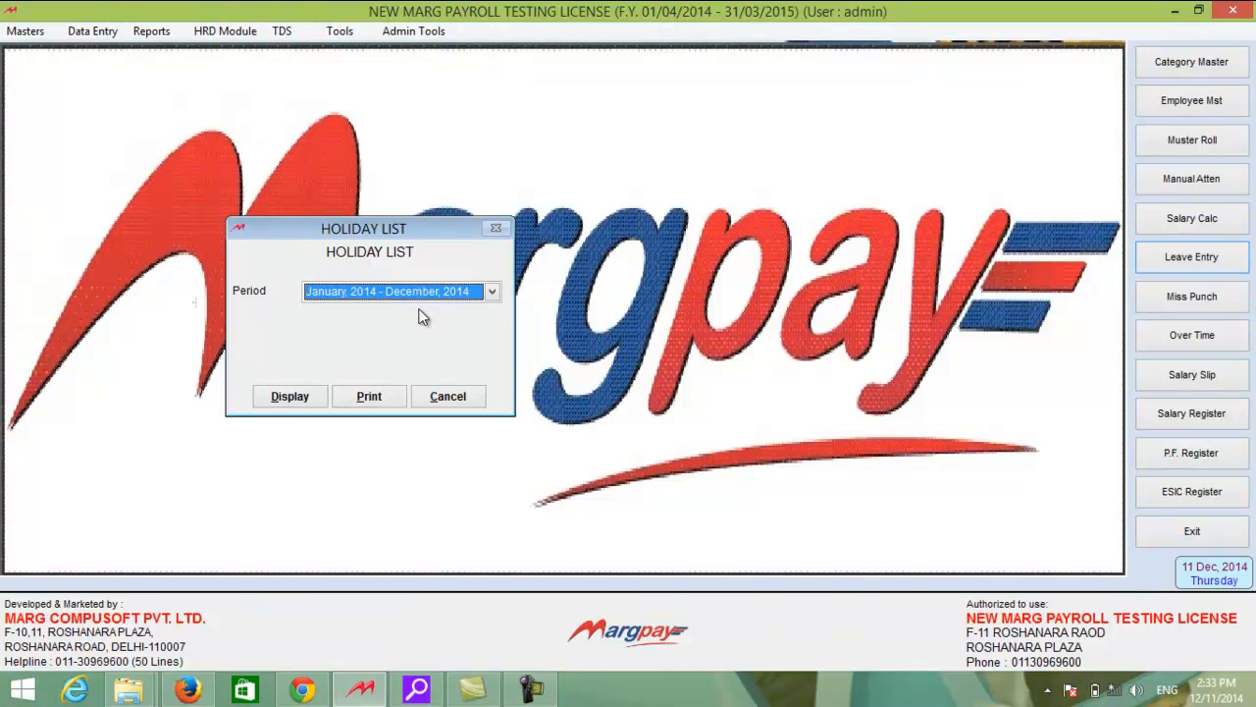
{"action": "left_click", "coordinate": [292, 395]}
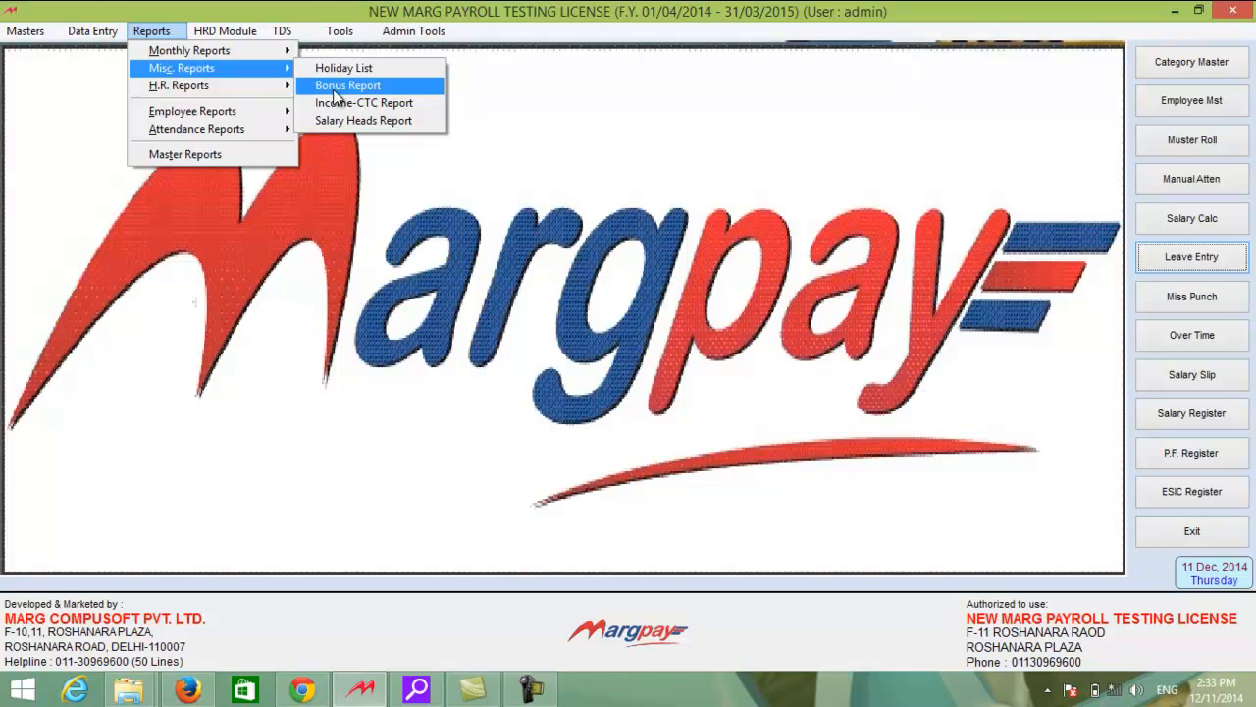
Step: Display the bonus payment report for GRADE-B, ordered by employee code
{"action": "left_click", "coordinate": [347, 85]}
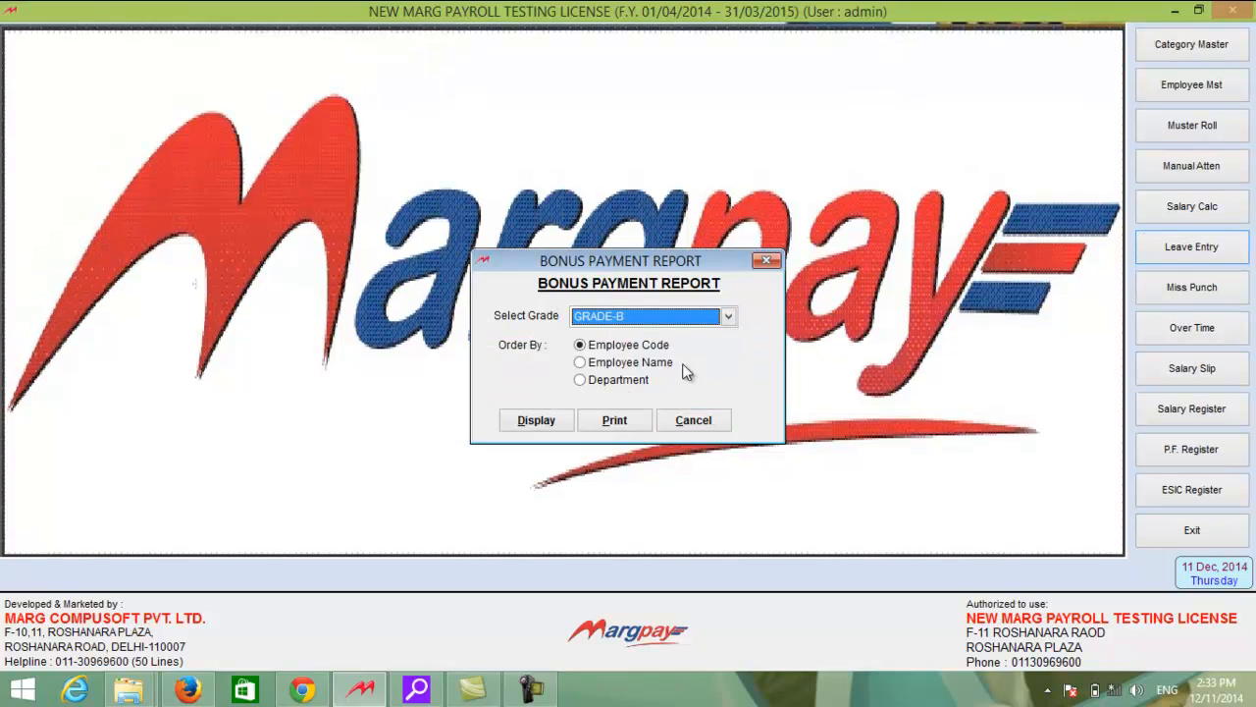
{"action": "left_click", "coordinate": [536, 420]}
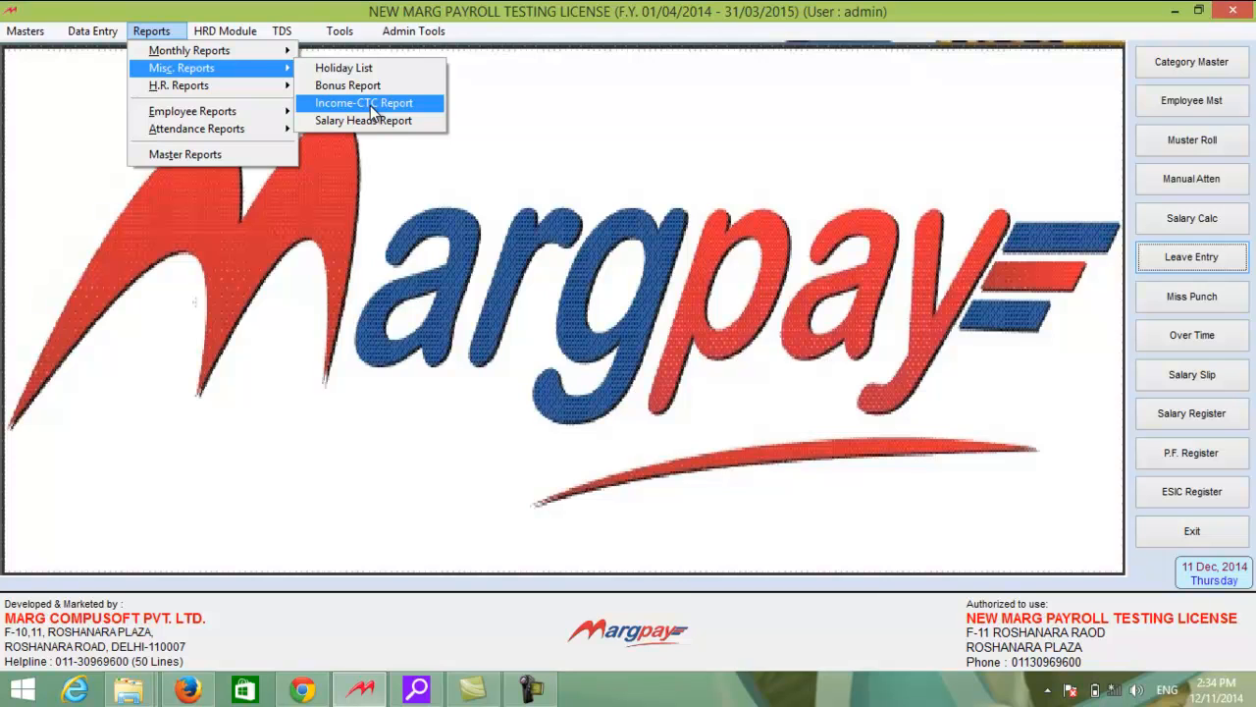
Step: Display the detailed department-wise salary report for GRADE-B, CHANDIGARH branch, with only the IT department selected
{"action": "left_click", "coordinate": [370, 105]}
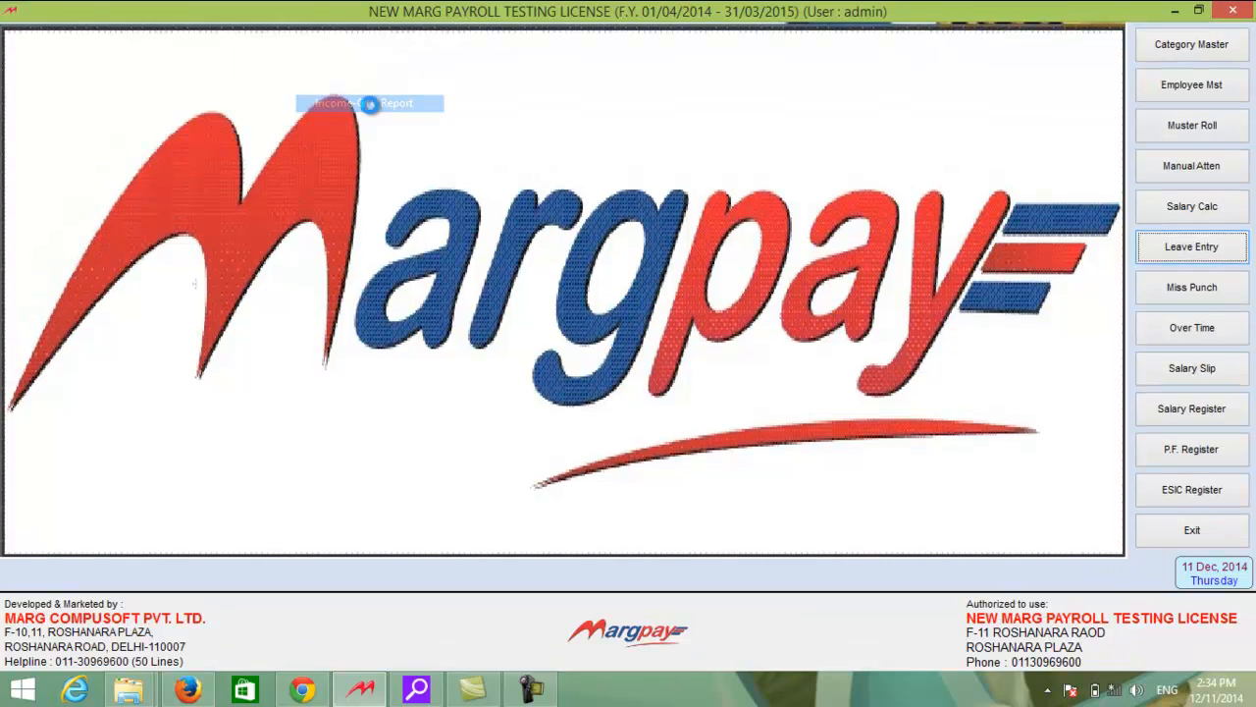
{"action": "key", "text": "Return"}
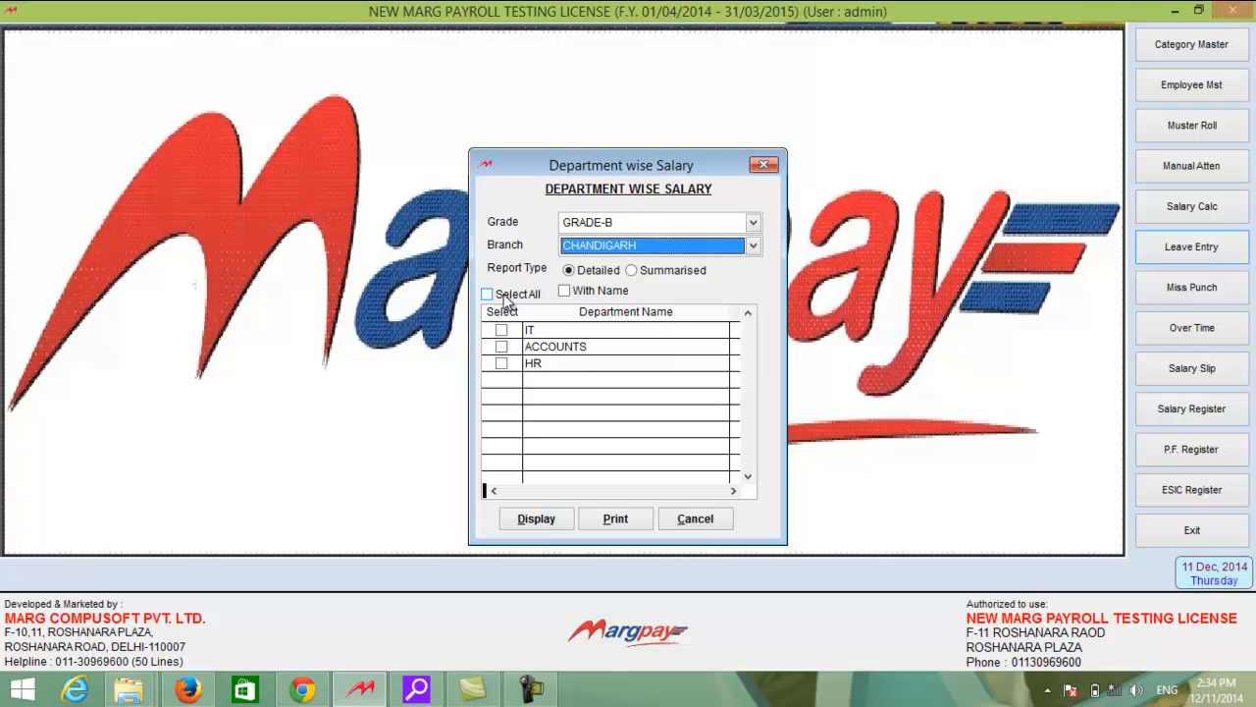
{"action": "left_click", "coordinate": [502, 331]}
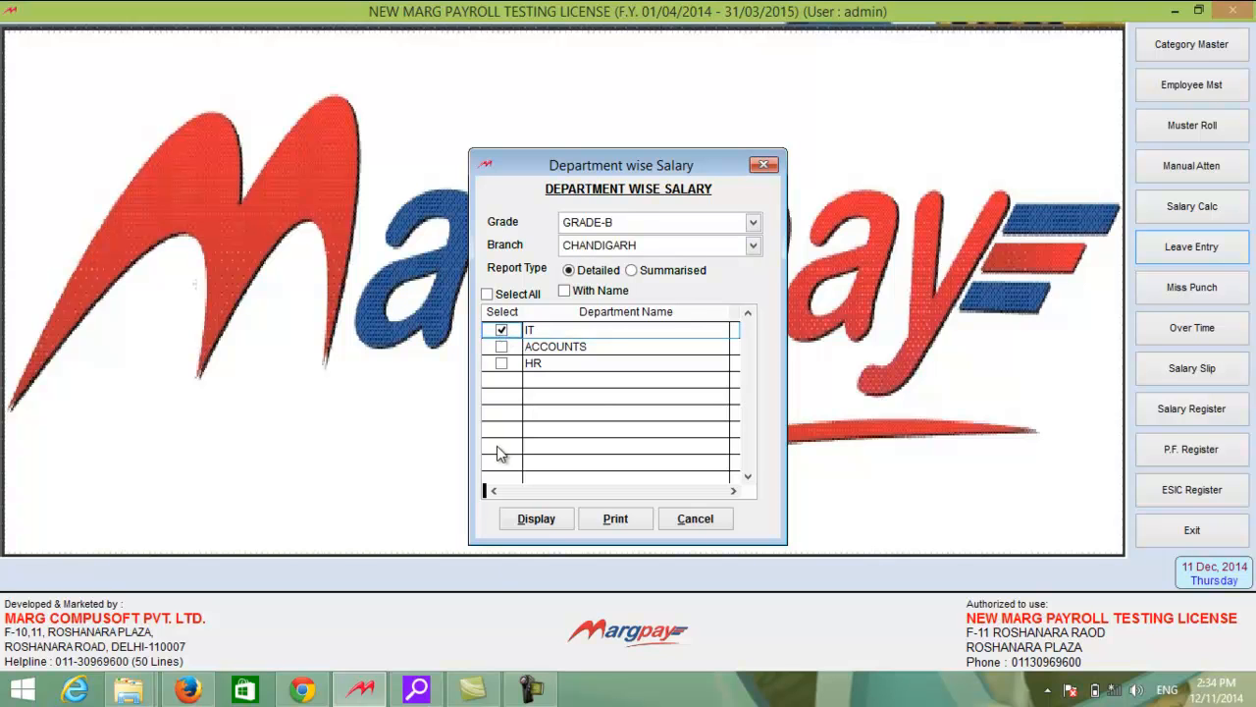
{"action": "left_click", "coordinate": [533, 517]}
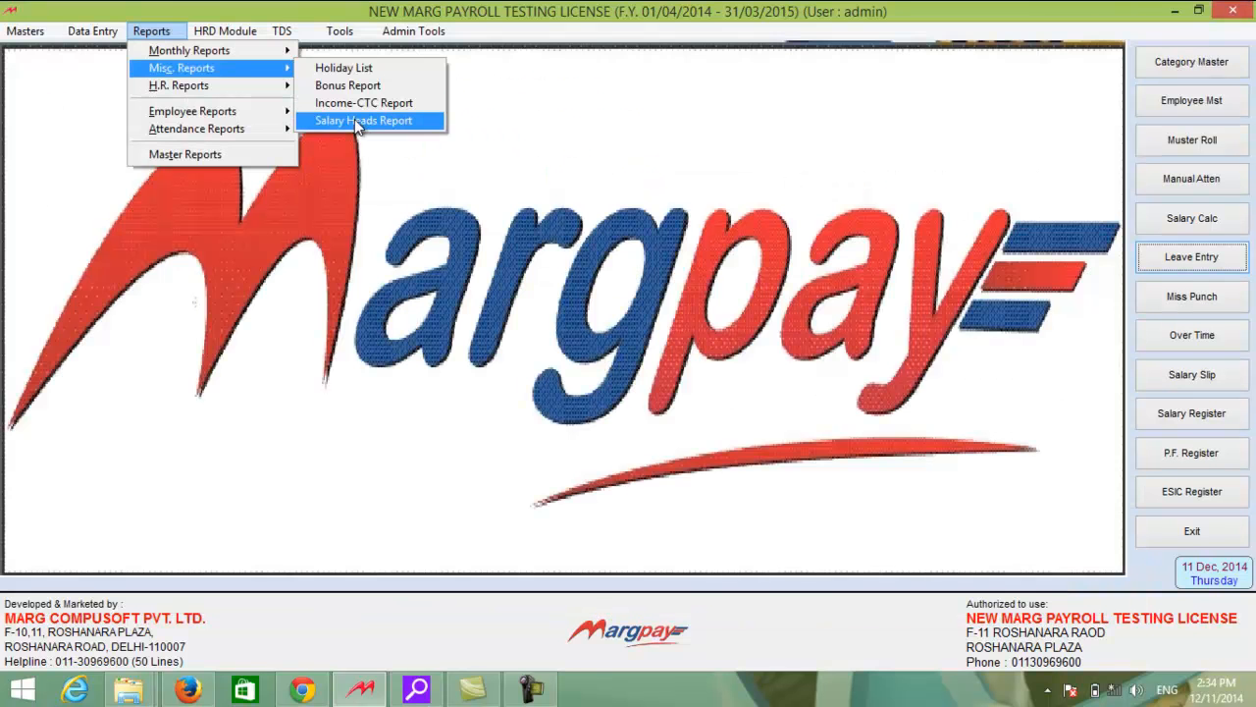
Step: Display the income and deduction heads report for GRADE-B with the period 01/04/2014
{"action": "left_click", "coordinate": [356, 121]}
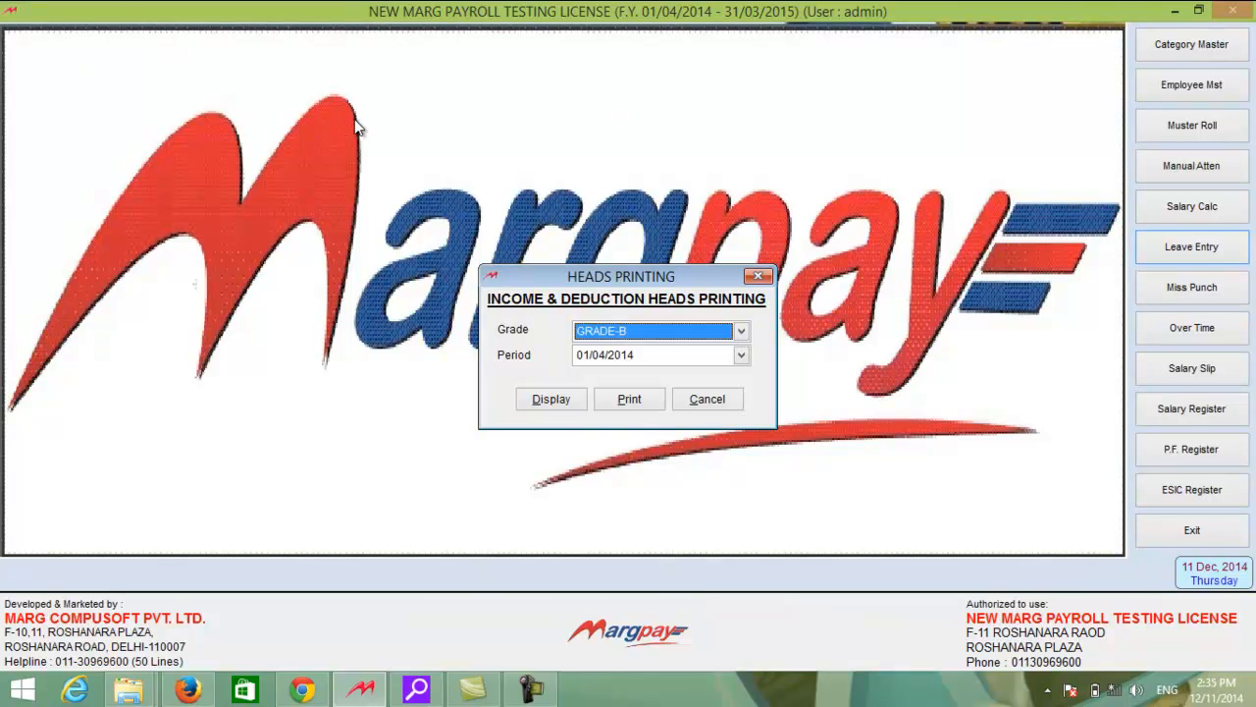
{"action": "key", "text": "Return"}
{"action": "key", "text": "Return"}
{"action": "key", "text": "Return"}
{"action": "key", "text": "Return"}
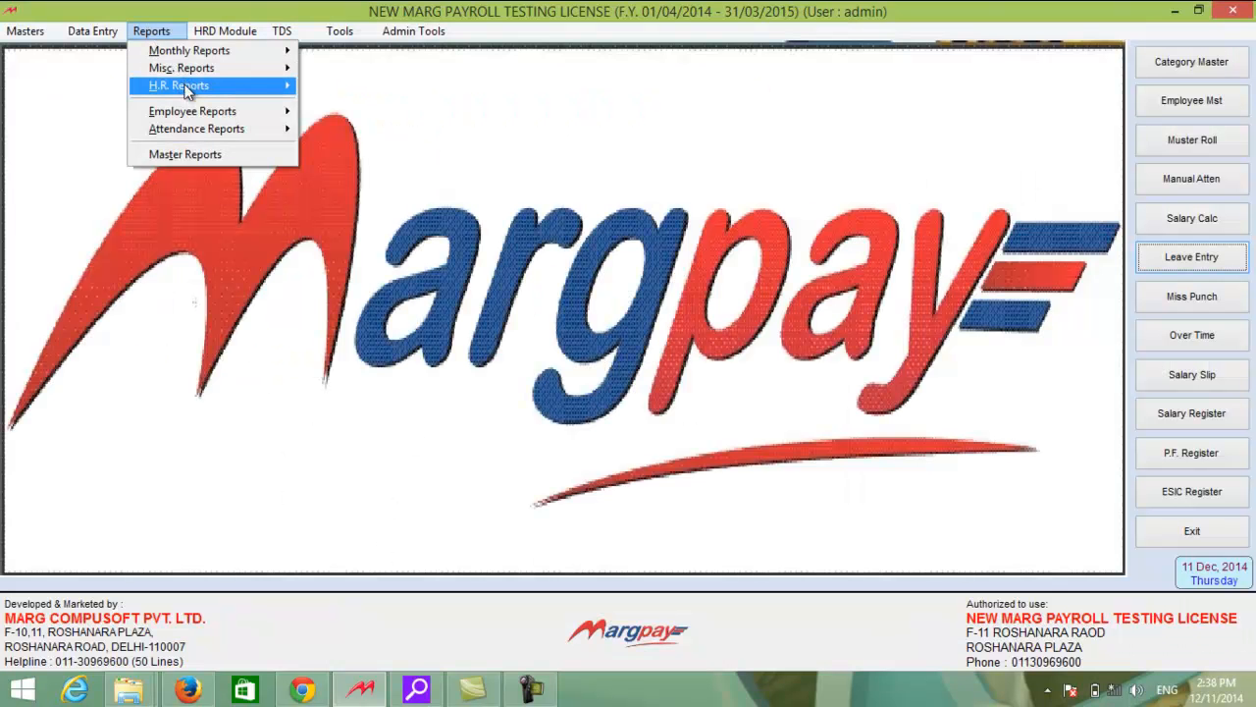
{"action": "mouse_move", "coordinate": [188, 93]}
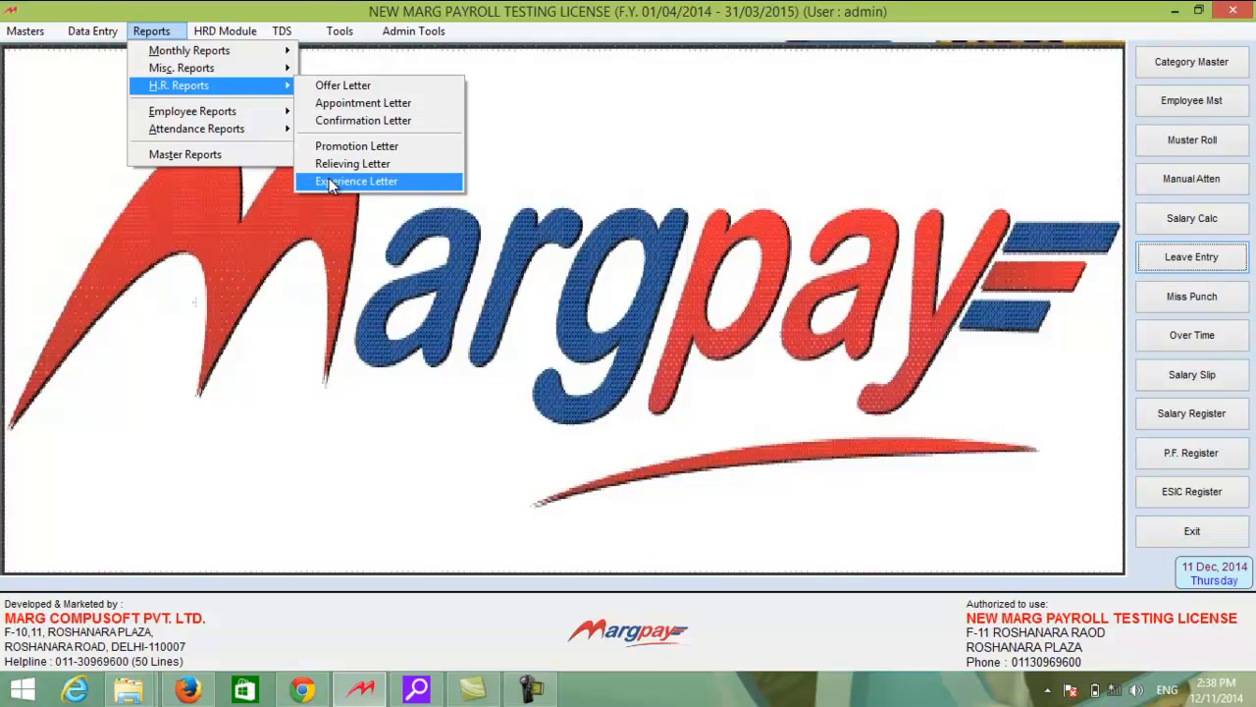
{"action": "left_click", "coordinate": [225, 31]}
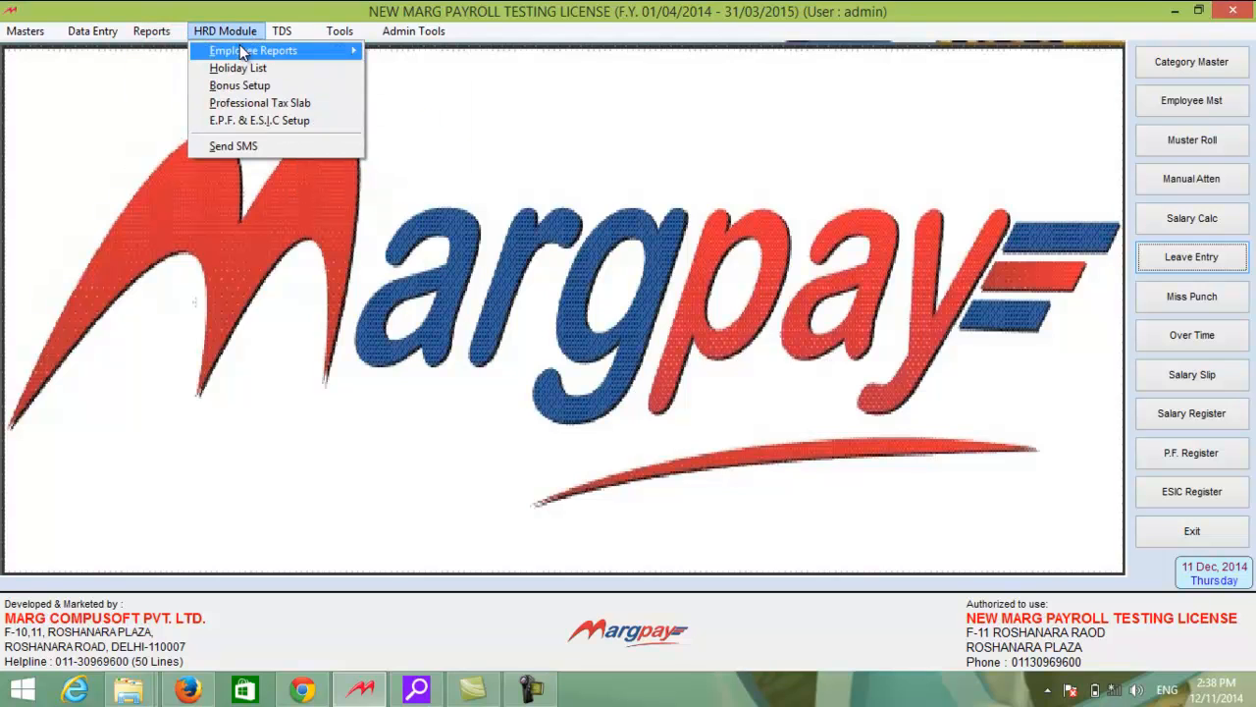
{"action": "mouse_move", "coordinate": [242, 54]}
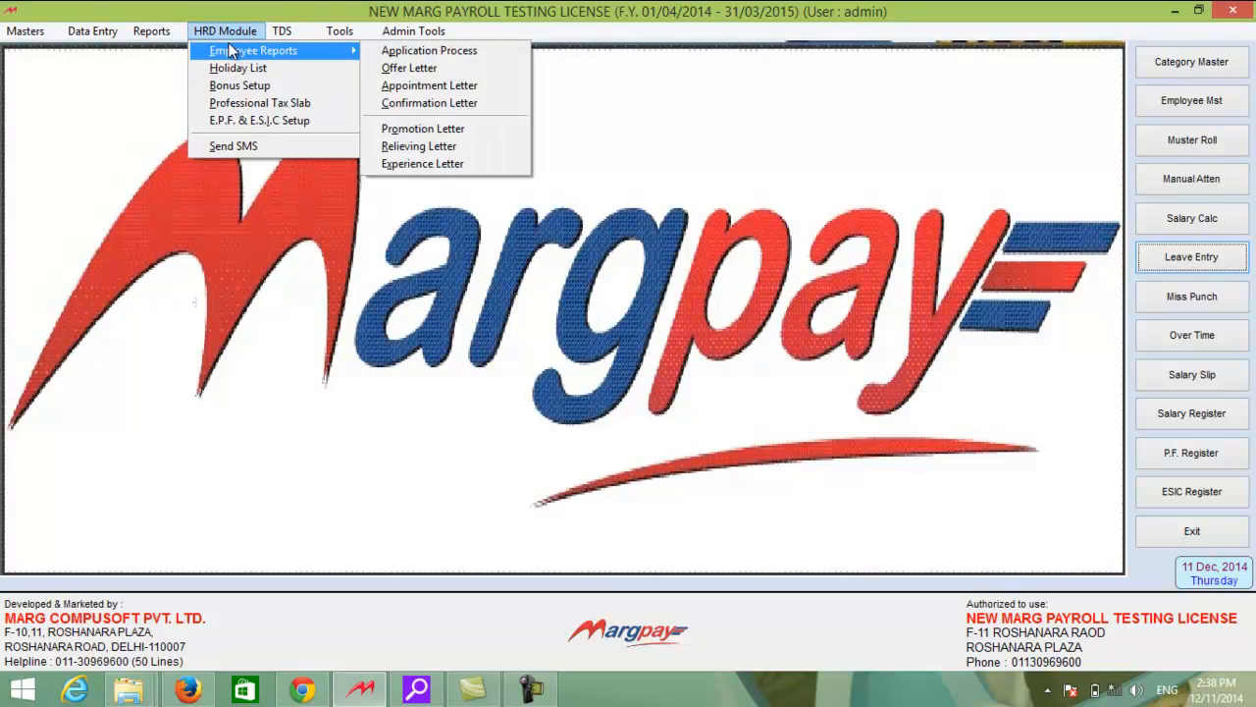
Step: Display the single-employee master report for the GRADE-B IT manager in CHANDIGARH, including its earnings and deductions, and close it
{"action": "left_click", "coordinate": [157, 30]}
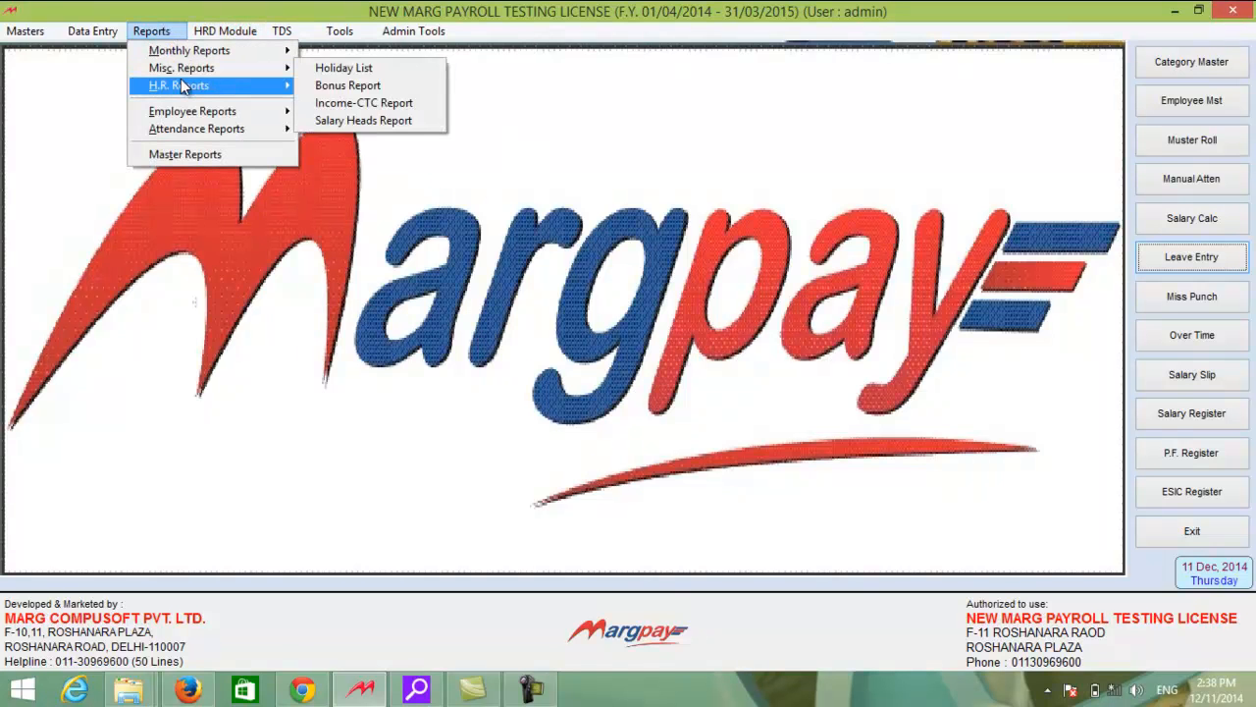
{"action": "mouse_move", "coordinate": [189, 114]}
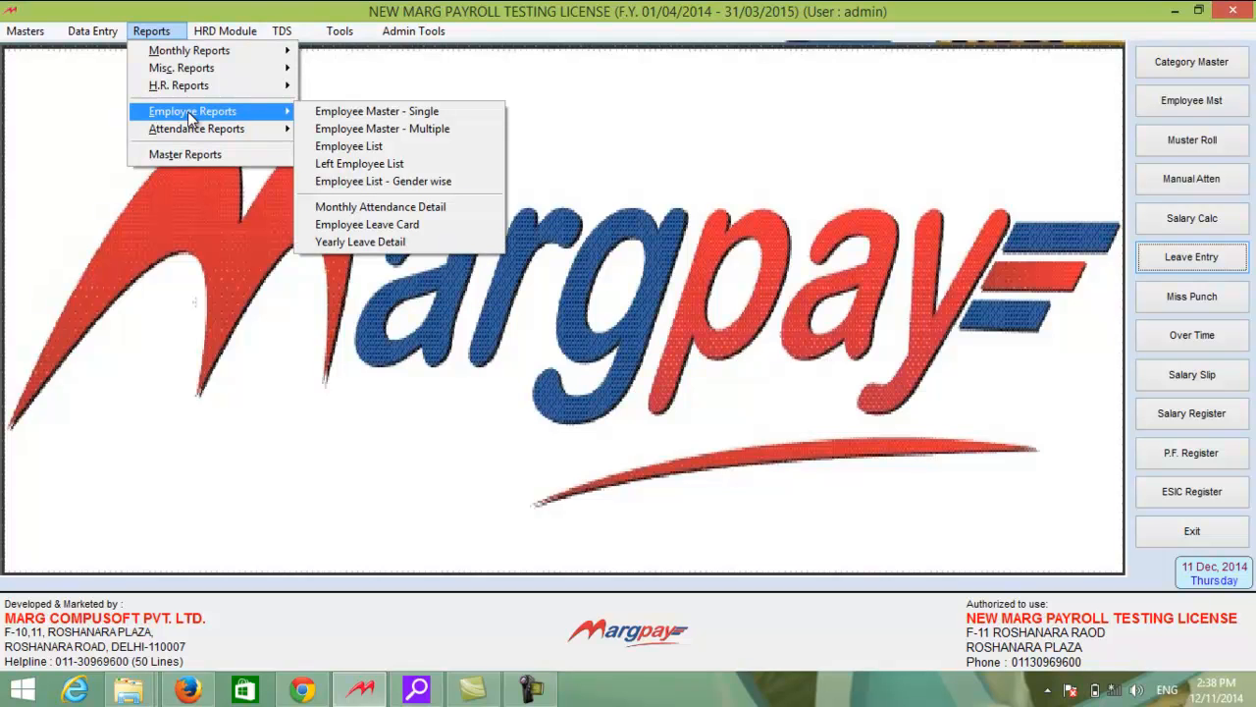
{"action": "left_click", "coordinate": [405, 112]}
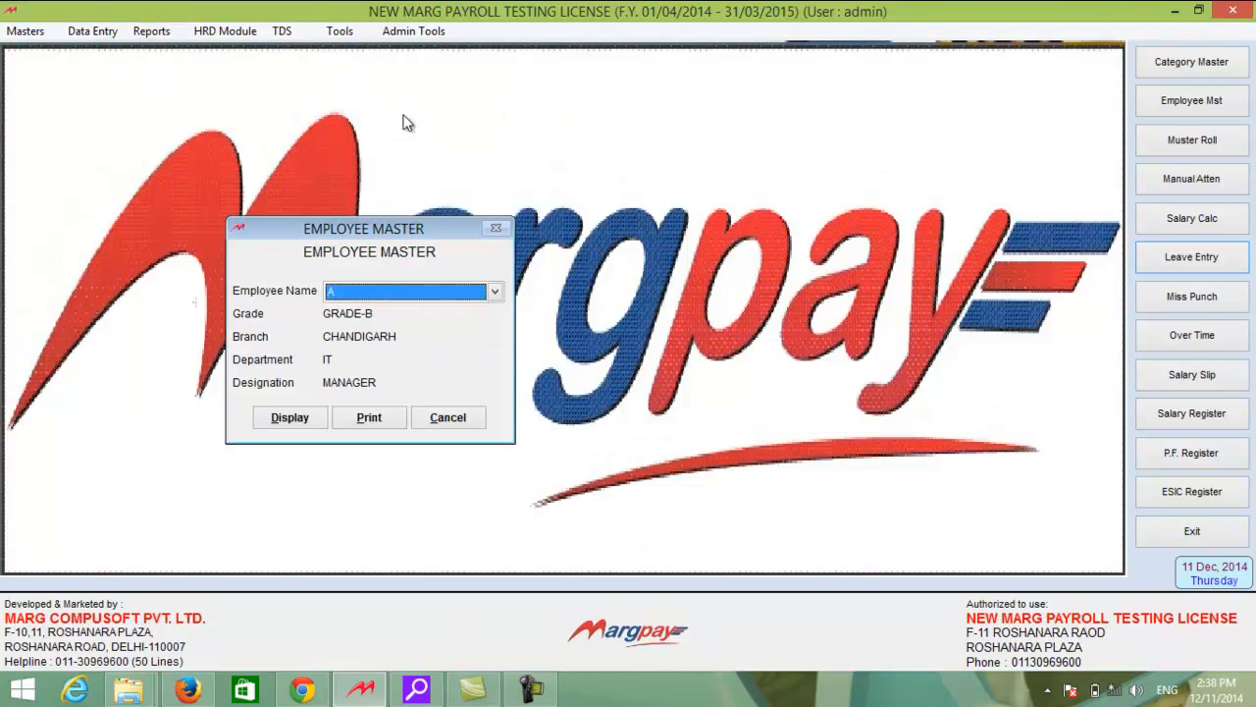
{"action": "left_click", "coordinate": [281, 422]}
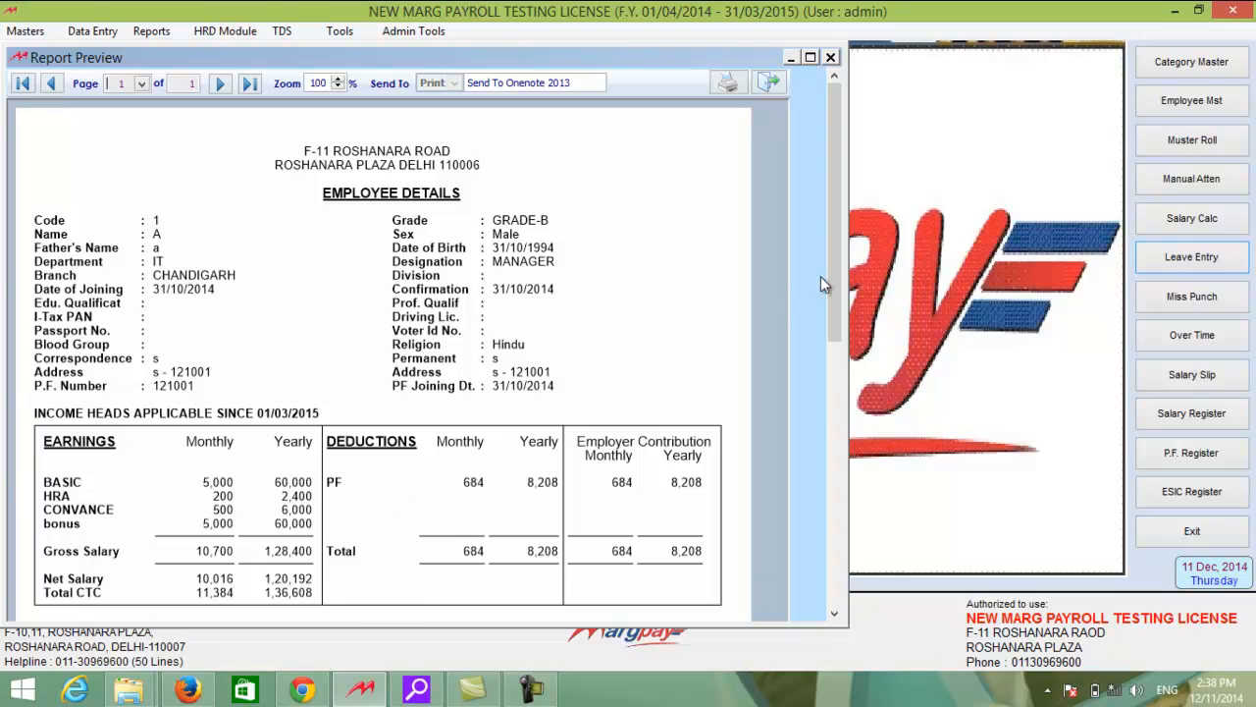
{"action": "scroll", "coordinate": [821, 276], "scroll_direction": "down", "scroll_amount": 3}
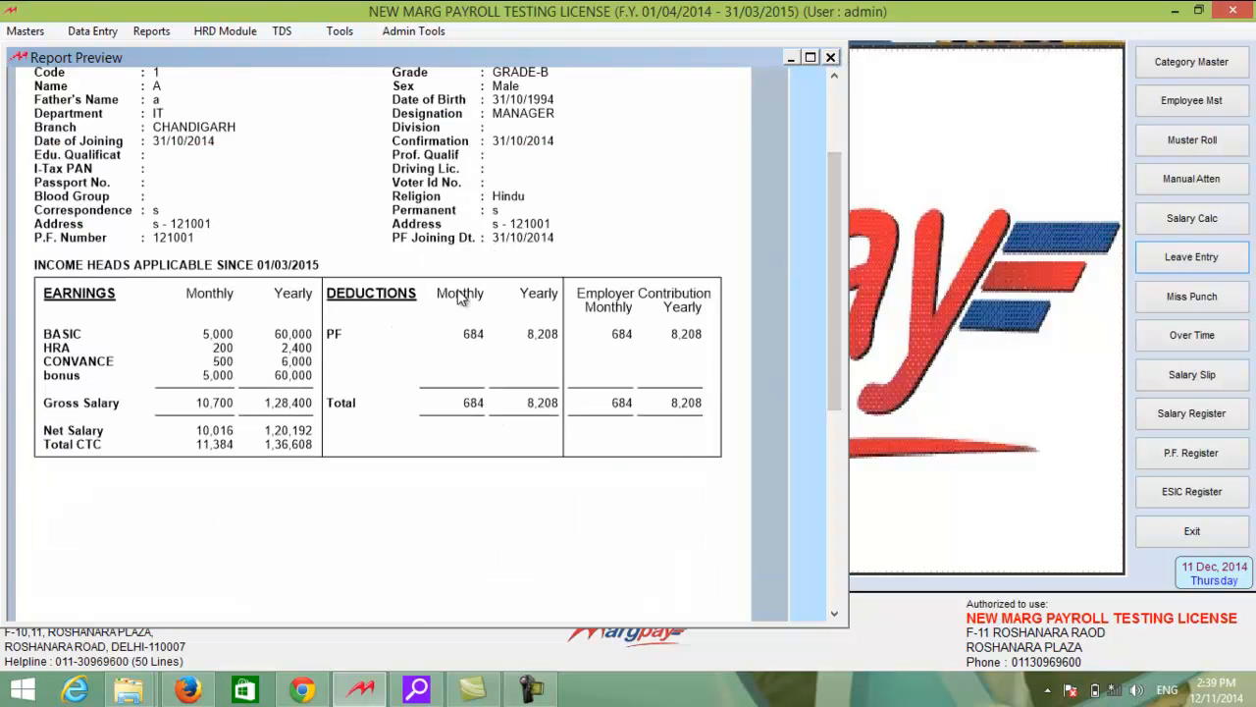
{"action": "key", "text": "Escape"}
Step: Export the grade-wise employee detail for all grades to Excel, joining dates 01/03/2014 to 11/12/2014, including left employees
{"action": "left_click", "coordinate": [152, 30]}
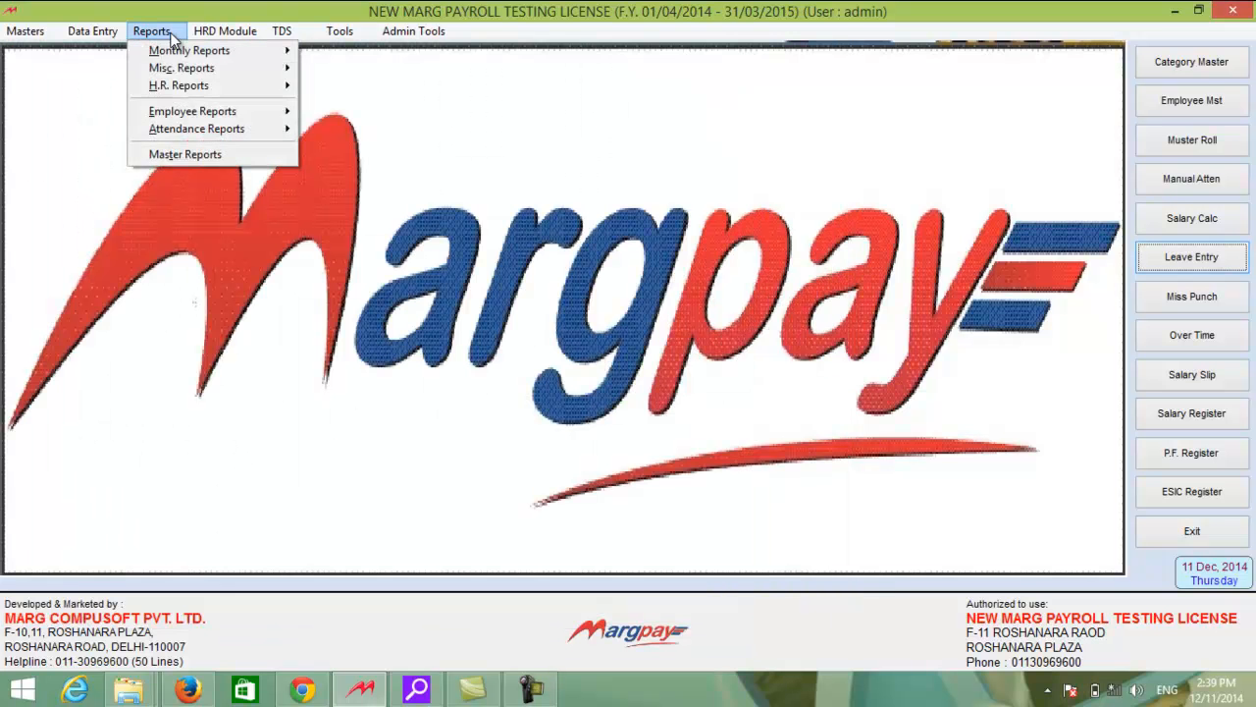
{"action": "mouse_move", "coordinate": [225, 122]}
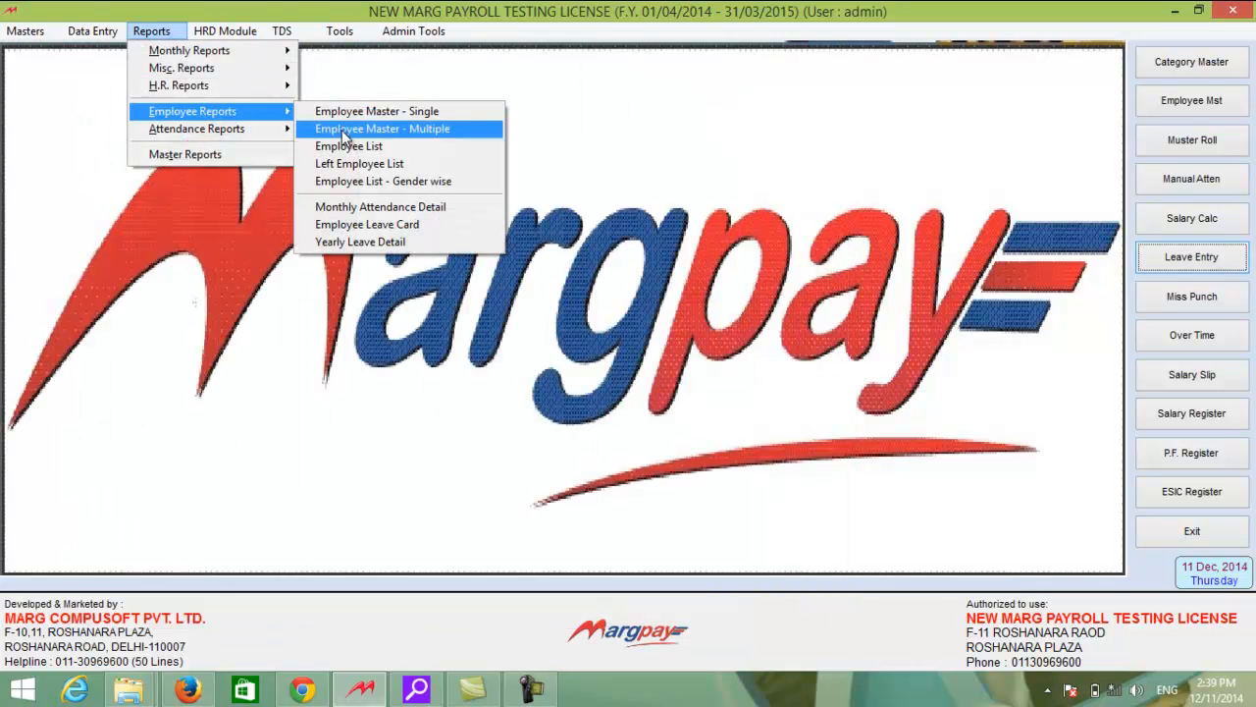
{"action": "left_click", "coordinate": [345, 132]}
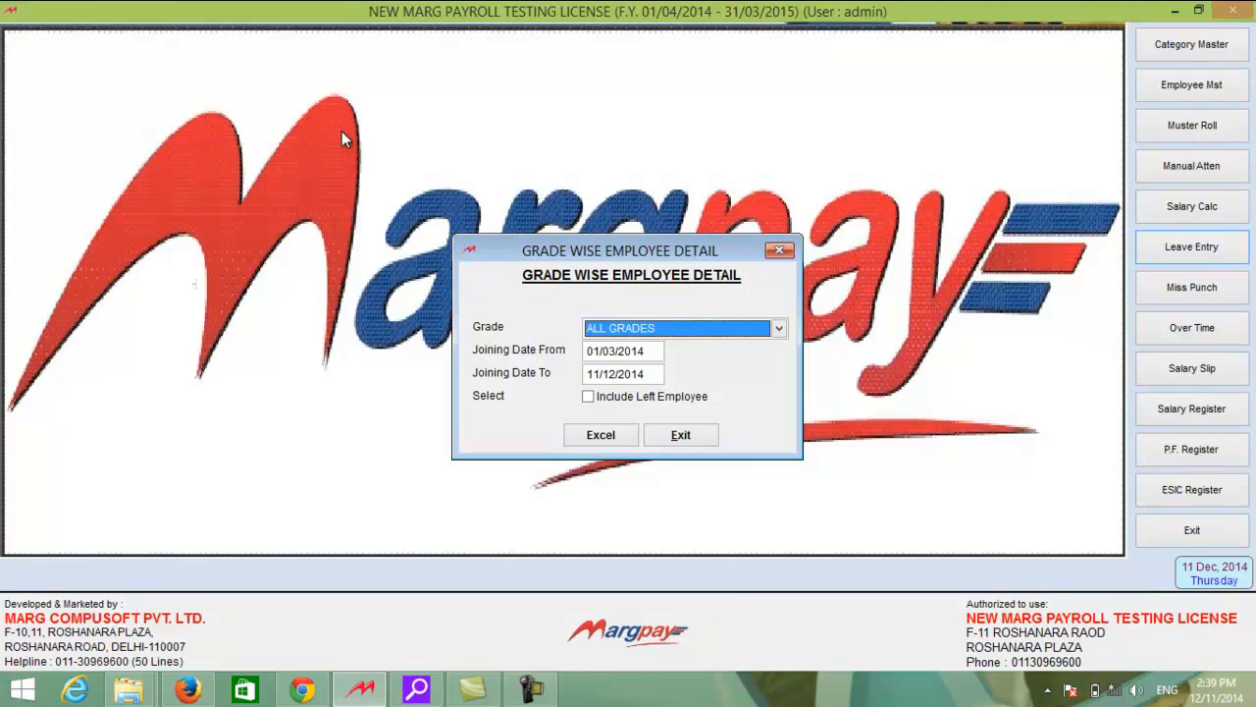
{"action": "key", "text": "Return"}
{"action": "key", "text": "Return"}
{"action": "key", "text": "Return"}
{"action": "key", "text": "Return"}
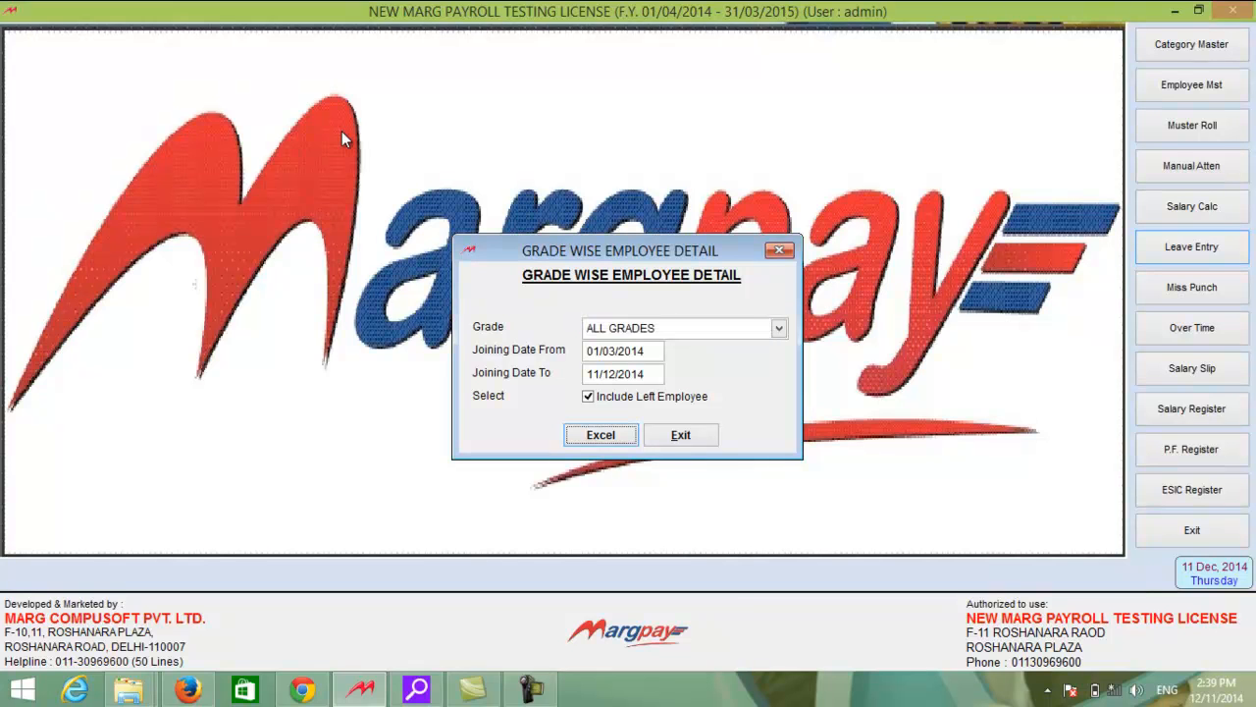
{"action": "key", "text": "Return"}
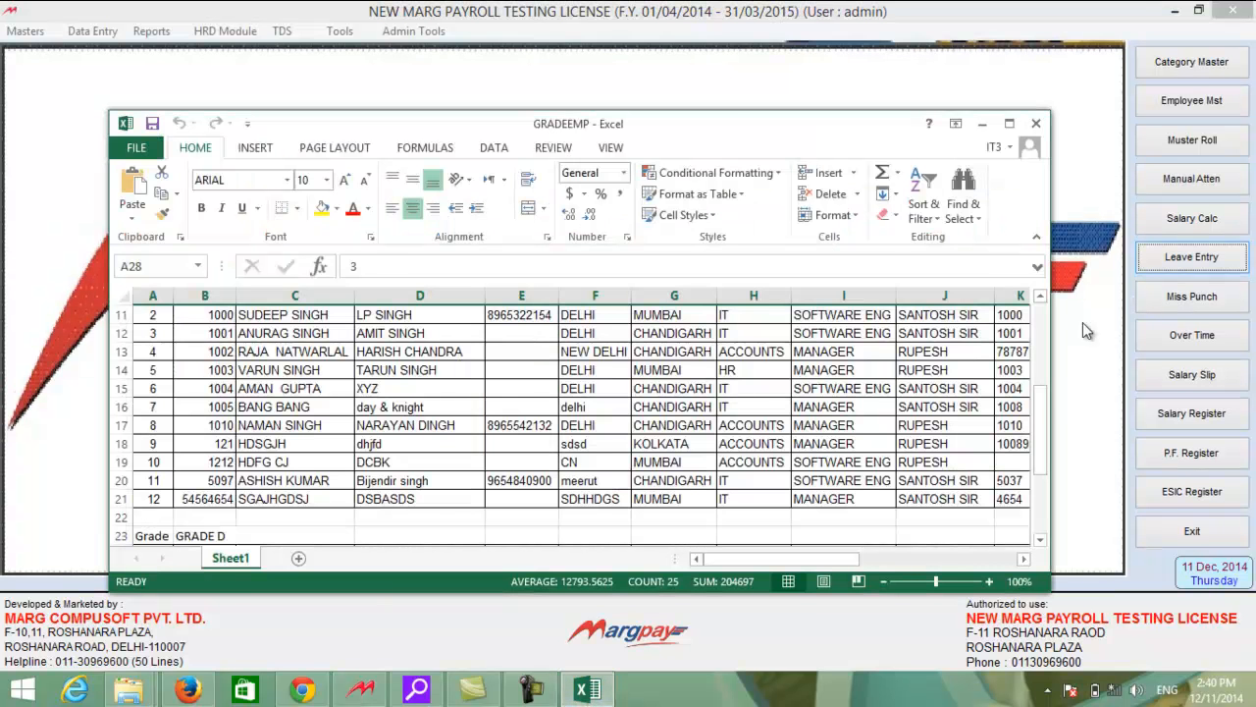
Step: Examine the exported grade-wise employee sheet across its employee, branch, EPF and ESIC, income, deduction and salary payable columns
{"action": "left_click", "coordinate": [283, 432]}
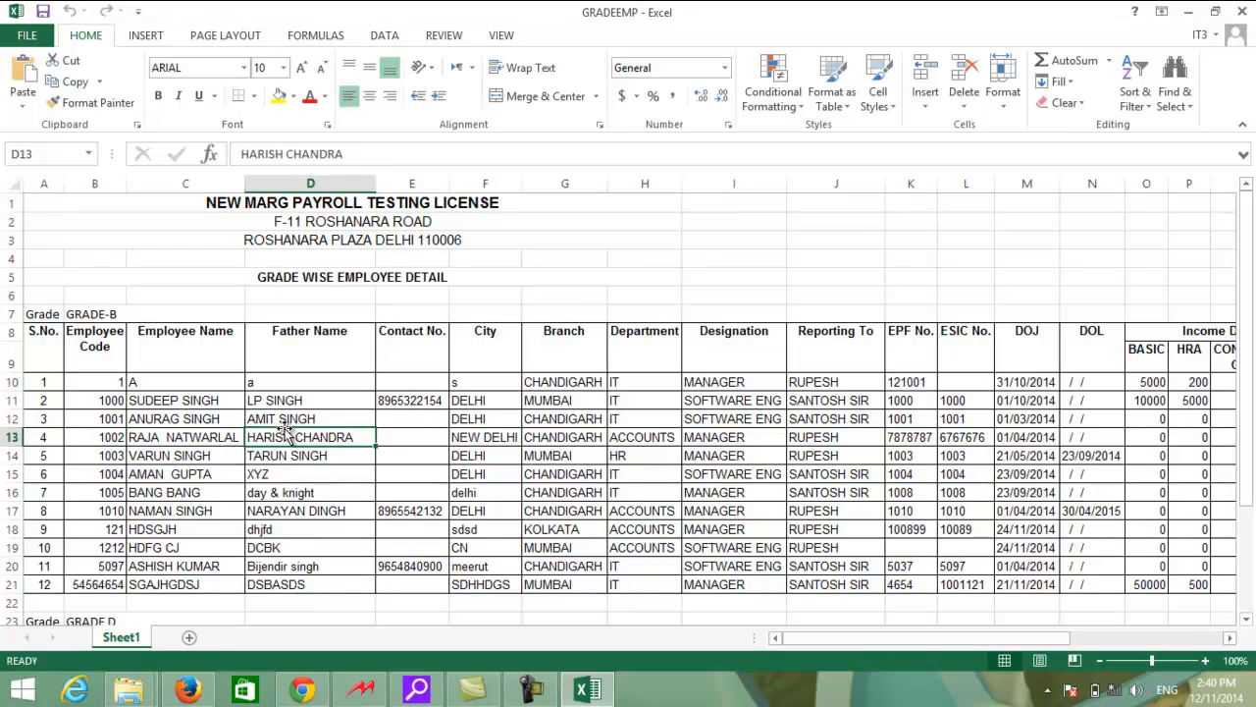
{"action": "key", "text": "Down"}
{"action": "key", "text": "Left"}
{"action": "key", "text": "Left"}
{"action": "key", "text": "Left"}
{"action": "key", "text": "Up"}
{"action": "key", "text": "Up"}
{"action": "key", "text": "Up"}
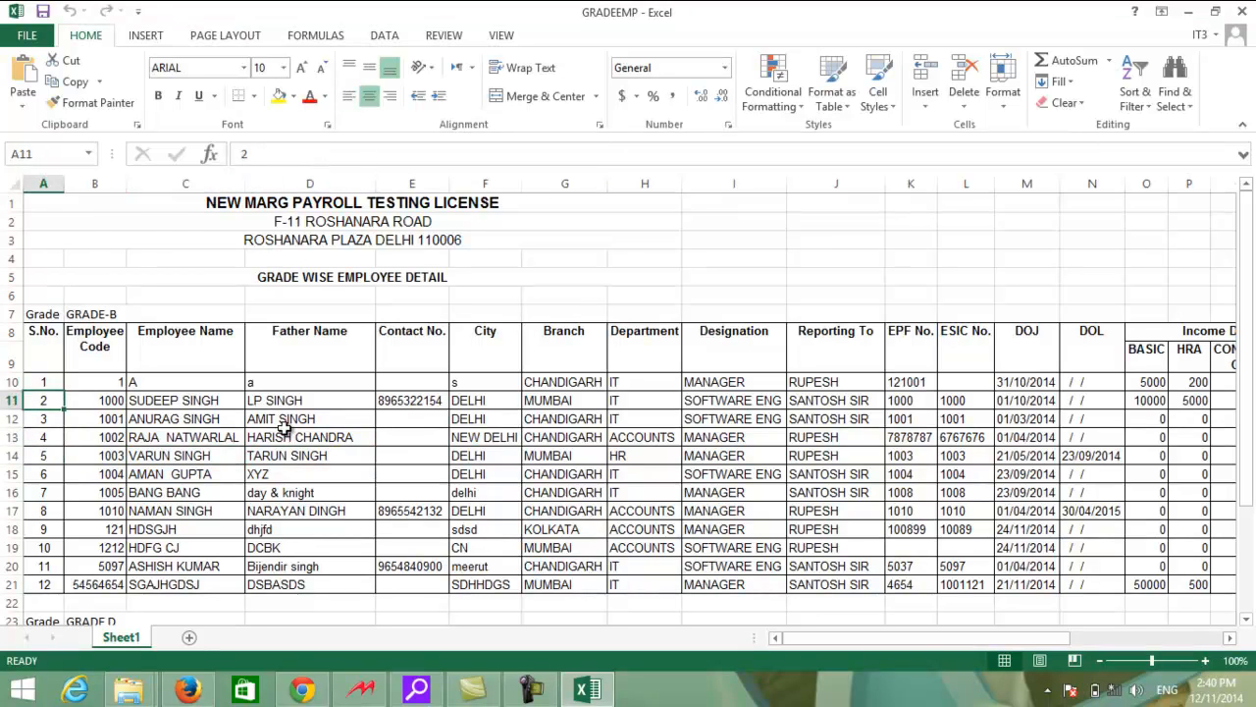
{"action": "key", "text": "Up"}
{"action": "key", "text": "Right"}
{"action": "key", "text": "Right"}
{"action": "key", "text": "Right"}
{"action": "key", "text": "Right"}
{"action": "key", "text": "Right"}
{"action": "key", "text": "Right"}
{"action": "key", "text": "Right"}
{"action": "key", "text": "Right"}
{"action": "key", "text": "Right"}
{"action": "key", "text": "Right"}
{"action": "key", "text": "Right"}
{"action": "key", "text": "Right"}
{"action": "key", "text": "Right"}
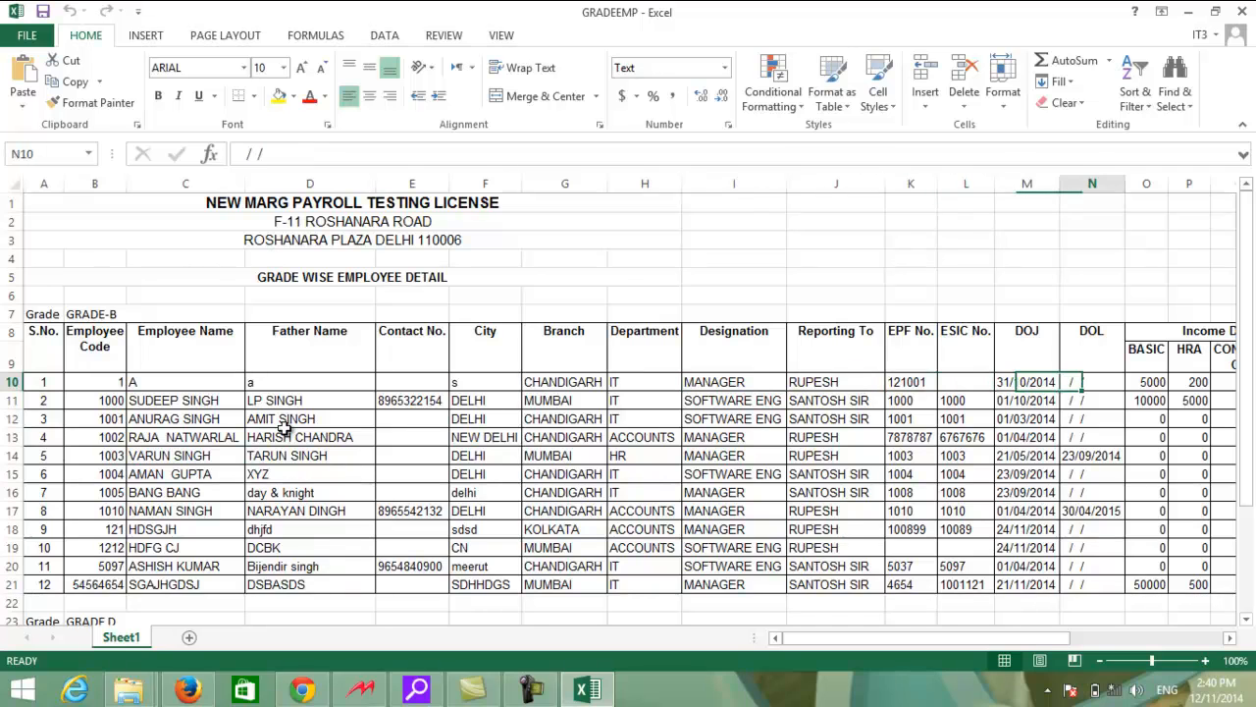
{"action": "key", "text": "Right"}
{"action": "key", "text": "Right"}
{"action": "key", "text": "Right"}
{"action": "key", "text": "Right"}
{"action": "key", "text": "Right"}
{"action": "key", "text": "Right"}
{"action": "key", "text": "Right"}
{"action": "key", "text": "Right"}
{"action": "key", "text": "Right"}
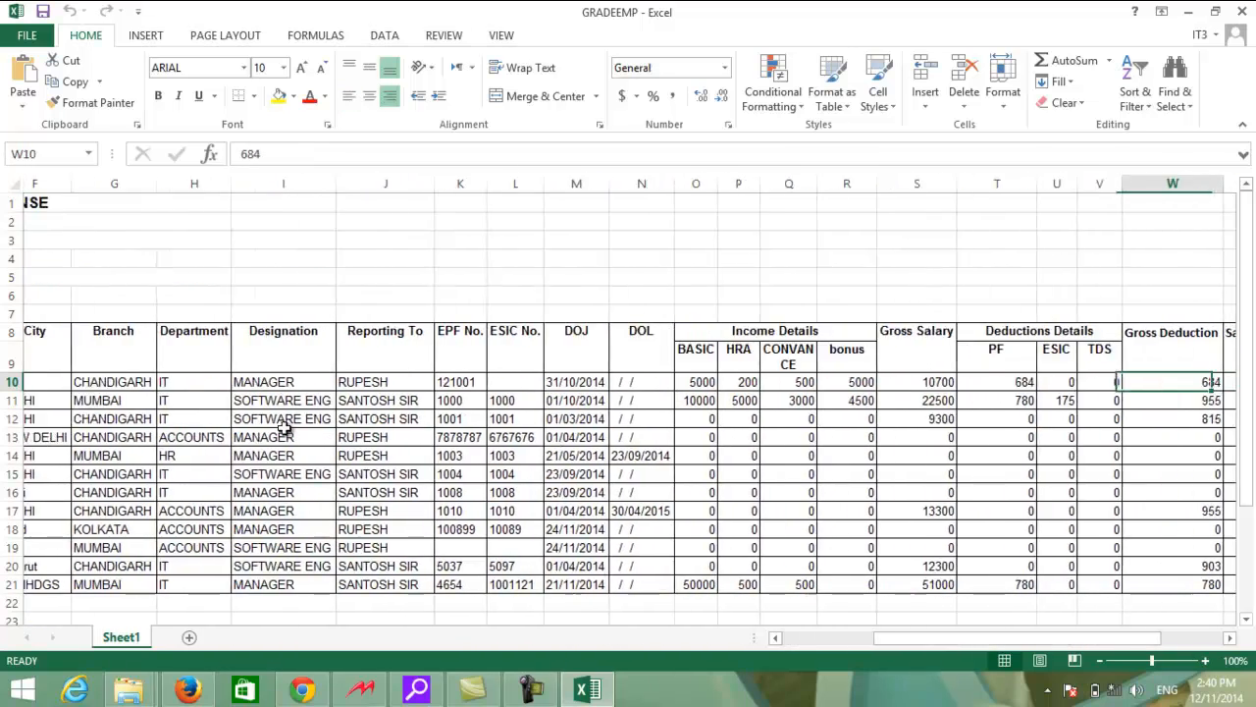
{"action": "key", "text": "Right"}
{"action": "key", "text": "Right"}
{"action": "key", "text": "Left"}
{"action": "key", "text": "Left"}
{"action": "key", "text": "Left"}
{"action": "key", "text": "Left"}
{"action": "key", "text": "Left"}
{"action": "key", "text": "Left"}
{"action": "key", "text": "Left"}
{"action": "key", "text": "Left"}
{"action": "key", "text": "Left"}
{"action": "key", "text": "Left"}
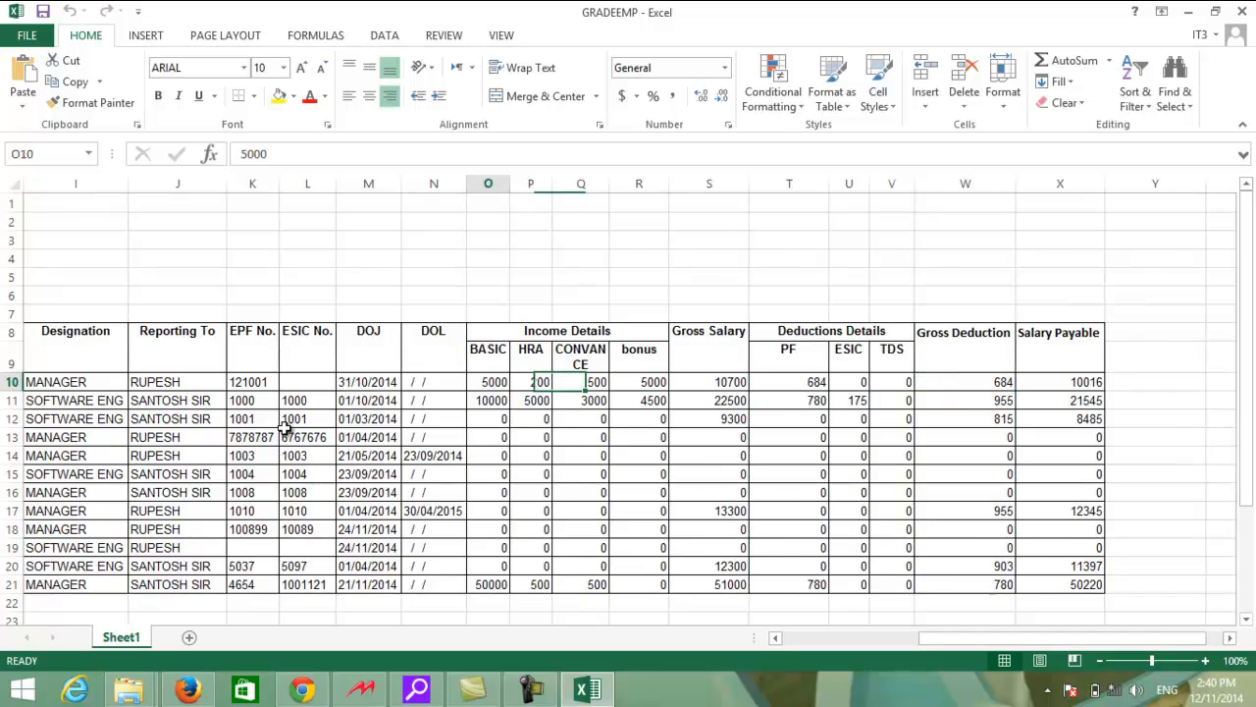
{"action": "key", "text": "Left"}
{"action": "key", "text": "Left"}
{"action": "key", "text": "Left"}
{"action": "key", "text": "Left"}
{"action": "key", "text": "Left"}
{"action": "key", "text": "Left"}
{"action": "key", "text": "Right"}
{"action": "key", "text": "Right"}
{"action": "key", "text": "Right"}
{"action": "key", "text": "Right"}
{"action": "key", "text": "Right"}
{"action": "key", "text": "Right"}
{"action": "key", "text": "Right"}
{"action": "key", "text": "Right"}
{"action": "key", "text": "Right"}
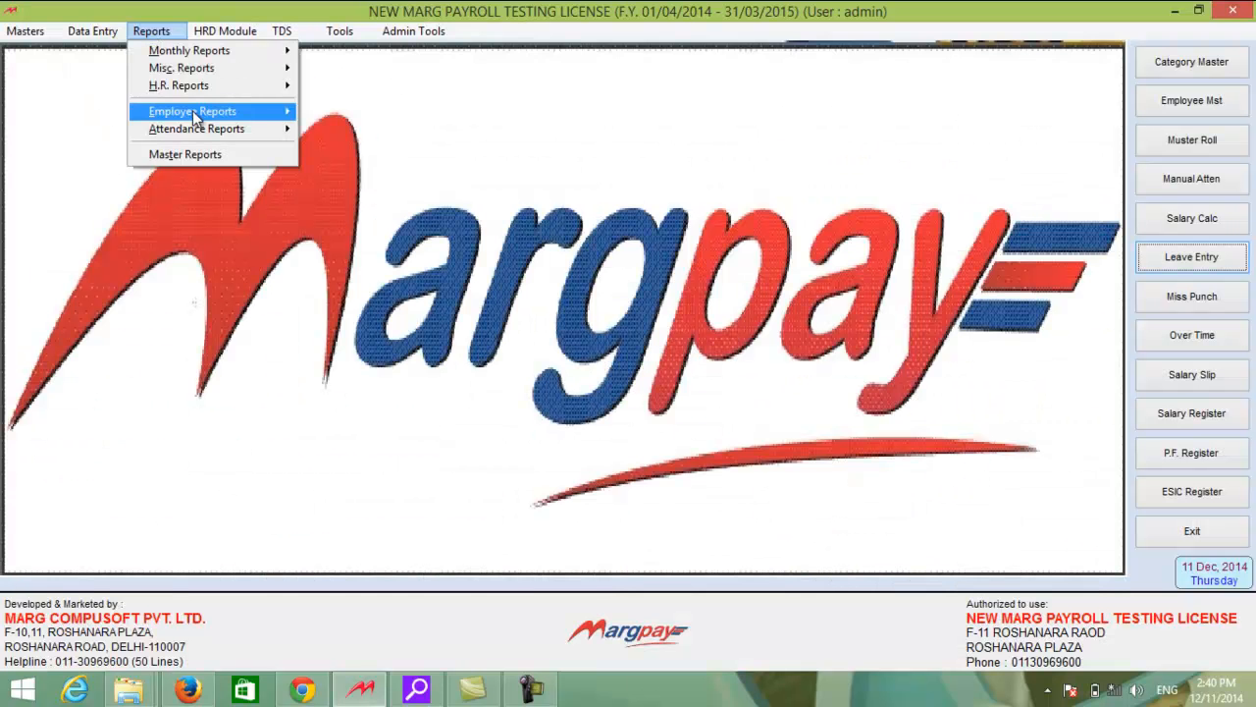
Step: Open the options for the employee list report
{"action": "mouse_move", "coordinate": [197, 114]}
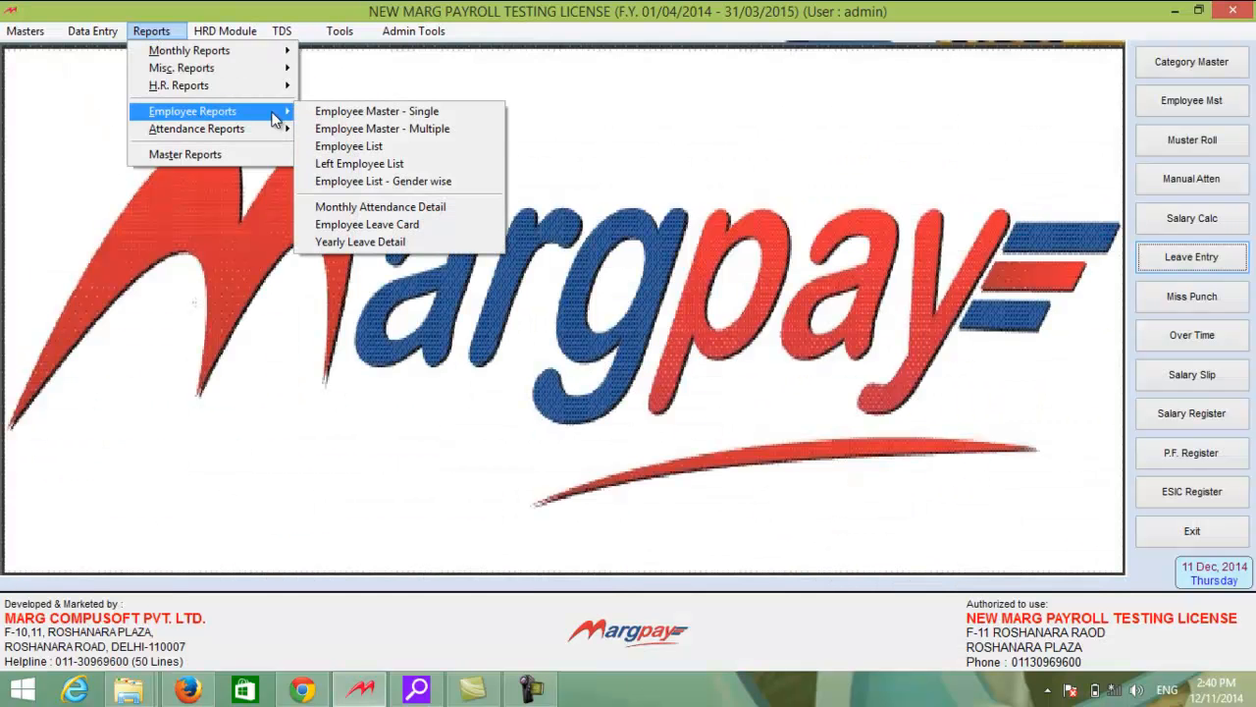
{"action": "left_click", "coordinate": [323, 146]}
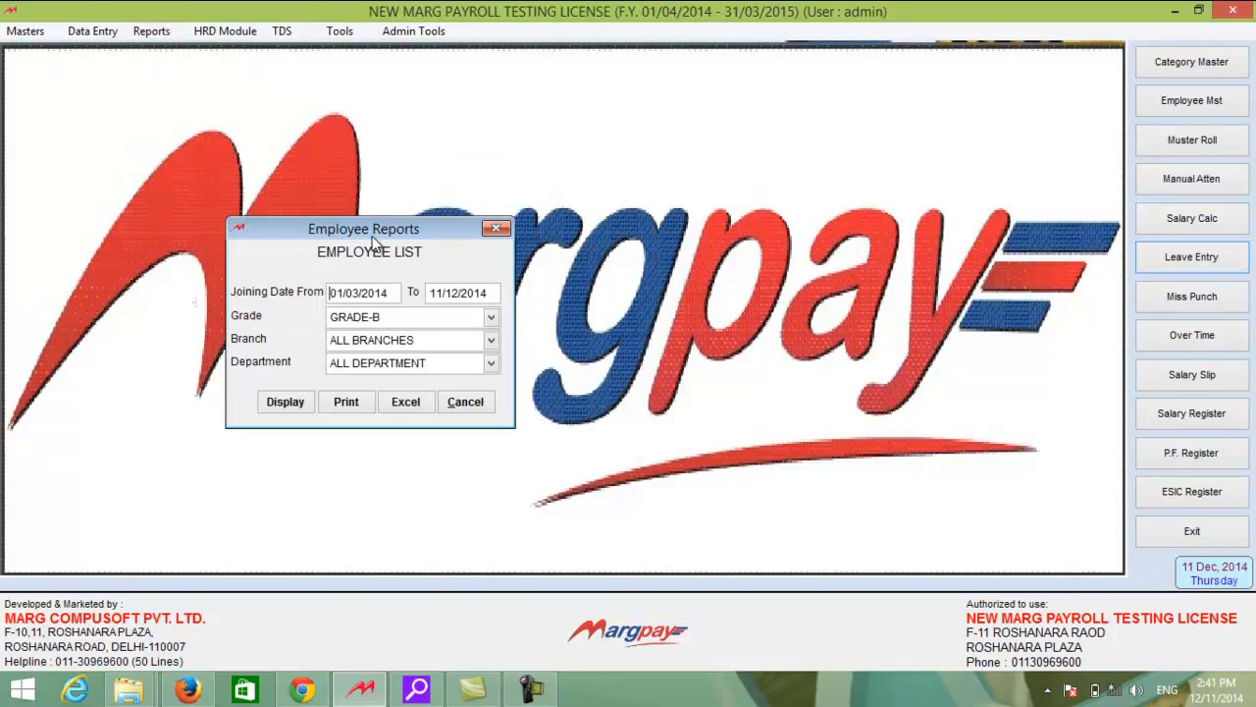
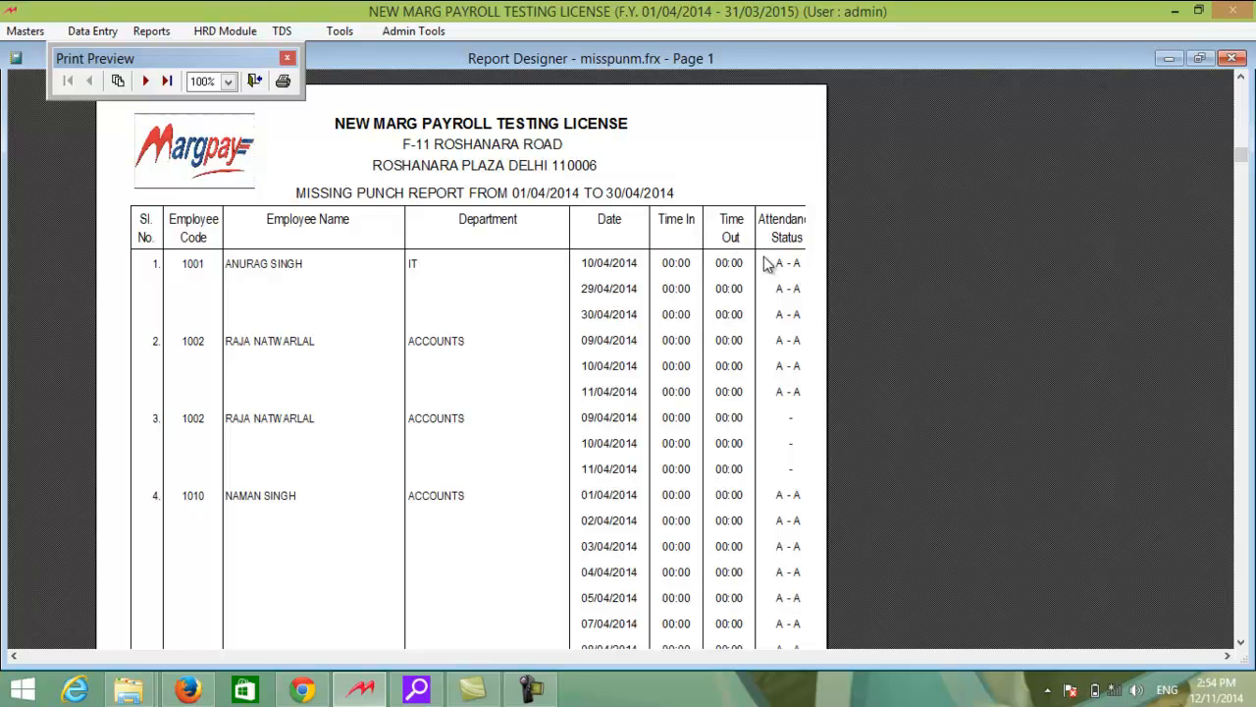
Step: Look over the missing punch report for 01/04/2014 to 30/04/2014 and close it
{"action": "scroll", "coordinate": [761, 265], "scroll_direction": "down", "scroll_amount": 1}
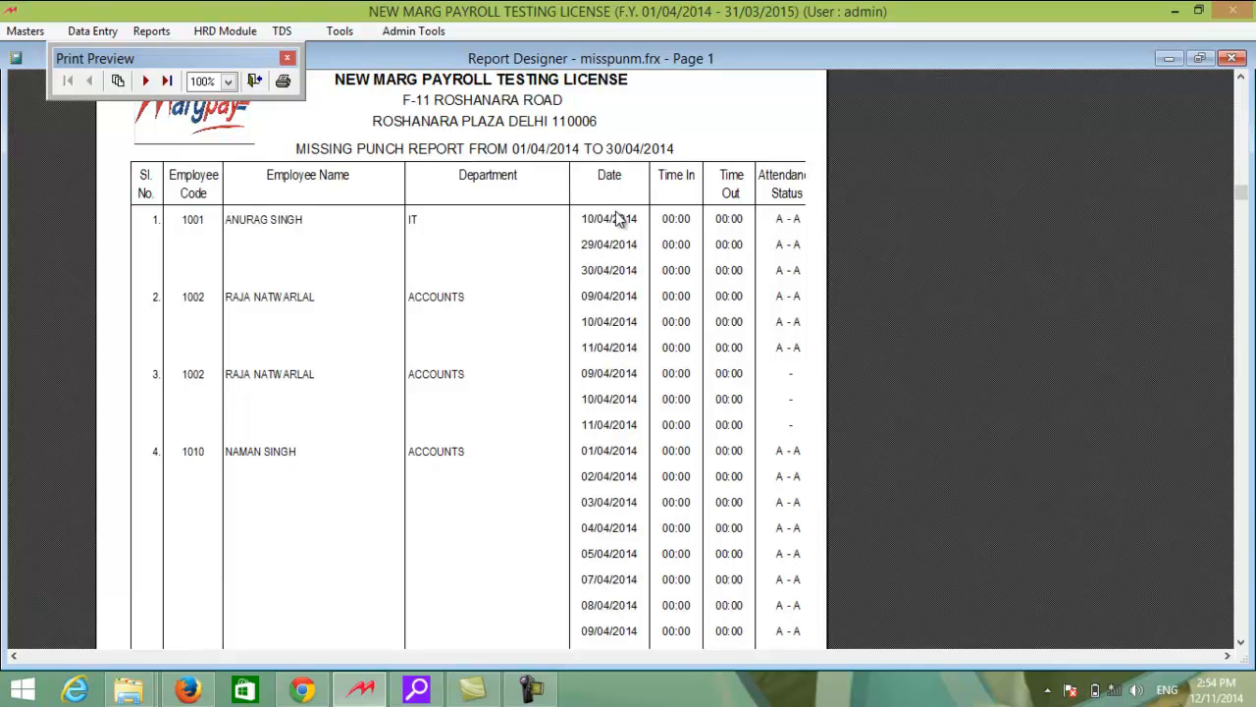
{"action": "left_click", "coordinate": [1233, 59]}
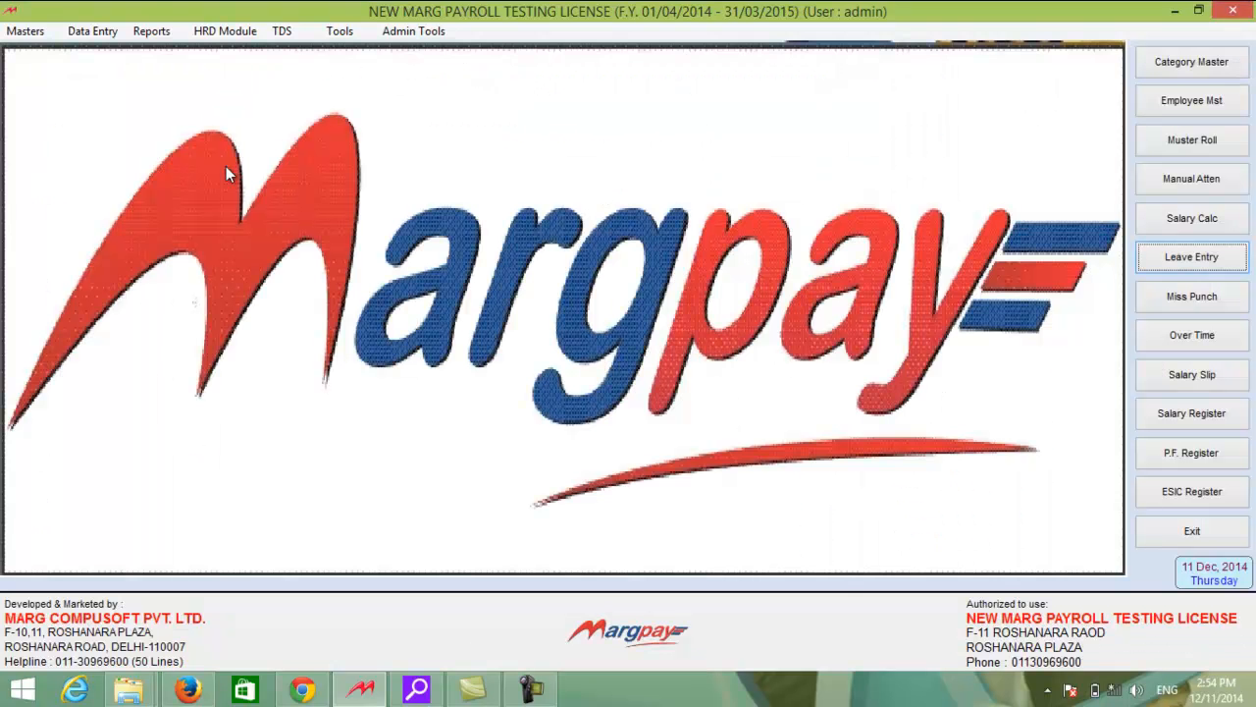
Step: Display the multi-day absent report for GRADE-B, covering all branches and all departments
{"action": "left_click", "coordinate": [157, 30]}
{"action": "mouse_move", "coordinate": [236, 128]}
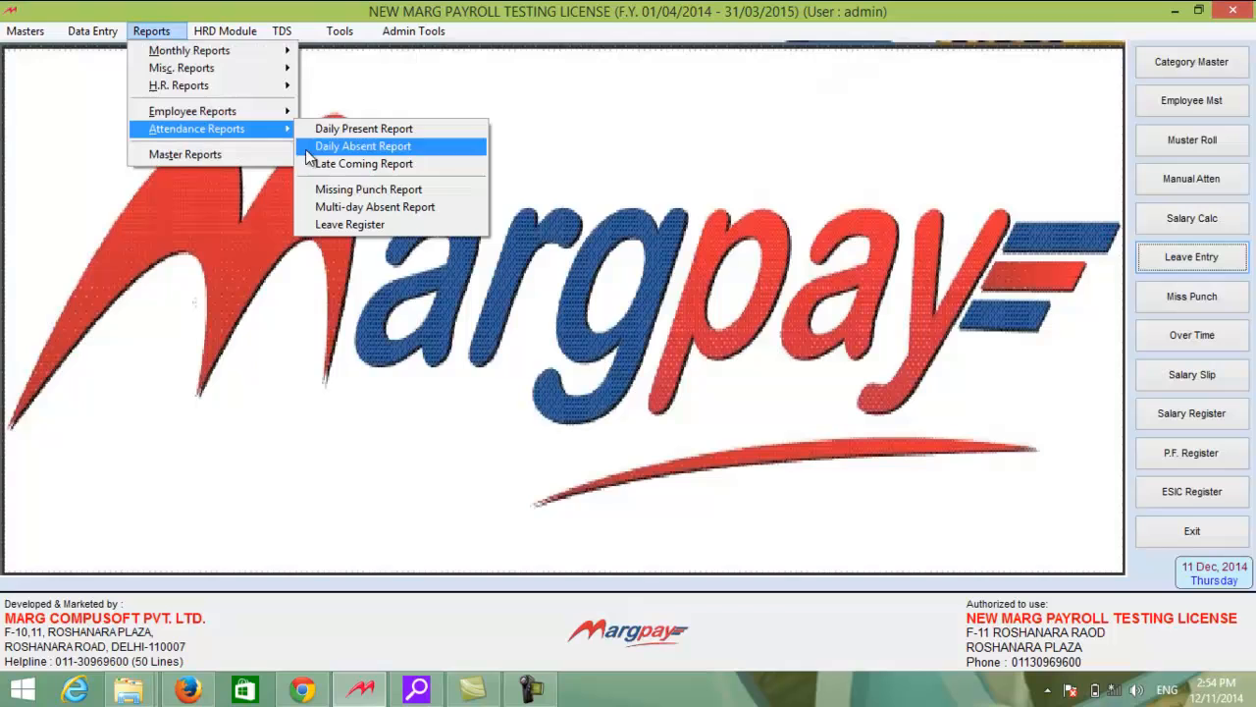
{"action": "left_click", "coordinate": [354, 207]}
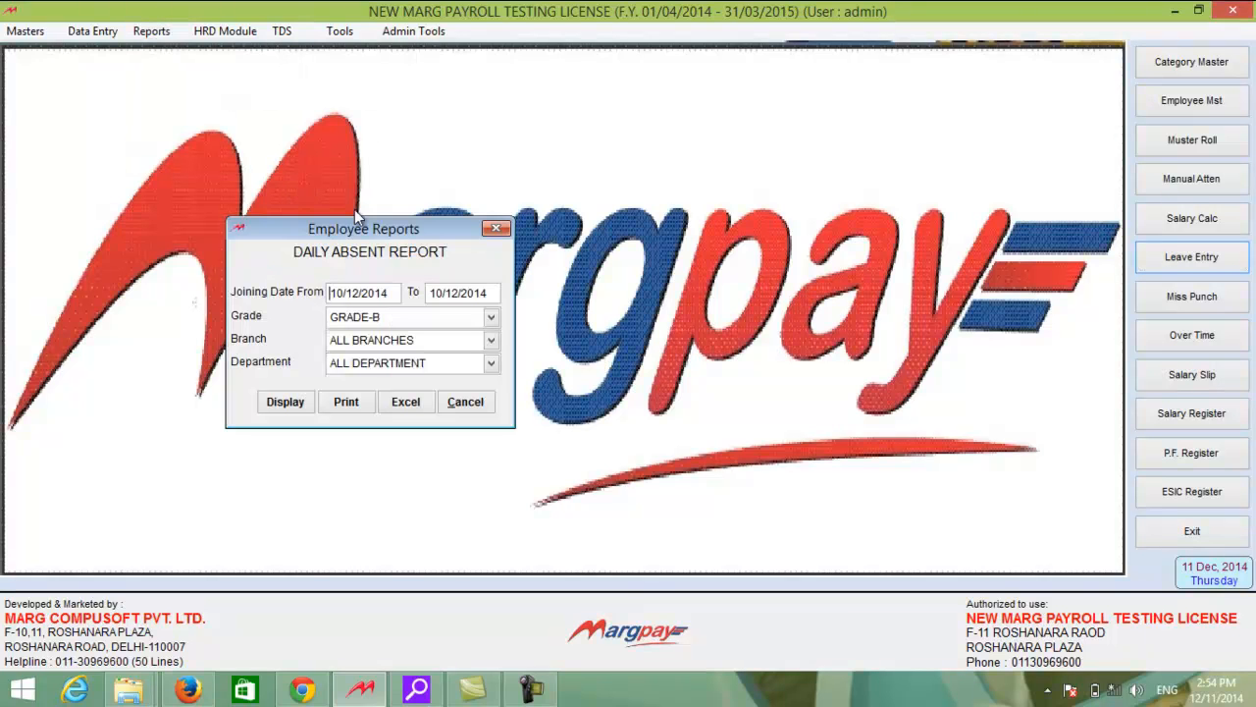
{"action": "key", "text": "Tab"}
{"action": "key", "text": "Tab"}
{"action": "key", "text": "Tab"}
{"action": "key", "text": "Tab"}
{"action": "key", "text": "Tab"}
{"action": "key", "text": "Return"}
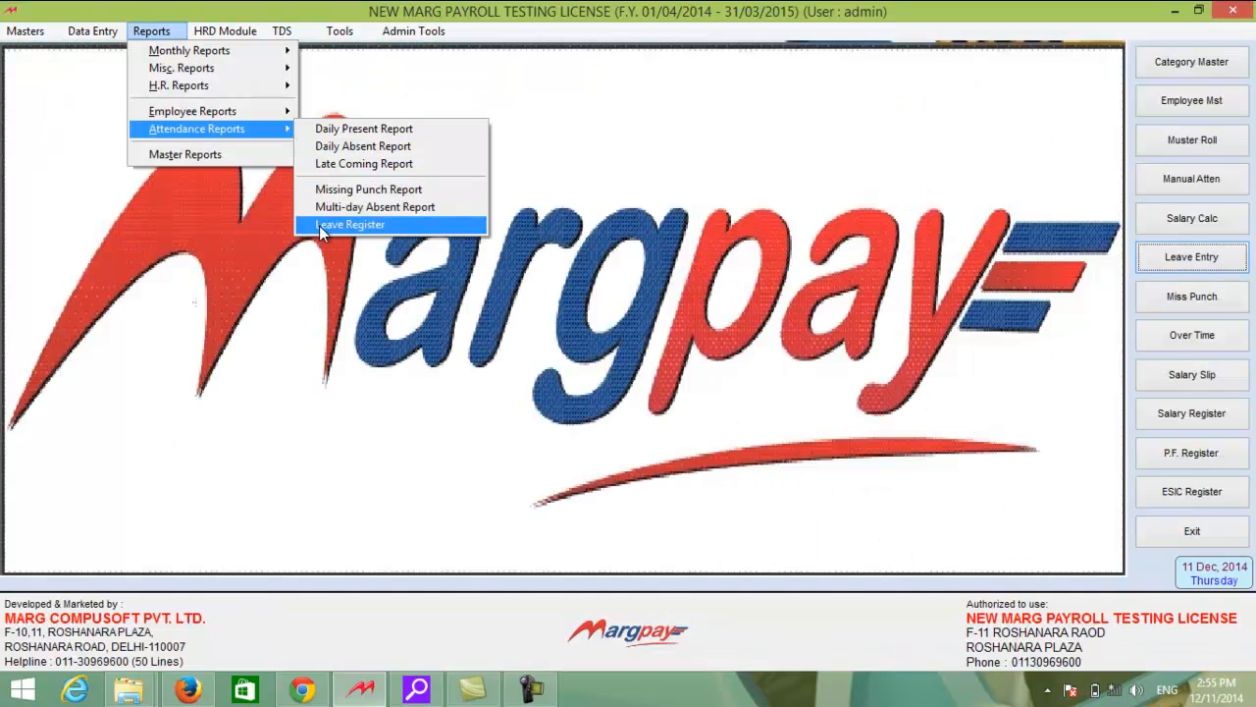
Step: Display the leave register of Casual Leave for GRADE-B from April, 2014 to May, 2014, covering all branches and departments
{"action": "left_click", "coordinate": [319, 225]}
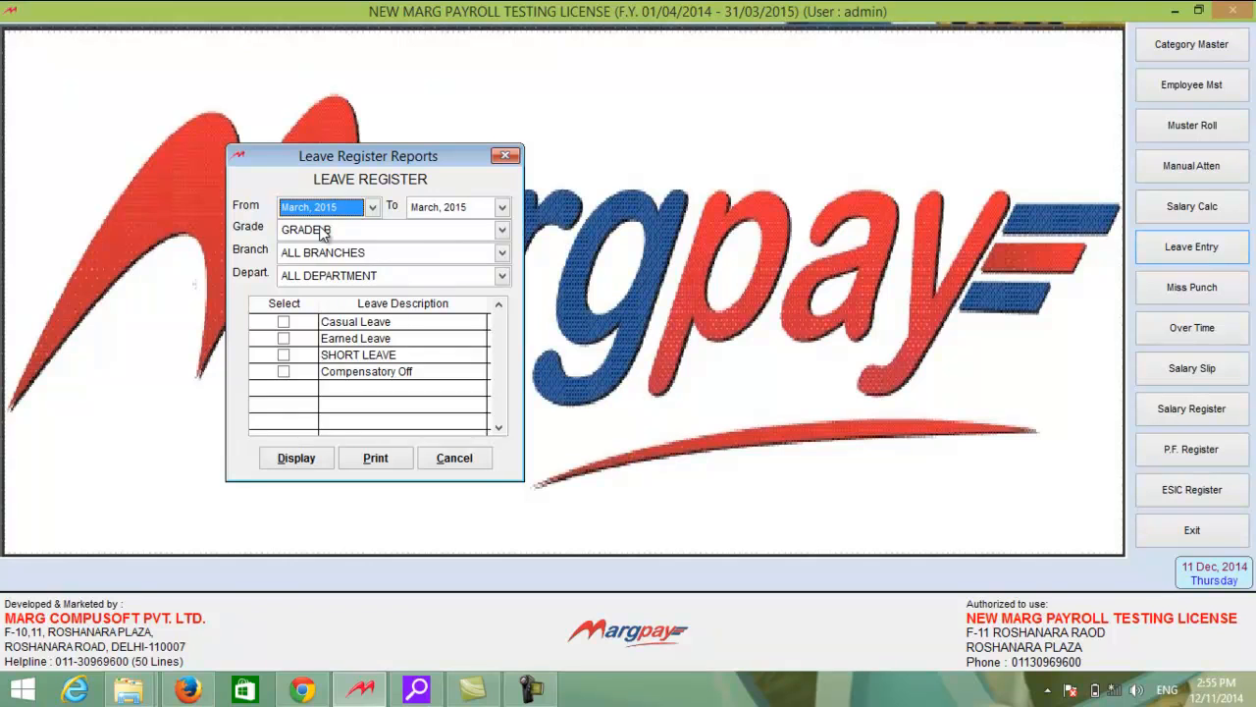
{"action": "key", "text": "Return"}
{"action": "key", "text": "Return"}
{"action": "key", "text": "Return"}
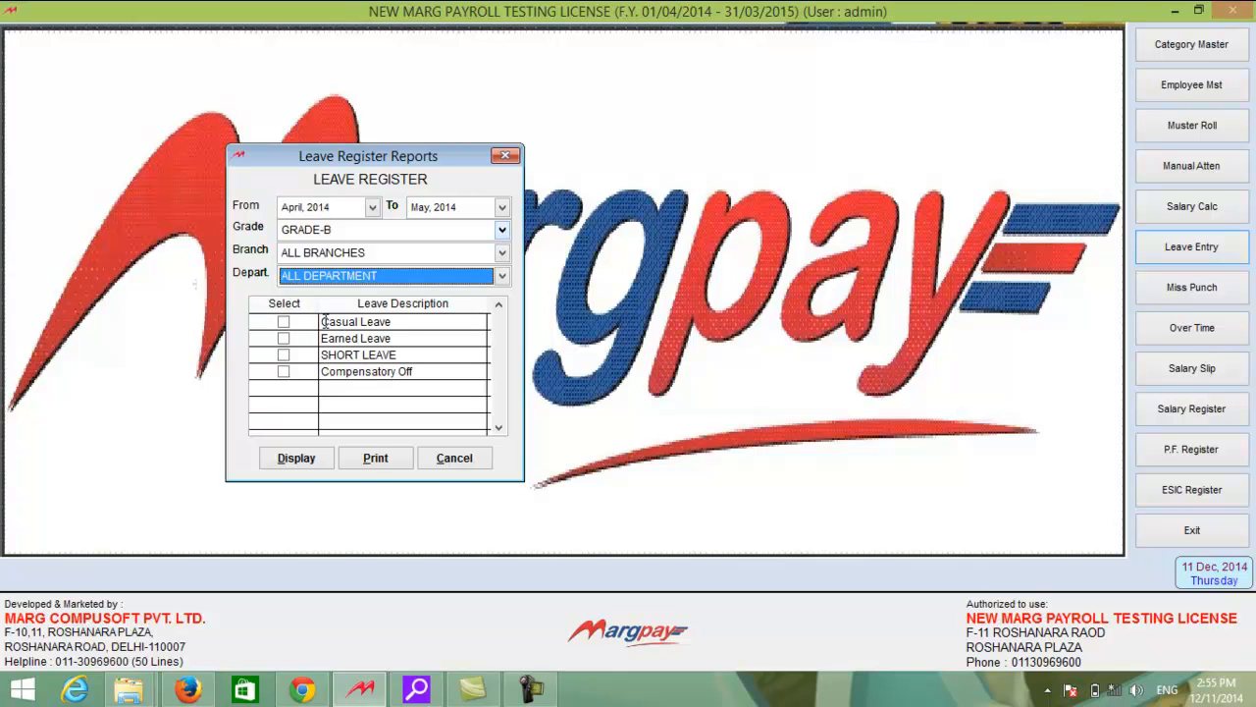
{"action": "key", "text": "Return"}
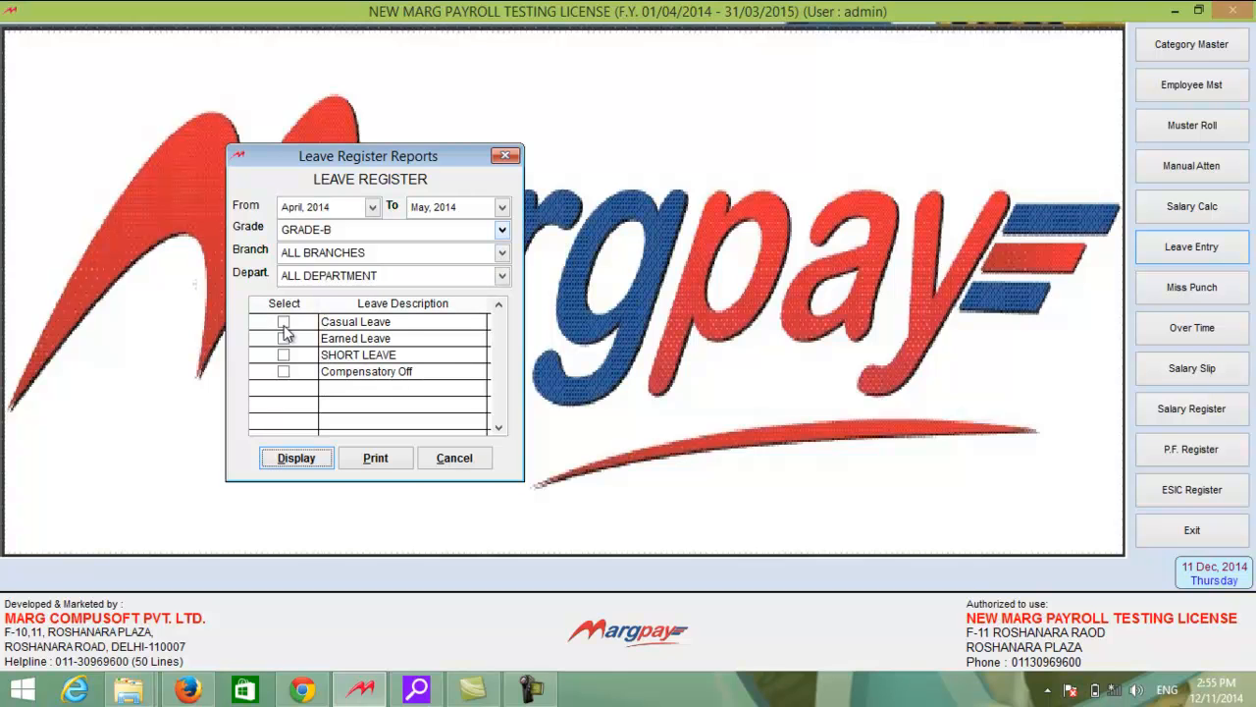
{"action": "left_click", "coordinate": [284, 324]}
{"action": "left_click", "coordinate": [284, 459]}
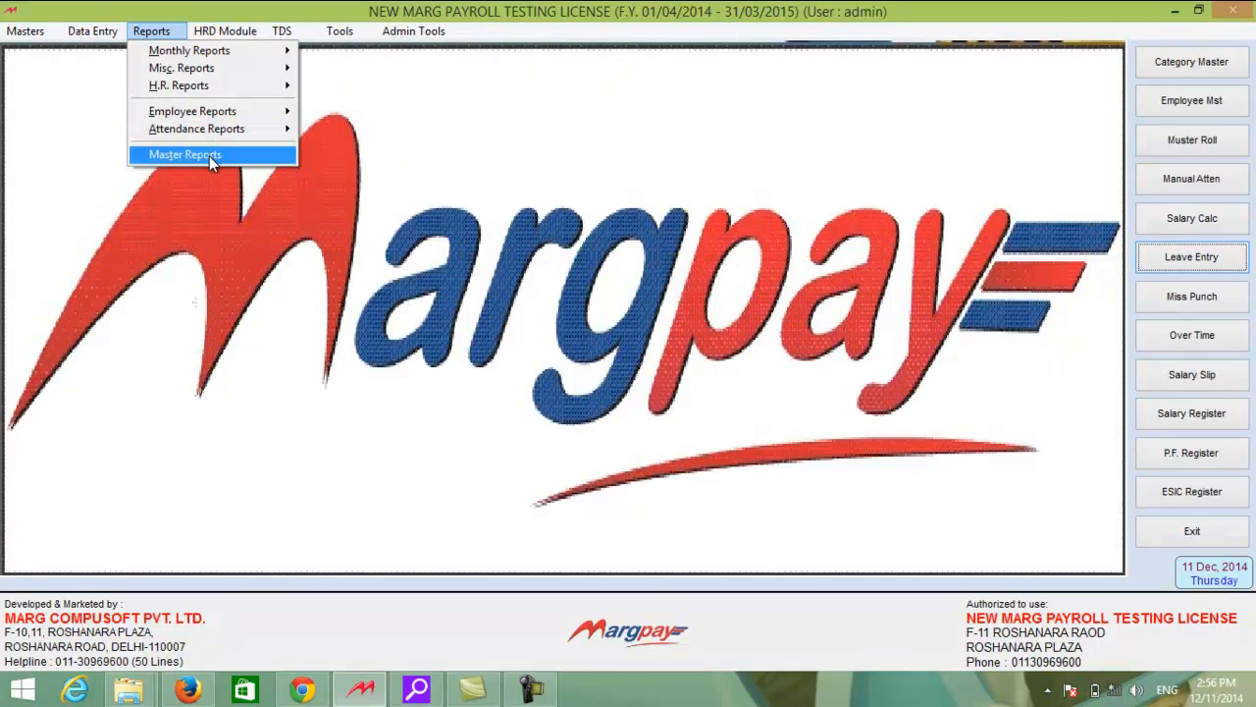
Step: Go through the available master report types and display the DEPARTMENT MASTER report
{"action": "left_click", "coordinate": [209, 156]}
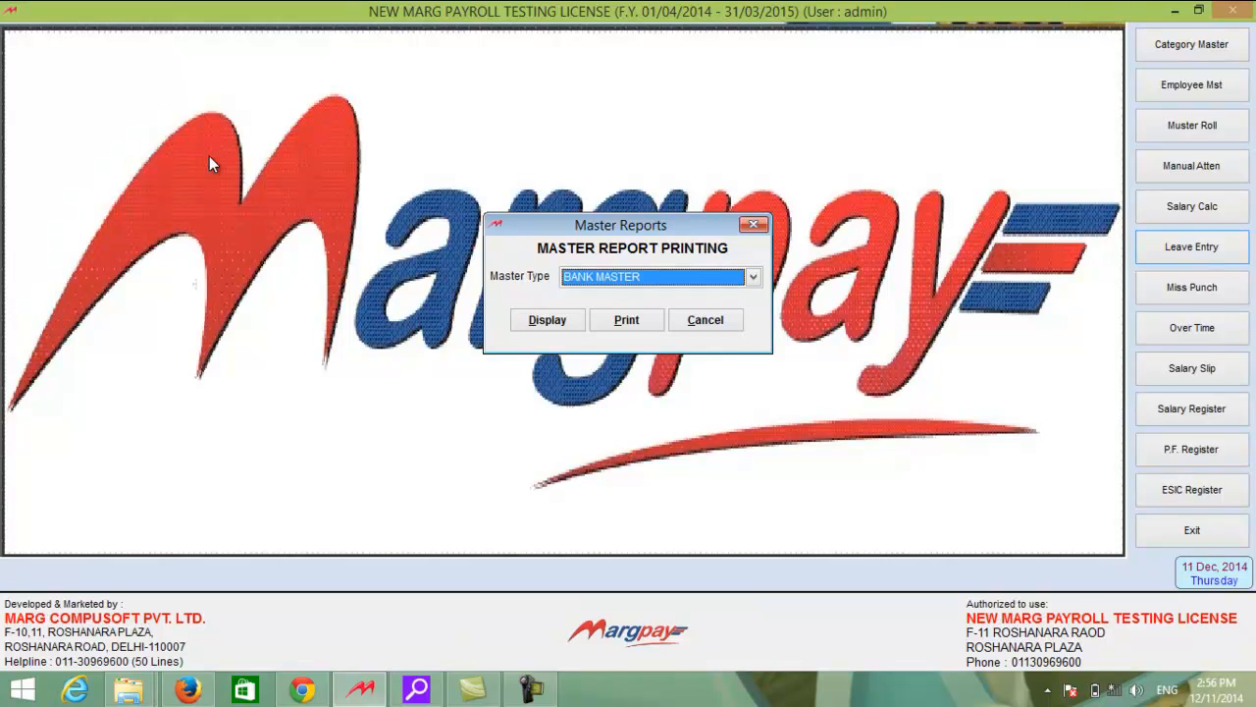
{"action": "key", "text": "alt+Down"}
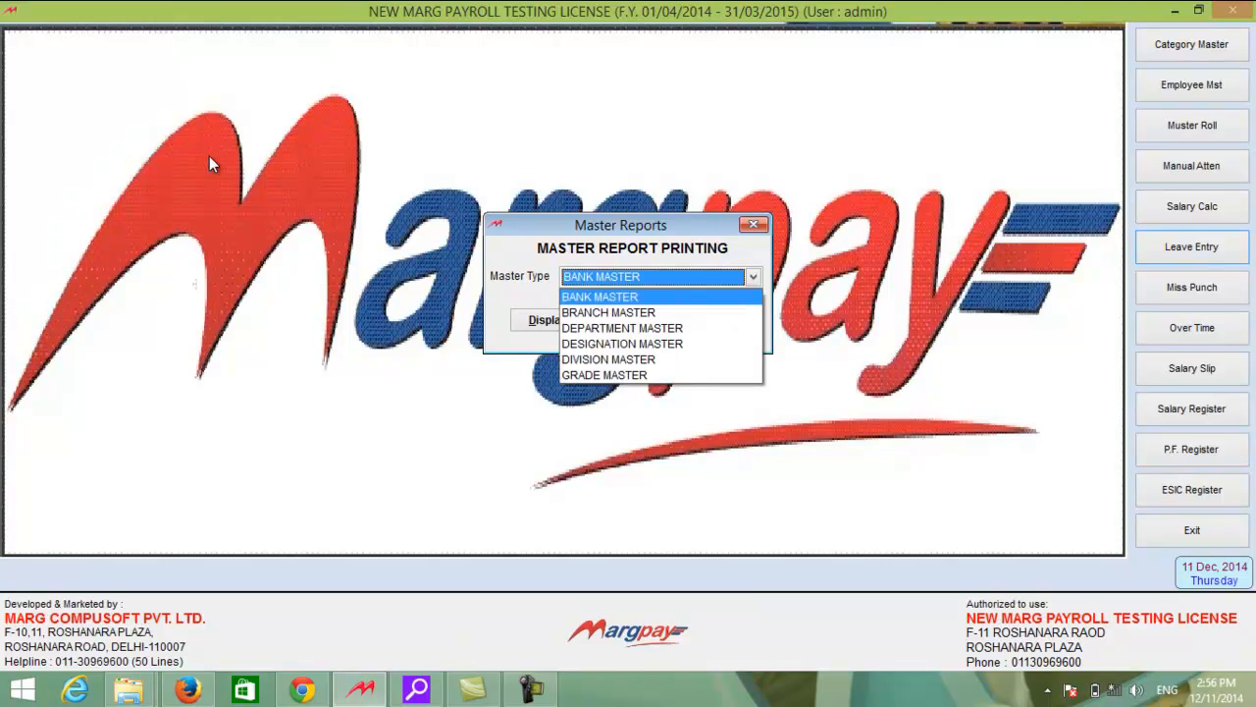
{"action": "key", "text": "Down"}
{"action": "key", "text": "Down"}
{"action": "key", "text": "Down"}
{"action": "key", "text": "Down"}
{"action": "key", "text": "Down"}
{"action": "key", "text": "Up"}
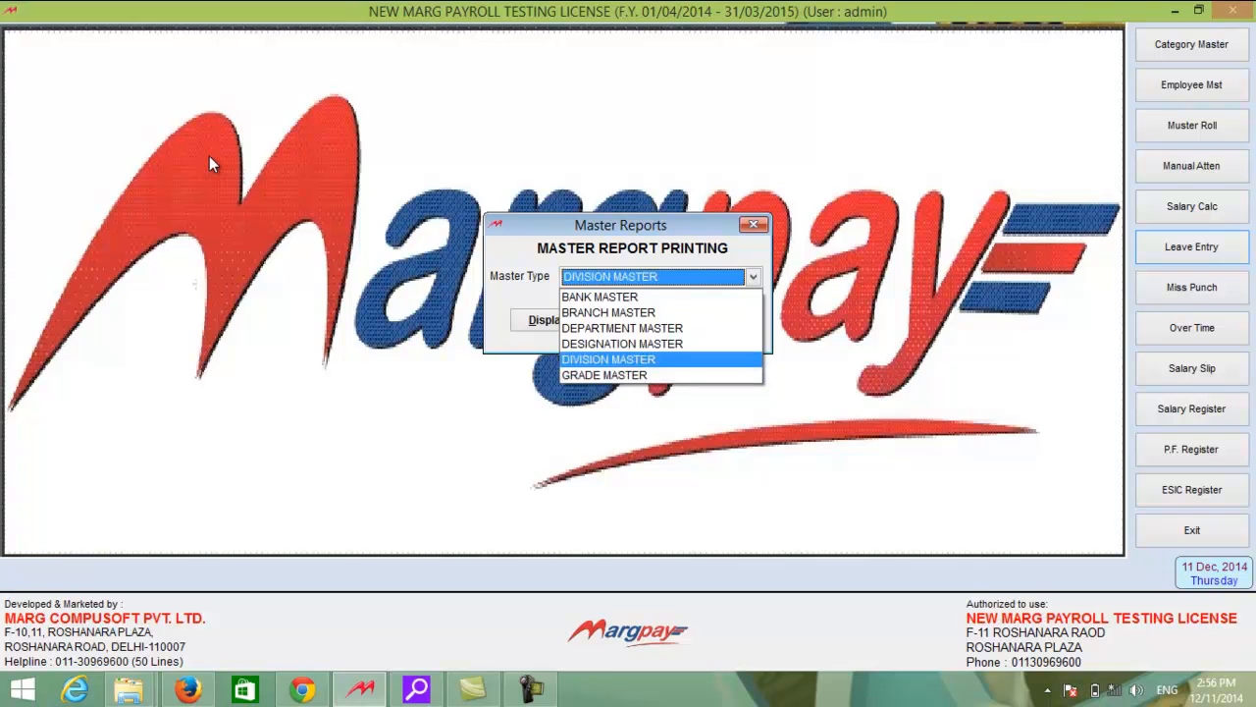
{"action": "key", "text": "Up"}
{"action": "key", "text": "Up"}
{"action": "key", "text": "Down"}
{"action": "key", "text": "Up"}
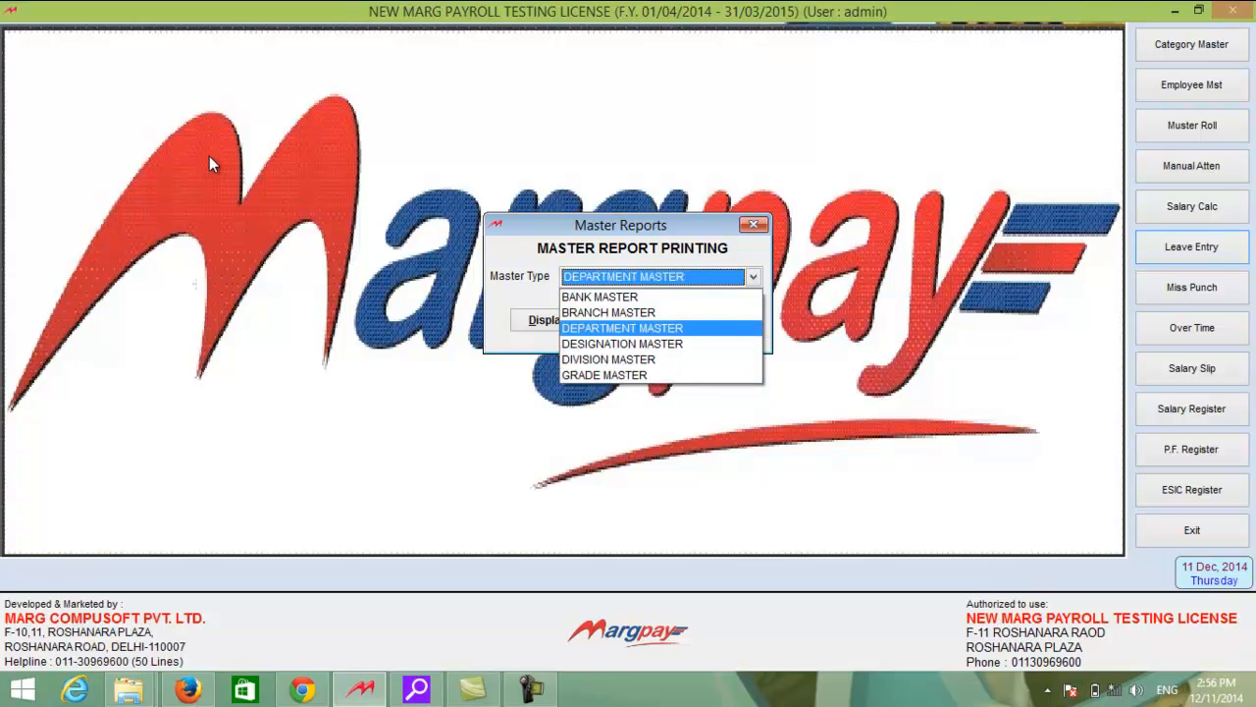
{"action": "key", "text": "Return"}
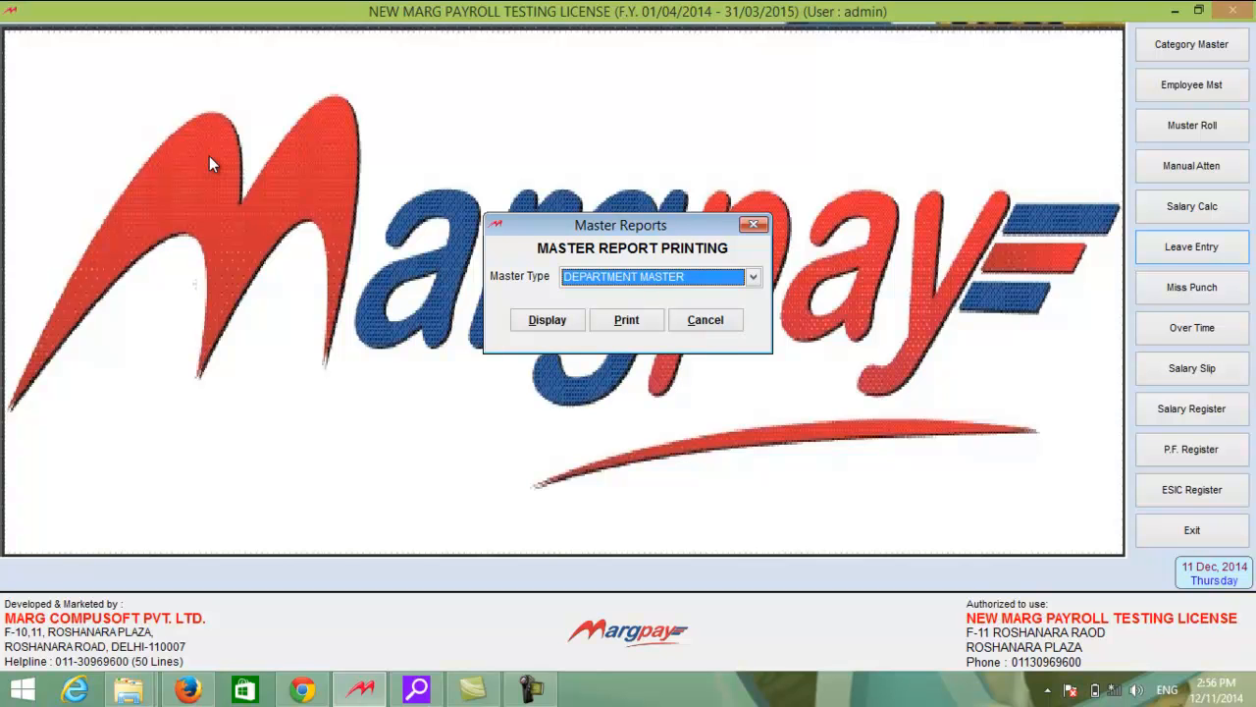
{"action": "key", "text": "Tab"}
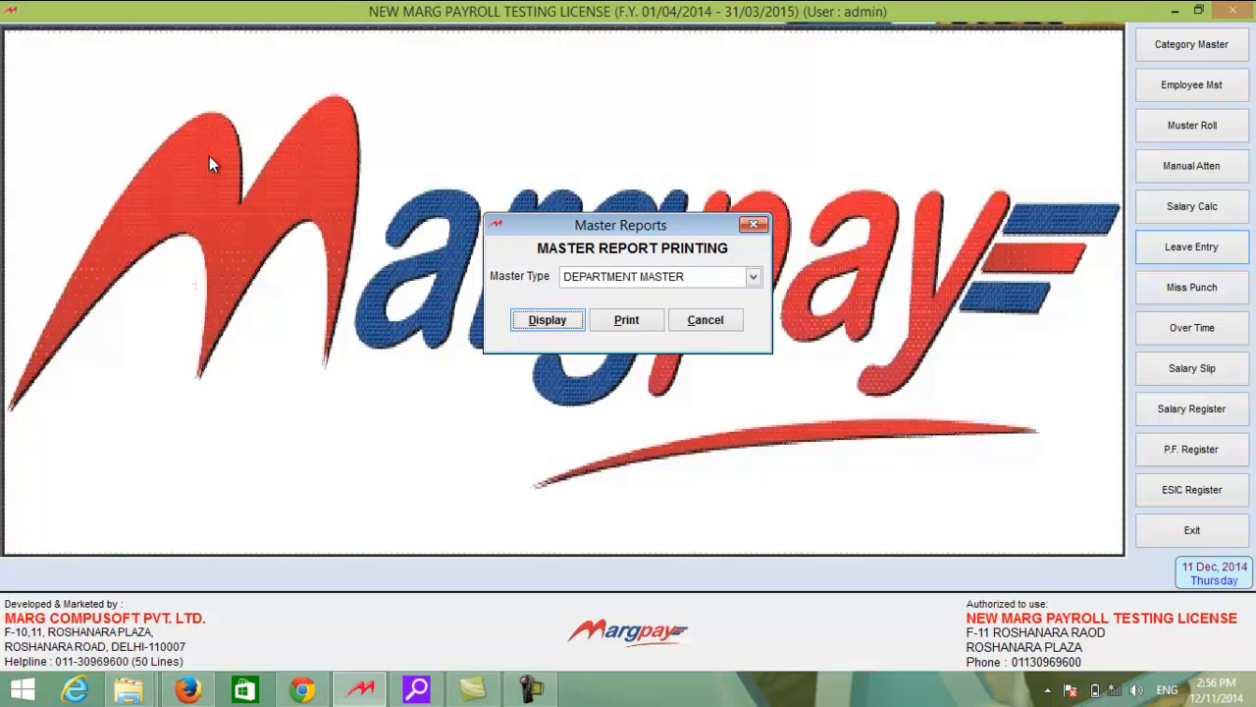
{"action": "key", "text": "Return"}
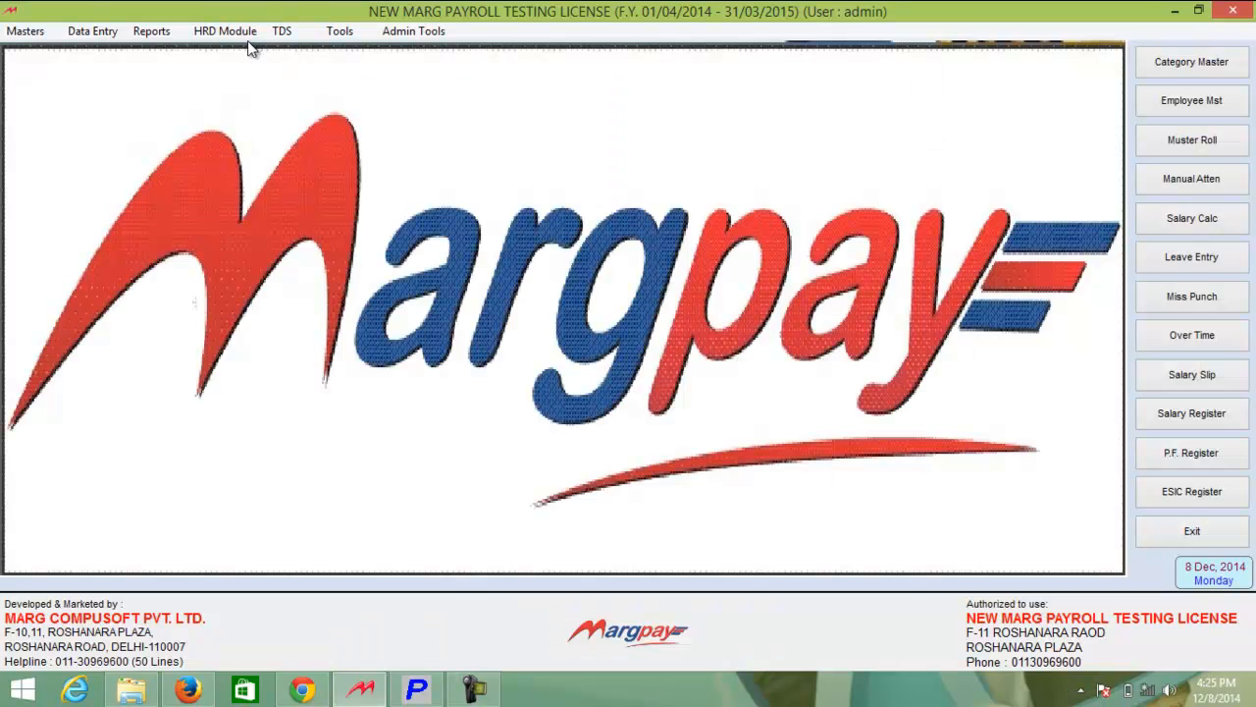
Step: Open the HRD application form, review the applicant's details and the list of applications, and close it
{"action": "left_click", "coordinate": [239, 36]}
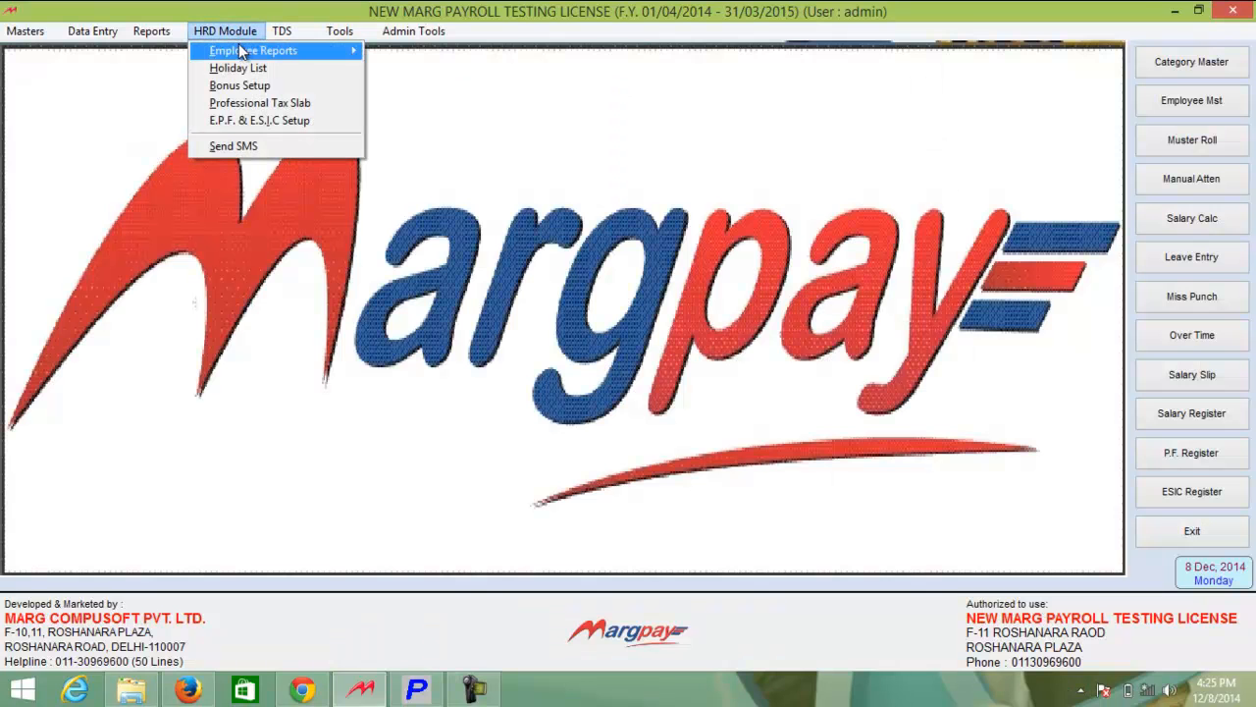
{"action": "mouse_move", "coordinate": [238, 44]}
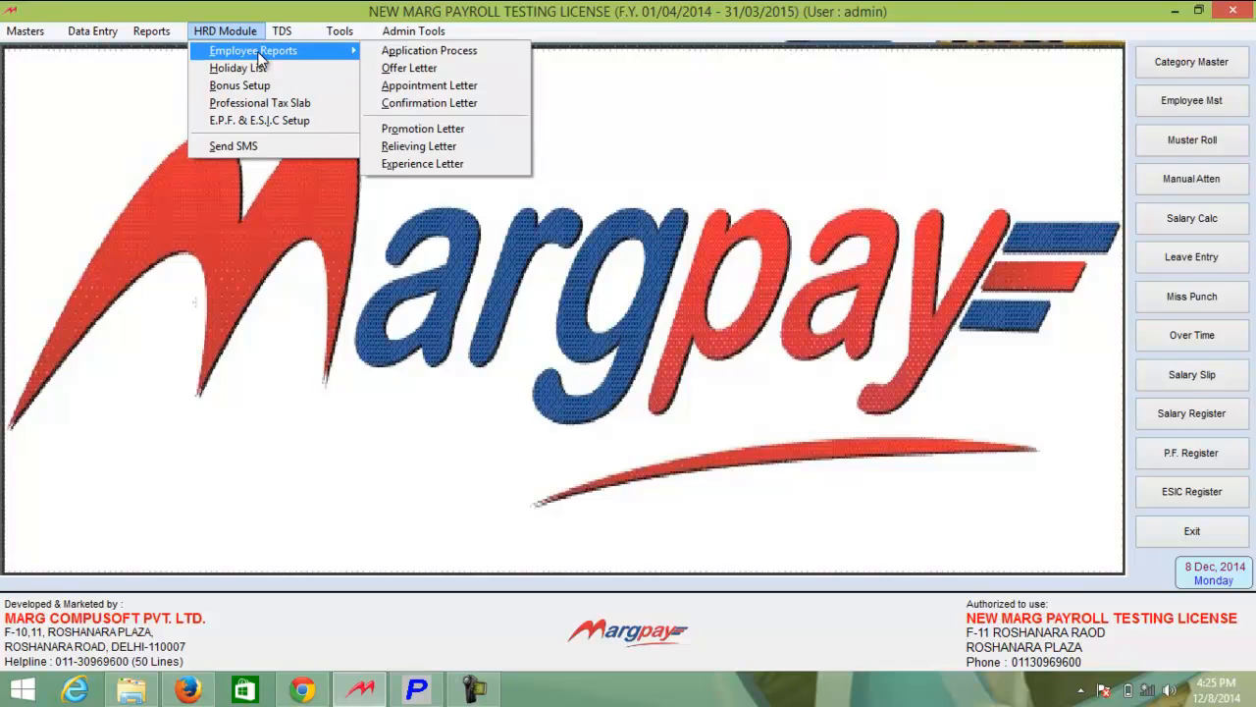
{"action": "left_click", "coordinate": [390, 54]}
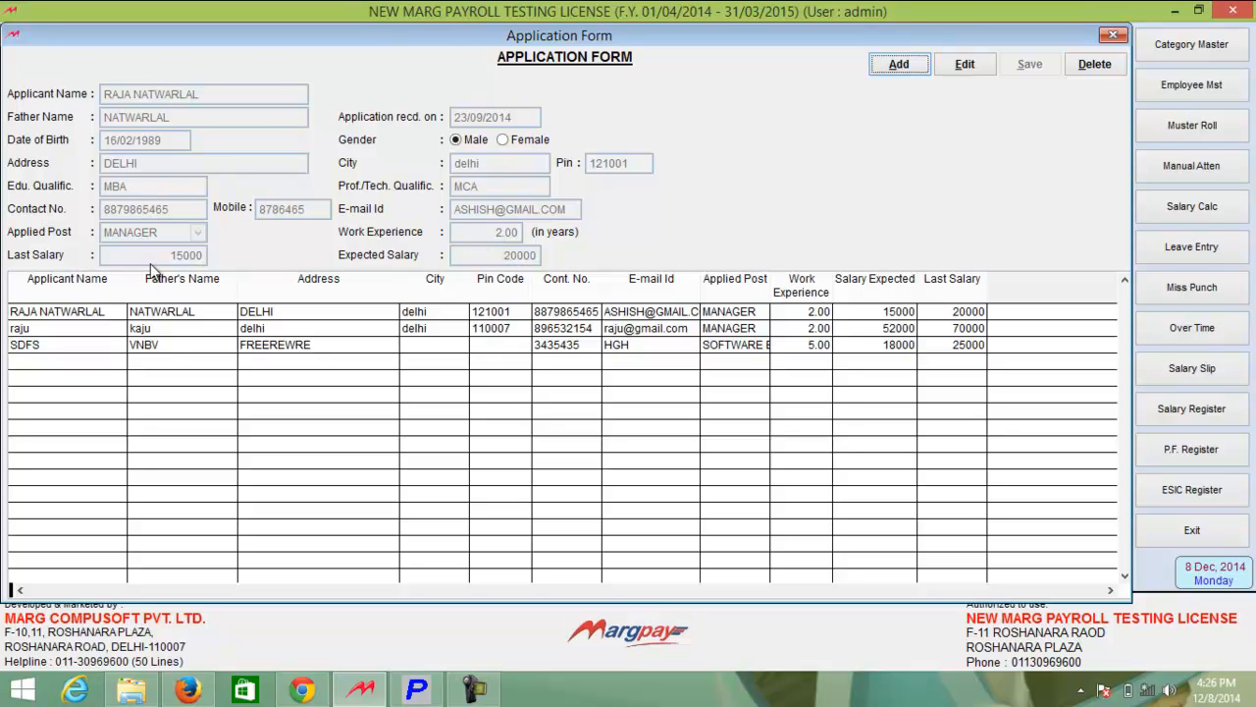
{"action": "left_click", "coordinate": [1113, 35]}
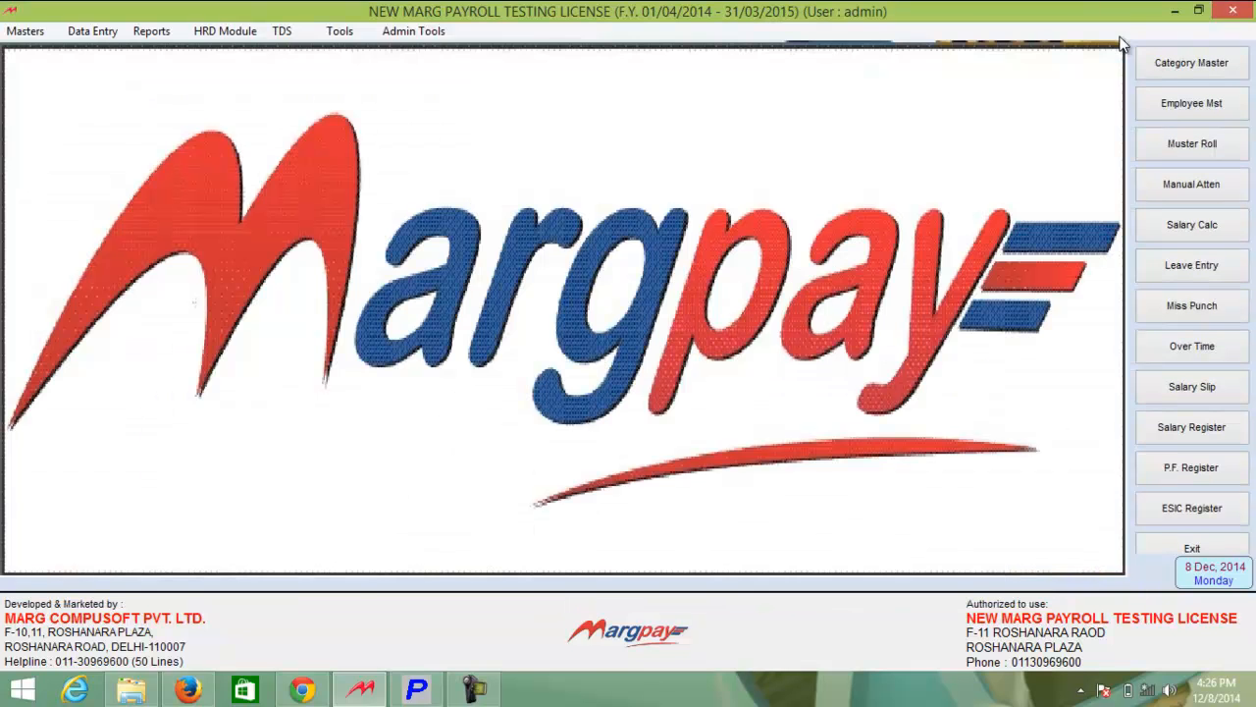
Step: Open the offer letter form, put the first applicant's interview and offer details into edit mode, and save the record
{"action": "left_click", "coordinate": [225, 31]}
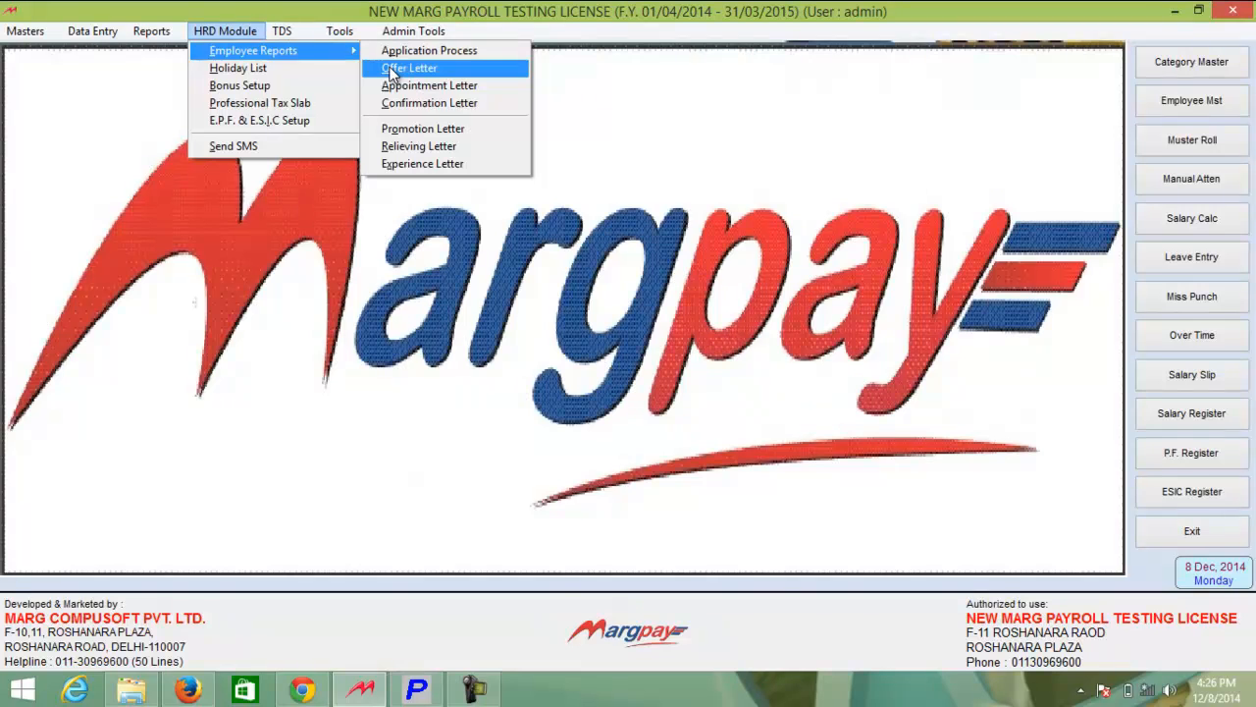
{"action": "left_click", "coordinate": [392, 69]}
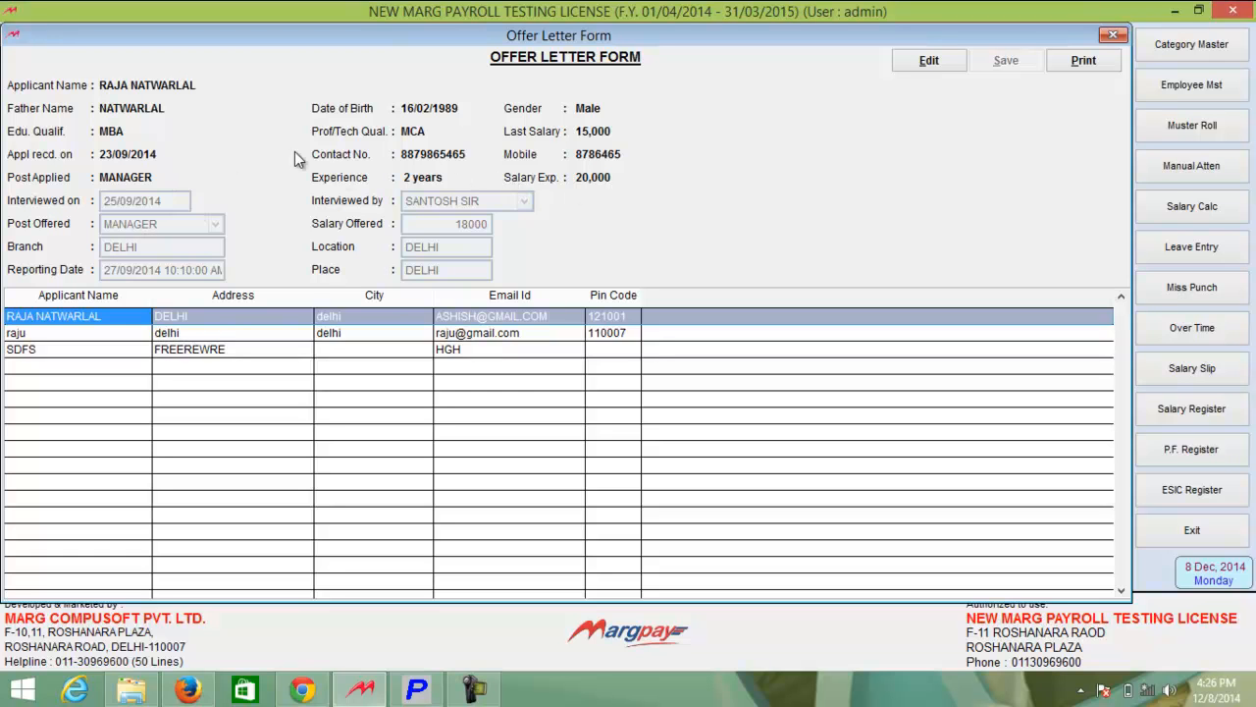
{"action": "left_click", "coordinate": [947, 58]}
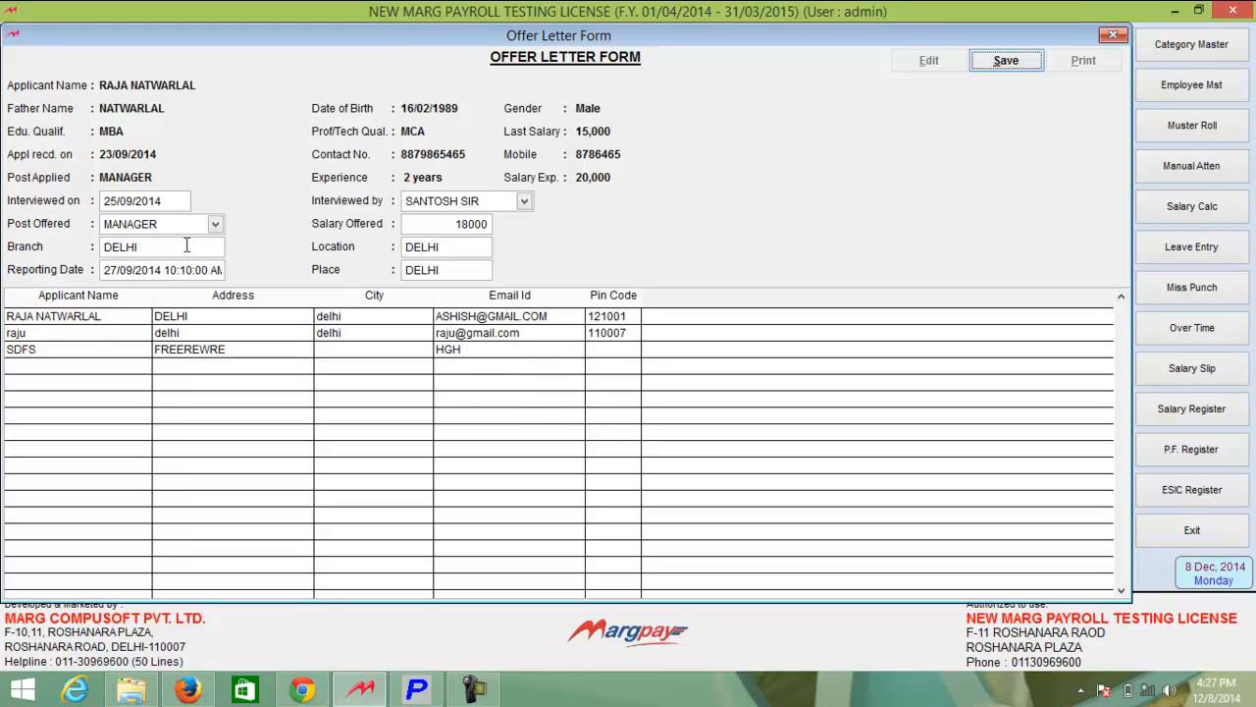
{"action": "left_click", "coordinate": [1003, 59]}
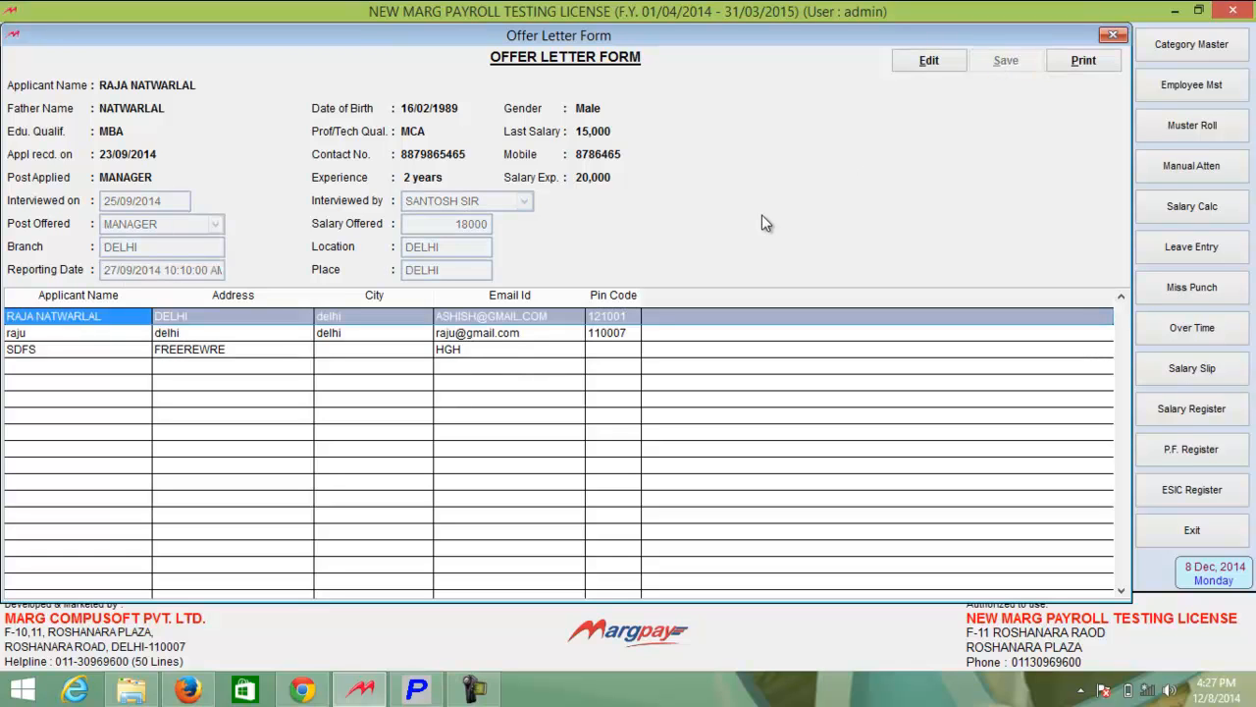
Step: Print the first applicant's offer letter with the existing letter details and read the generated document in Word
{"action": "left_click", "coordinate": [1082, 61]}
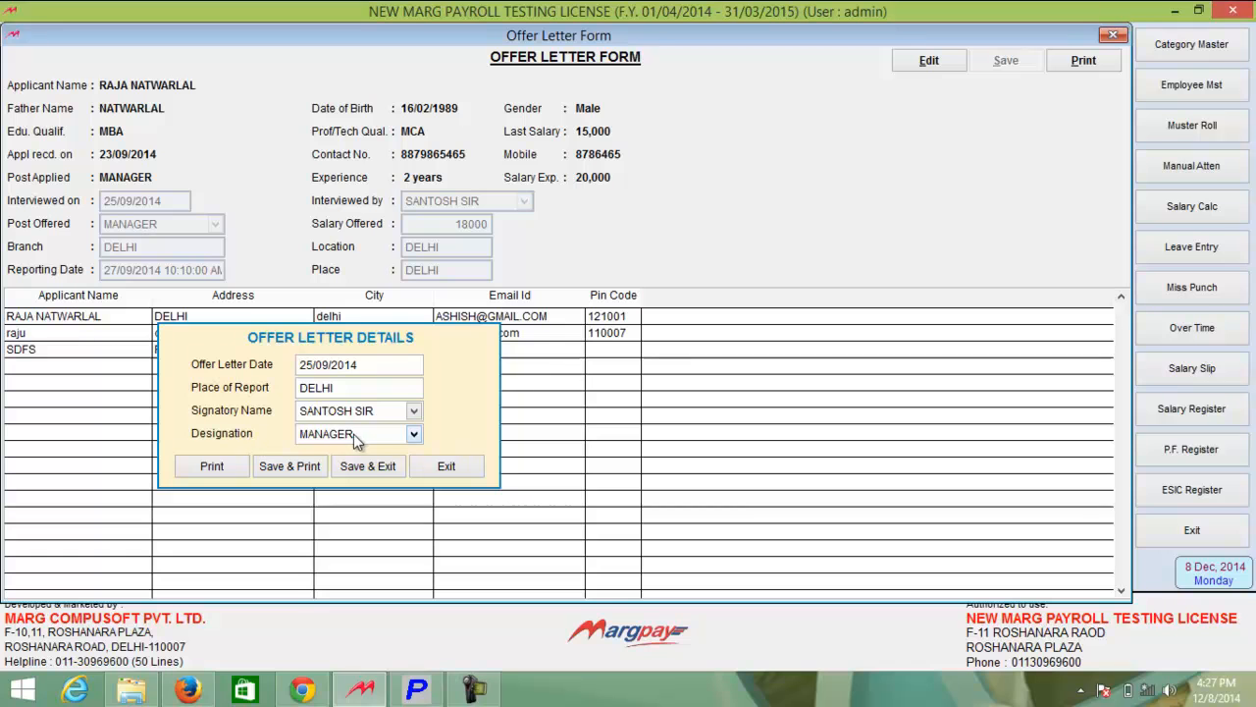
{"action": "left_click", "coordinate": [213, 467]}
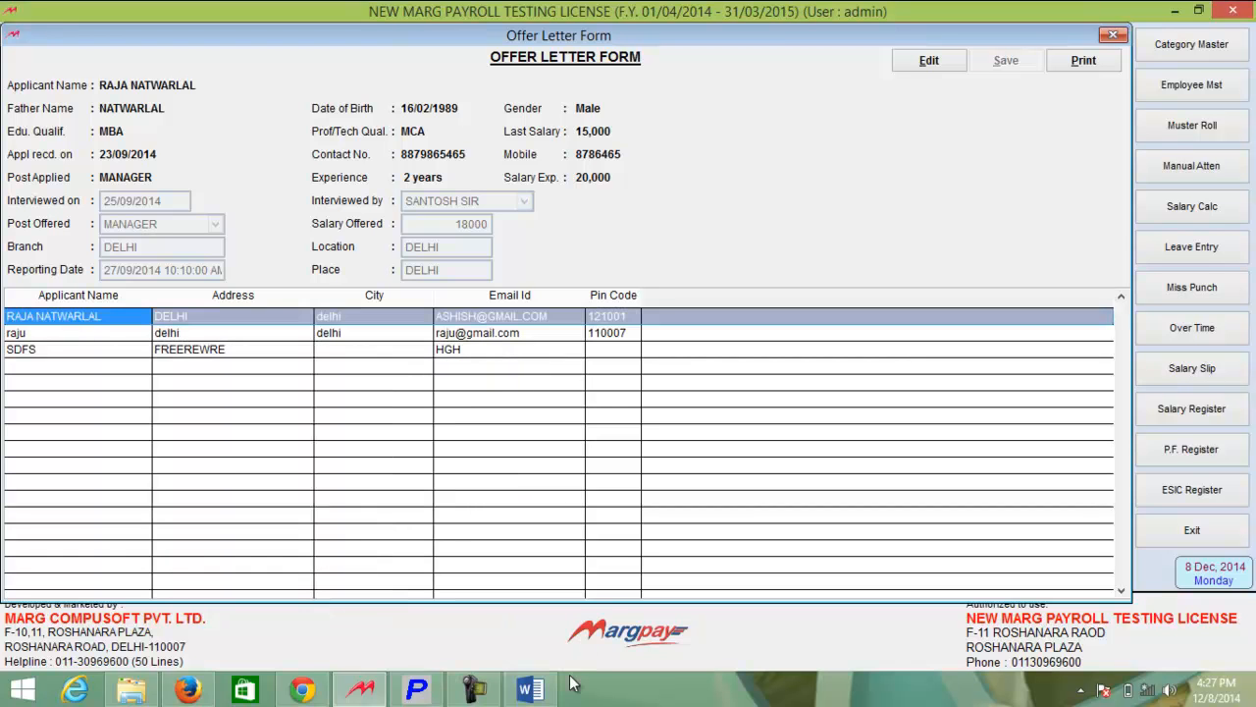
{"action": "left_click", "coordinate": [531, 694]}
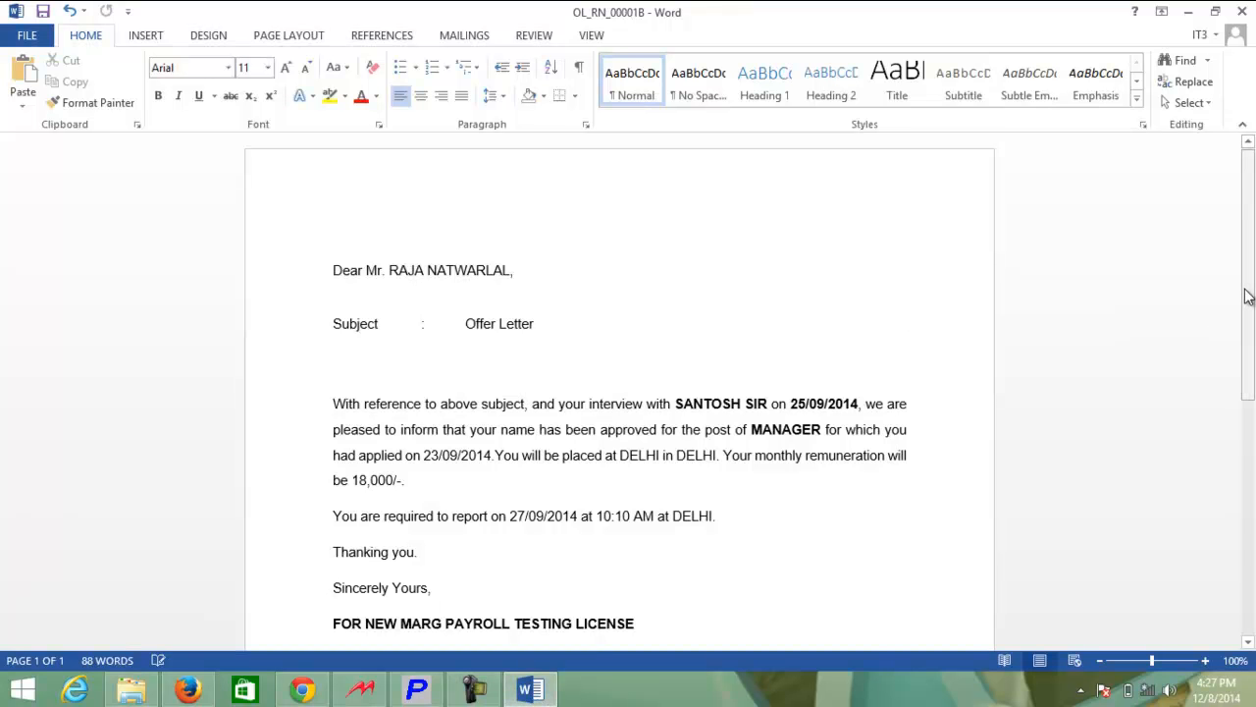
{"action": "left_click_drag", "start_coordinate": [1244, 292], "coordinate": [1250, 322]}
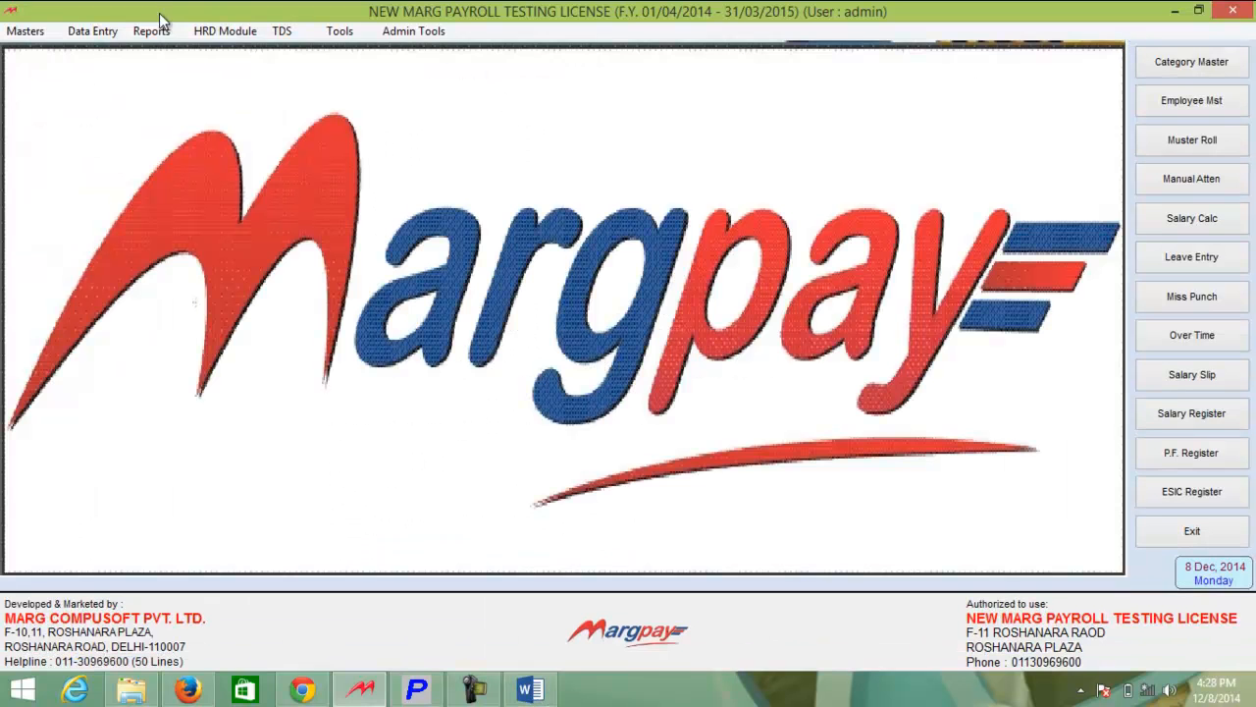
Step: Open the appointment letter form for the GRADE-B manager applicant, print the letter, and look through the generated document
{"action": "left_click", "coordinate": [225, 30]}
{"action": "mouse_move", "coordinate": [254, 50]}
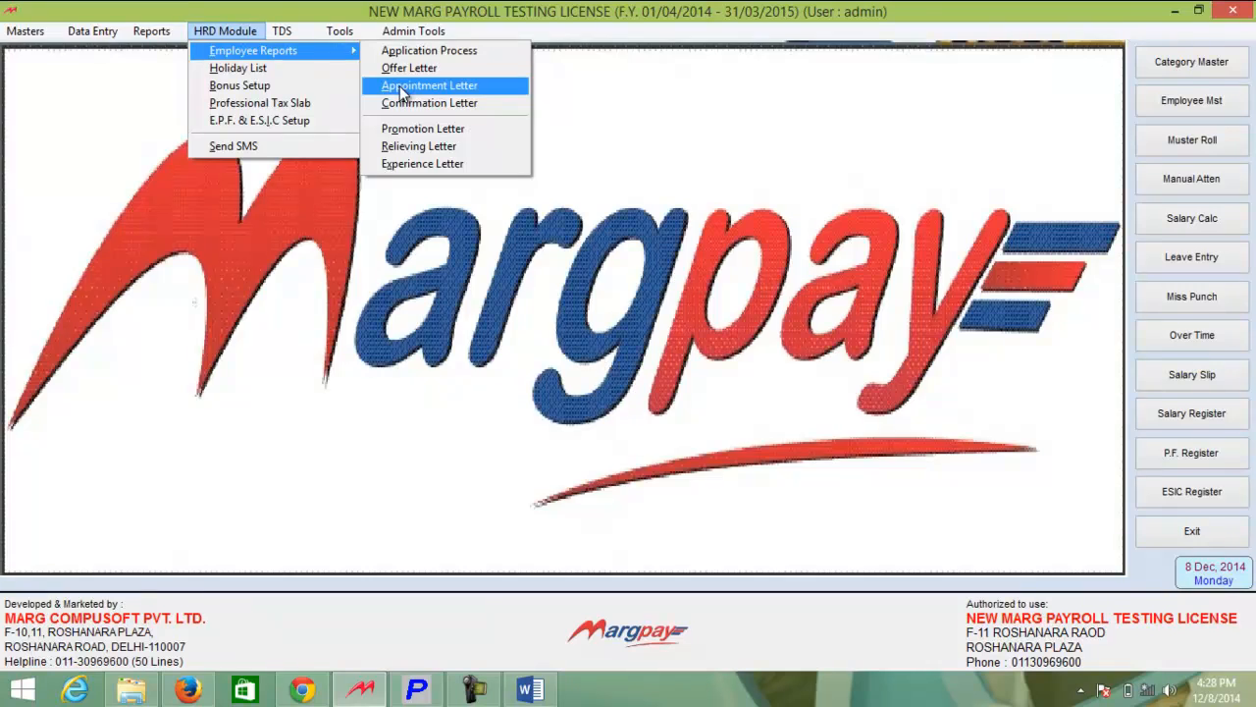
{"action": "left_click", "coordinate": [400, 86]}
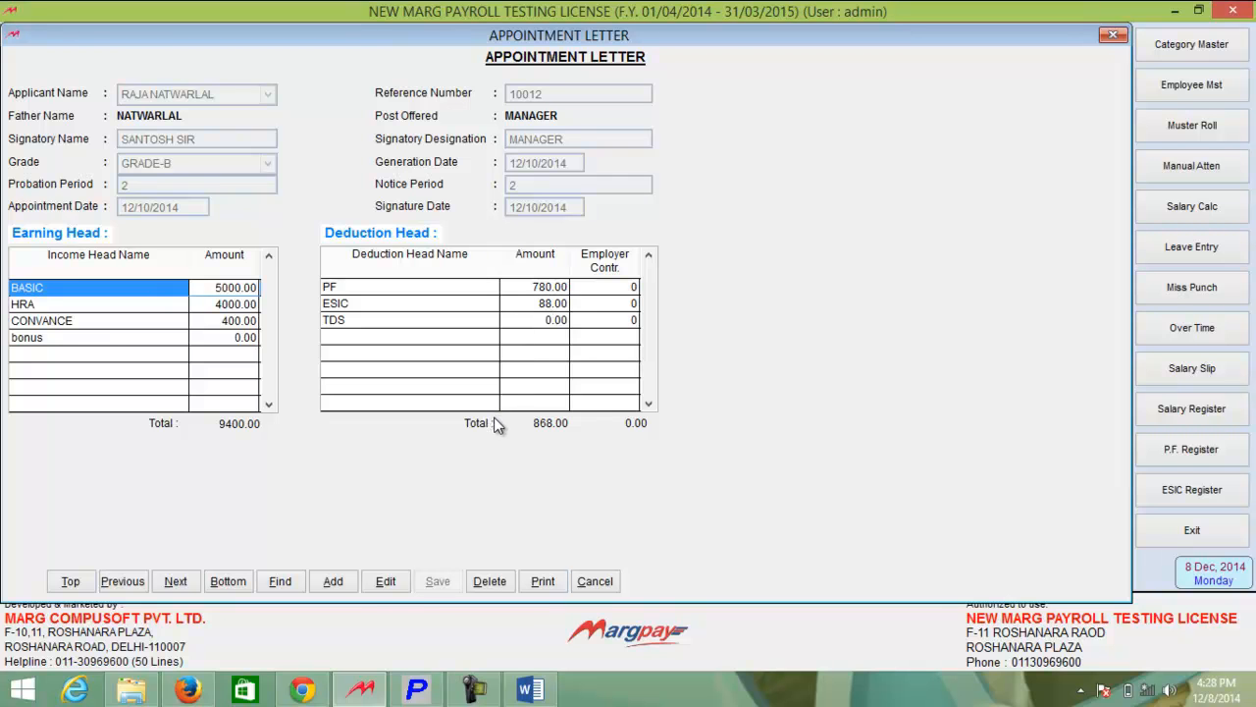
{"action": "left_click", "coordinate": [539, 588]}
{"action": "left_click_drag", "start_coordinate": [1248, 201], "coordinate": [1249, 206]}
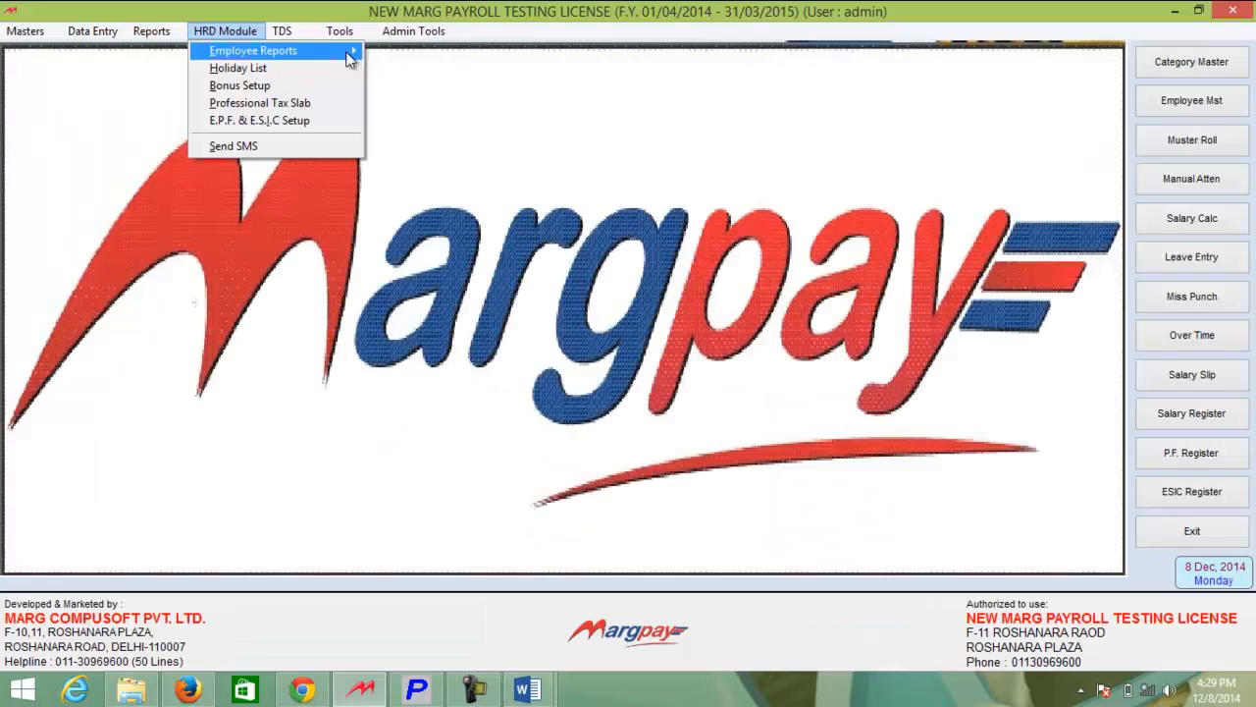
Step: Open the confirmation letter form from the employee HRD reports, review the manager's letter details, and close it
{"action": "mouse_move", "coordinate": [350, 59]}
{"action": "left_click", "coordinate": [411, 106]}
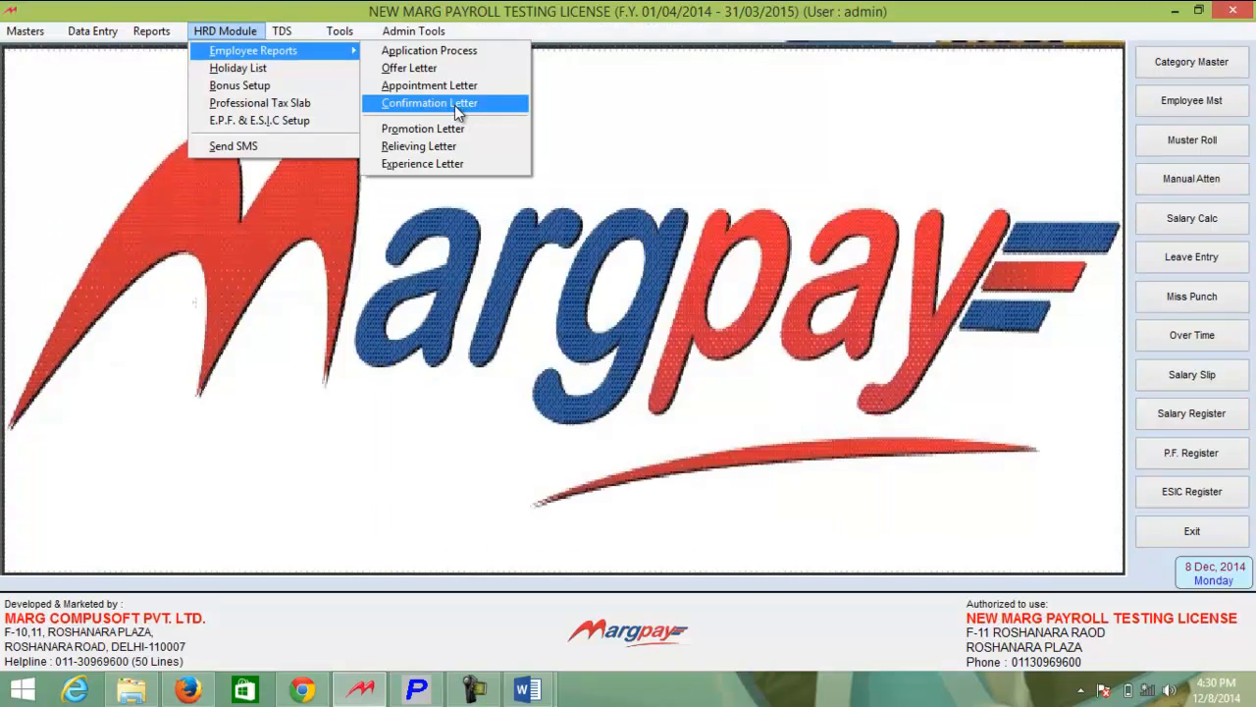
{"action": "left_click", "coordinate": [458, 113]}
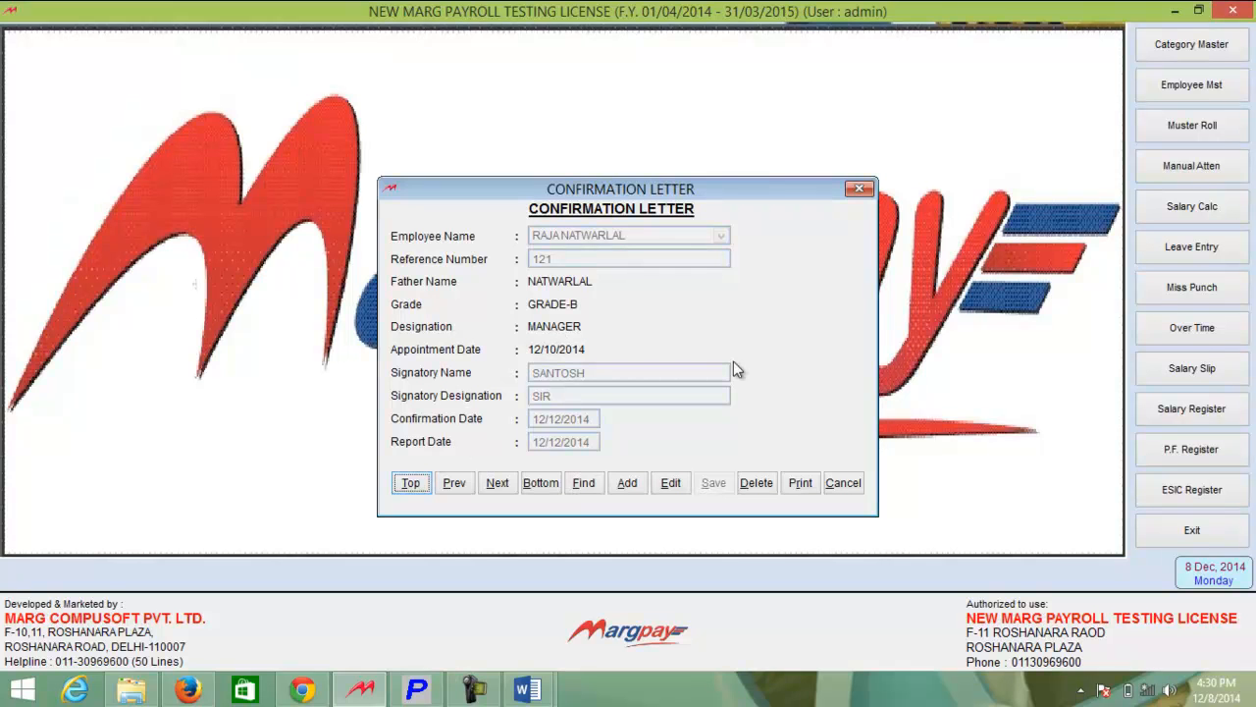
{"action": "left_click", "coordinate": [859, 188]}
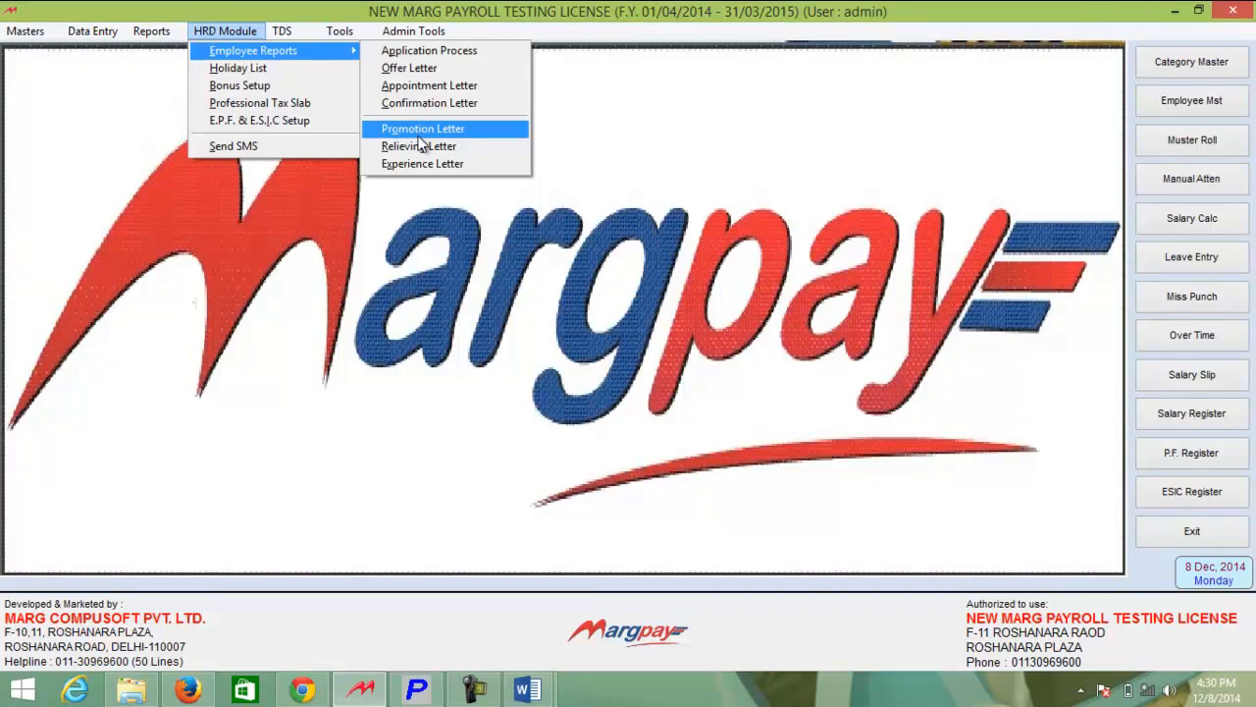
Step: Look through the promotion, relieving and experience letter forms, closing the last one after review
{"action": "left_click", "coordinate": [420, 136]}
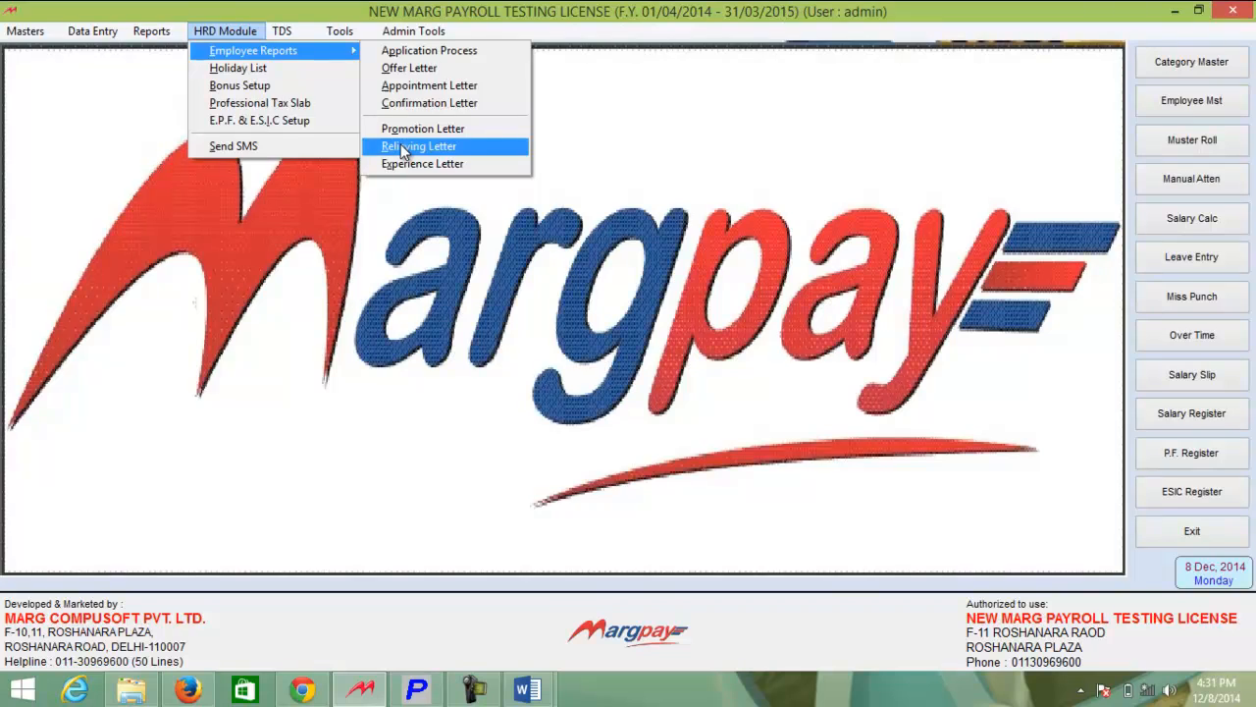
{"action": "left_click", "coordinate": [401, 147]}
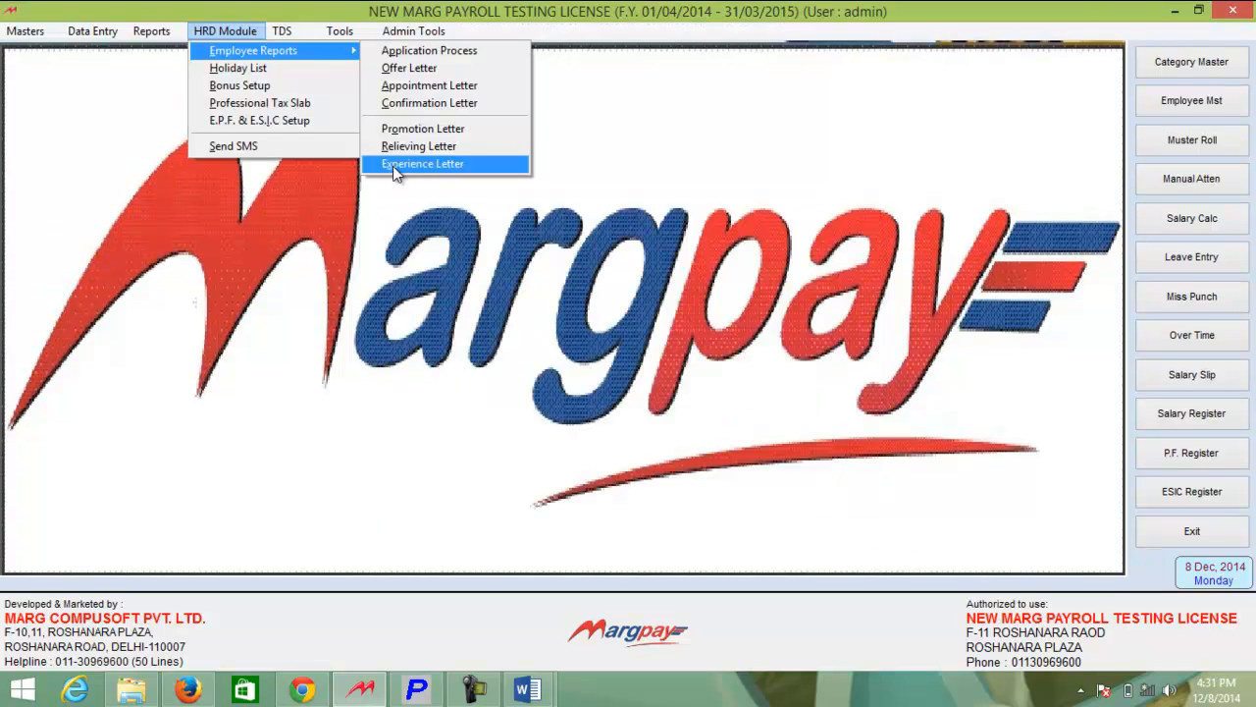
{"action": "left_click", "coordinate": [396, 167]}
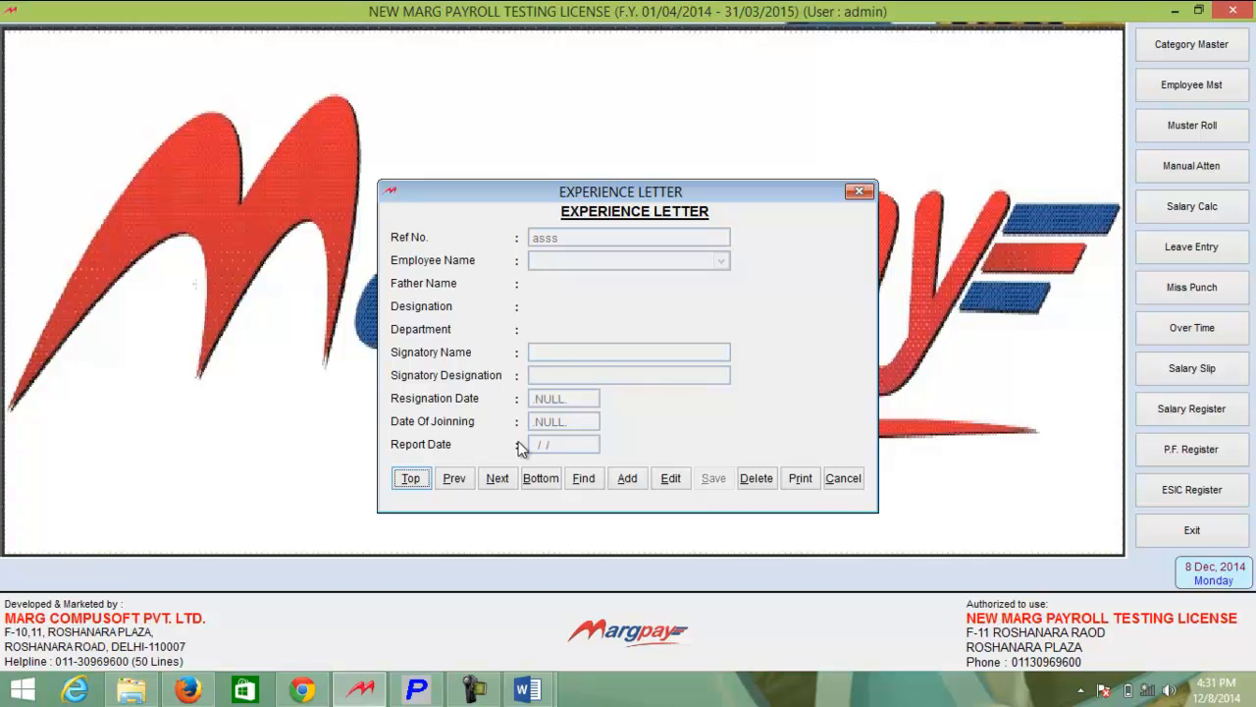
{"action": "left_click", "coordinate": [861, 194]}
Step: Show the holiday setup from January to December 2014 for the MUMBAI branch and start adding a new holiday
{"action": "left_click", "coordinate": [215, 34]}
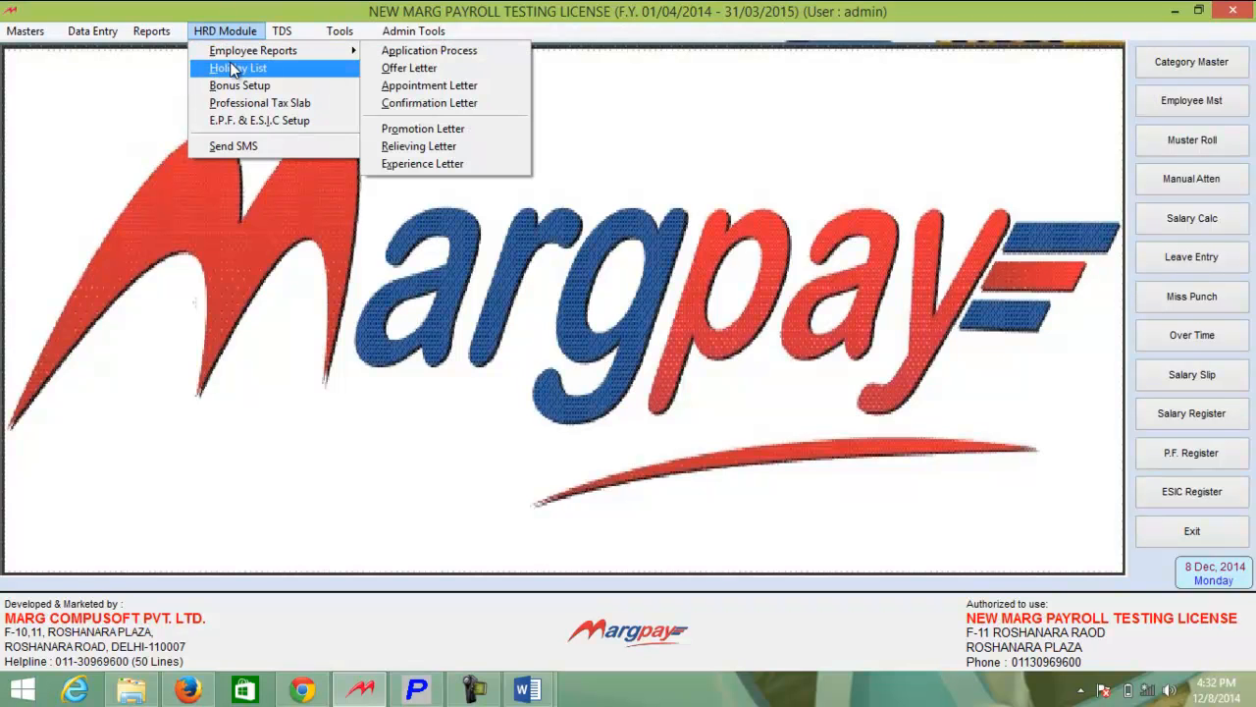
{"action": "left_click", "coordinate": [233, 69]}
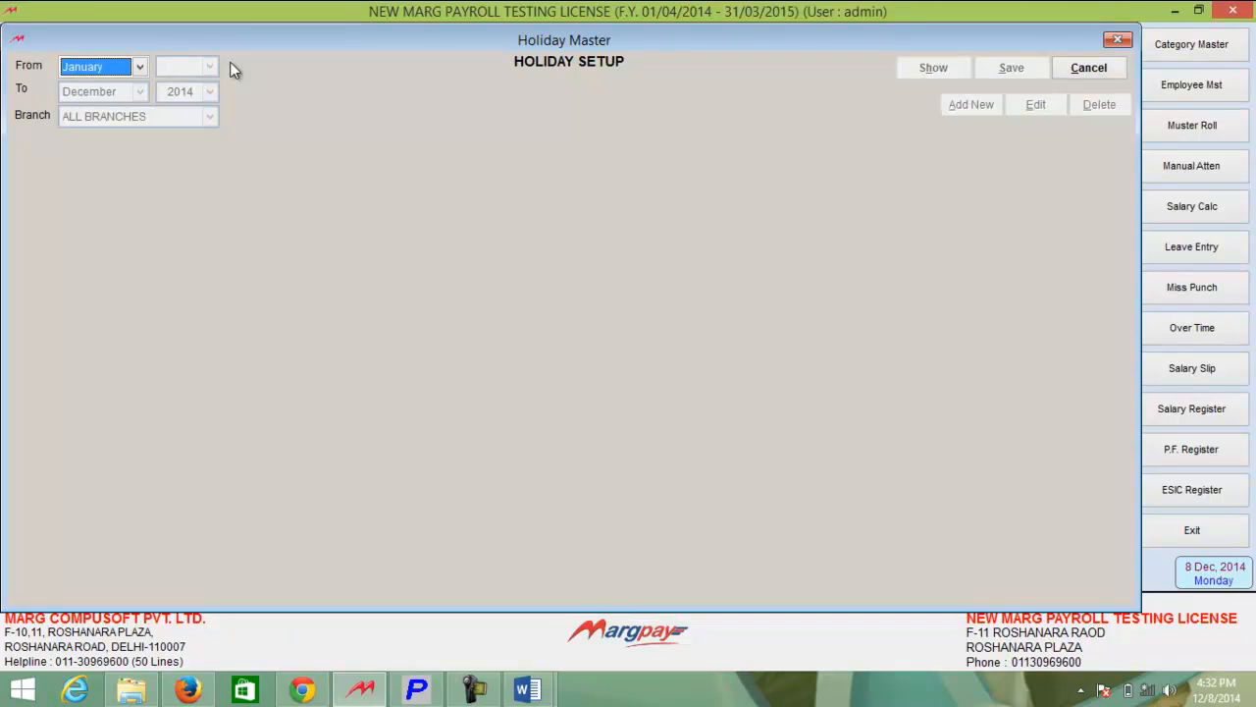
{"action": "key", "text": "Return"}
{"action": "key", "text": "Return"}
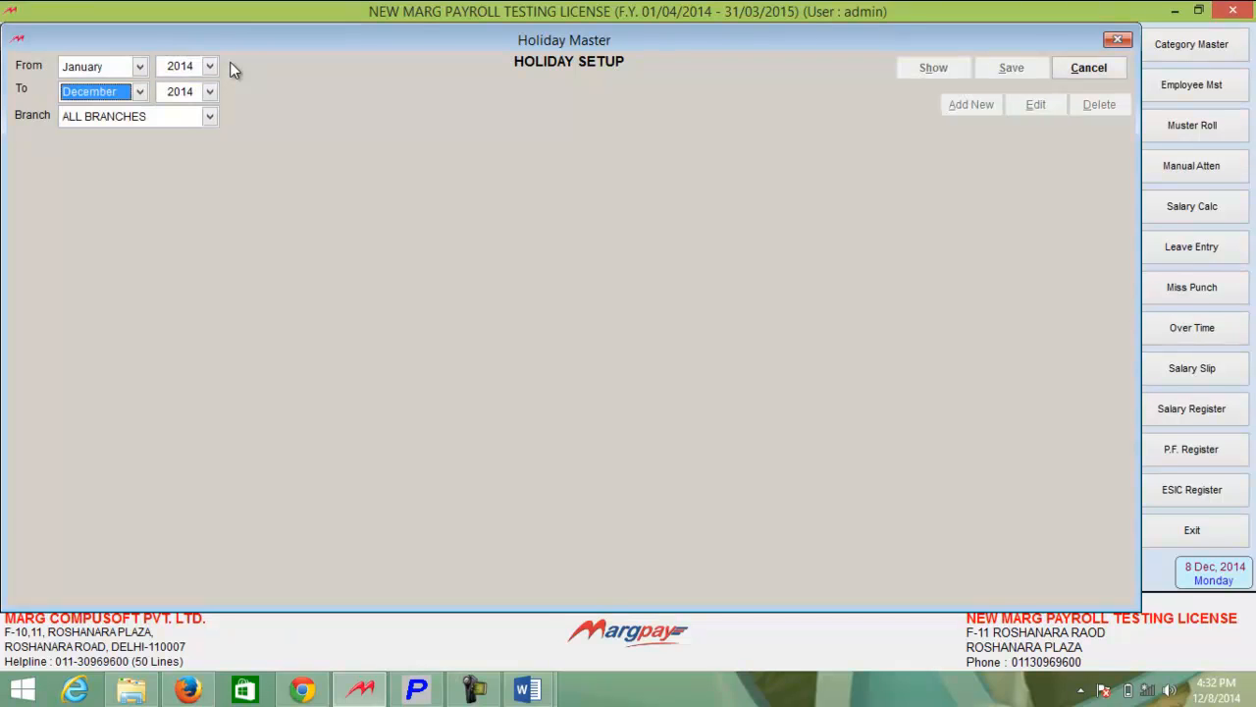
{"action": "key", "text": "Return"}
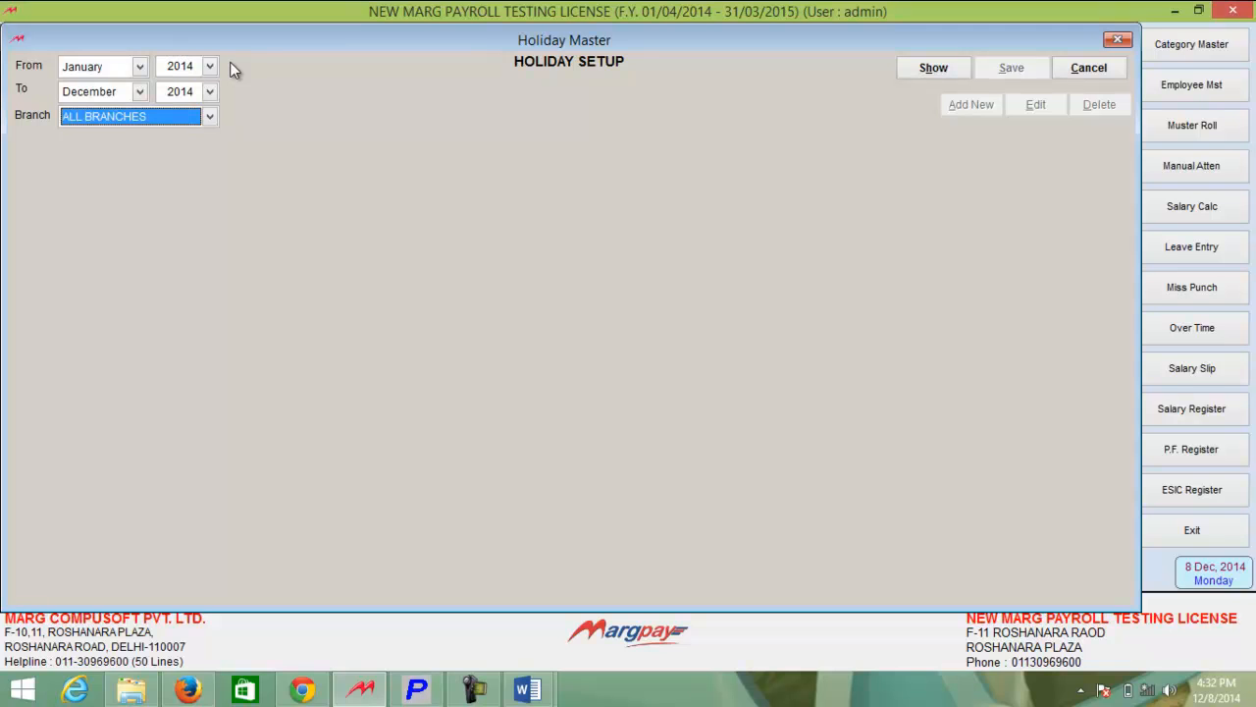
{"action": "key", "text": "space"}
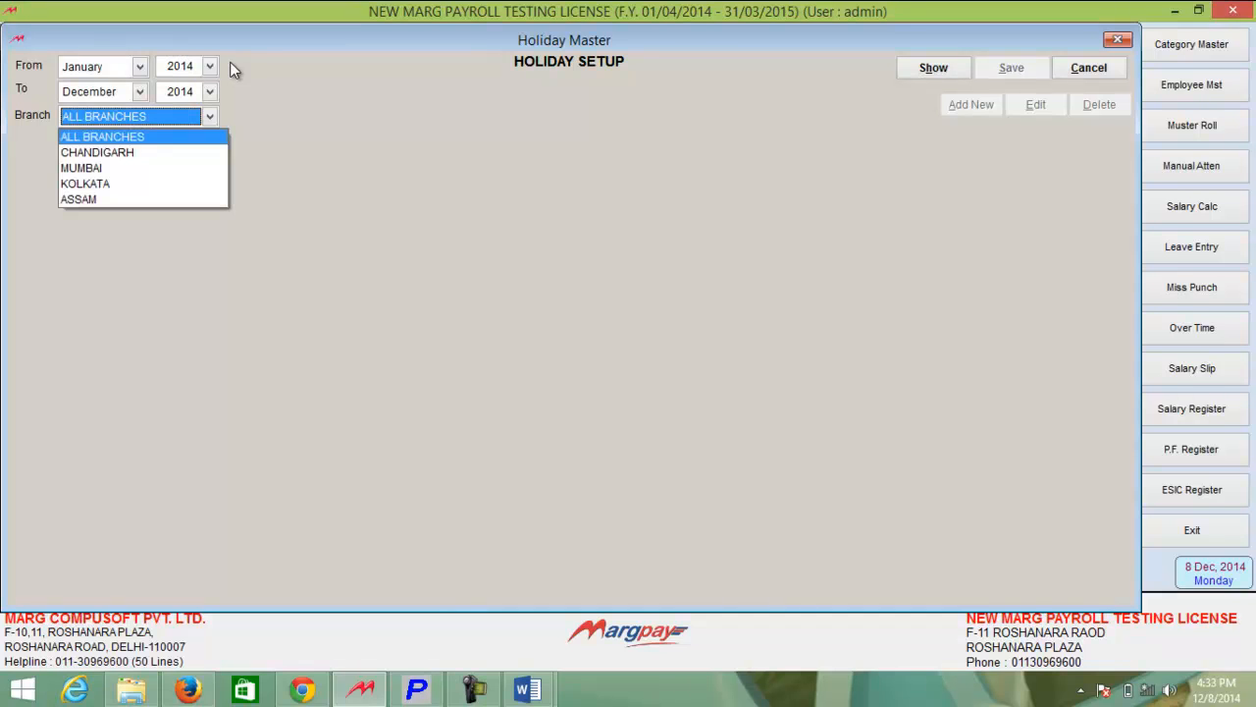
{"action": "key", "text": "Down"}
{"action": "key", "text": "Down"}
{"action": "key", "text": "Return"}
{"action": "key", "text": "Return"}
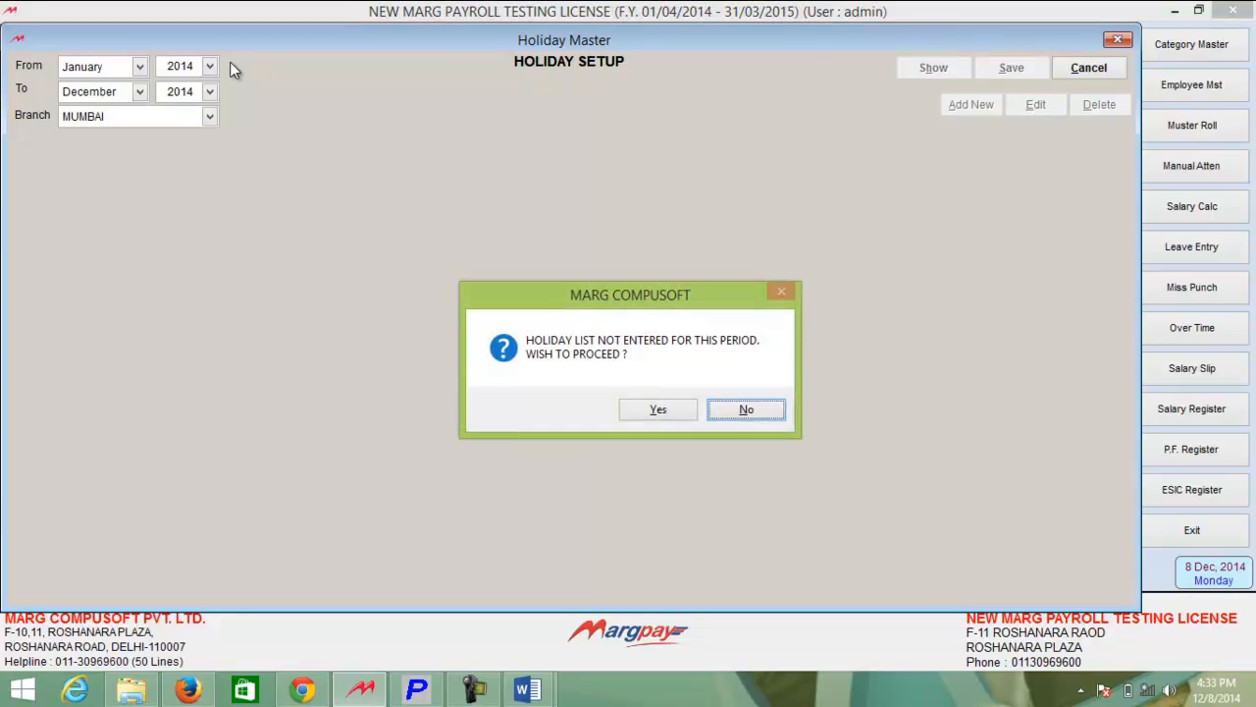
{"action": "key", "text": "y"}
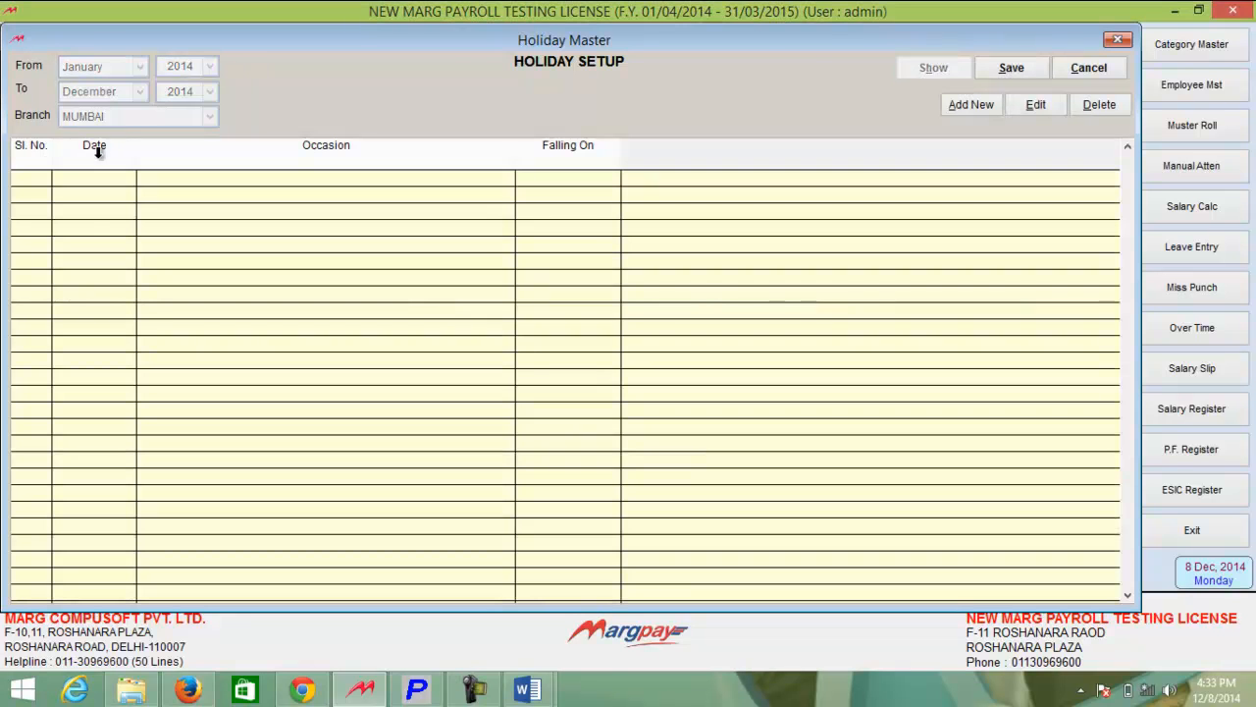
{"action": "left_click", "coordinate": [982, 106]}
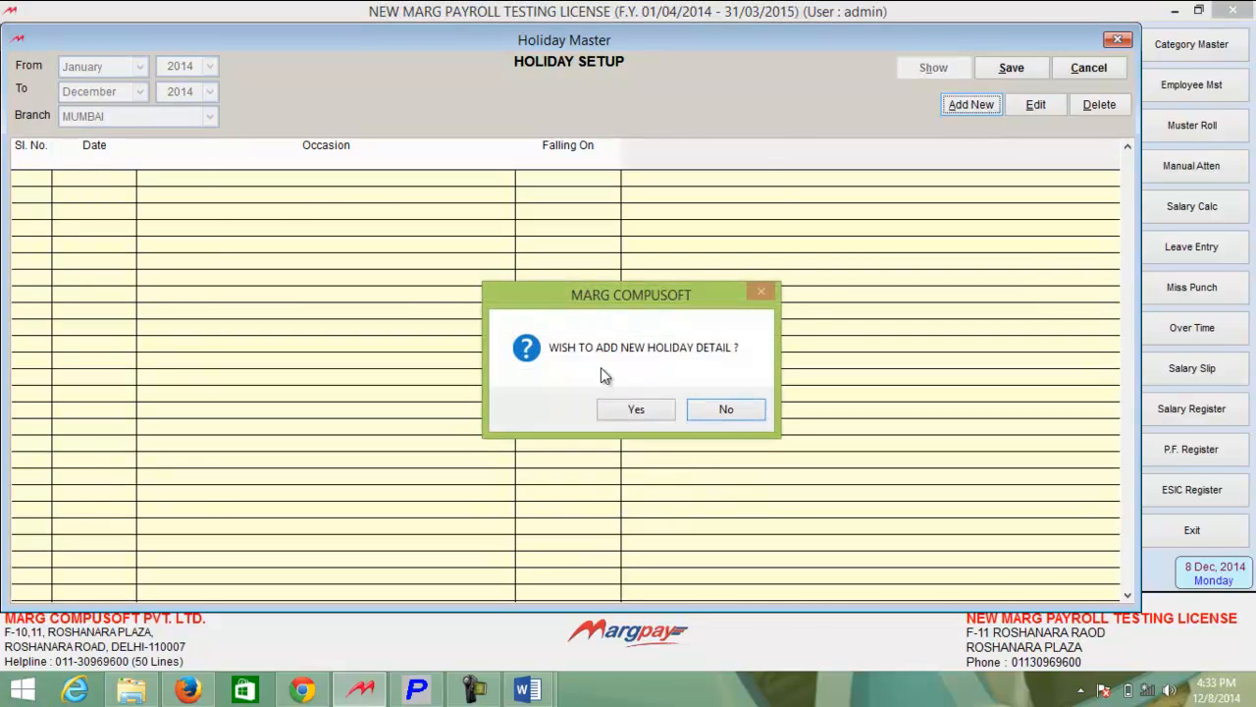
{"action": "left_click", "coordinate": [603, 412]}
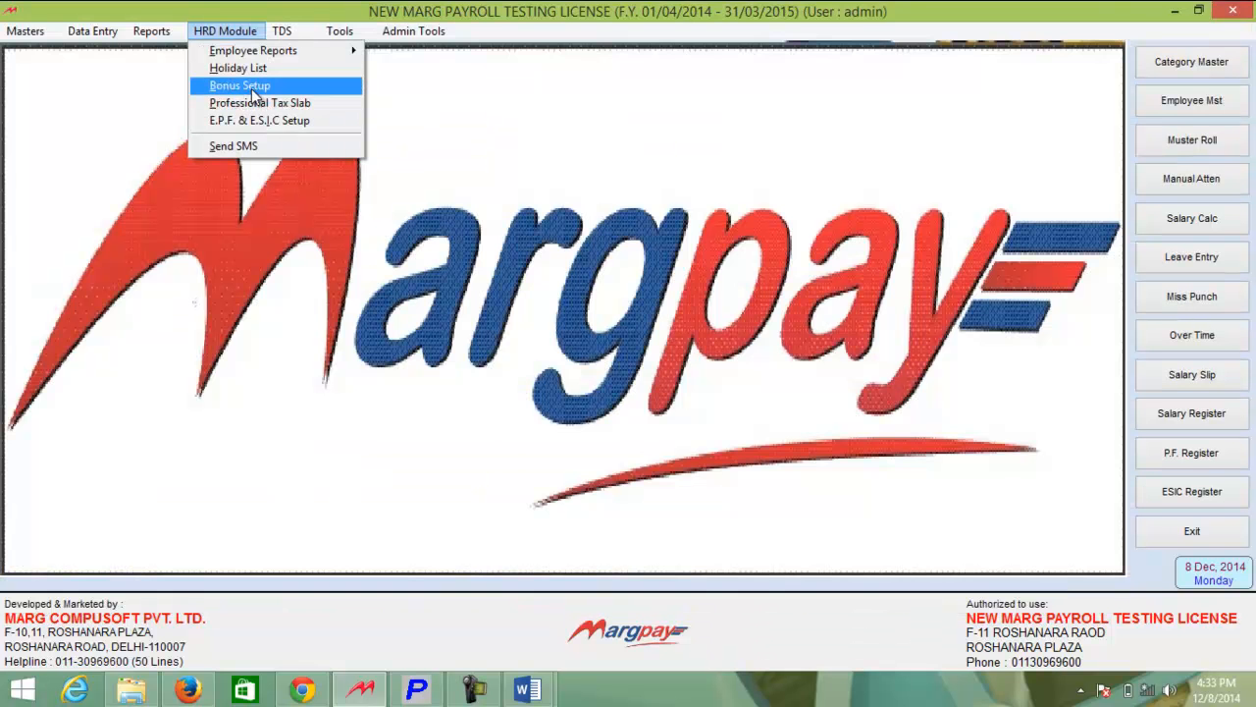
Step: Open the bonus setup for GRADE-B and review its calculation basis, limits and percentage
{"action": "left_click", "coordinate": [252, 88]}
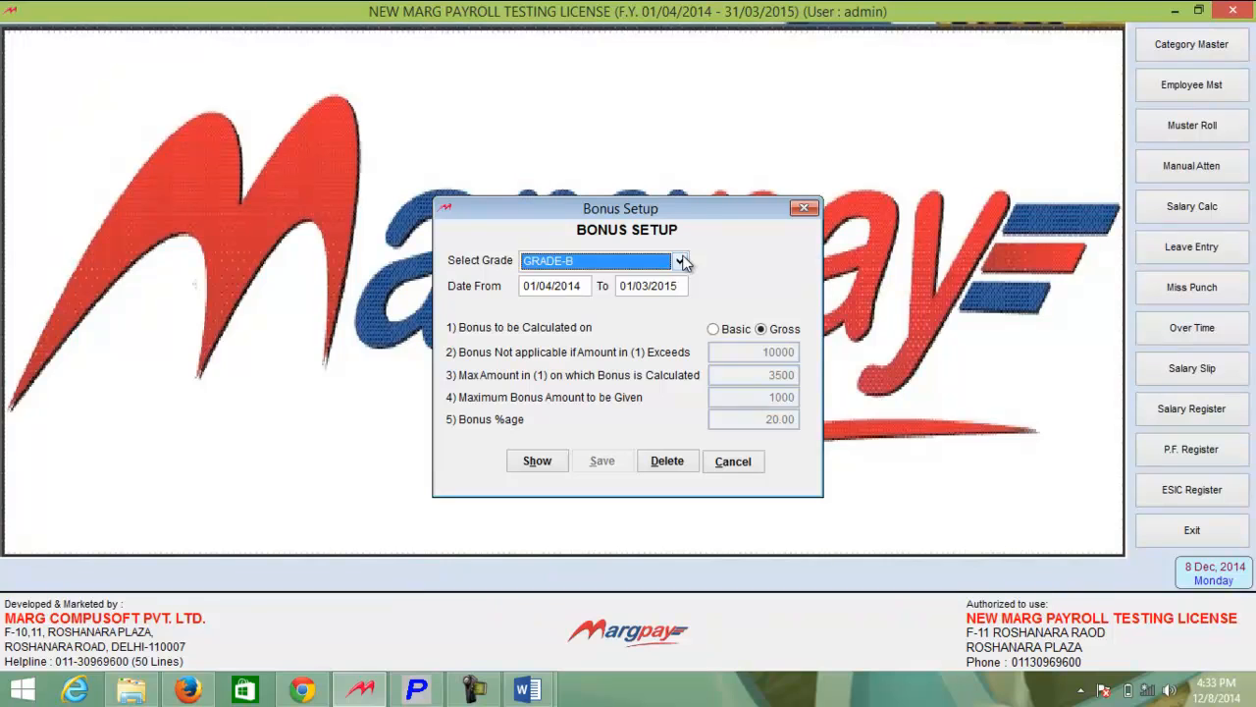
{"action": "key", "text": "Return"}
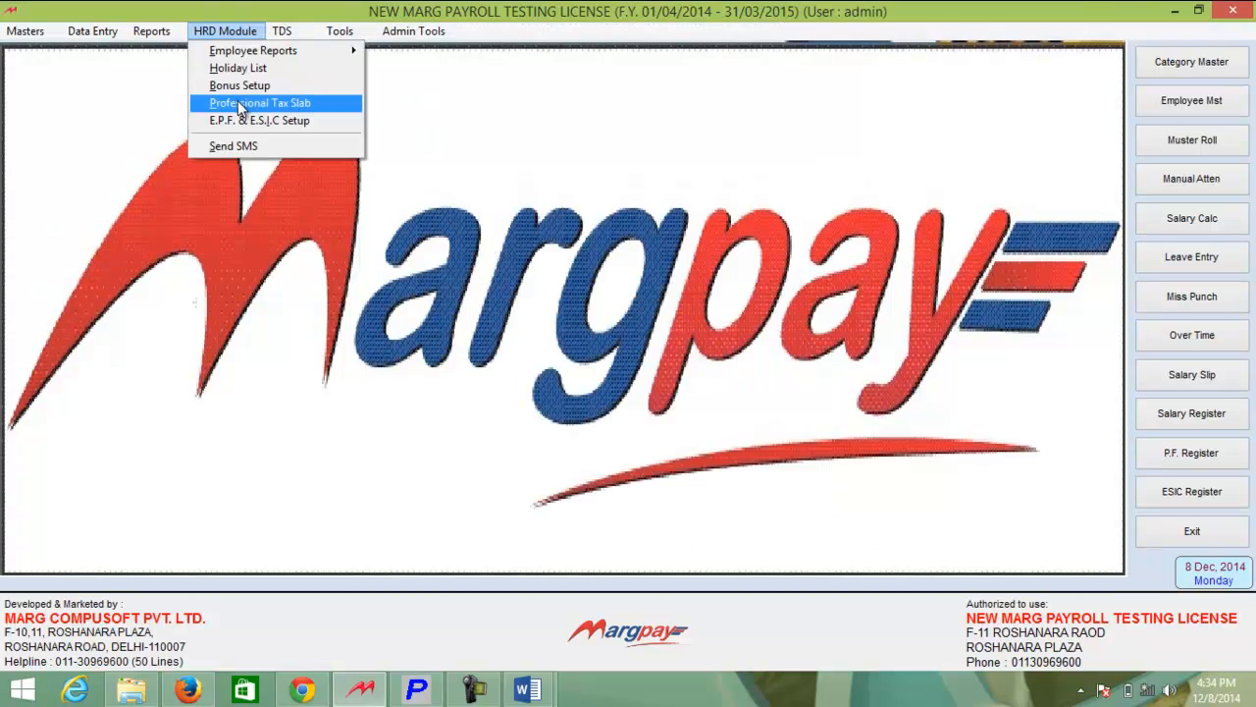
Step: Display the professional tax slabs of BIHAR for 01/04/2014 to 31/03/2015, review them, and close the form
{"action": "left_click", "coordinate": [238, 103]}
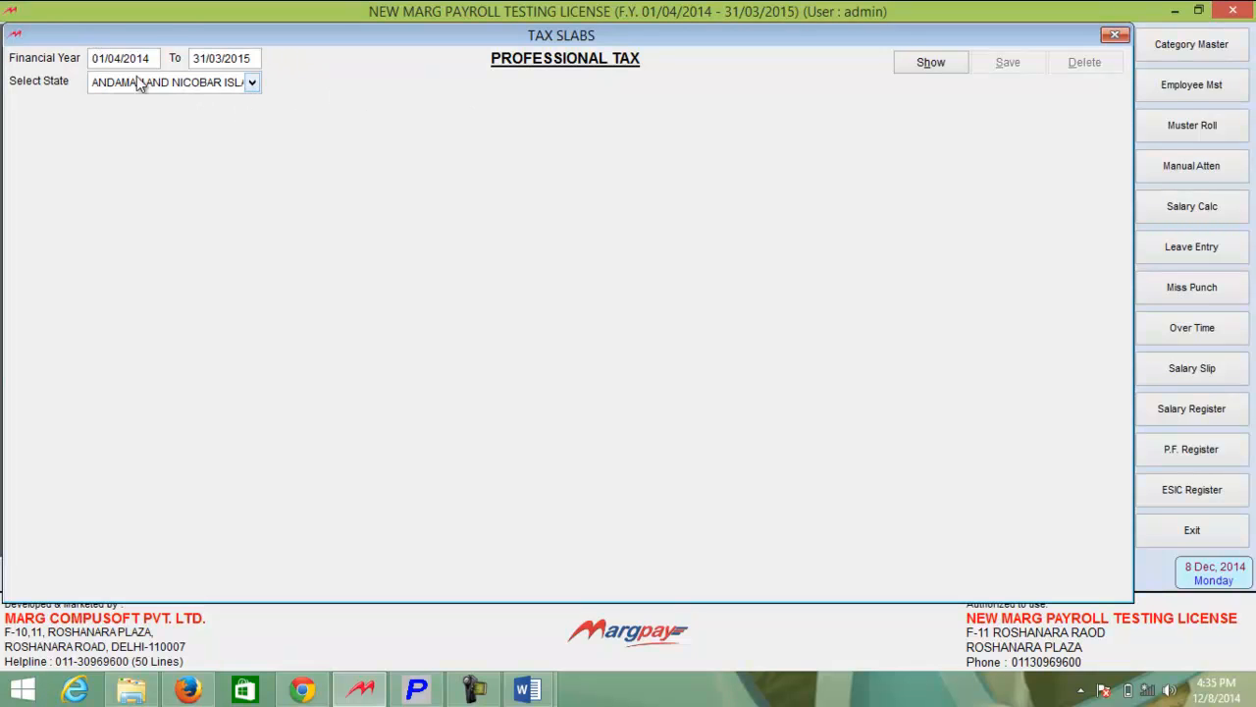
{"action": "left_click", "coordinate": [255, 87]}
{"action": "left_click", "coordinate": [187, 164]}
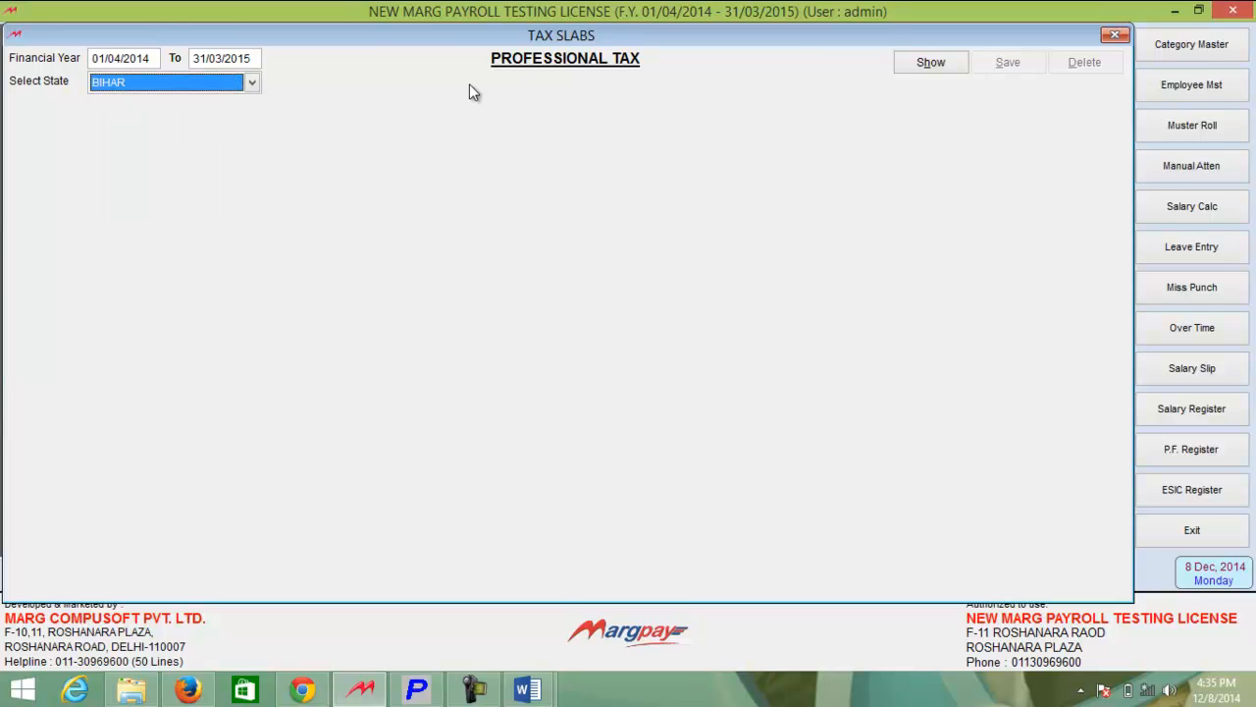
{"action": "key", "text": "Return"}
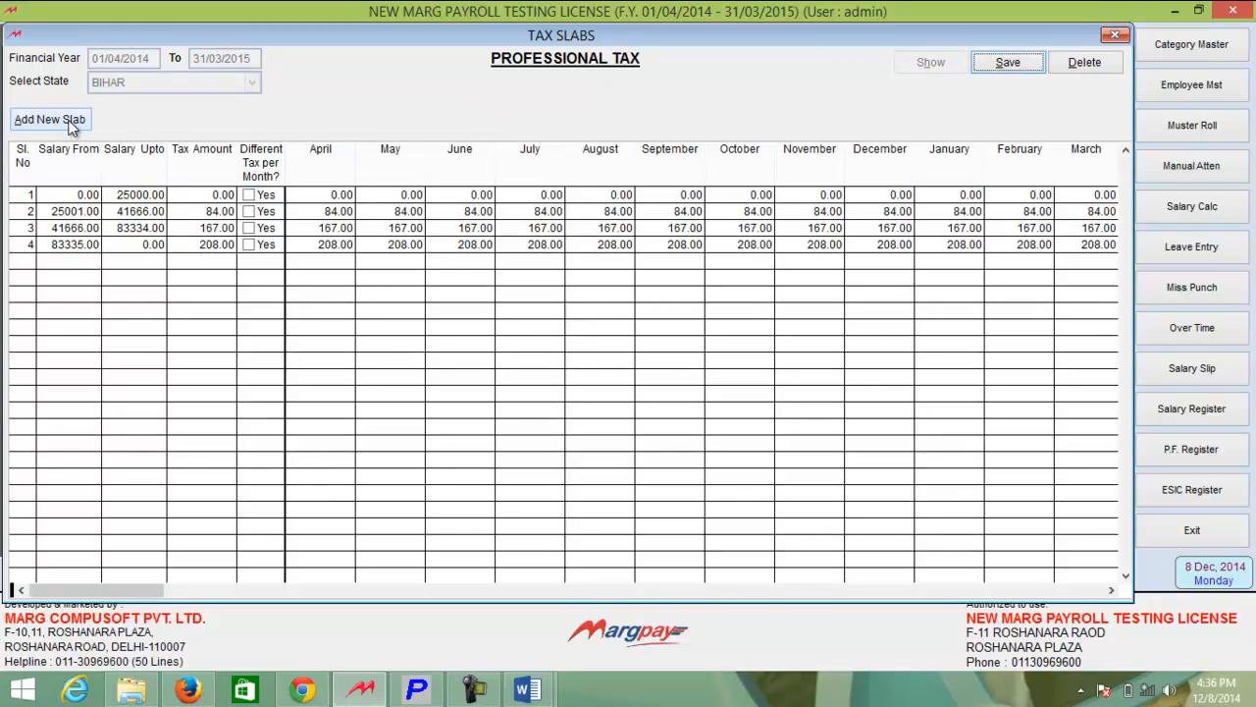
{"action": "key", "text": "Escape"}
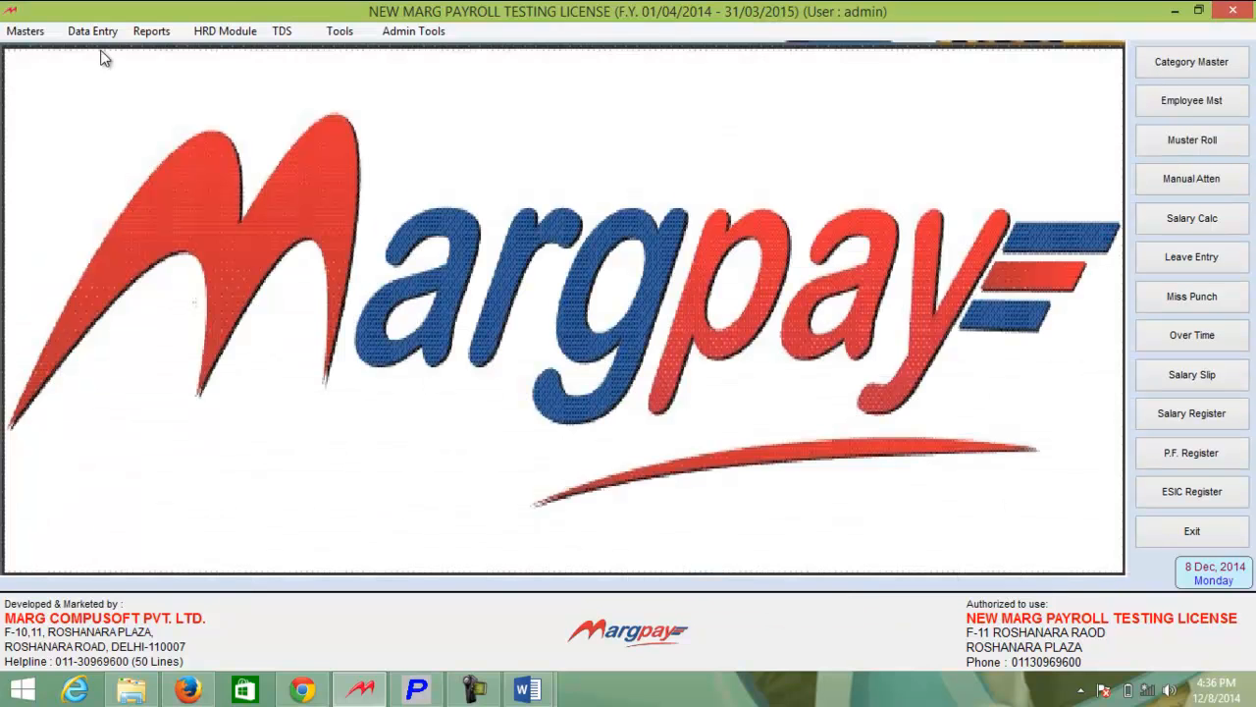
Step: Reopen the professional tax form, show the slabs for BIHAR again, save them, and close the form
{"action": "left_click", "coordinate": [220, 31]}
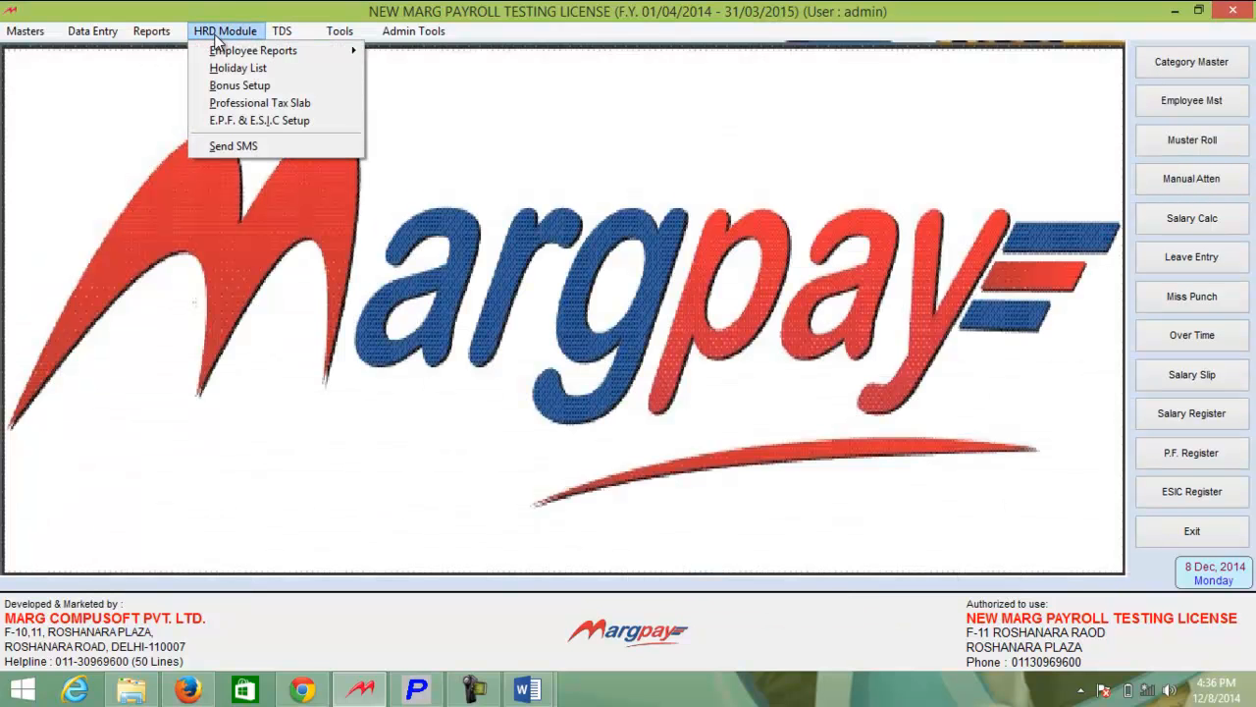
{"action": "left_click", "coordinate": [281, 102]}
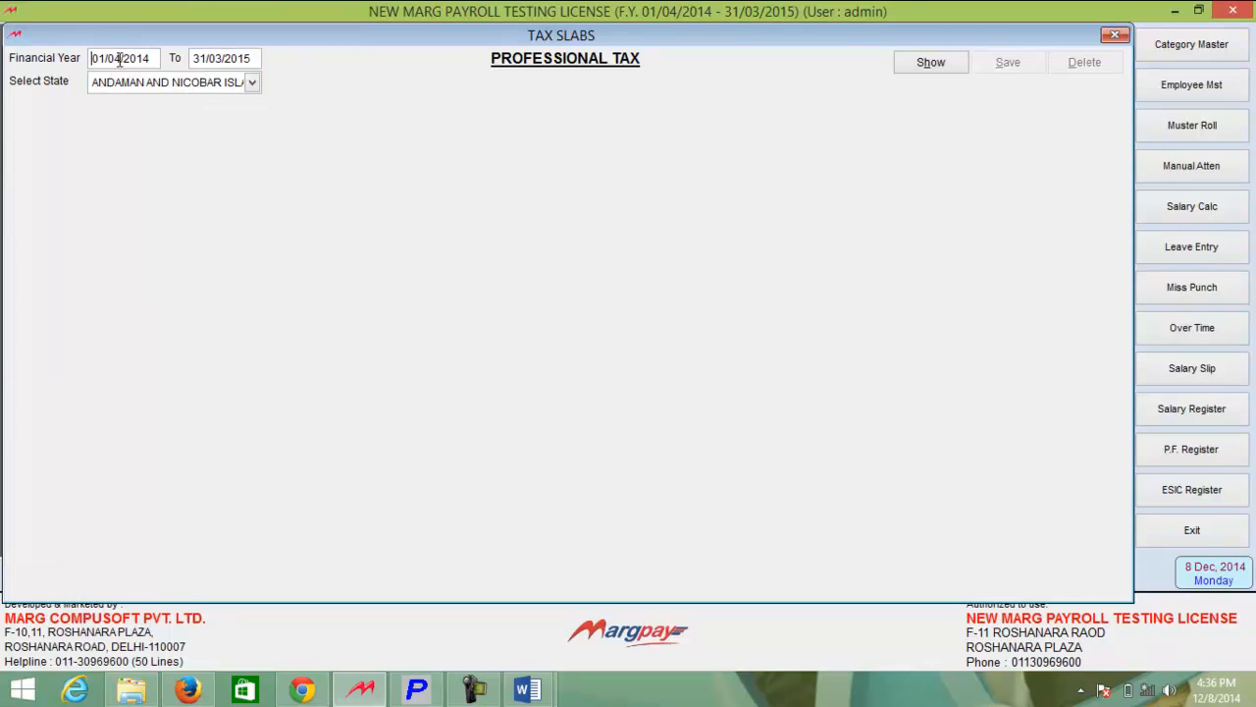
{"action": "left_click", "coordinate": [254, 86]}
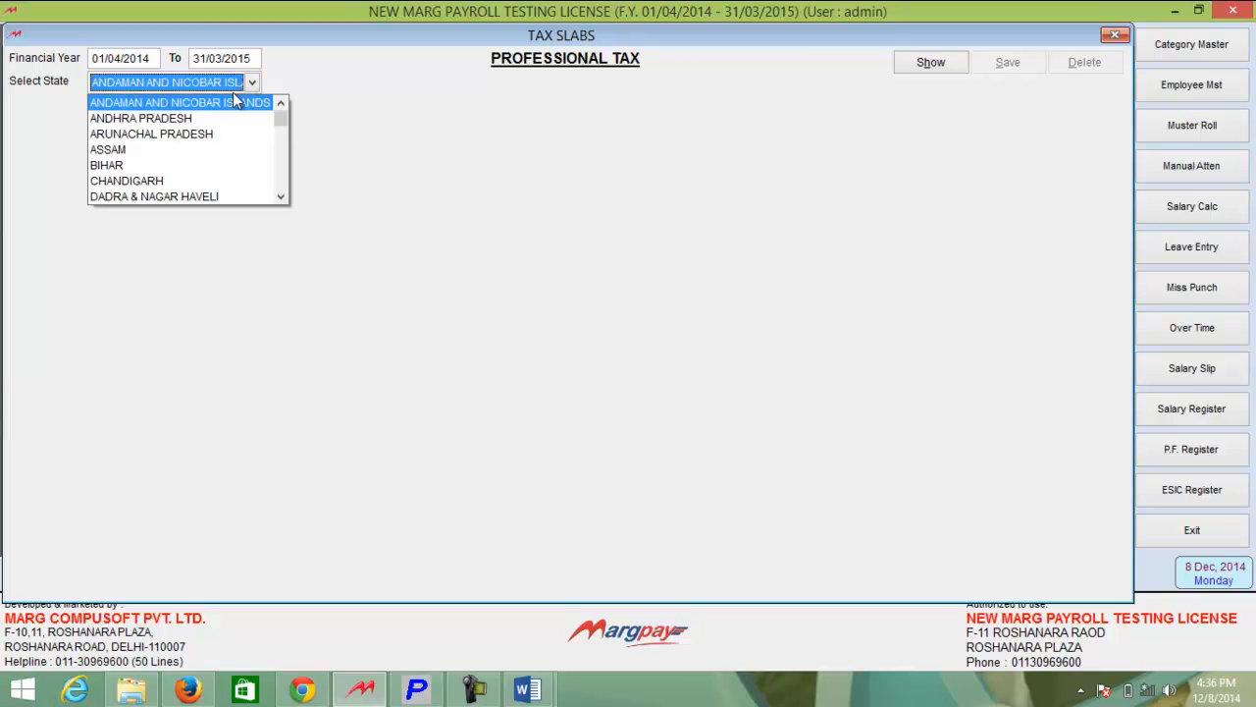
{"action": "left_click", "coordinate": [131, 167]}
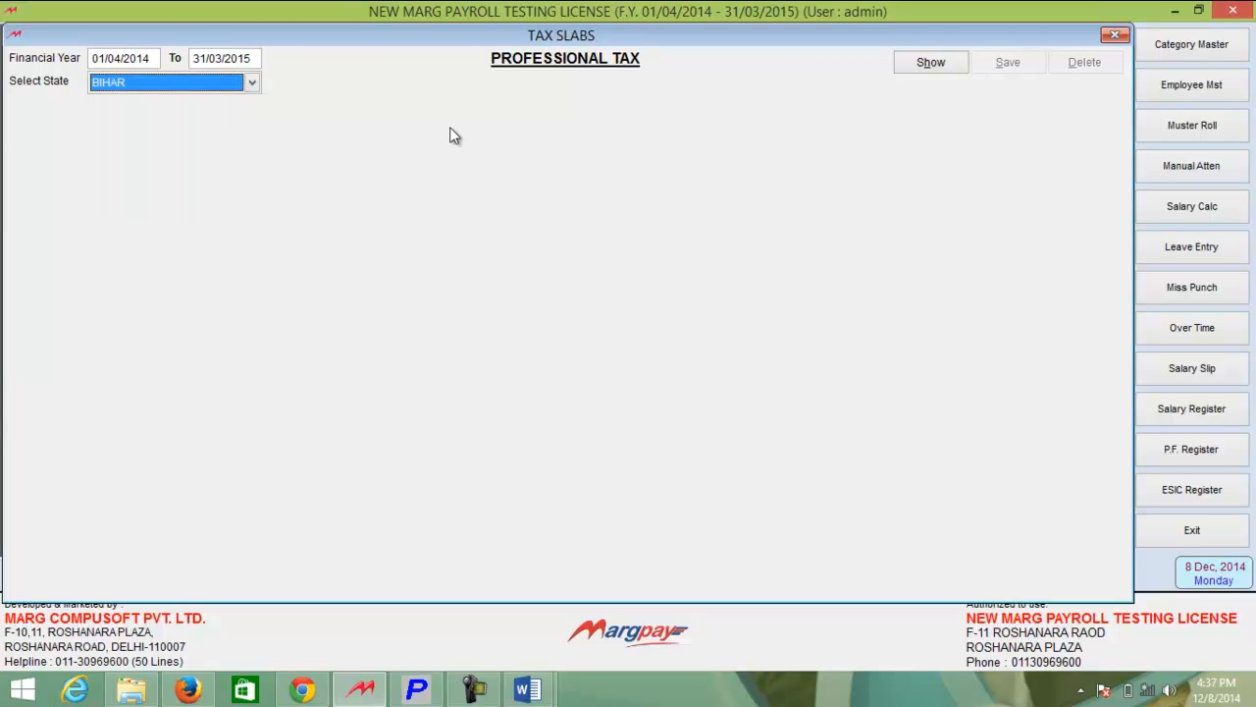
{"action": "left_click", "coordinate": [939, 63]}
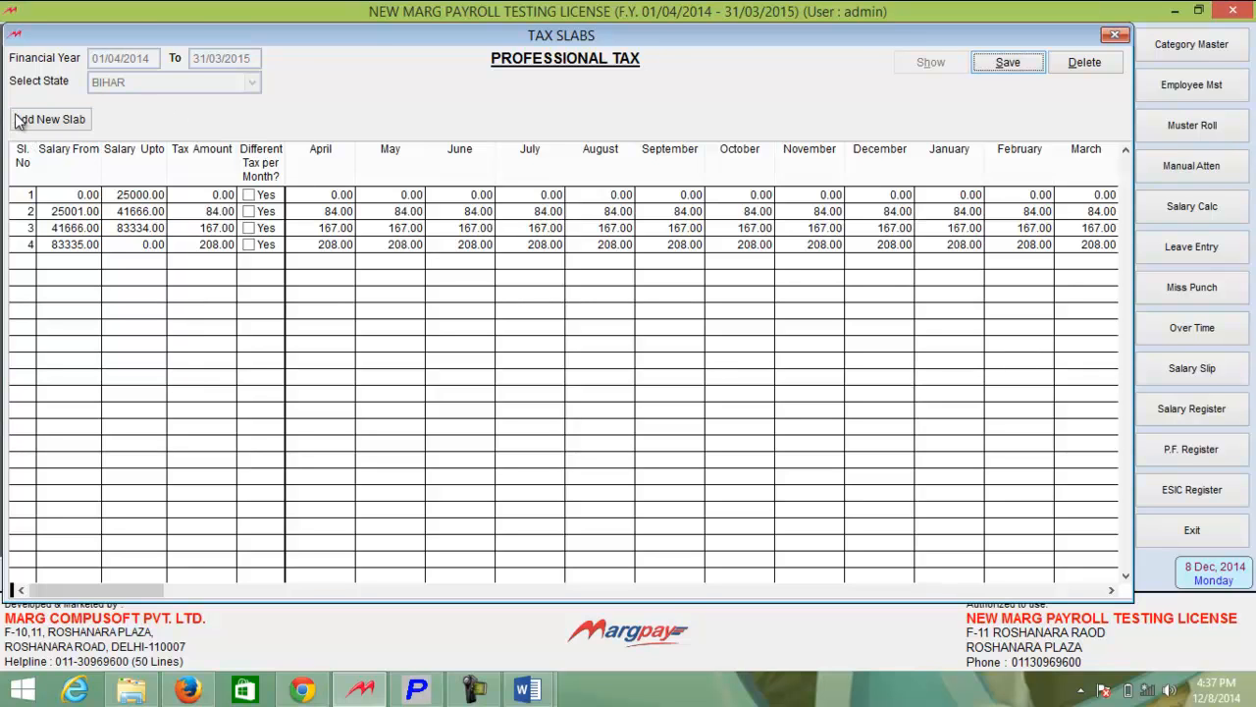
{"action": "left_click", "coordinate": [1034, 68]}
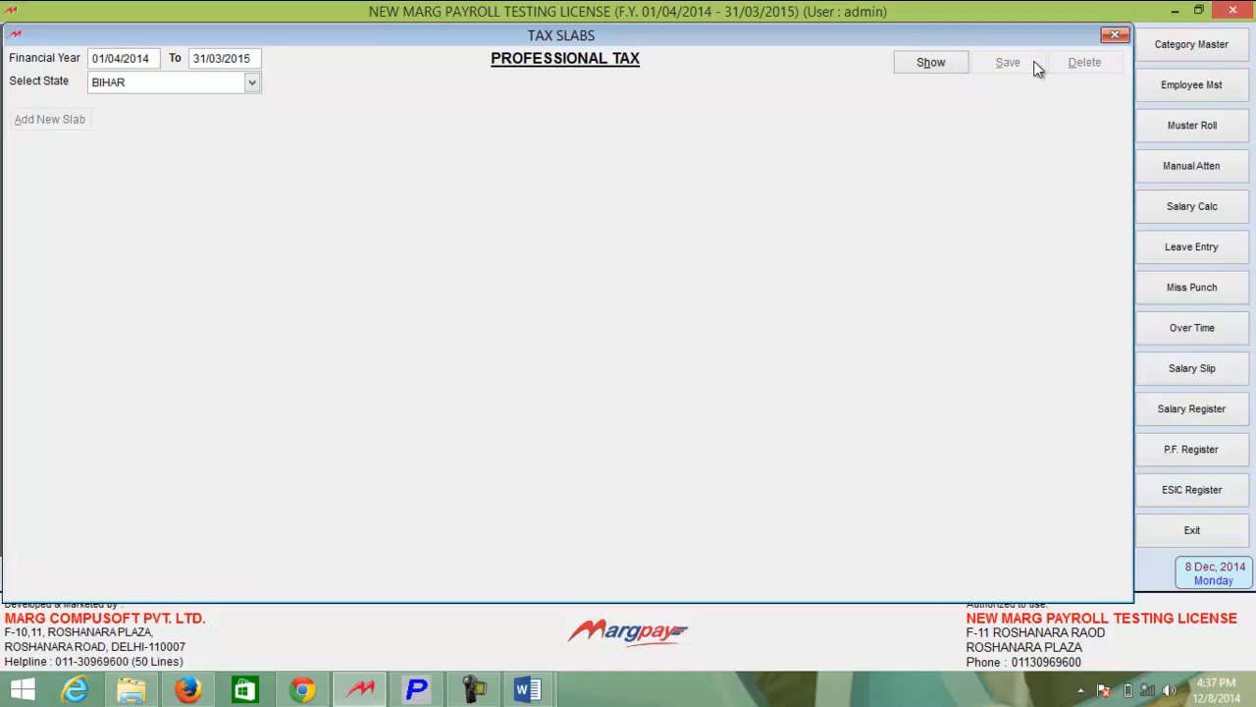
{"action": "left_click", "coordinate": [1115, 36]}
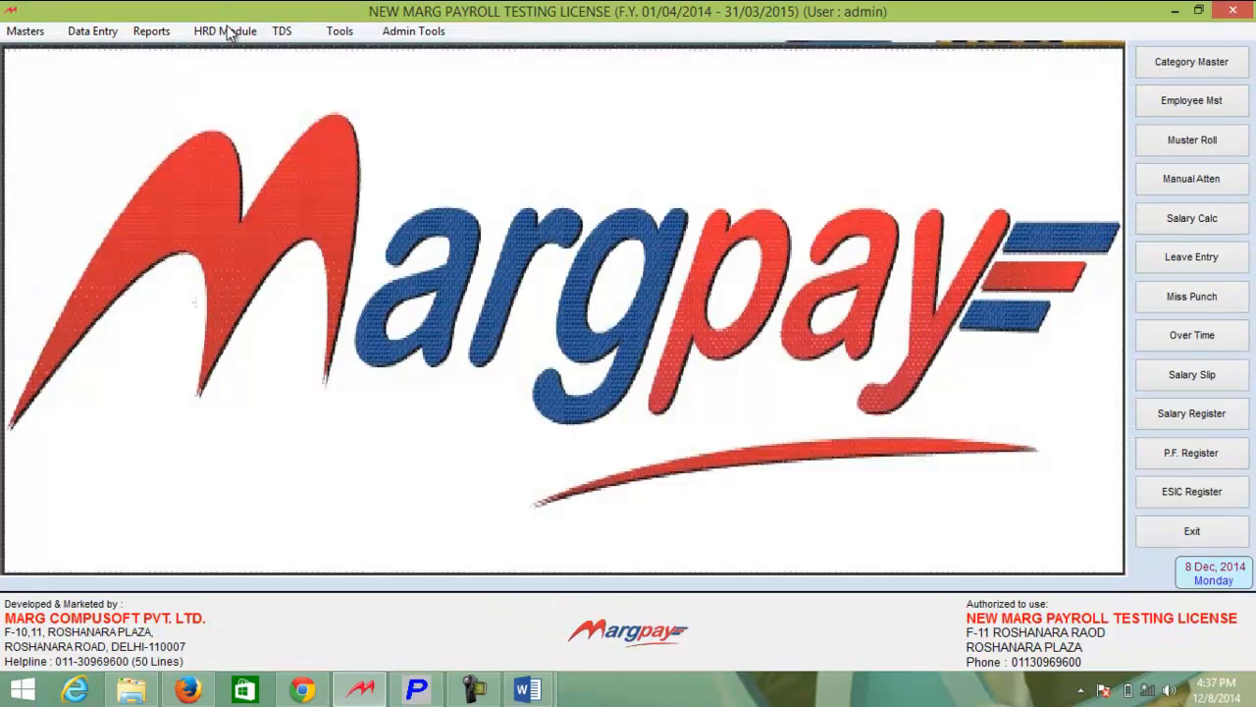
Step: Open the E.P.F. and E.S.I.C. setup, review the provident fund, ESI and EDLI fields, and close it
{"action": "left_click", "coordinate": [224, 32]}
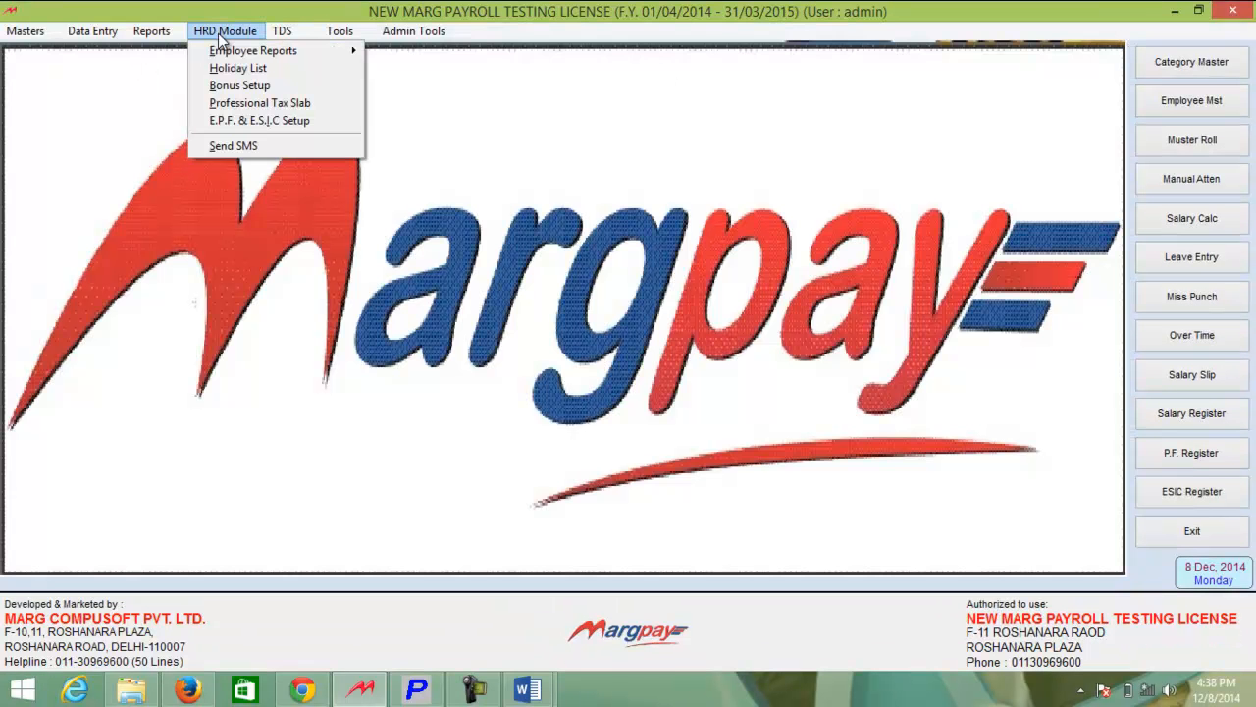
{"action": "left_click", "coordinate": [263, 124]}
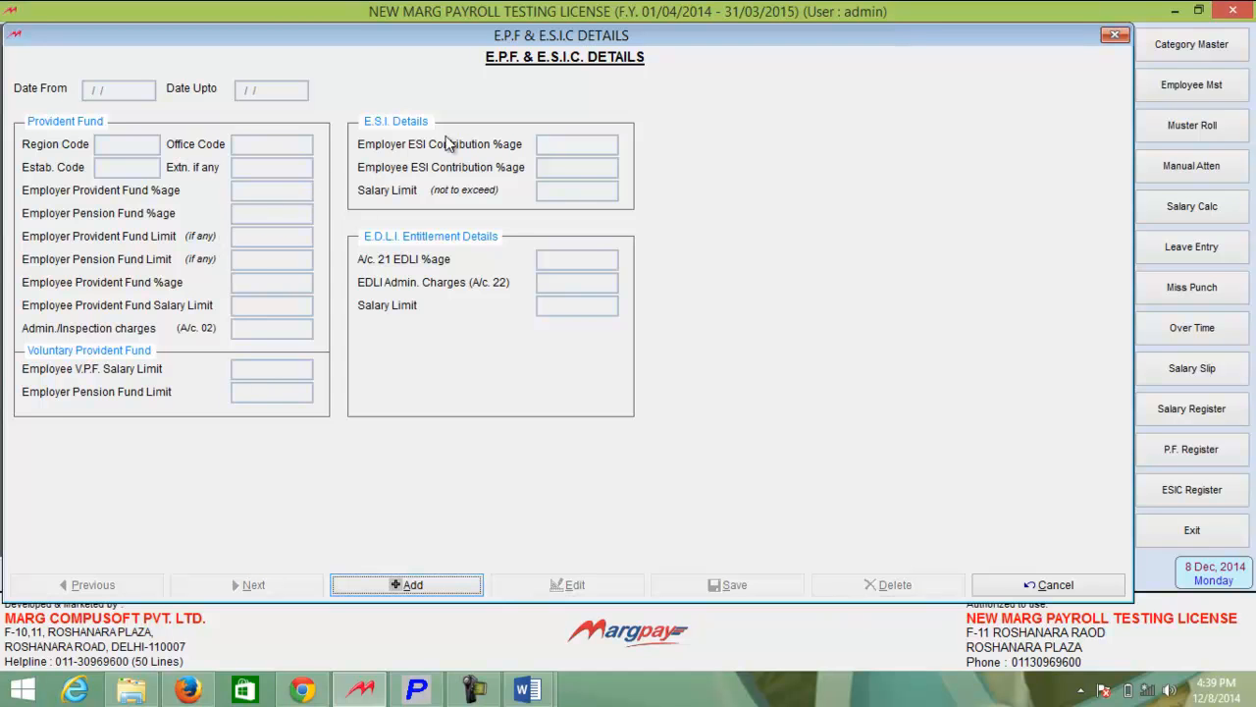
{"action": "key", "text": "Escape"}
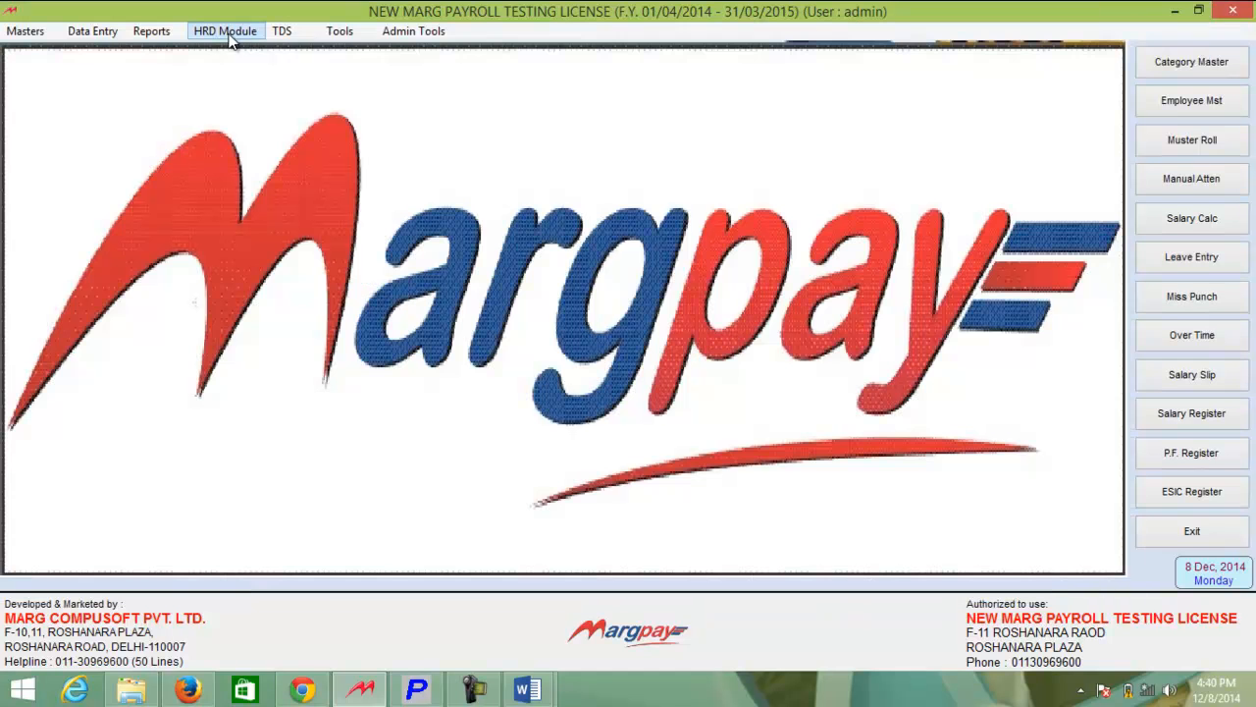
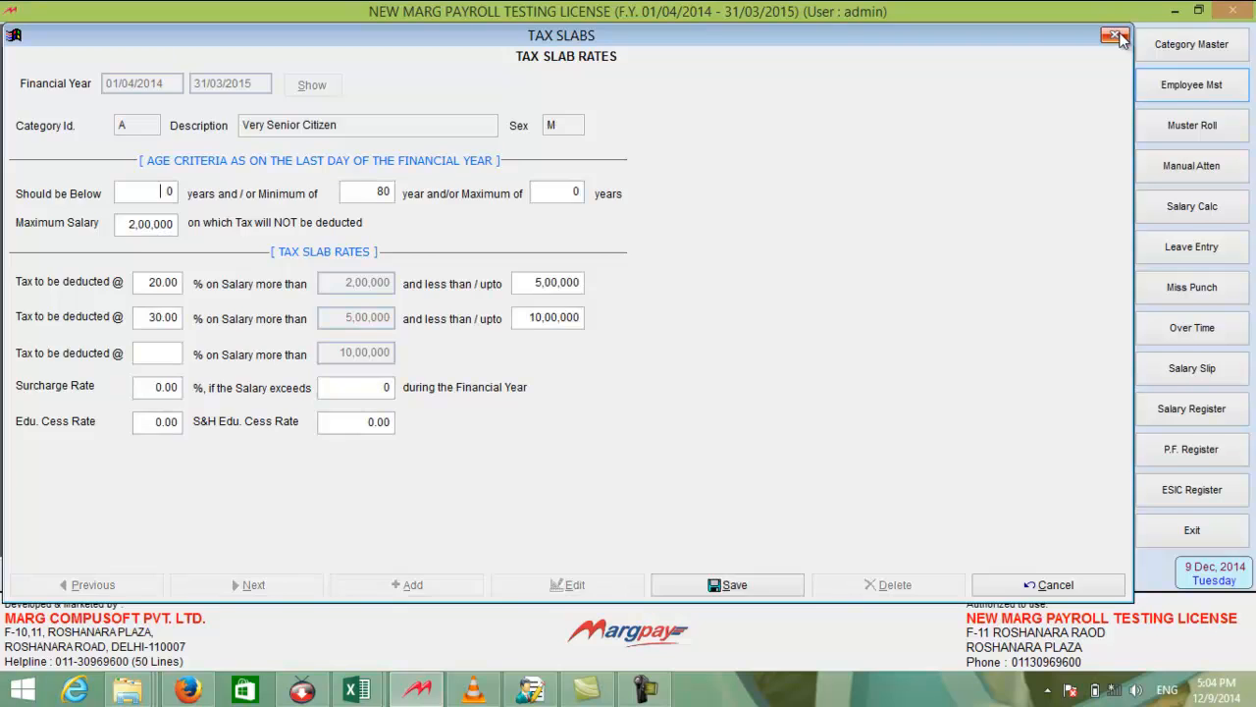
Step: Show the TDS exemption and deduction details of GRADE-B for financial year 01/04/2014 to 31/03/2015
{"action": "left_click", "coordinate": [282, 30]}
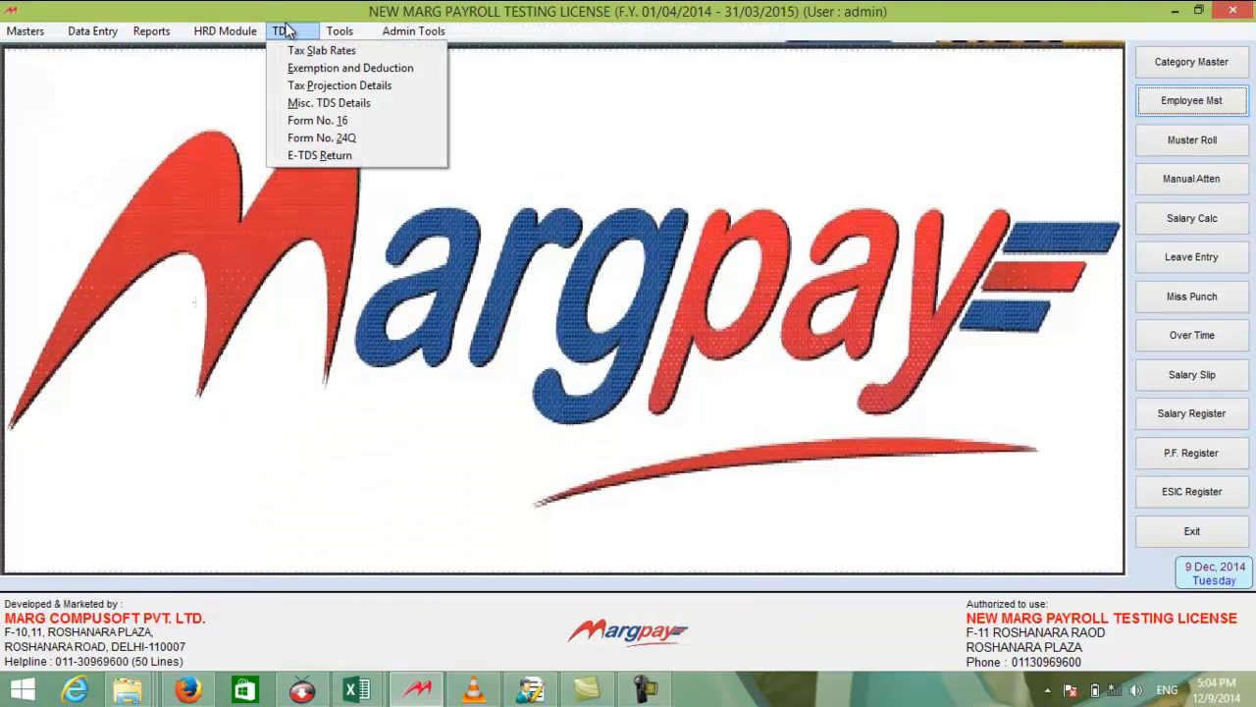
{"action": "left_click", "coordinate": [325, 67]}
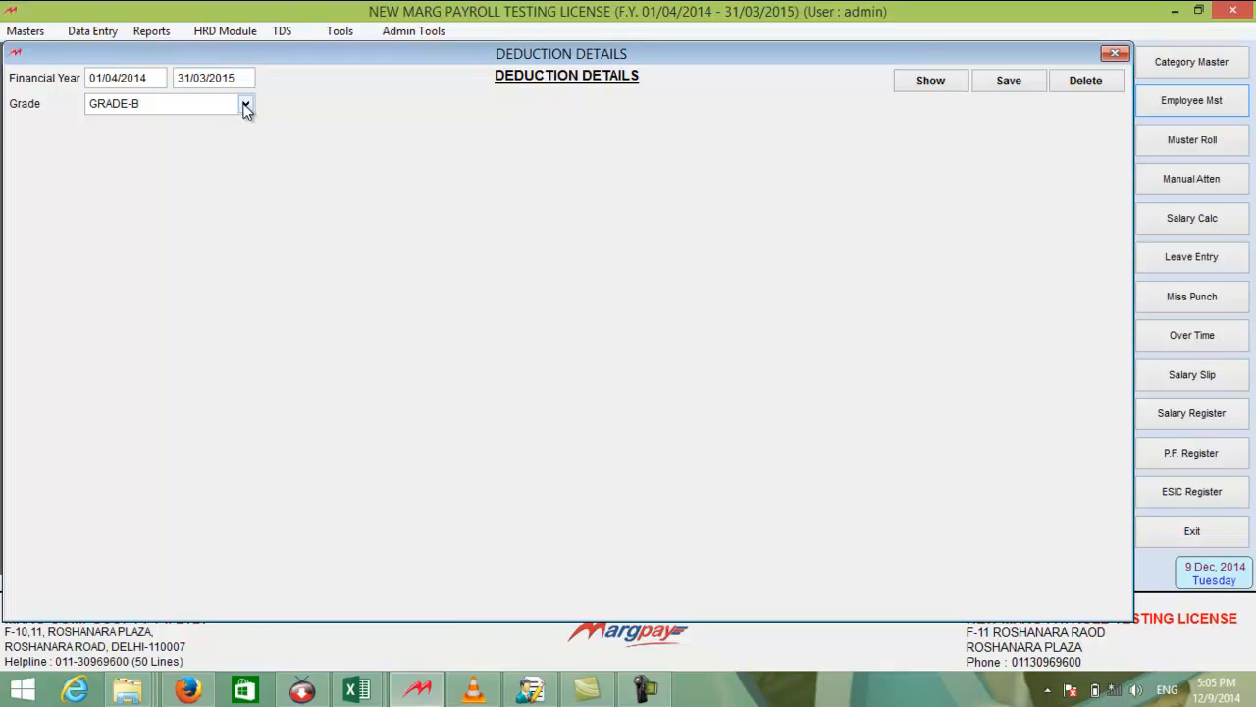
{"action": "key", "text": "Return"}
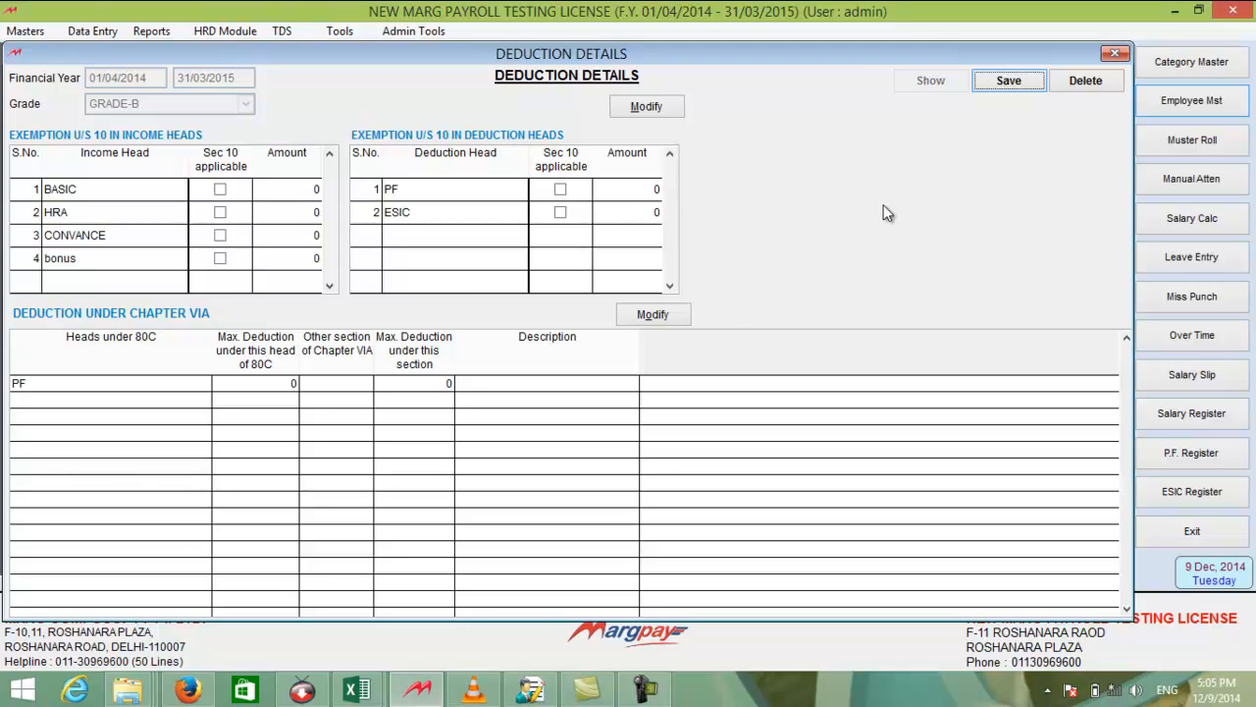
Step: Open GRADE-B's Chapter VIA deductions for modification and save the deduction details
{"action": "left_click", "coordinate": [654, 318]}
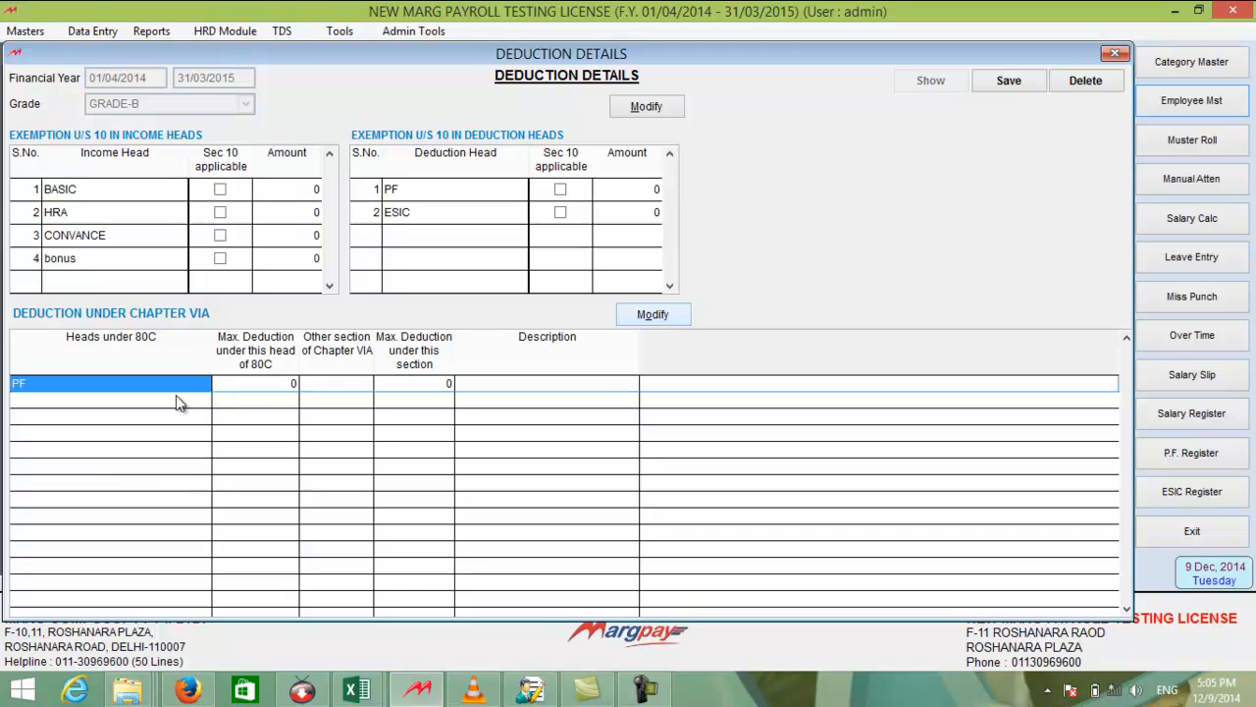
{"action": "left_click", "coordinate": [1021, 84]}
Step: Show the tax projection details of GRADE-B for 01/04/2014 to 31/03/2015, review them, and save them
{"action": "left_click", "coordinate": [283, 33]}
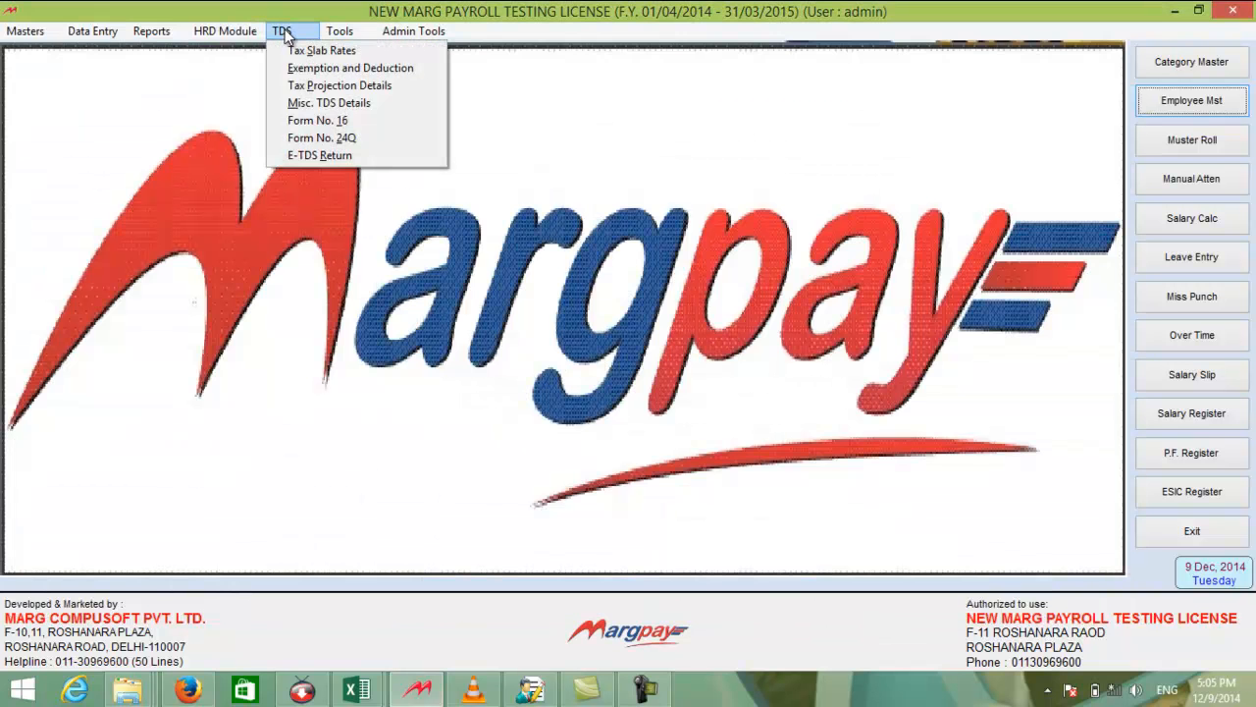
{"action": "left_click", "coordinate": [322, 87]}
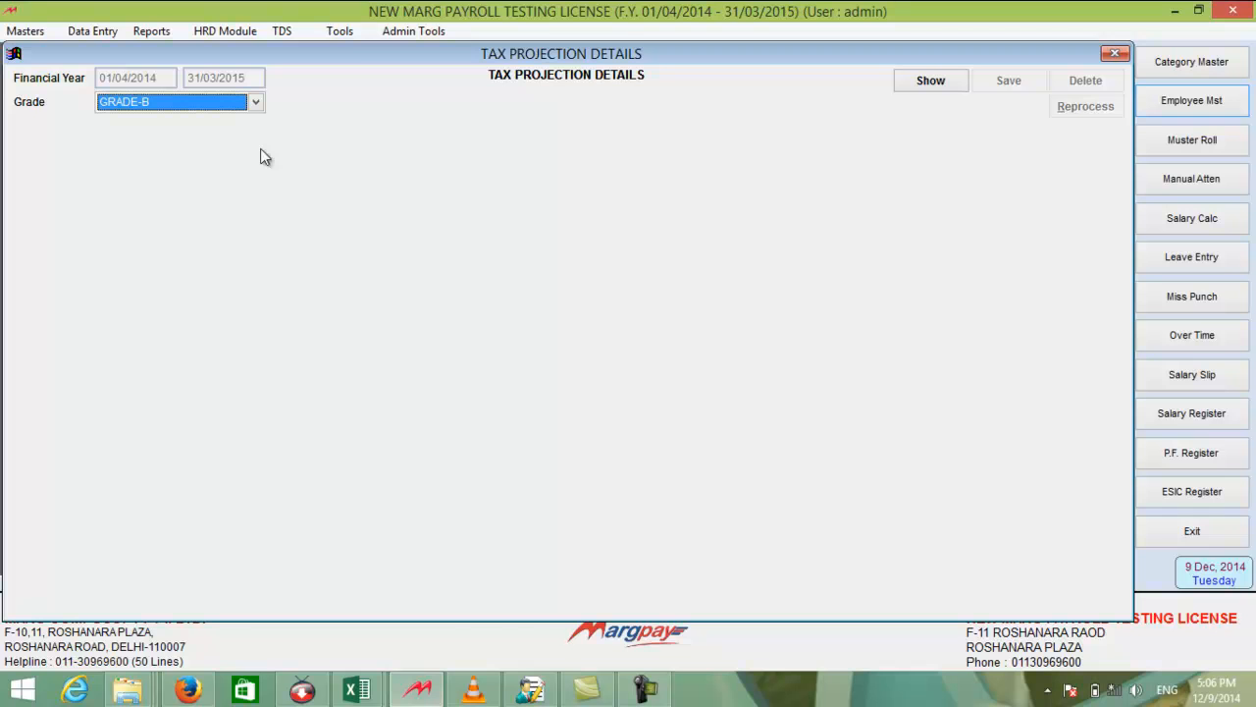
{"action": "key", "text": "Tab"}
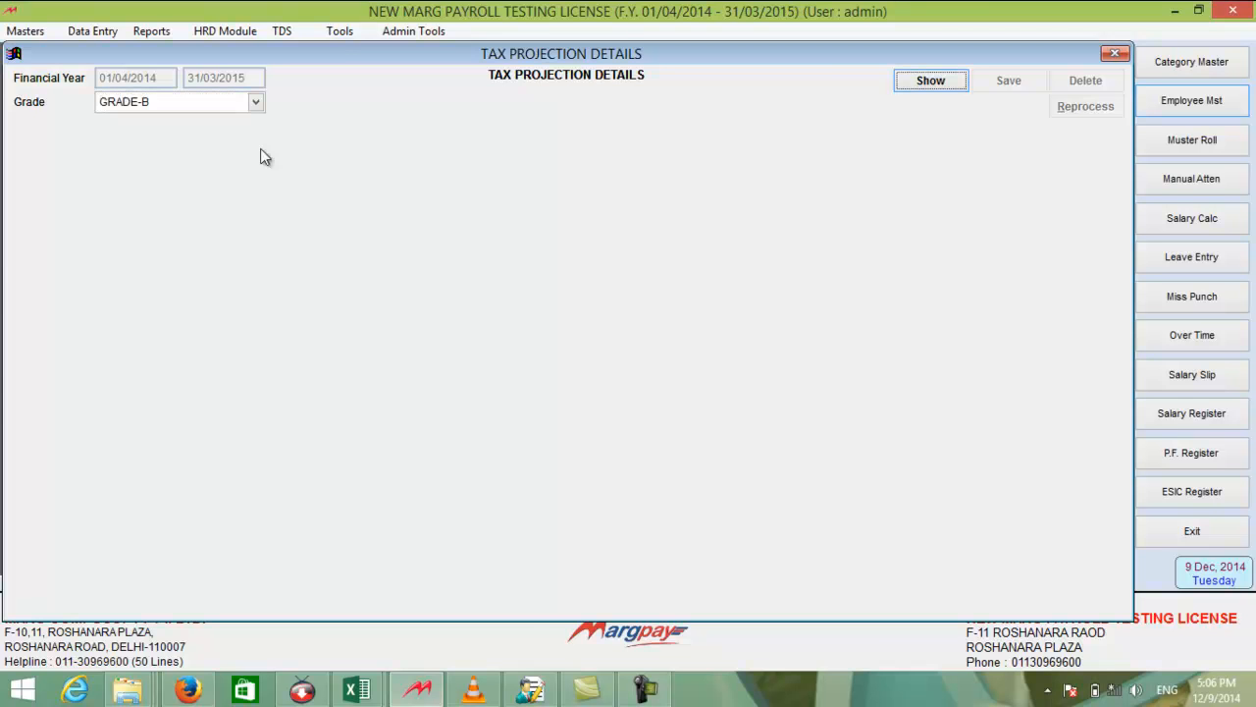
{"action": "key", "text": "Return"}
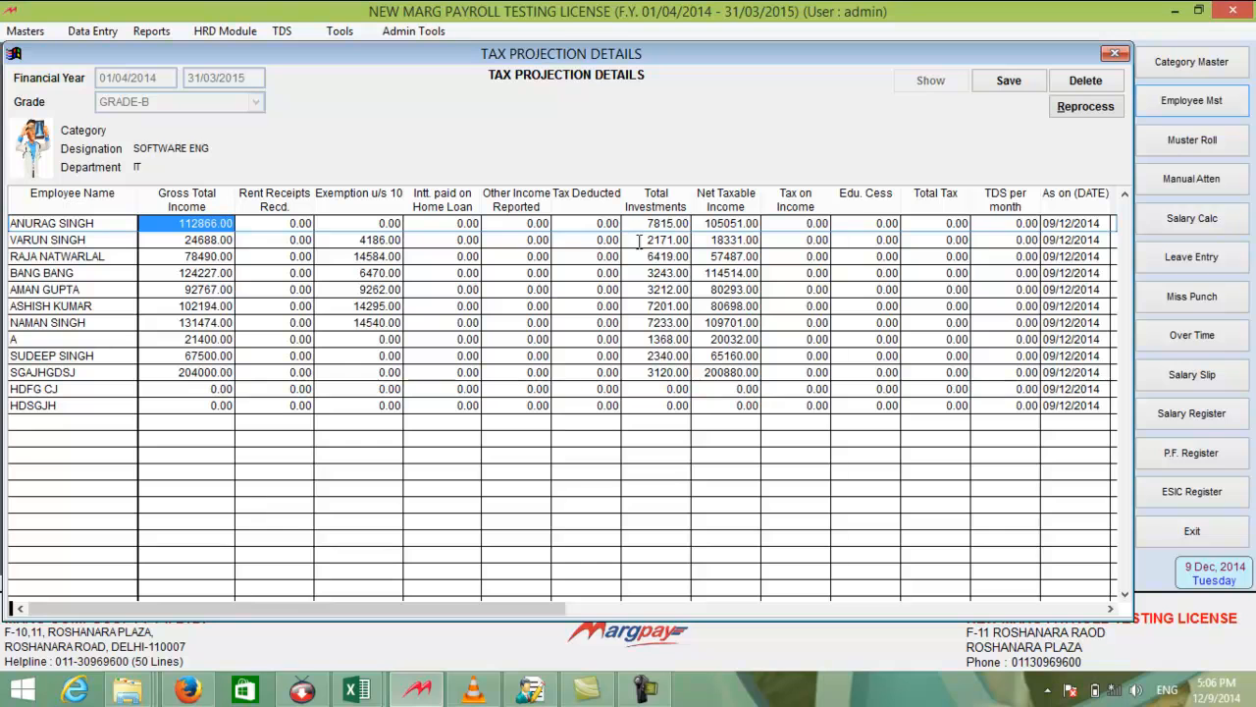
{"action": "left_click", "coordinate": [1011, 82]}
Step: Open the miscellaneous TDS return details for editing, save them, and close the form
{"action": "left_click", "coordinate": [282, 30]}
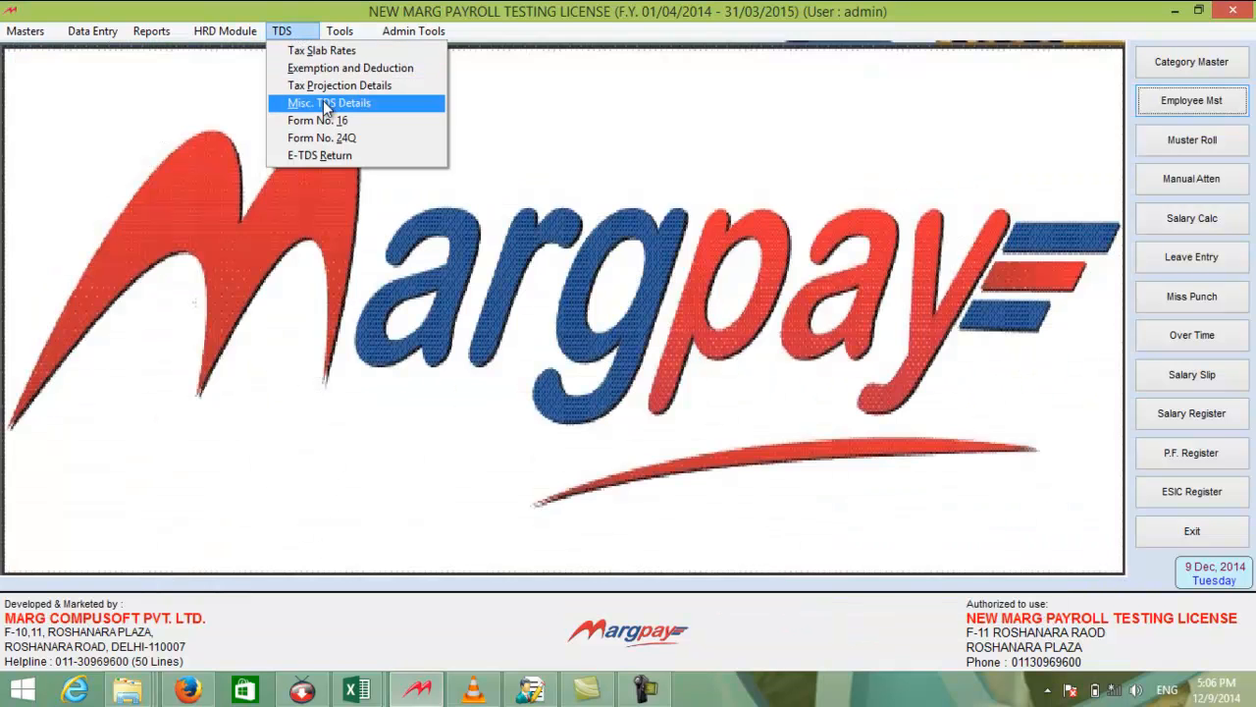
{"action": "left_click", "coordinate": [327, 103]}
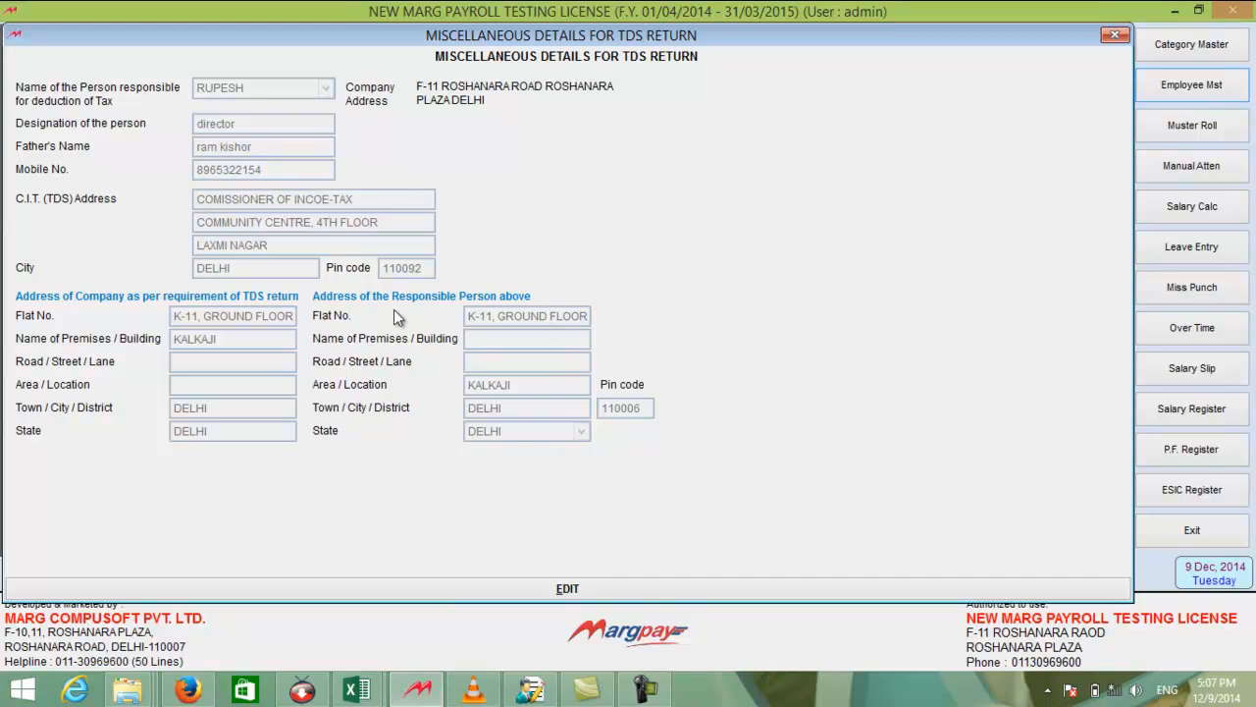
{"action": "left_click", "coordinate": [629, 590]}
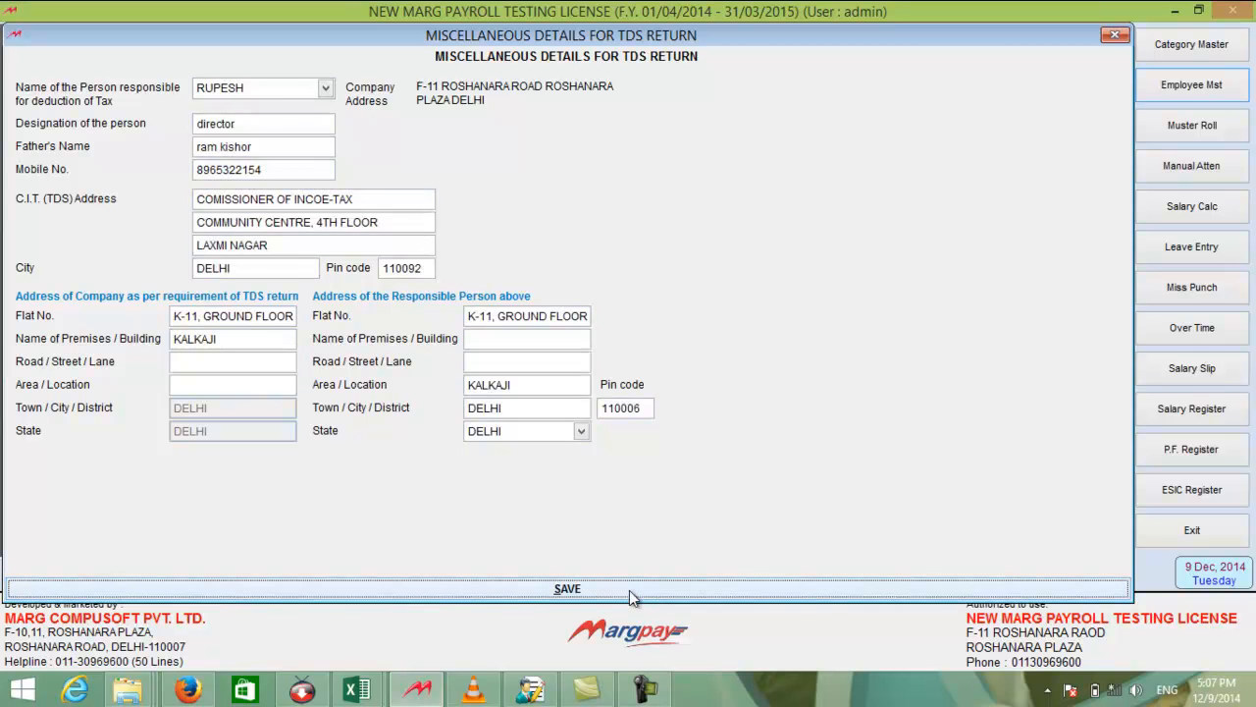
{"action": "left_click", "coordinate": [629, 590]}
{"action": "left_click", "coordinate": [1115, 34]}
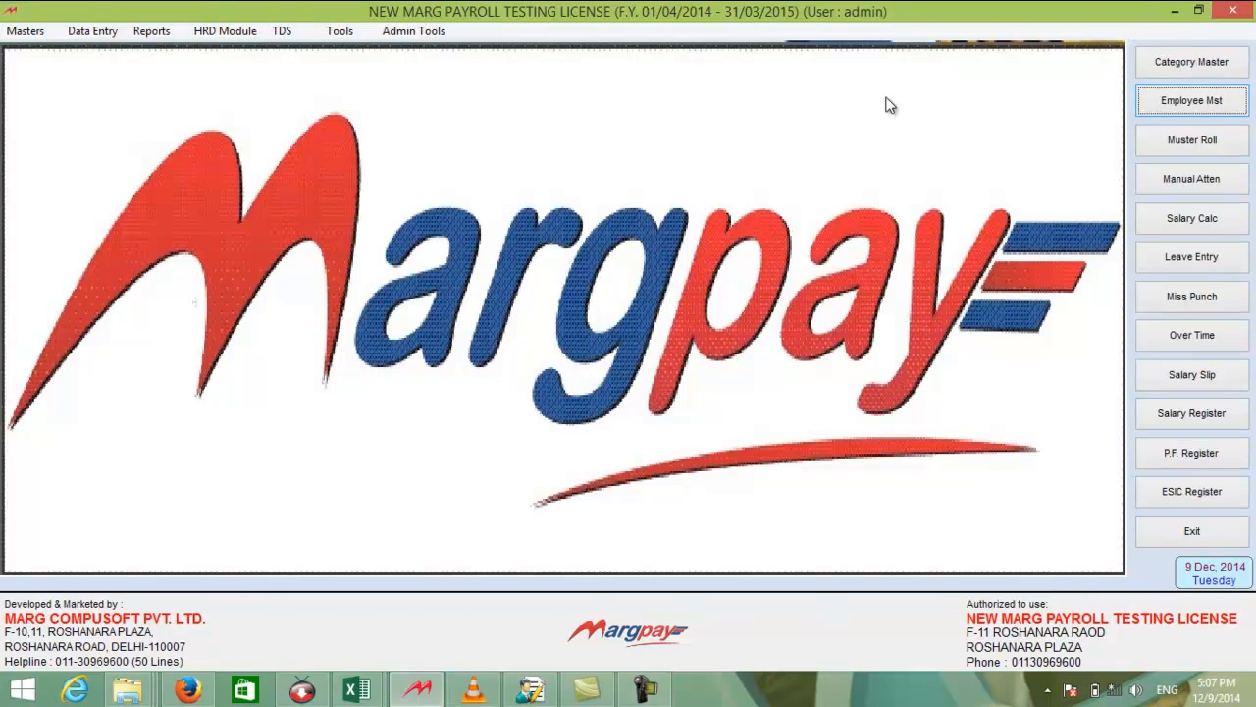
Step: Open Form No. 16, and preview Form 24Q for the 1st Quarter in Quick View
{"action": "left_click", "coordinate": [281, 30]}
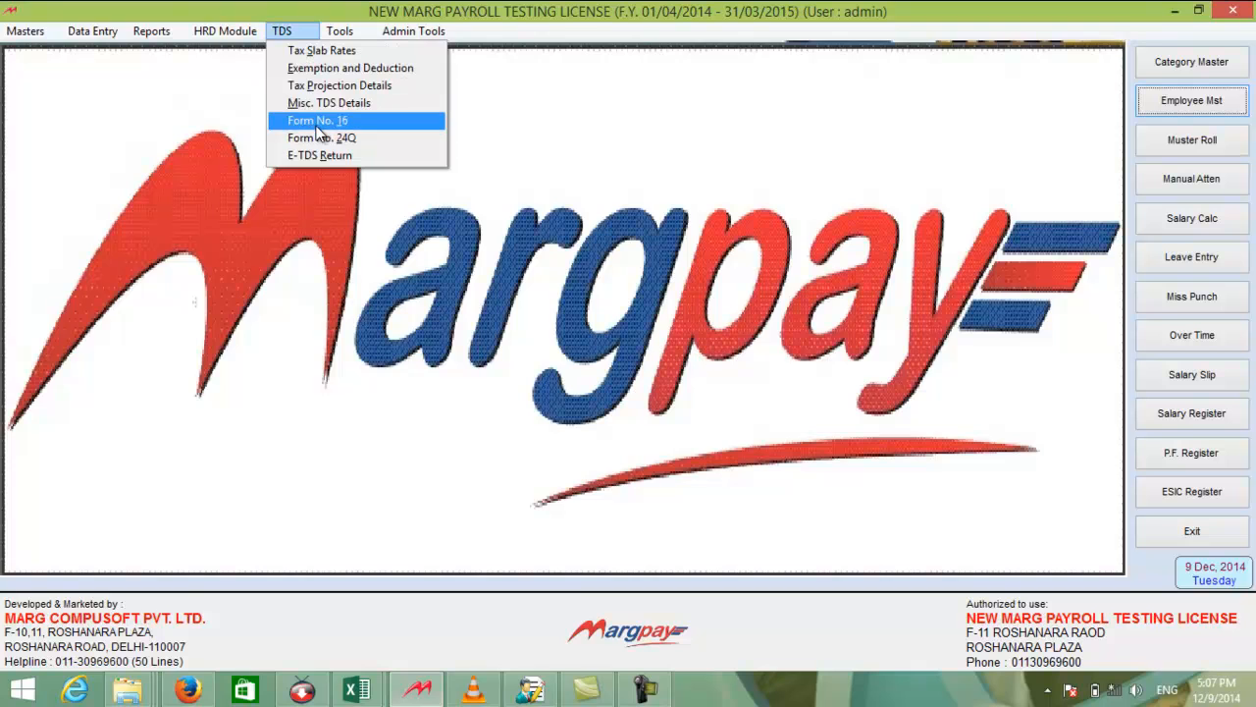
{"action": "left_click", "coordinate": [317, 120]}
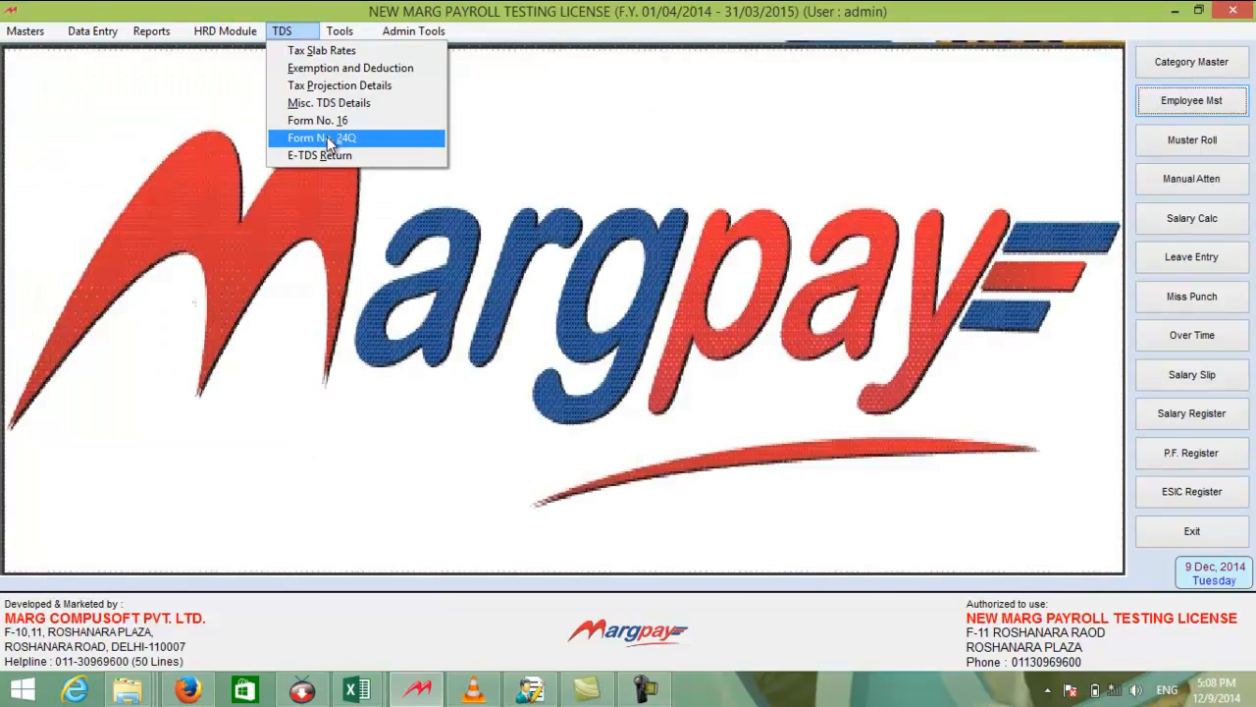
{"action": "left_click", "coordinate": [327, 138]}
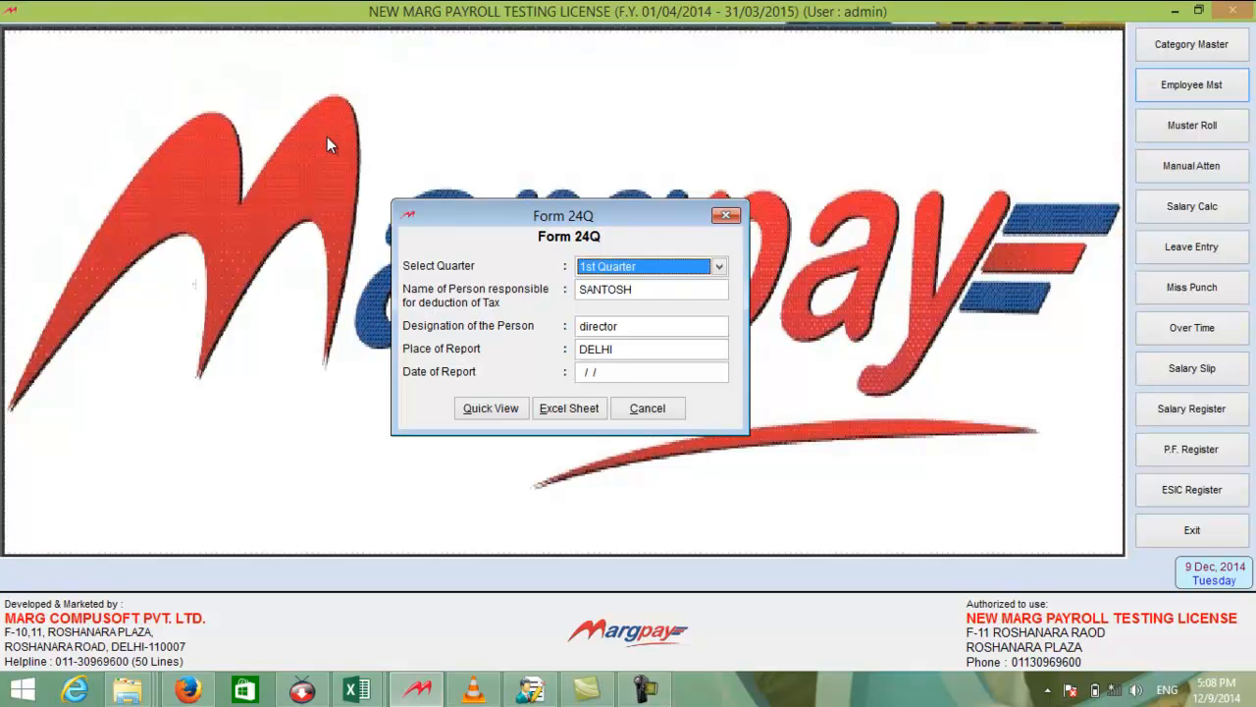
{"action": "left_click", "coordinate": [491, 408]}
{"action": "mouse_move", "coordinate": [1124, 147]}
{"action": "left_mouse_down"}
{"action": "mouse_move", "coordinate": [1139, 380]}
{"action": "mouse_move", "coordinate": [1127, 455]}
{"action": "mouse_move", "coordinate": [1139, 358]}
{"action": "mouse_move", "coordinate": [1114, 131]}
{"action": "left_mouse_up"}
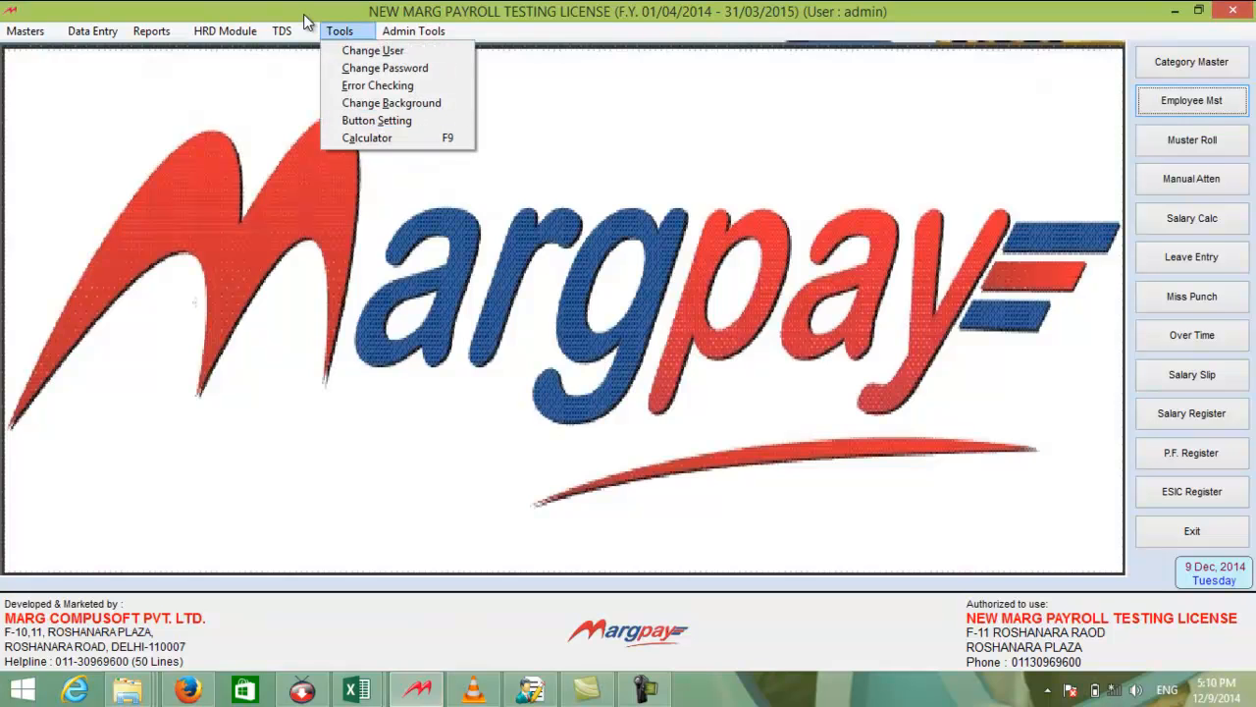
Step: Open the e-TDS salary return for the 1st Quarter, go through its fields, and save the return details
{"action": "left_click", "coordinate": [344, 163]}
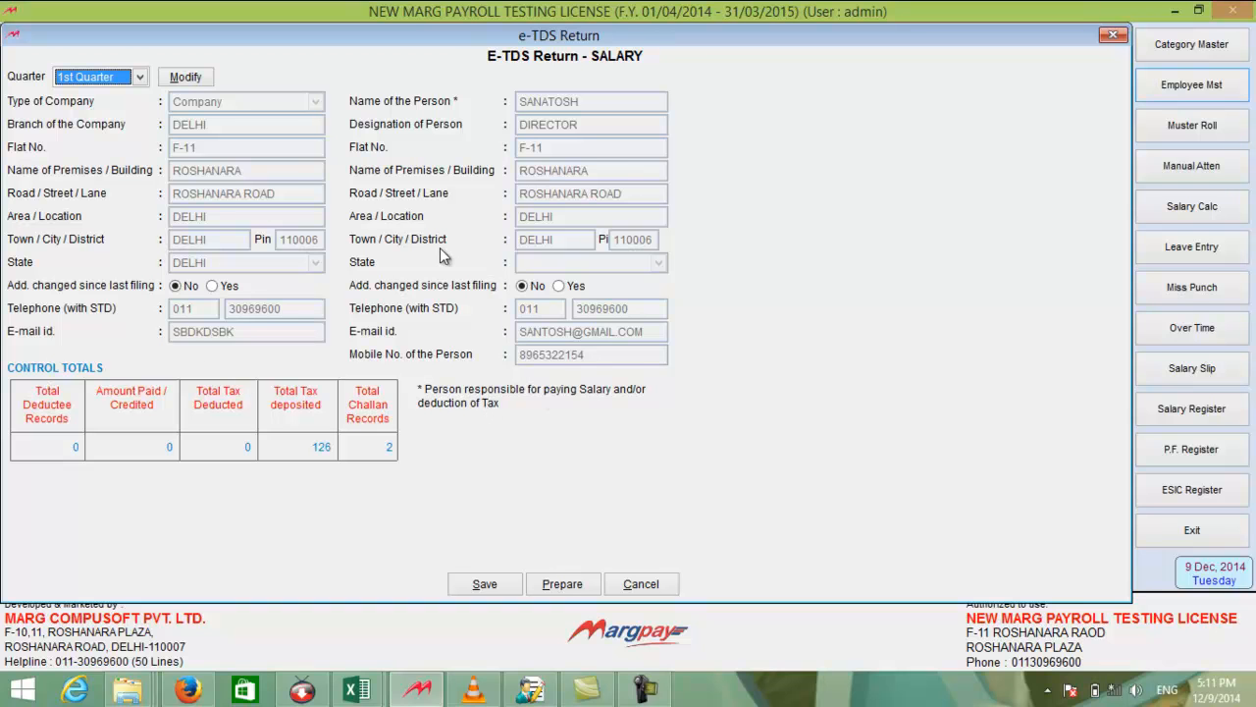
{"action": "key", "text": "Return"}
{"action": "key", "text": "Return"}
{"action": "key", "text": "Return"}
{"action": "key", "text": "Return"}
{"action": "key", "text": "Return"}
{"action": "key", "text": "Return"}
{"action": "key", "text": "Return"}
{"action": "left_click", "coordinate": [476, 585]}
Step: Prepare the e-TDS return file as mohittds on the Desktop and open it to check its contents
{"action": "left_click", "coordinate": [562, 584]}
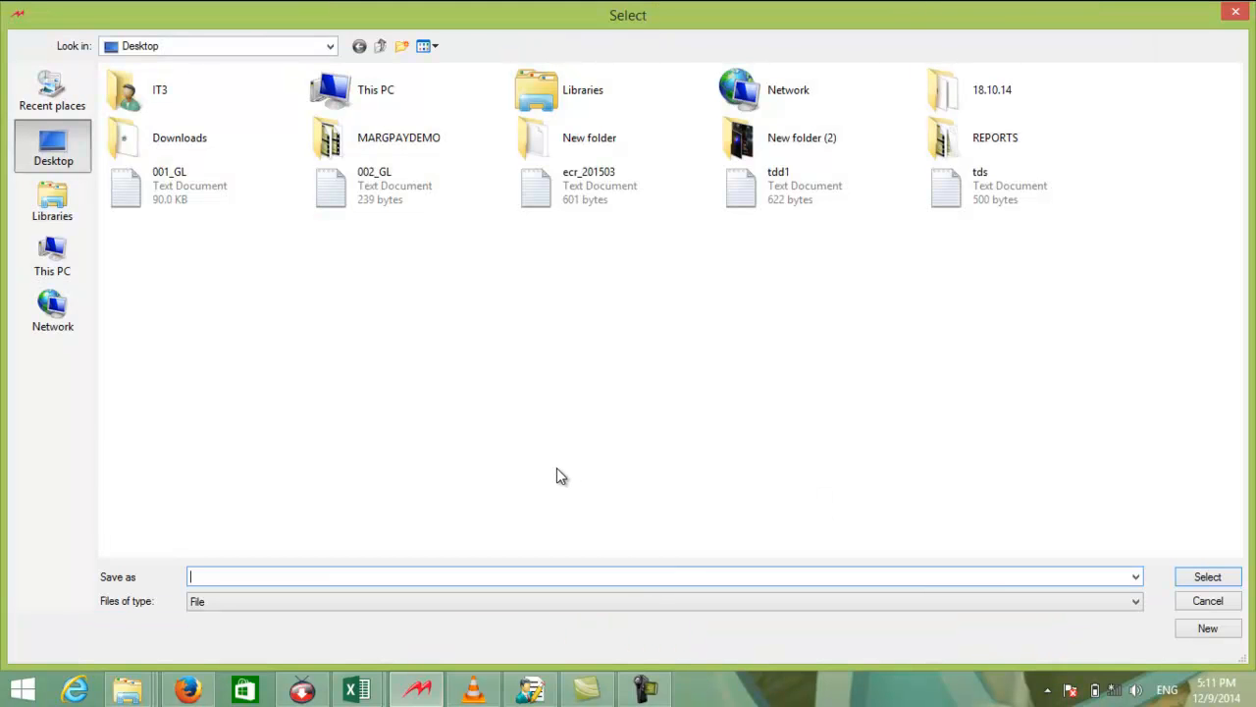
{"action": "key", "text": "Return"}
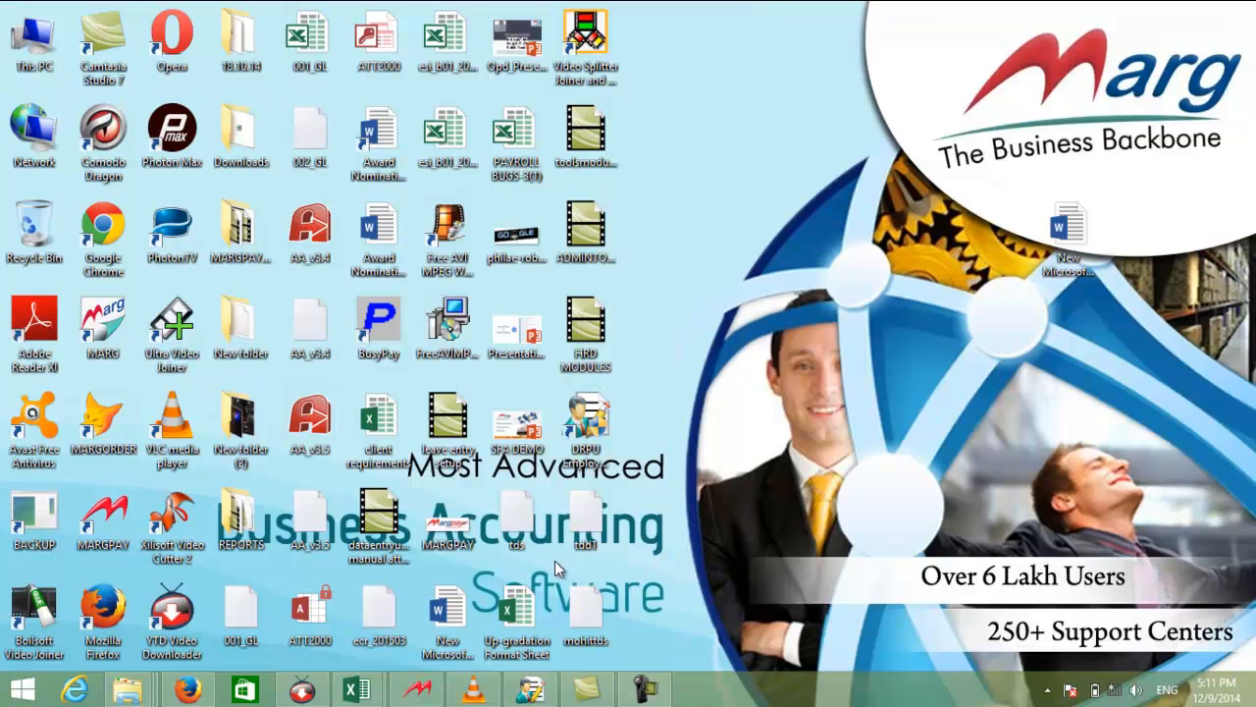
{"action": "double_click", "coordinate": [586, 611]}
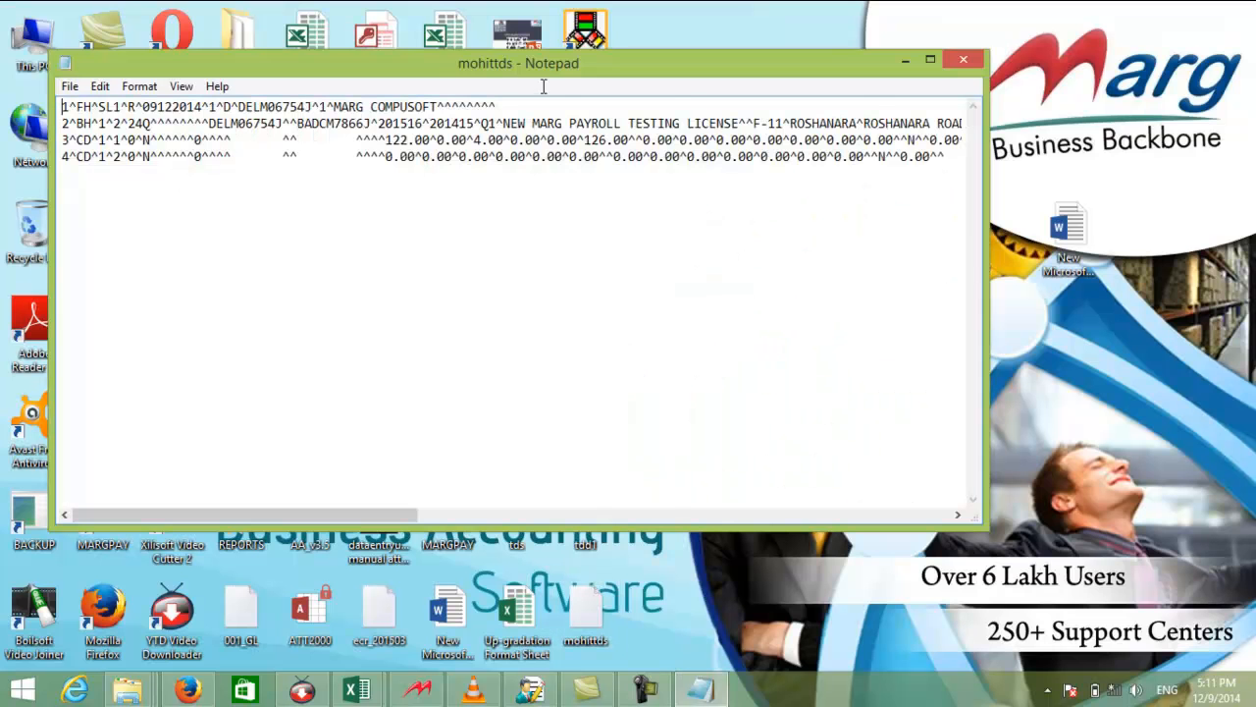
{"action": "left_click", "coordinate": [963, 60]}
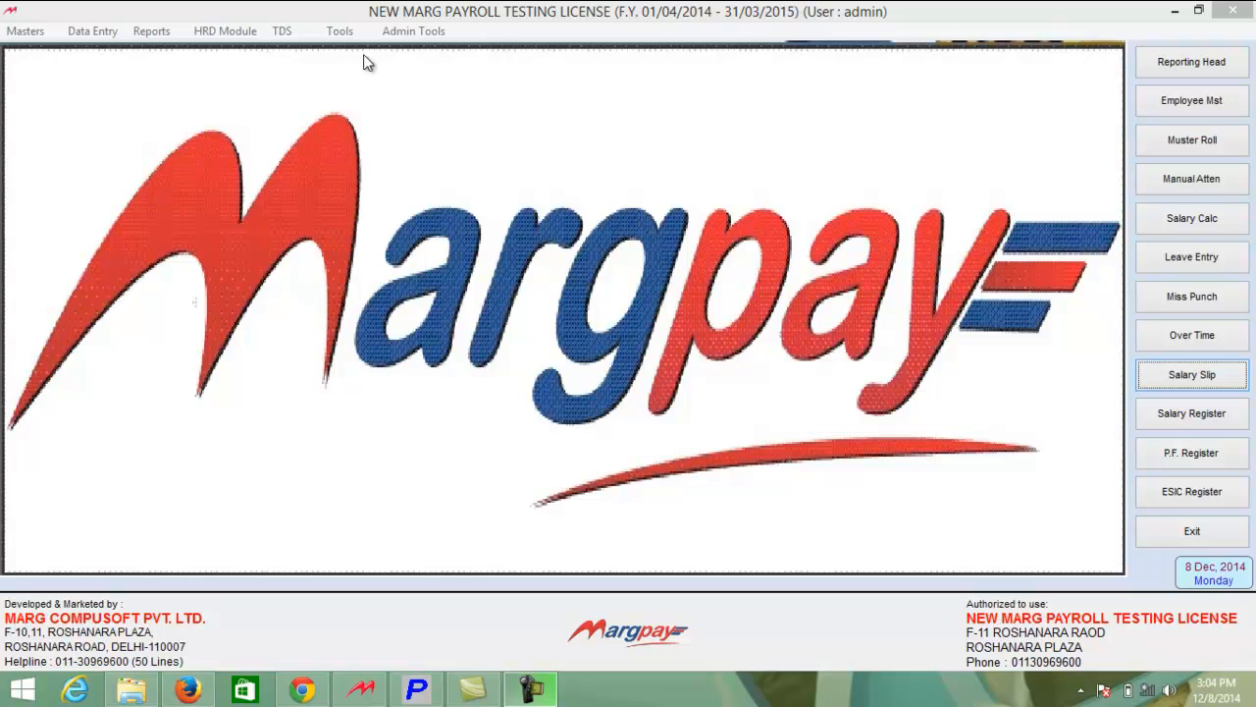
Step: Create a new user by entering the admin password, the user name, and the new user's password twice
{"action": "left_click", "coordinate": [339, 30]}
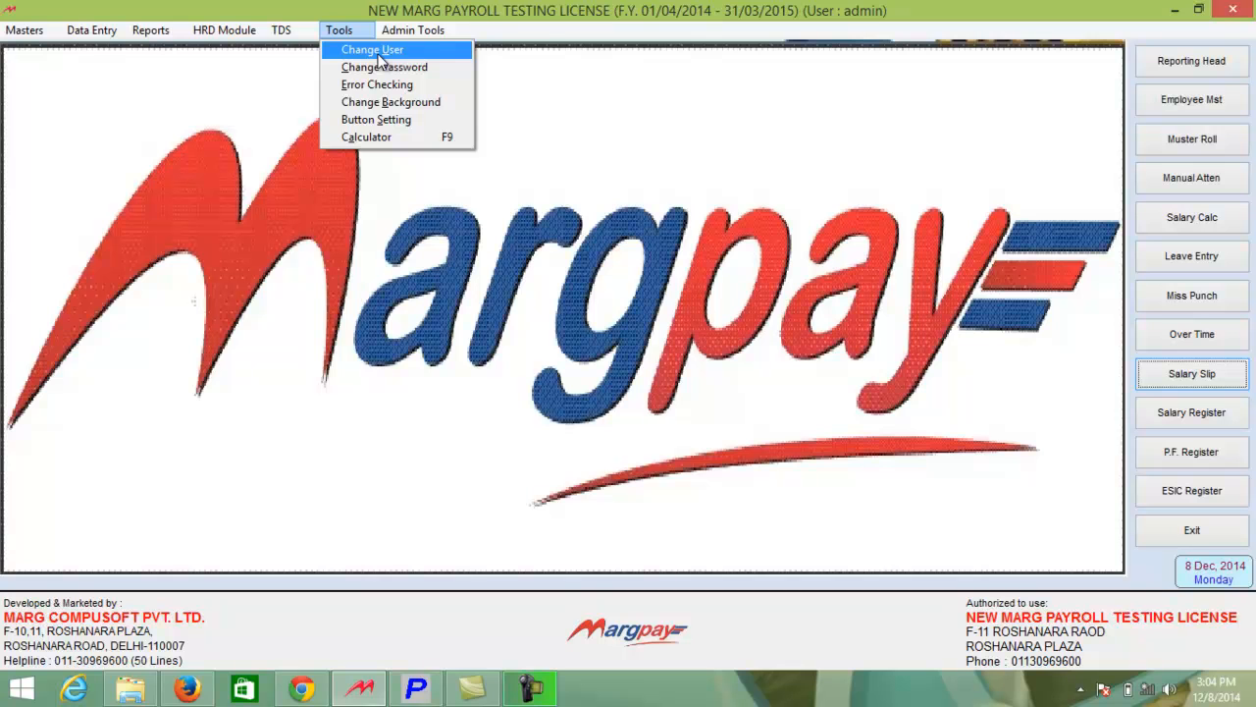
{"action": "mouse_move", "coordinate": [417, 36]}
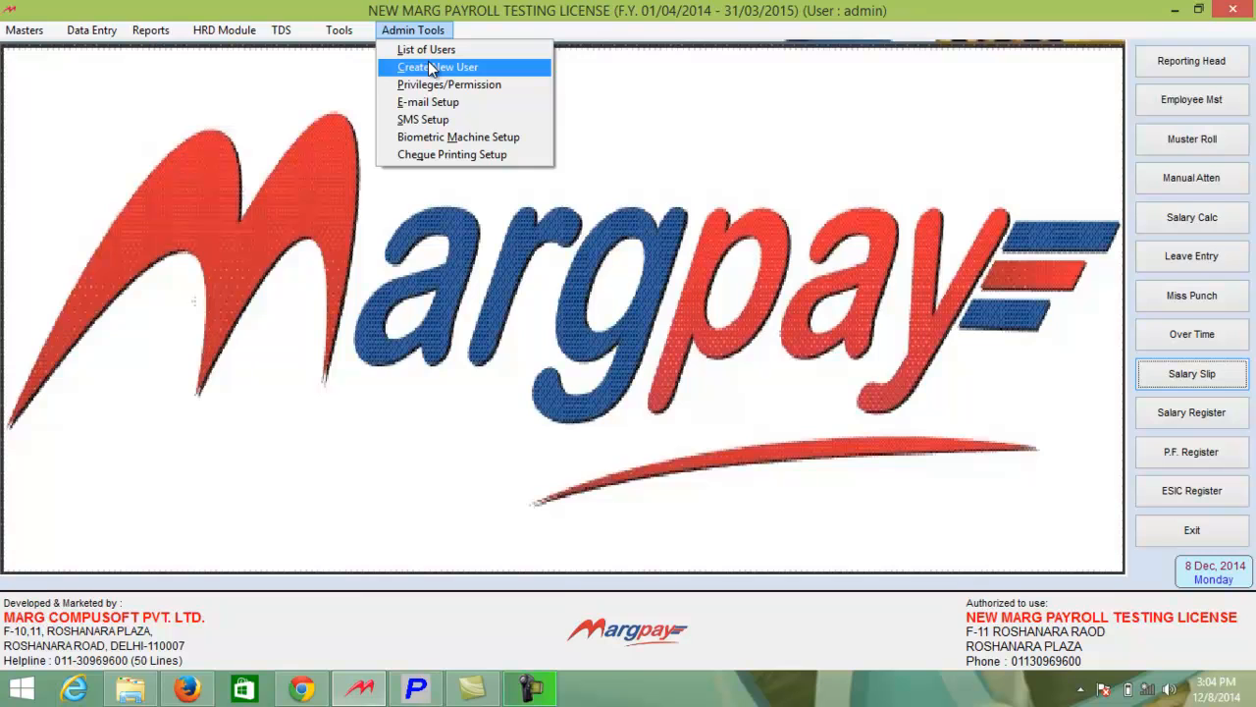
{"action": "left_click", "coordinate": [432, 67]}
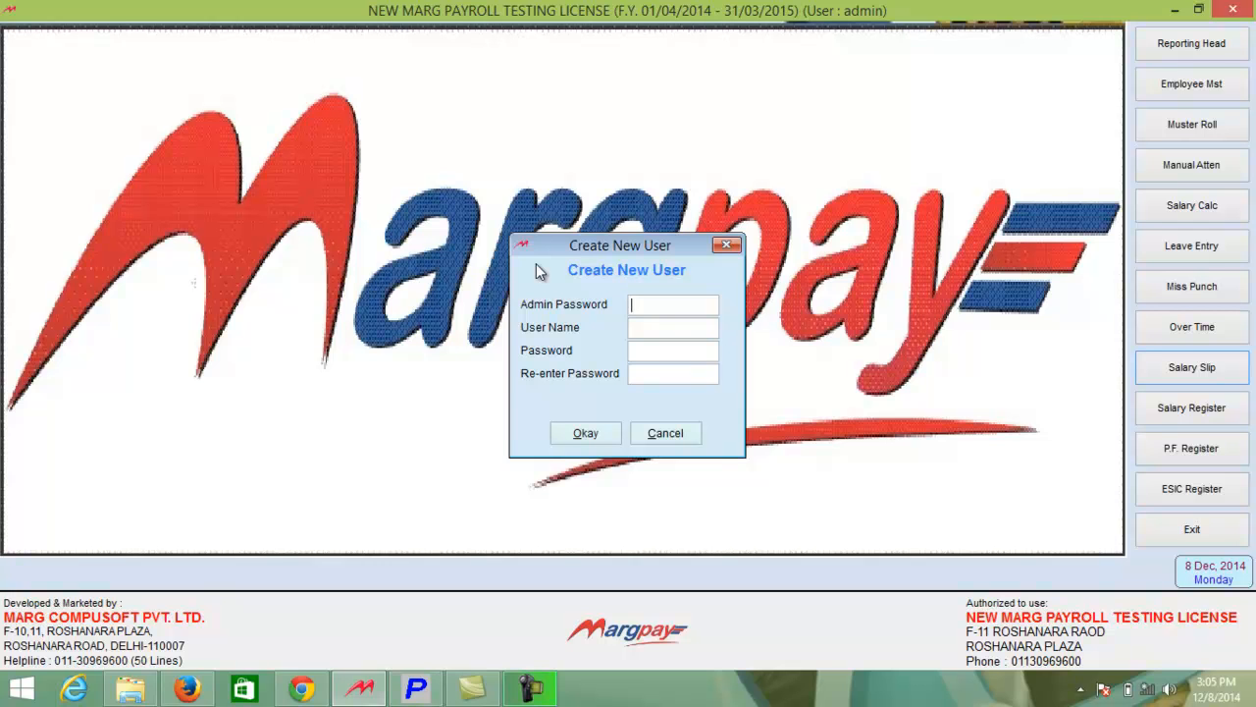
{"action": "type", "text": "********"}
{"action": "key", "text": "Tab"}
{"action": "type", "text": "ROTANSH"}
{"action": "key", "text": "Tab"}
{"action": "type", "text": "**********"}
{"action": "key", "text": "Tab"}
{"action": "type", "text": "**********"}
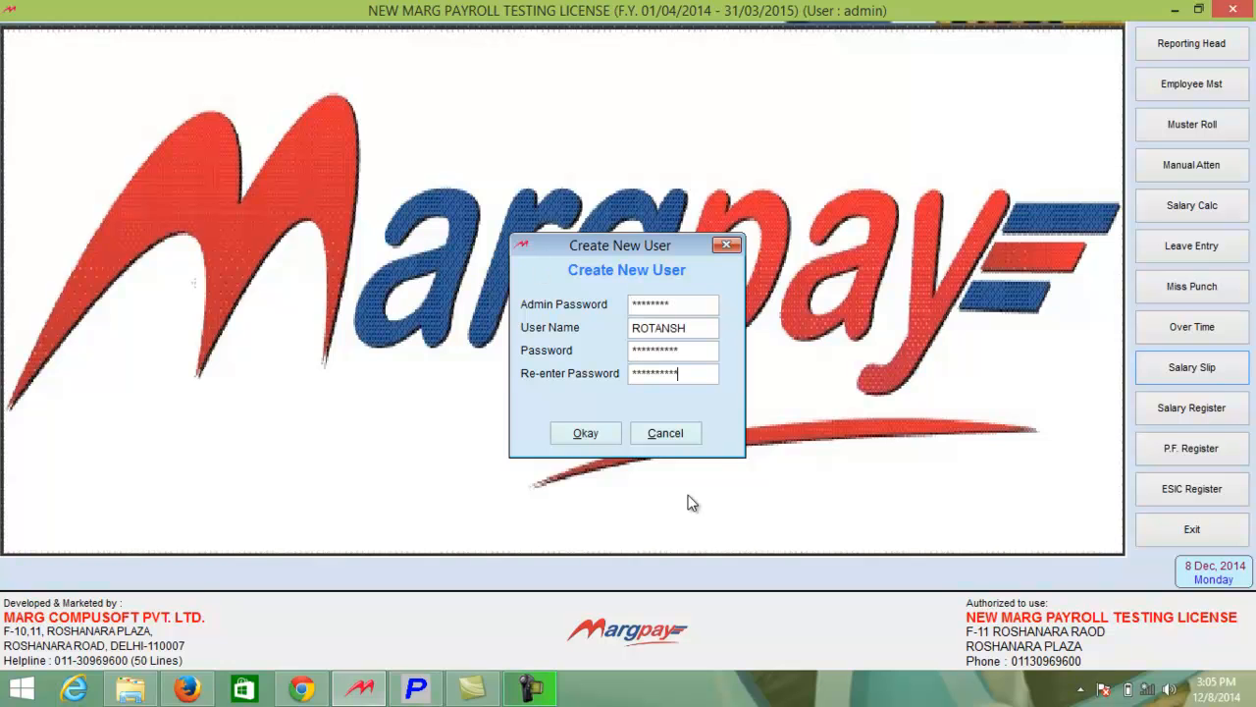
{"action": "left_click", "coordinate": [597, 430]}
{"action": "left_click", "coordinate": [617, 412]}
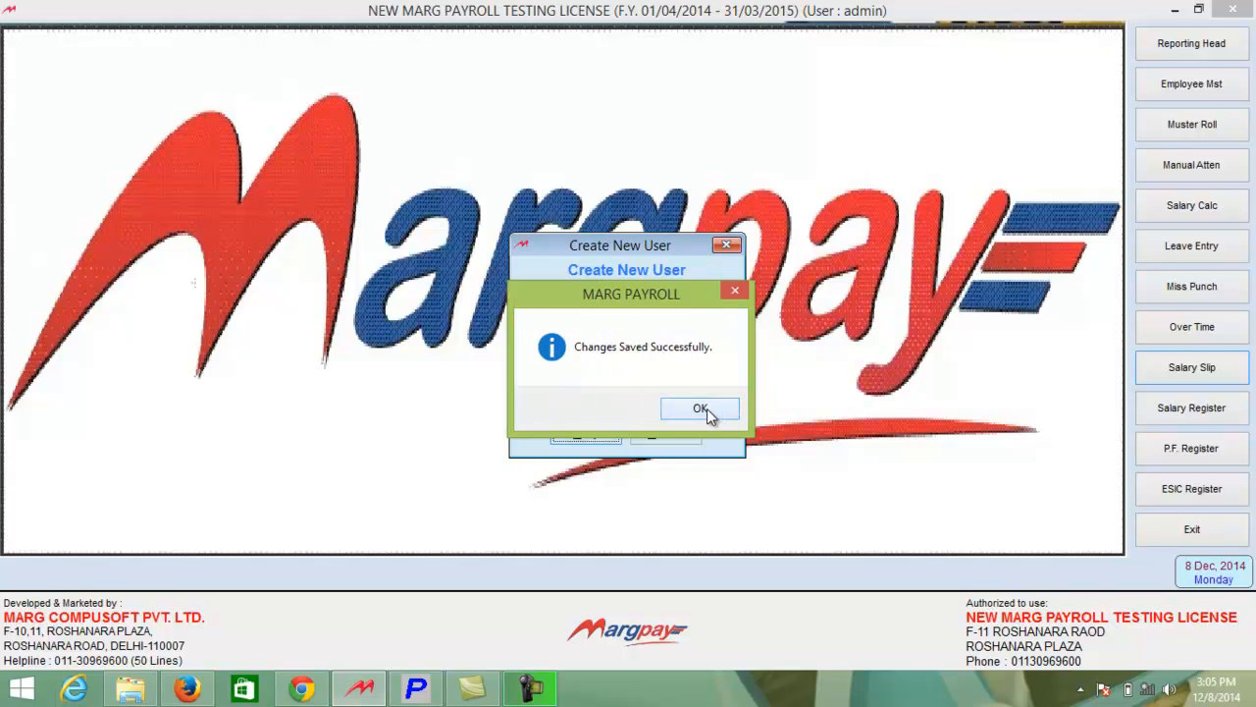
{"action": "left_click", "coordinate": [701, 409]}
Step: Switch to the newly created user with that account's user name and password
{"action": "left_click", "coordinate": [343, 30]}
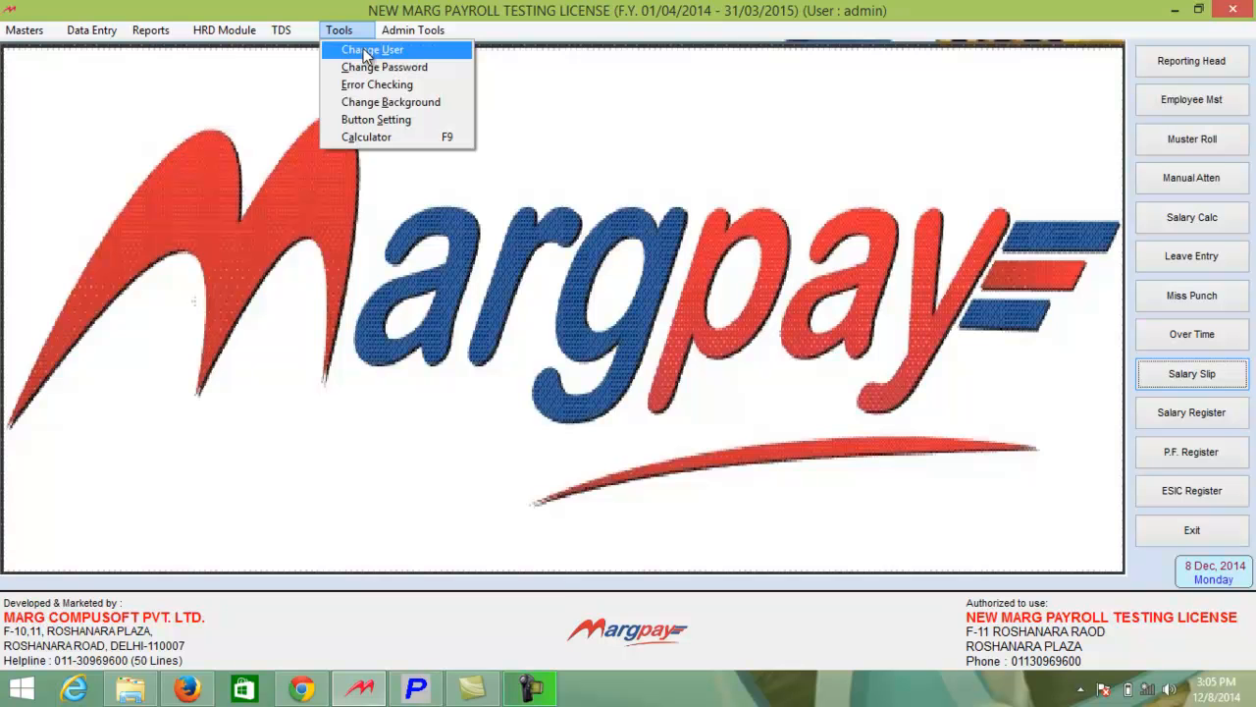
{"action": "left_click", "coordinate": [365, 51]}
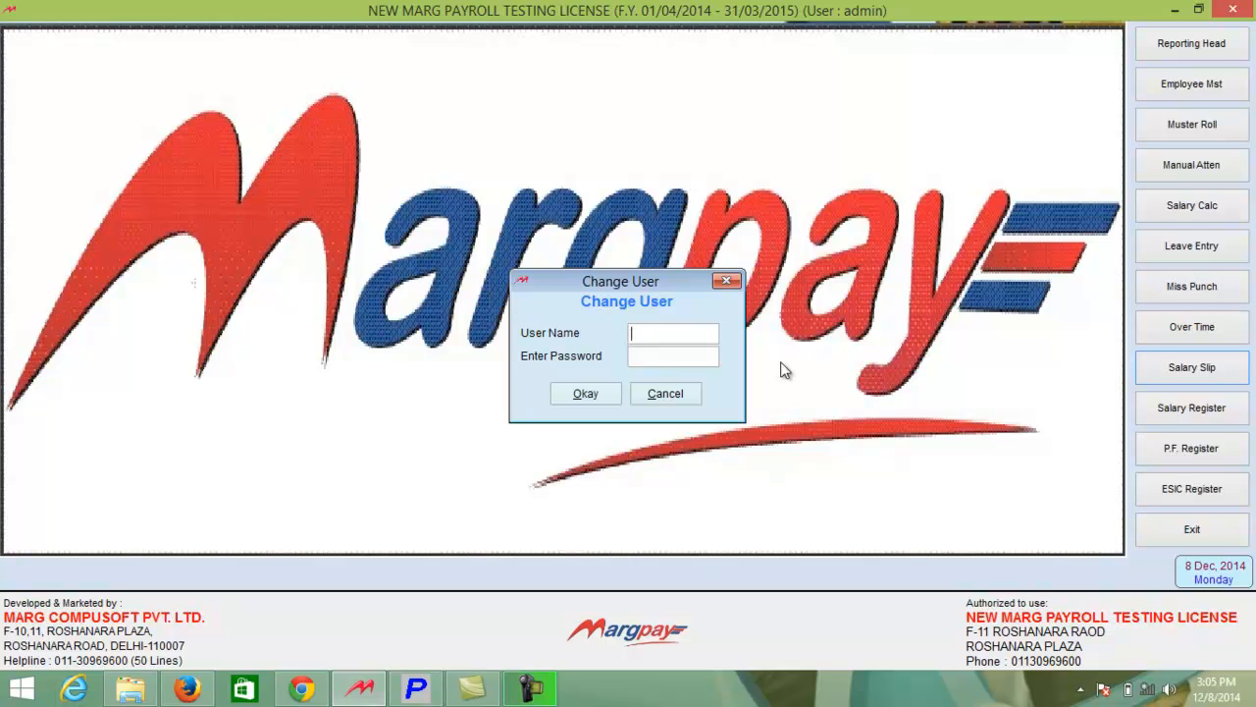
{"action": "type", "text": "ROTANSH"}
{"action": "left_click", "coordinate": [651, 354]}
{"action": "type", "text": "**********"}
{"action": "left_click", "coordinate": [586, 394]}
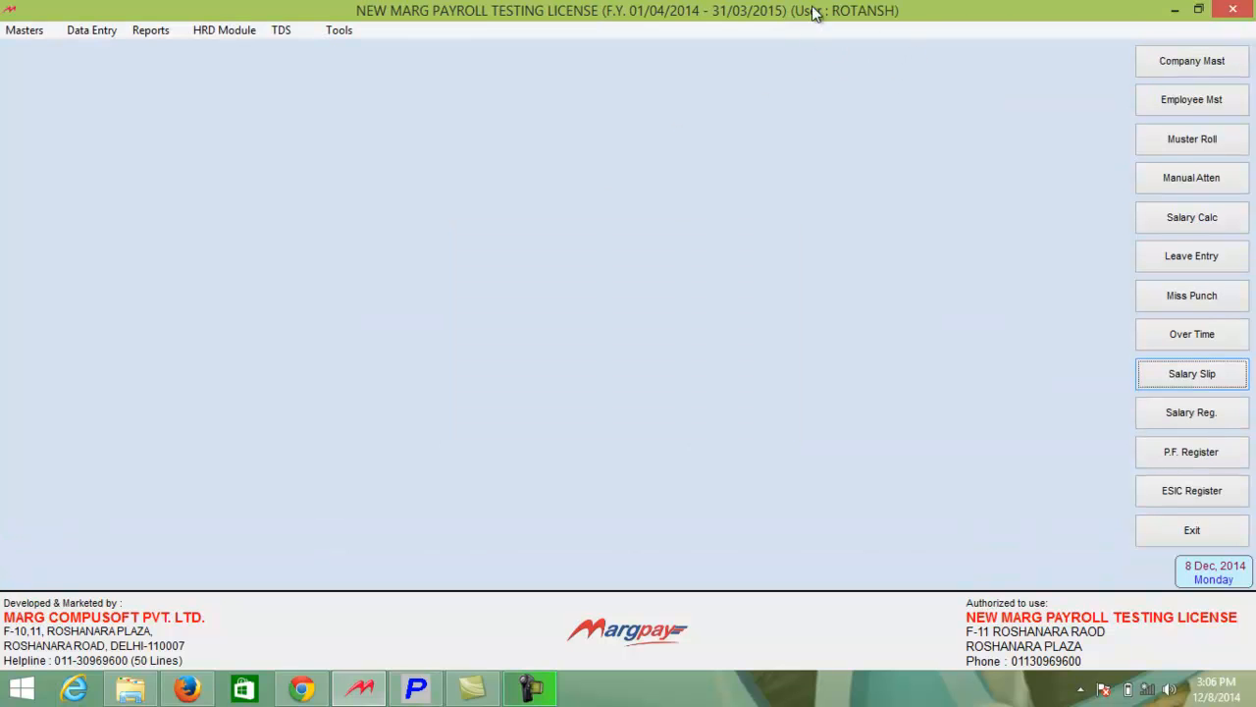
Step: Open the login password change form, review its fields, and return to the main menu
{"action": "left_click", "coordinate": [339, 35]}
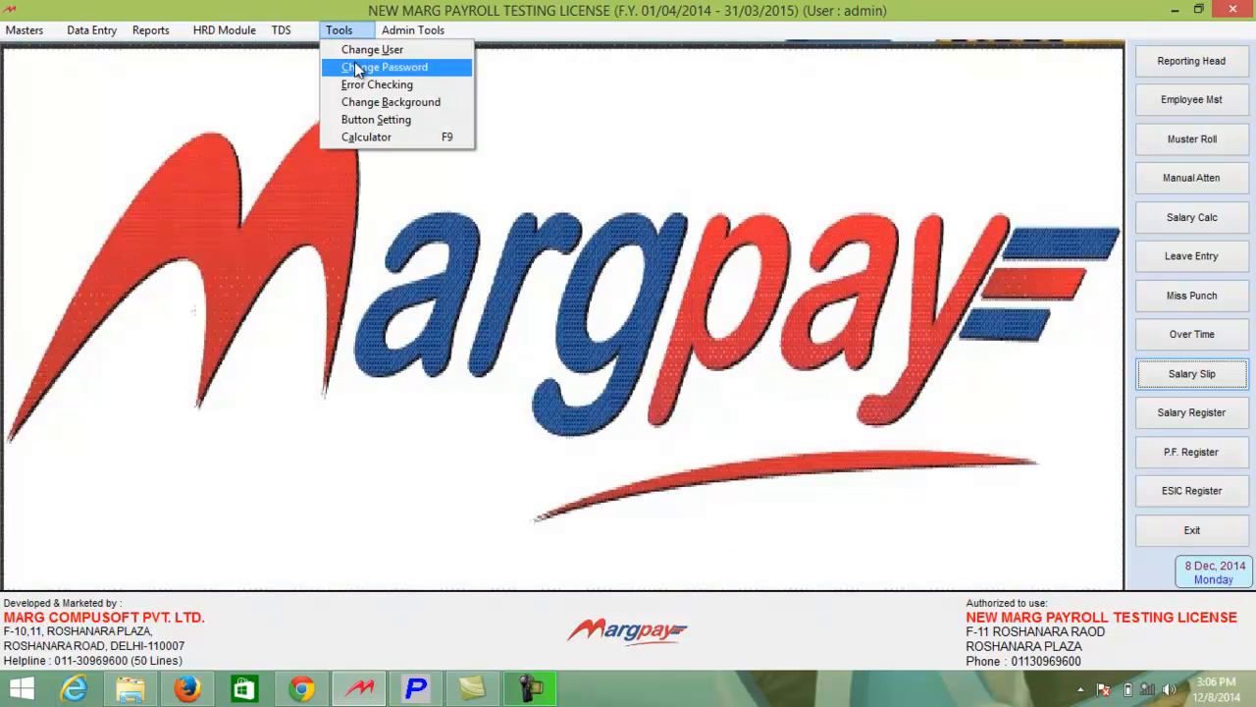
{"action": "left_click", "coordinate": [357, 67]}
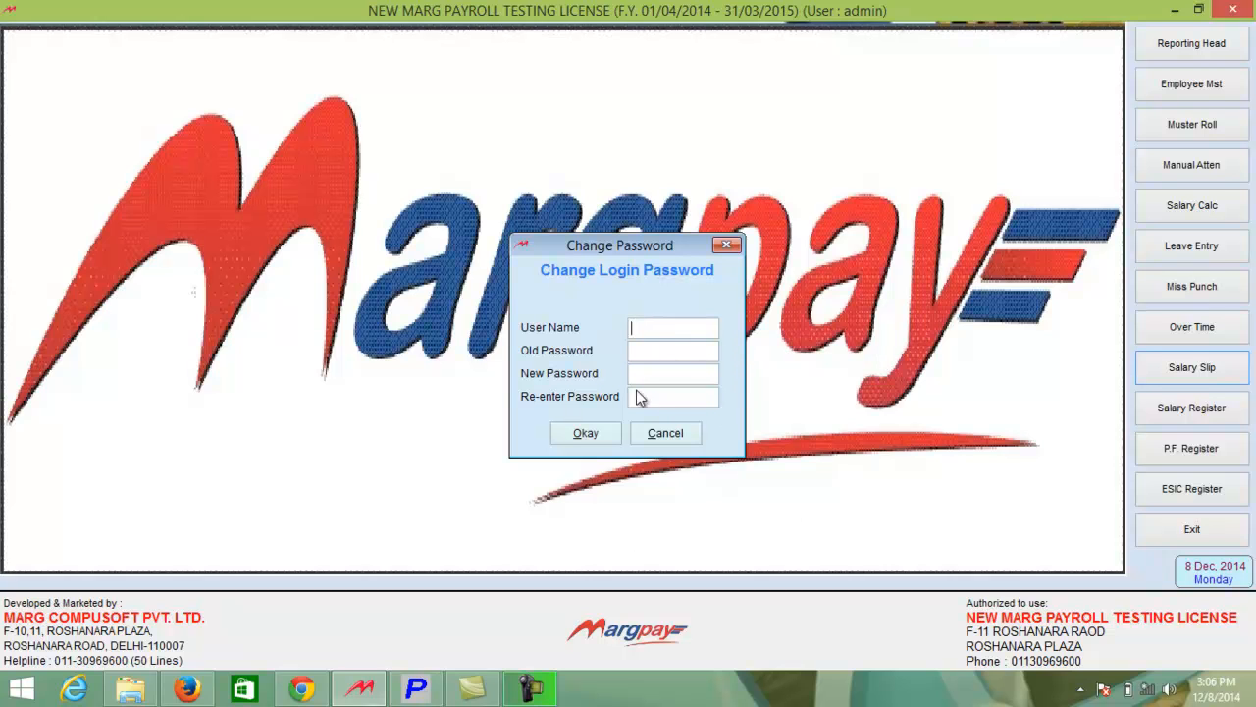
{"action": "left_click", "coordinate": [587, 435]}
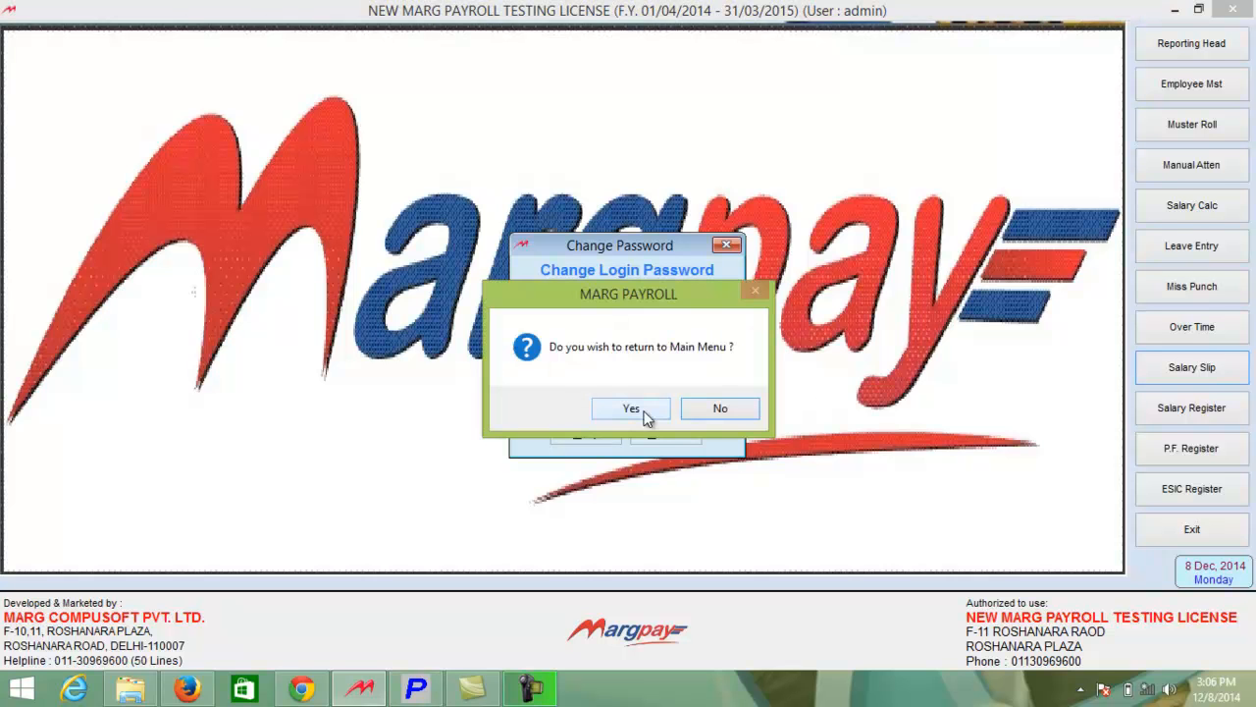
{"action": "left_click", "coordinate": [633, 409]}
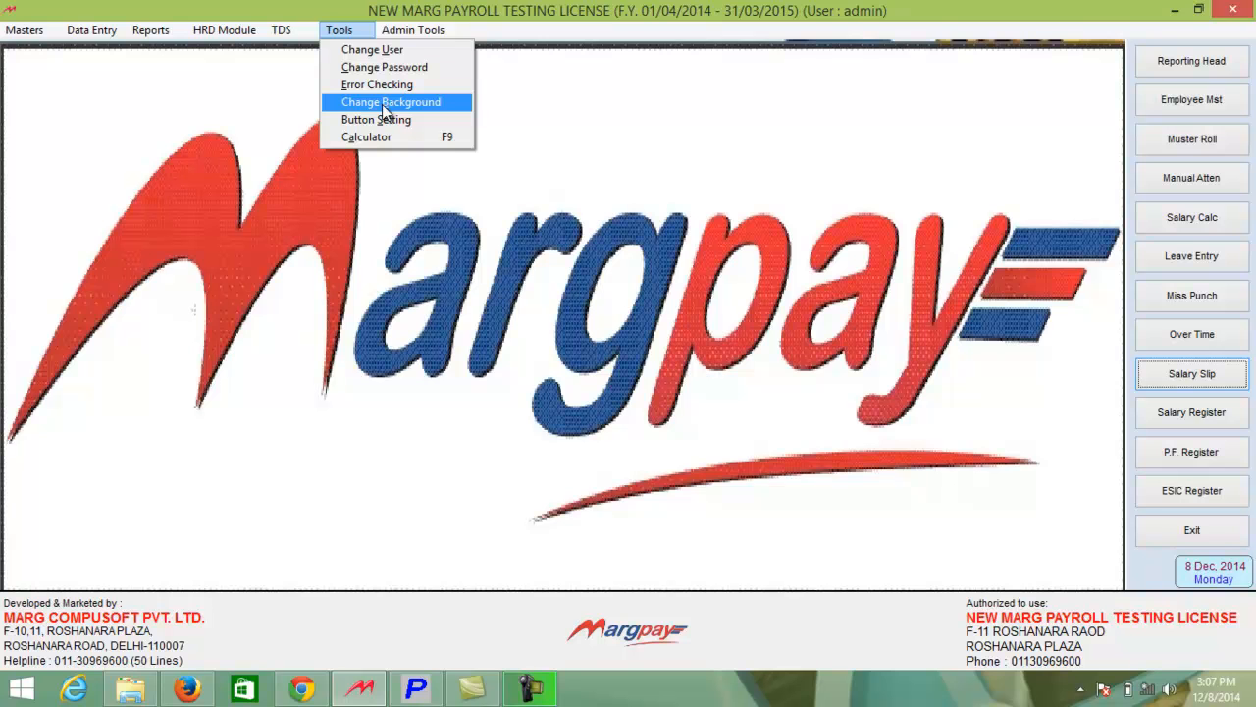
Step: Remove the current background image and set the 1_picsart_141058 picture as the new background in Stretch mode
{"action": "left_click", "coordinate": [386, 111]}
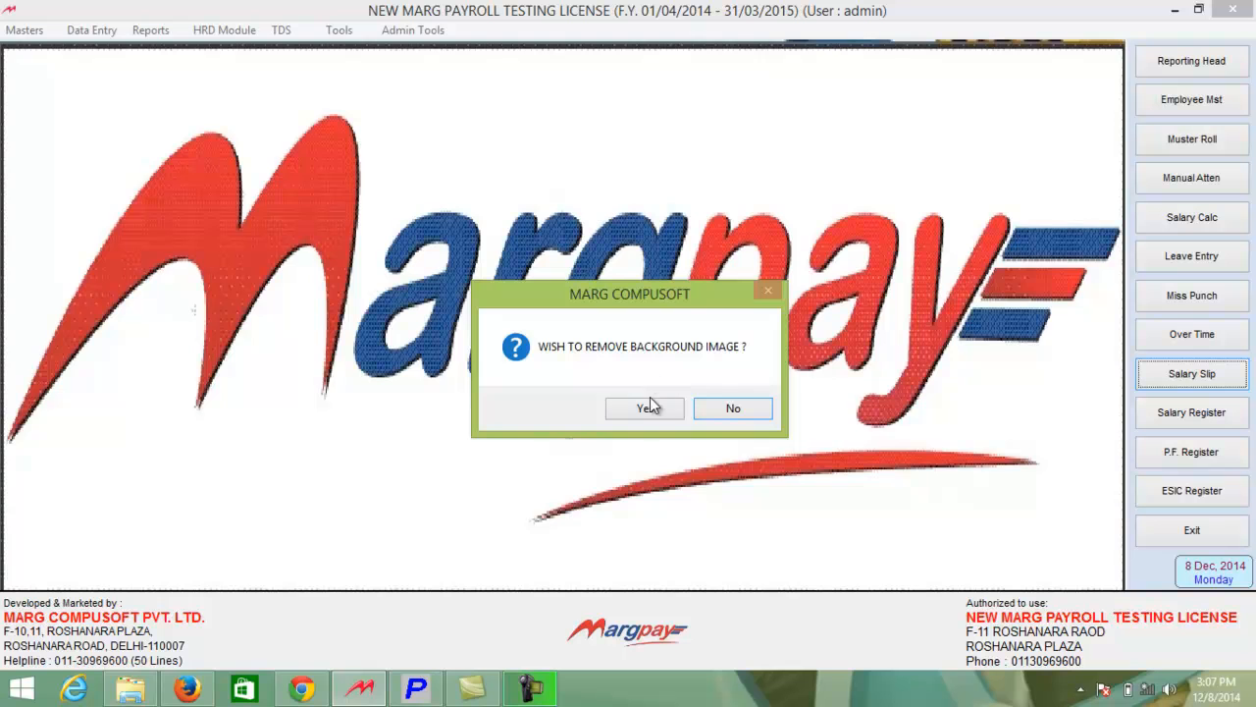
{"action": "left_click", "coordinate": [644, 408]}
{"action": "left_click", "coordinate": [339, 30]}
{"action": "left_click", "coordinate": [373, 107]}
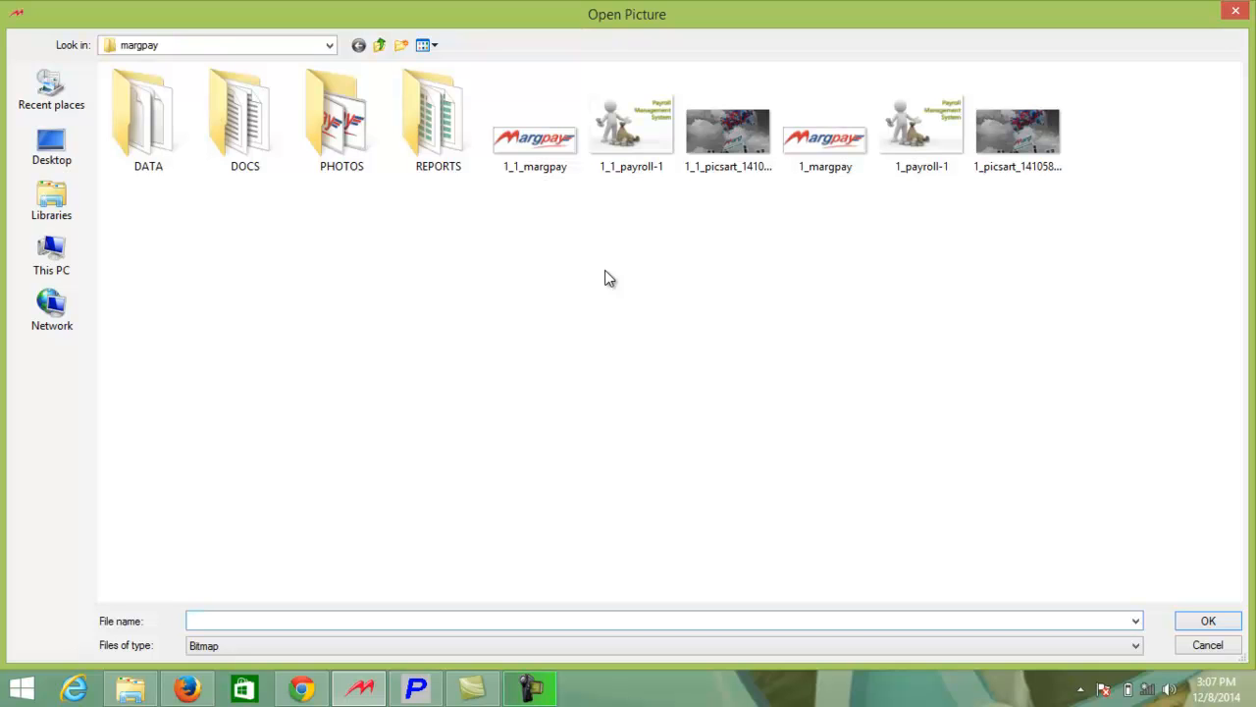
{"action": "left_click", "coordinate": [1042, 136]}
{"action": "left_click", "coordinate": [1200, 618]}
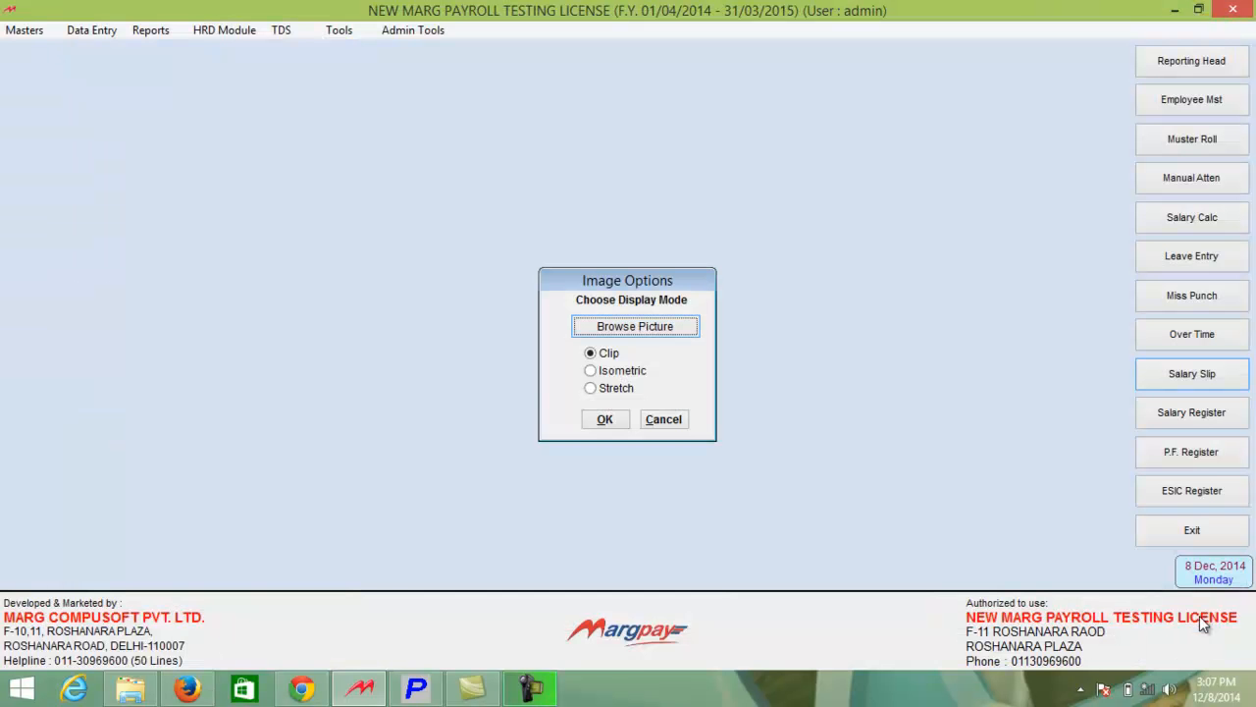
{"action": "left_click", "coordinate": [591, 388]}
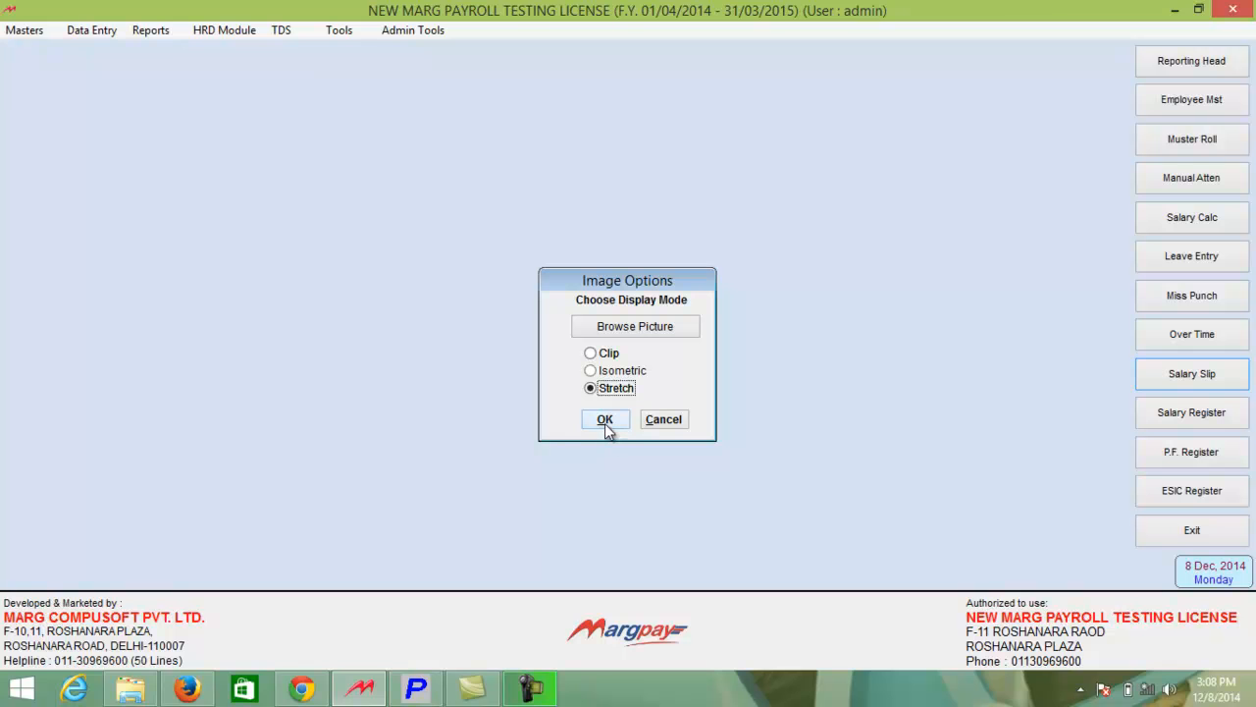
{"action": "left_click", "coordinate": [605, 423]}
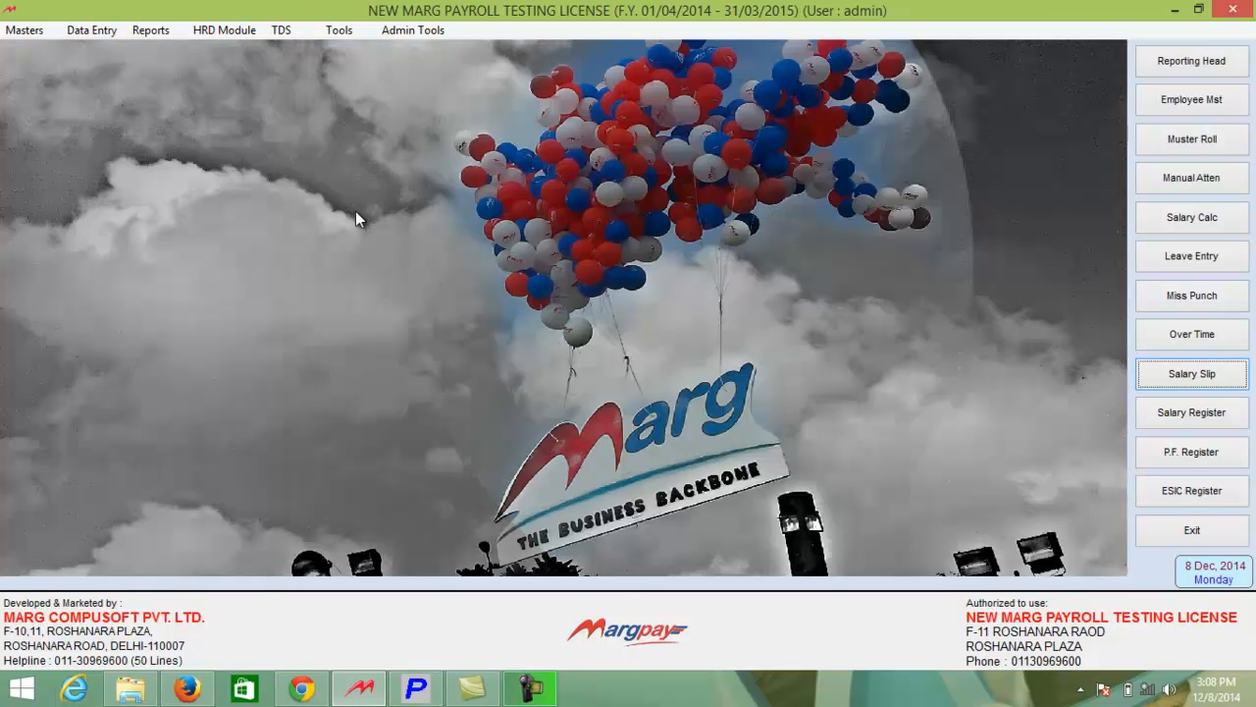
Step: Assign the Category Master module to shortcut button 1, save the button settings and close the form
{"action": "left_click", "coordinate": [344, 32]}
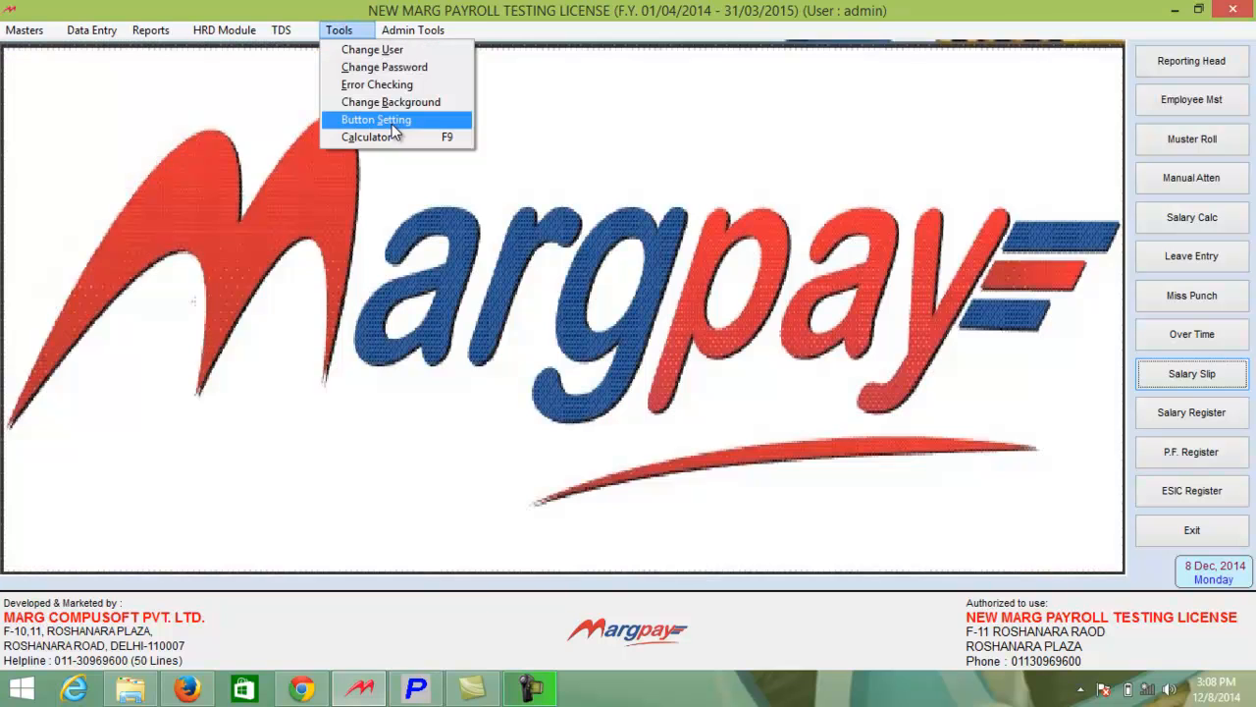
{"action": "left_click", "coordinate": [395, 120]}
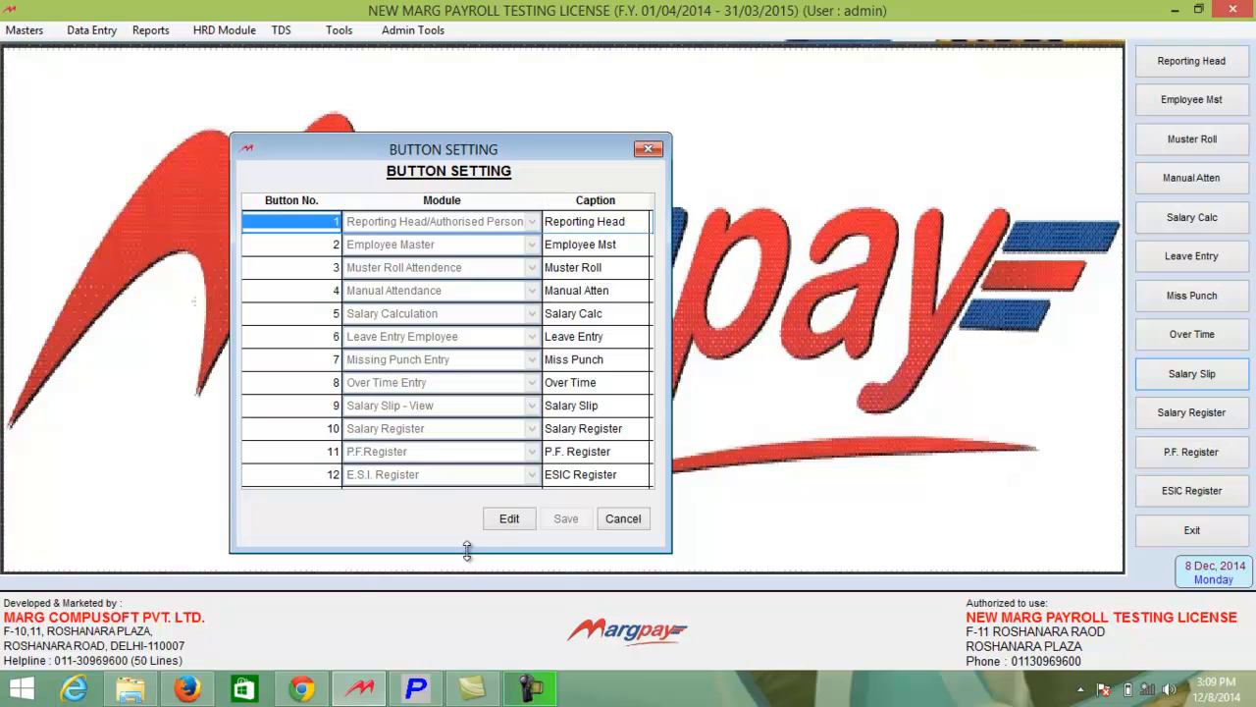
{"action": "left_click", "coordinate": [510, 520]}
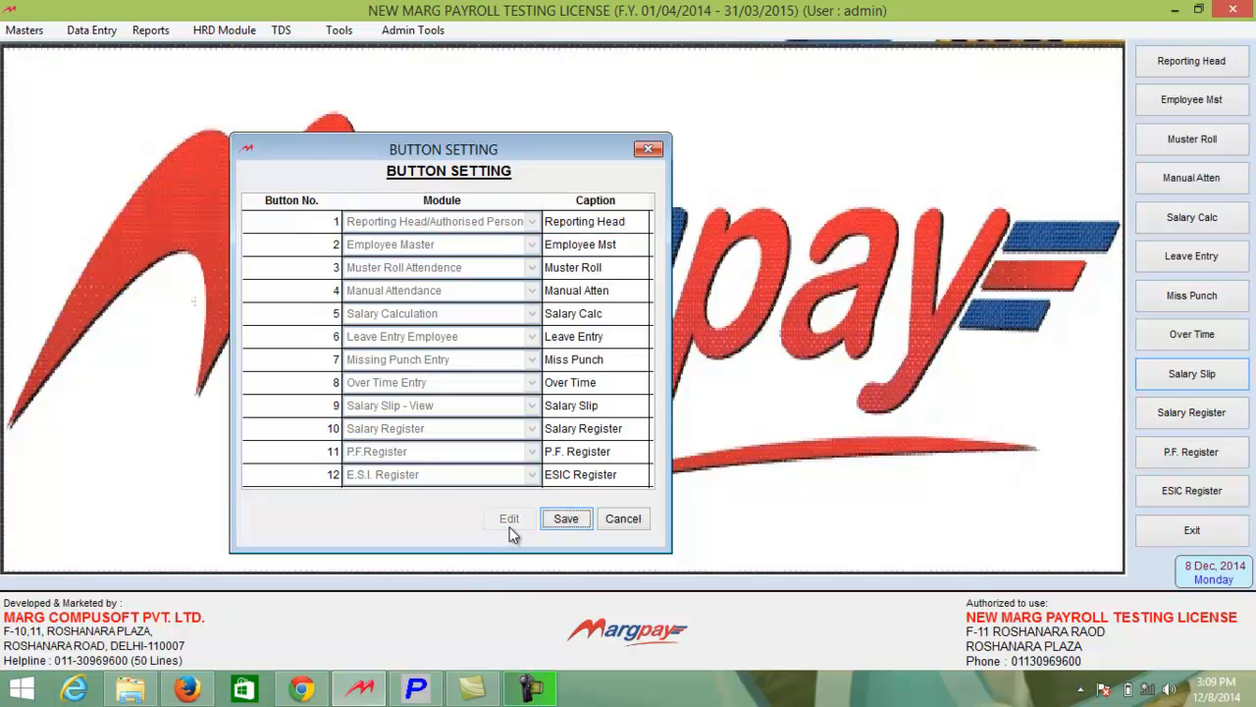
{"action": "left_click", "coordinate": [532, 222]}
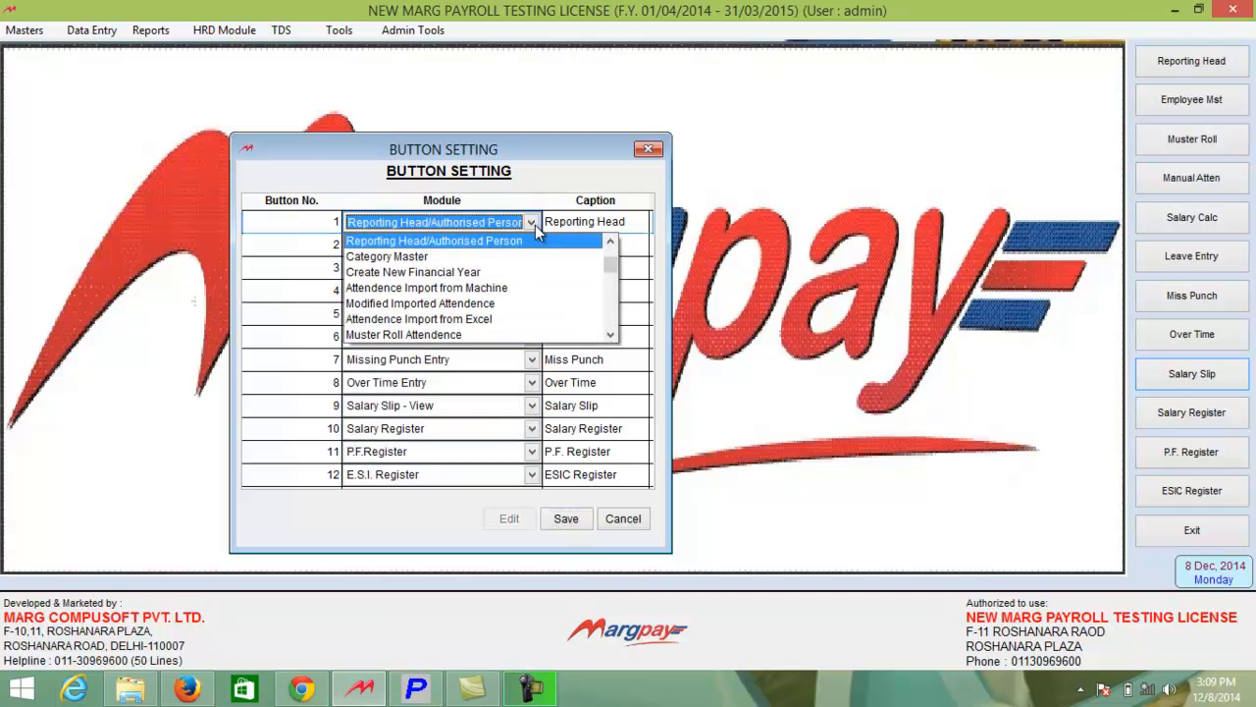
{"action": "left_click", "coordinate": [564, 262]}
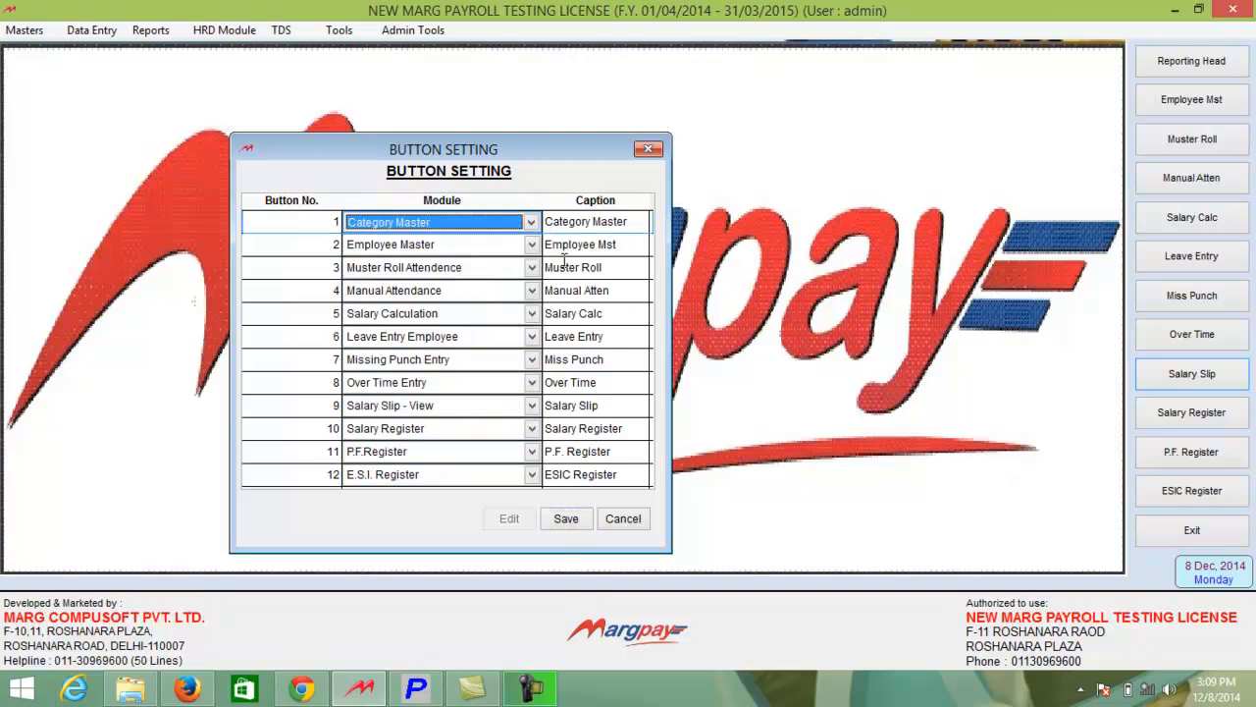
{"action": "left_click", "coordinate": [569, 521]}
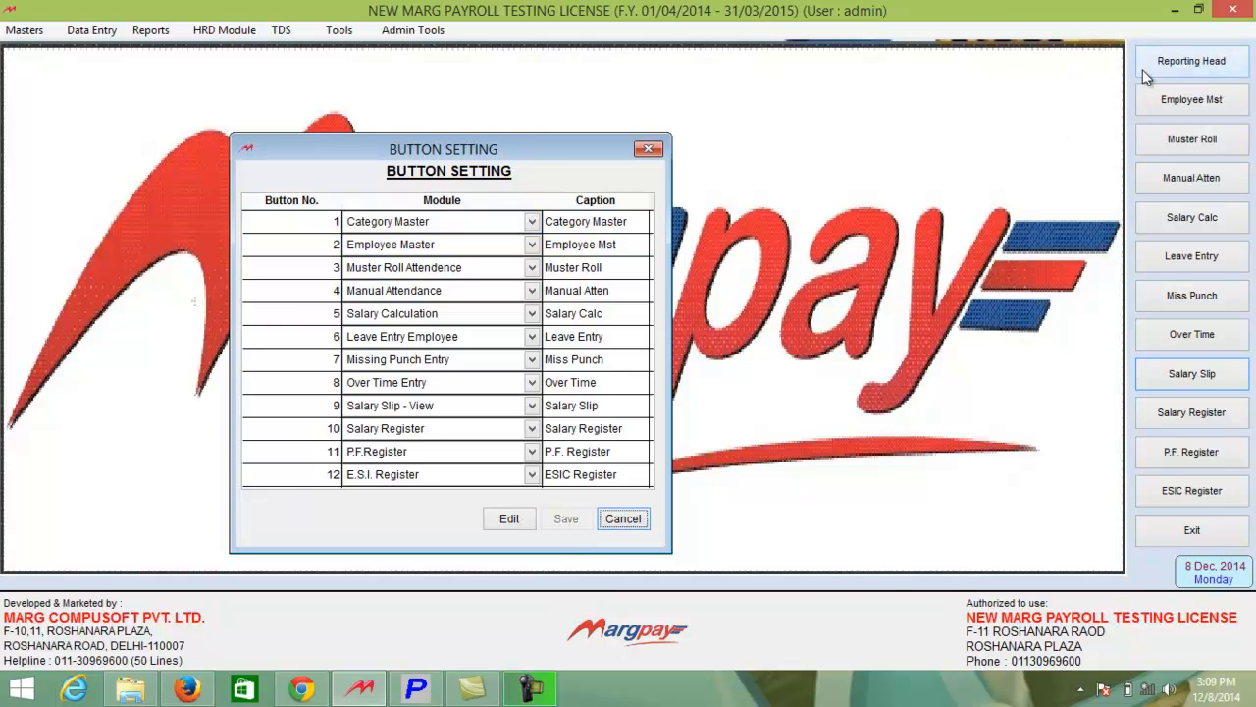
{"action": "left_click", "coordinate": [647, 149]}
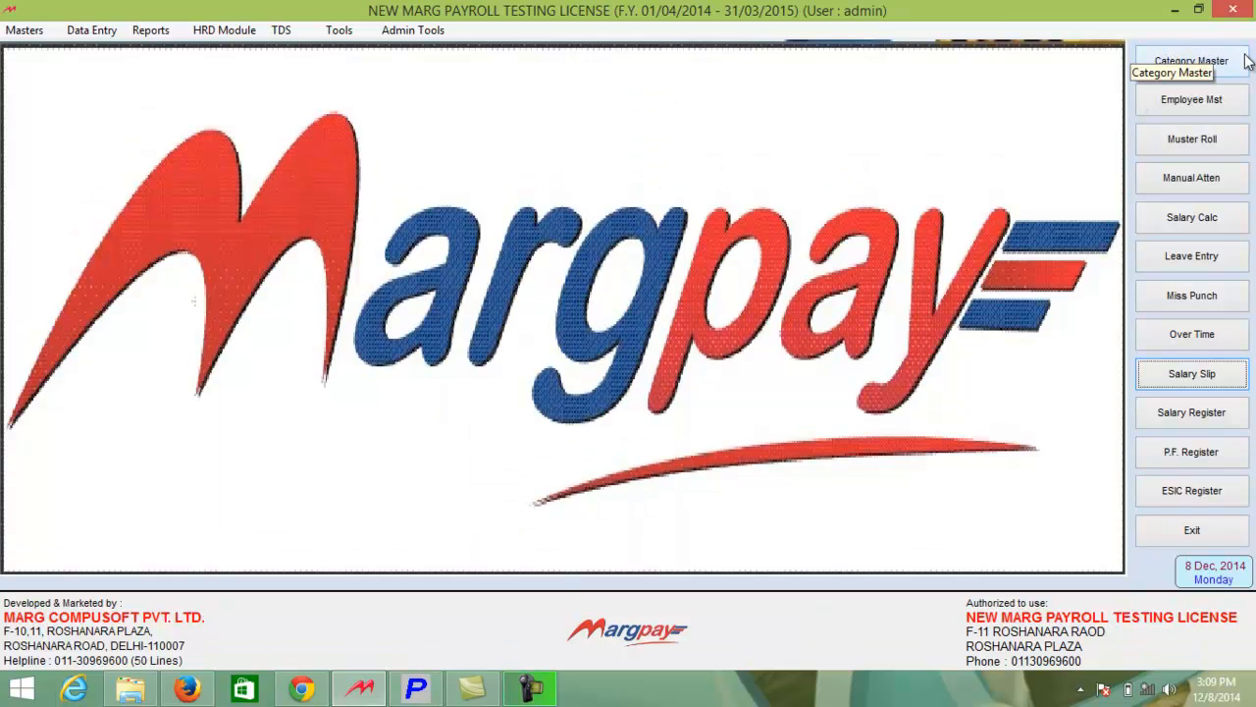
Step: Open the built-in calculator
{"action": "left_click", "coordinate": [339, 29]}
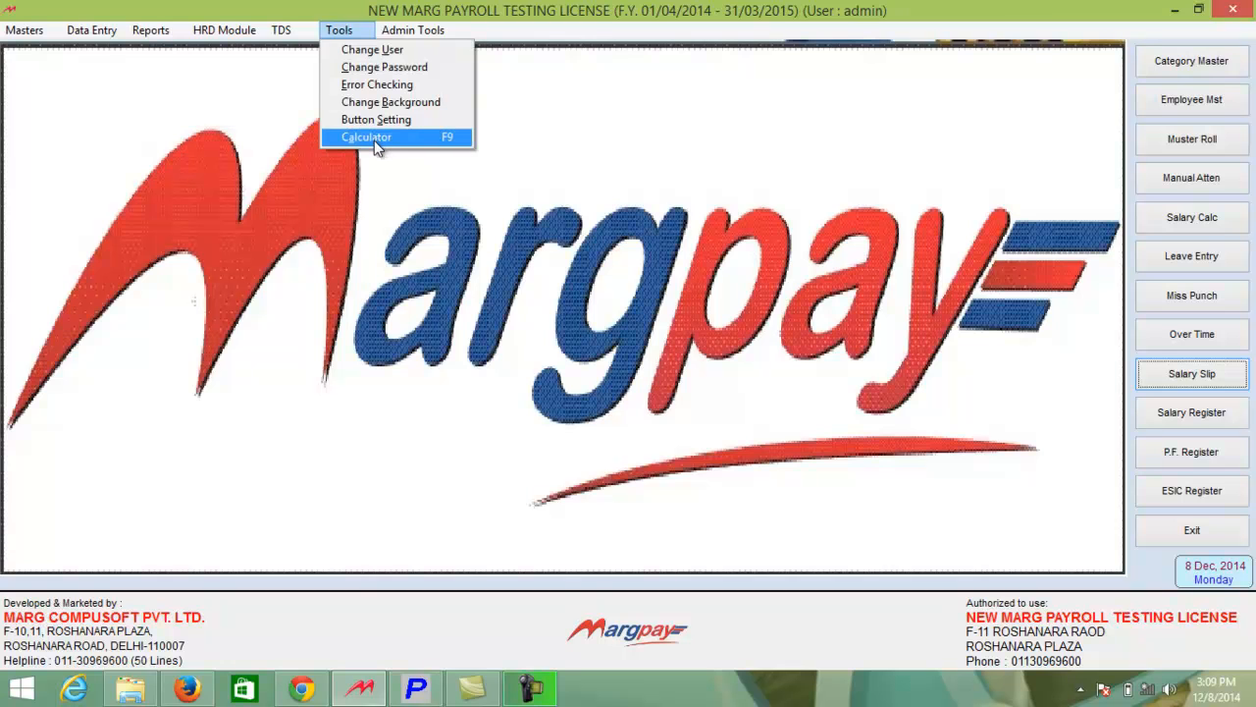
{"action": "left_click", "coordinate": [376, 138]}
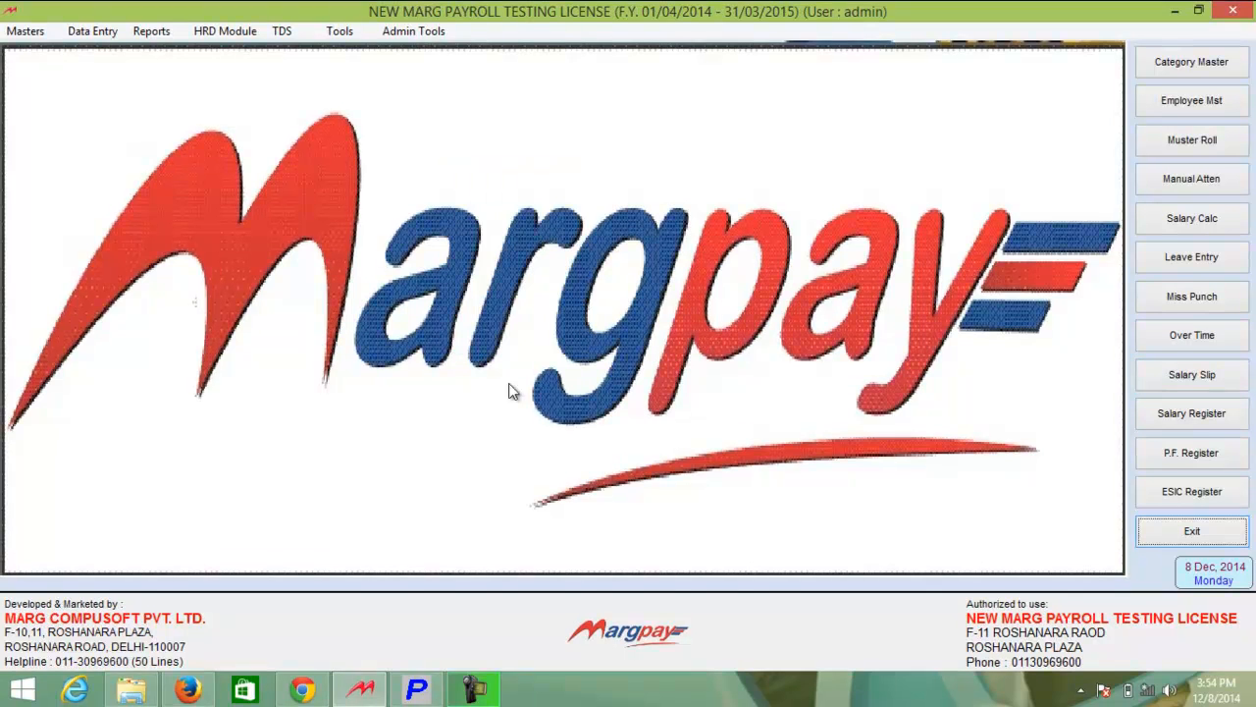
Step: Open the list of users, review the entries and return to the main menu
{"action": "left_click", "coordinate": [420, 34]}
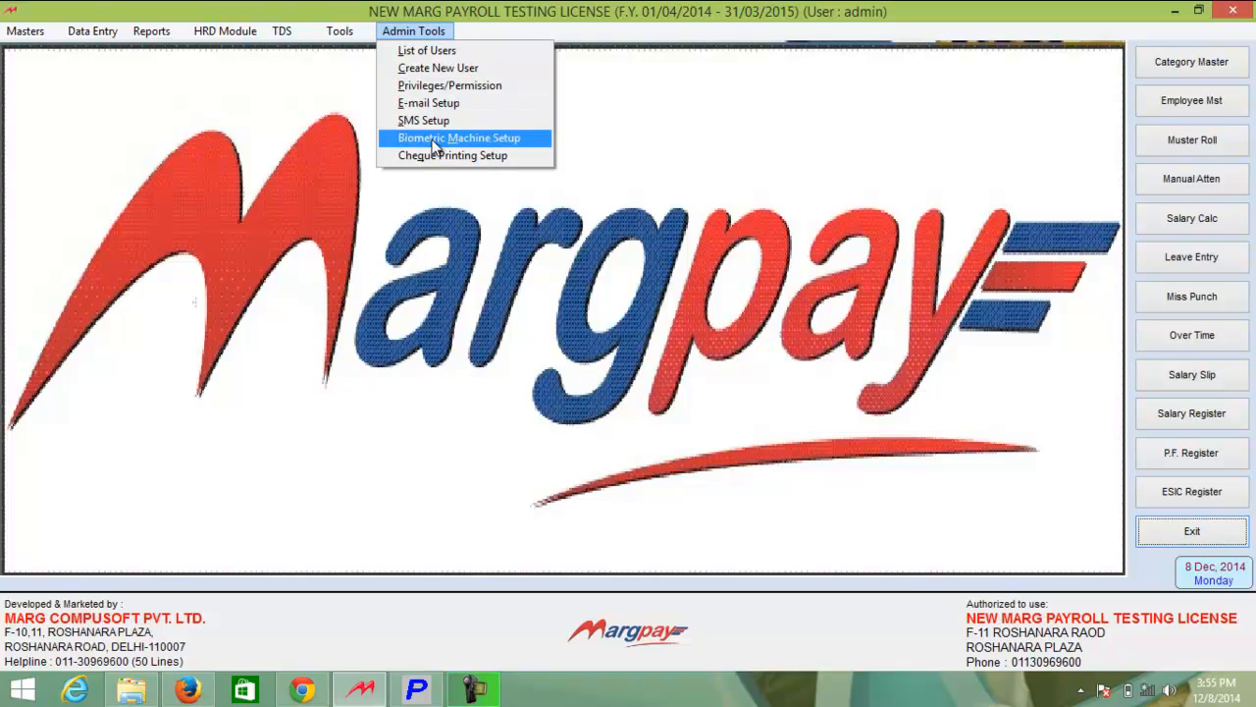
{"action": "left_click", "coordinate": [450, 51]}
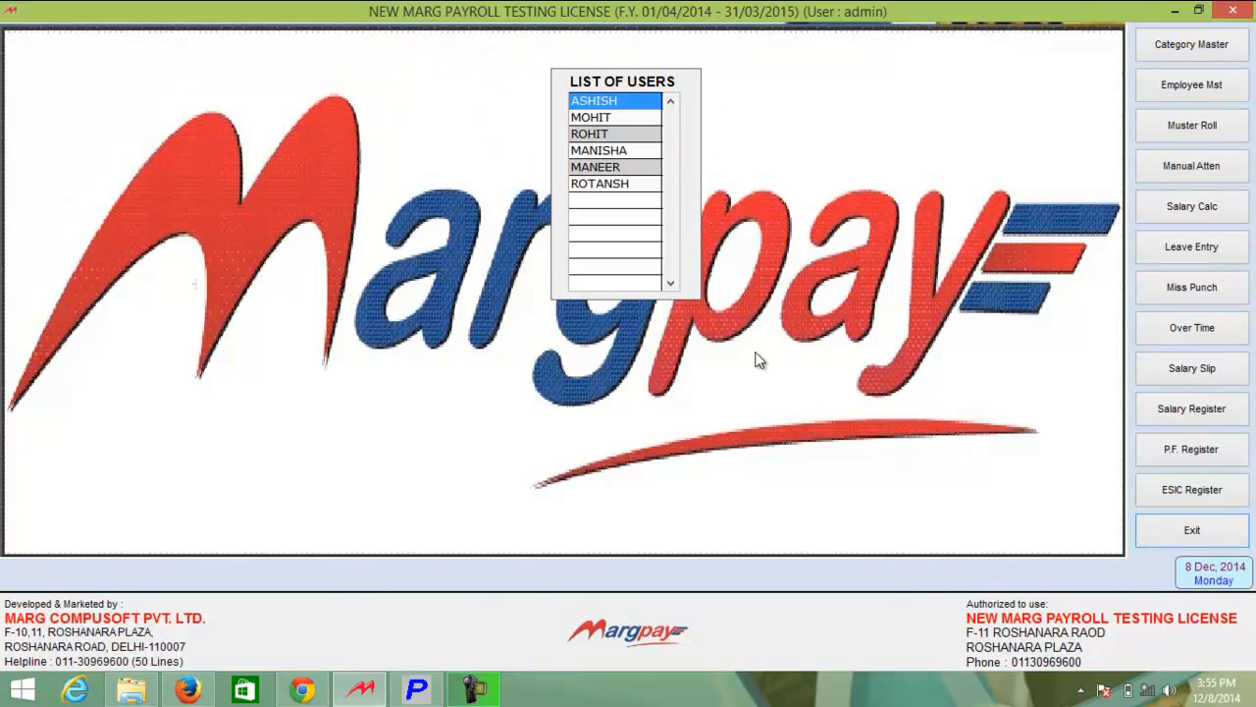
{"action": "key", "text": "Escape"}
Step: Show the Entry-type access rights of the first listed user, grant Access to Employee Master Details and save the rights
{"action": "left_click", "coordinate": [410, 32]}
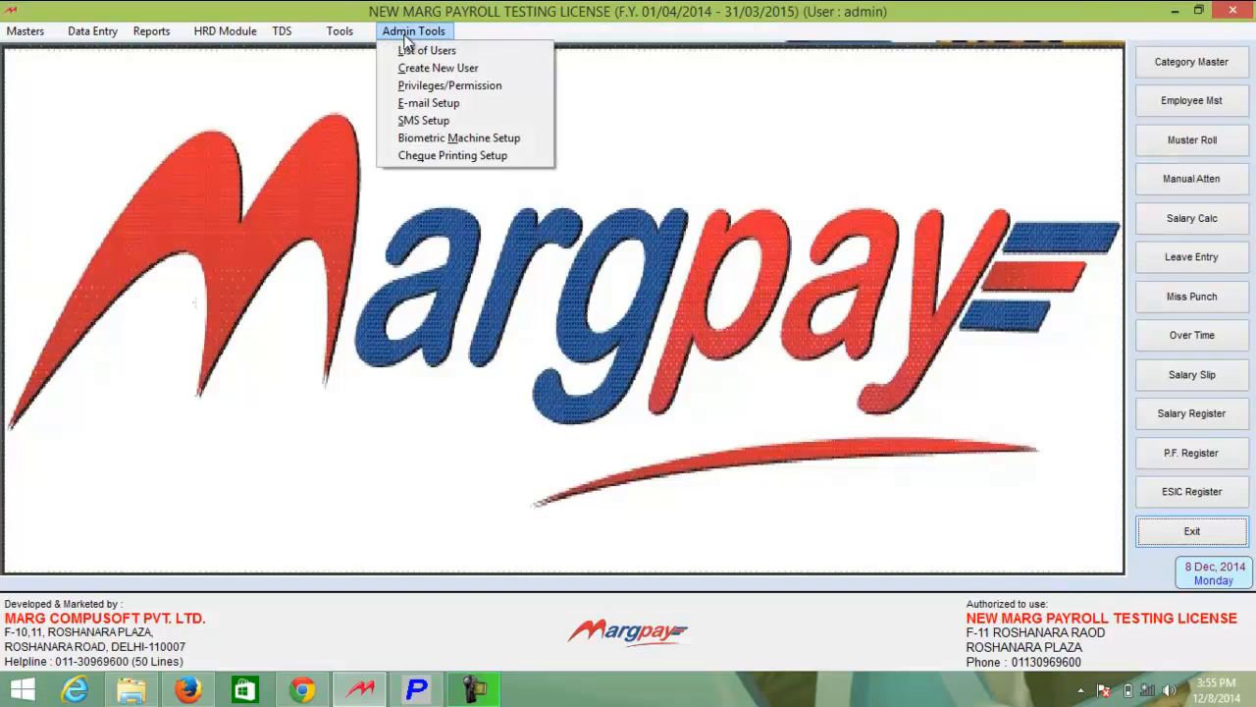
{"action": "left_click", "coordinate": [428, 71]}
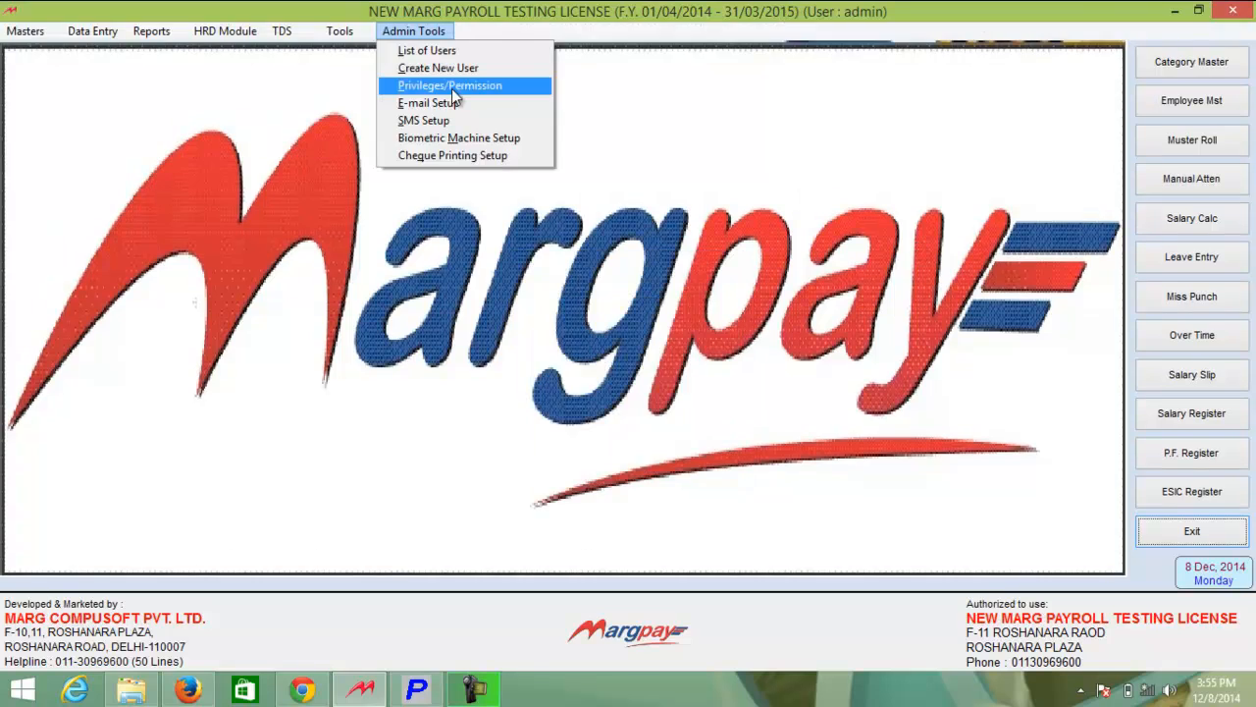
{"action": "left_click", "coordinate": [452, 88]}
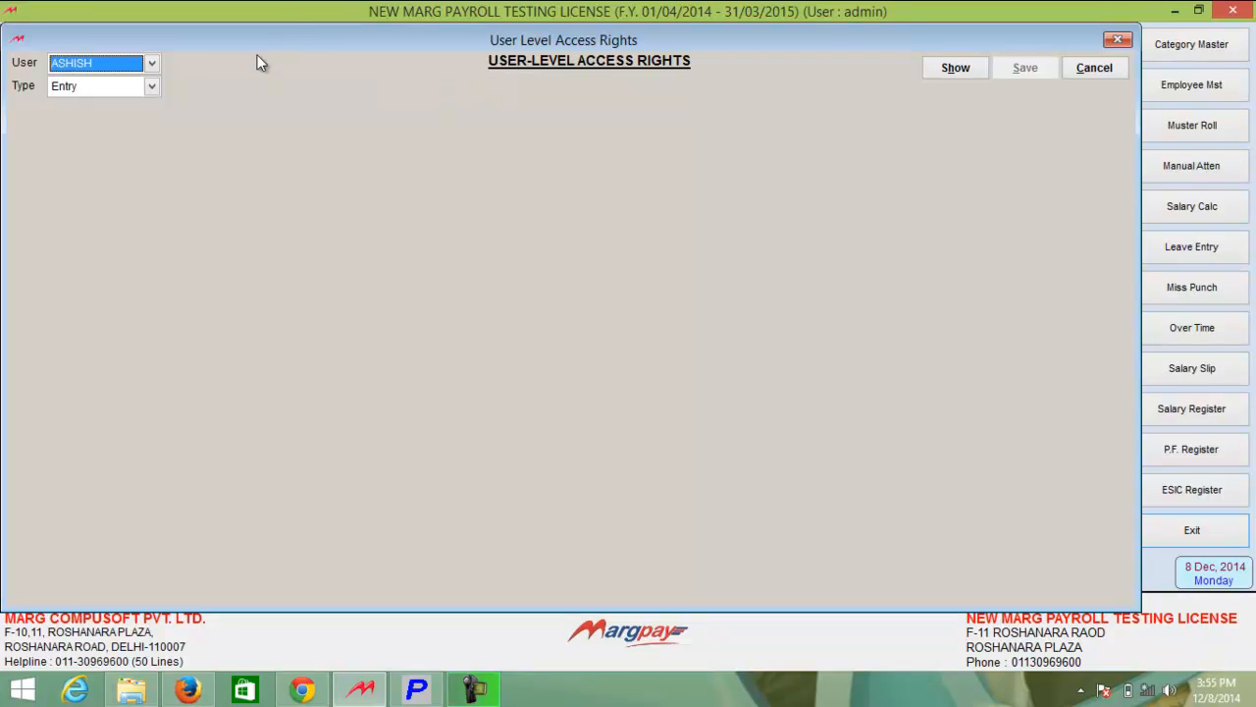
{"action": "left_click", "coordinate": [153, 65]}
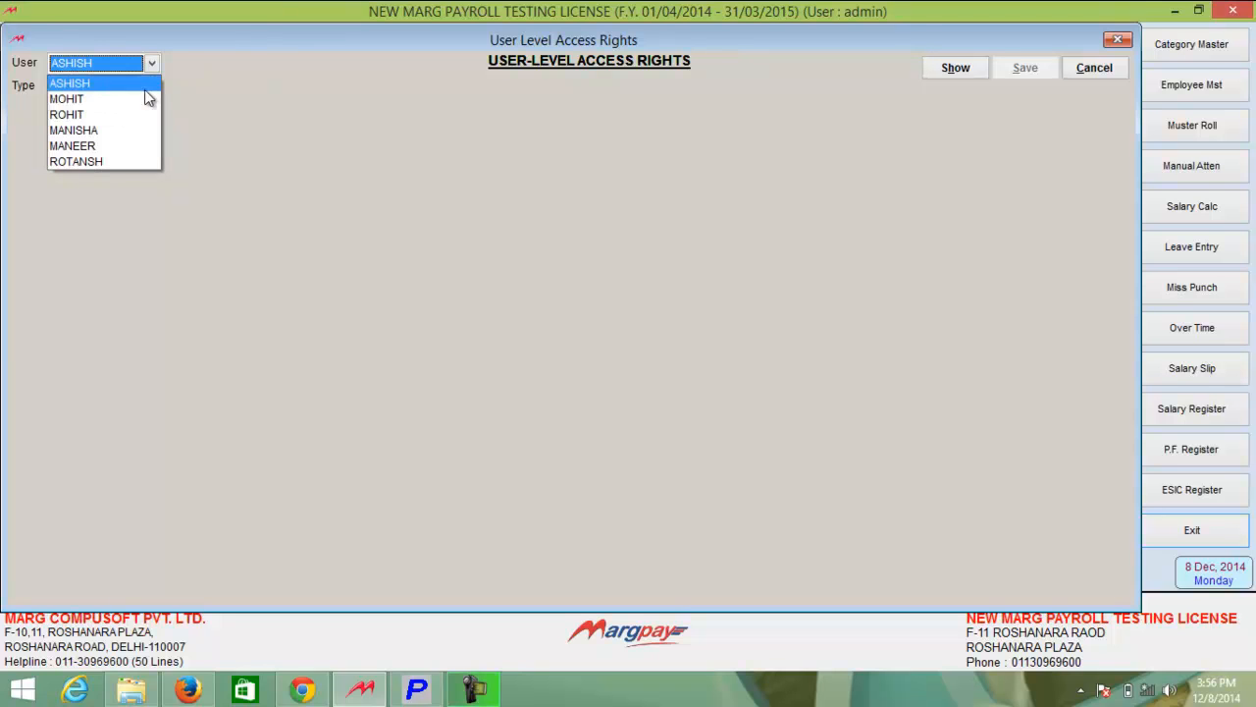
{"action": "left_click", "coordinate": [144, 90]}
{"action": "left_click", "coordinate": [151, 86]}
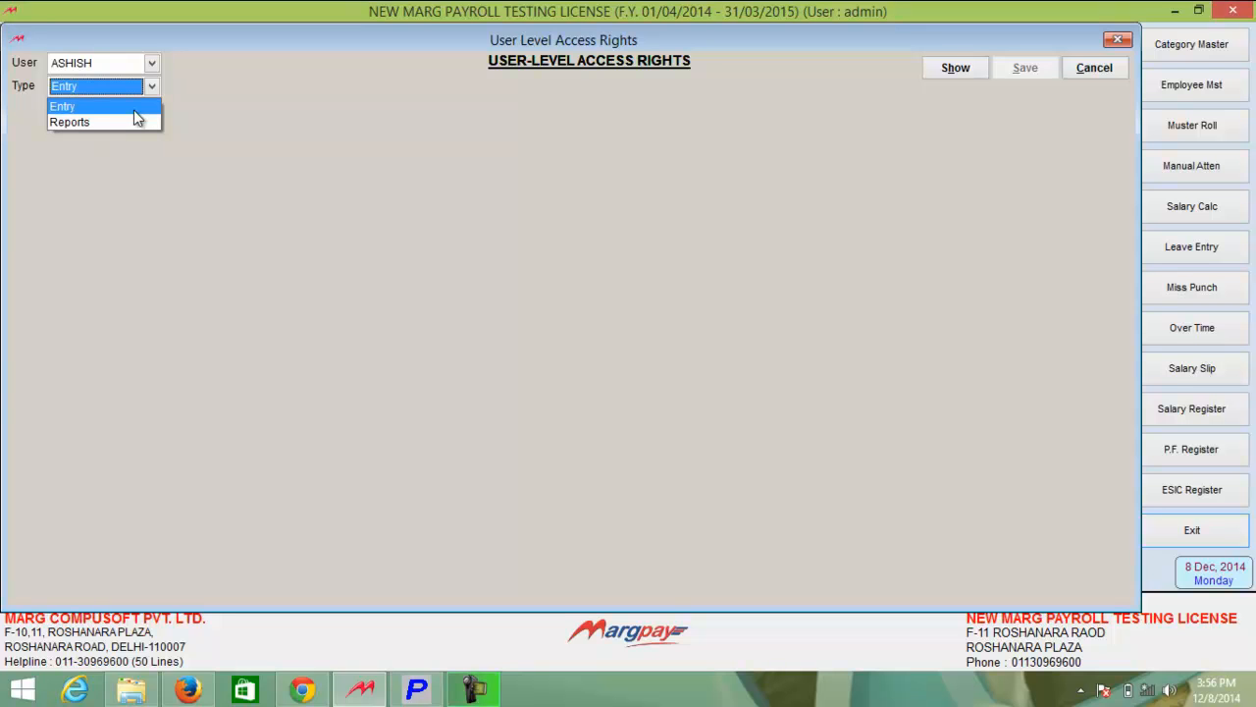
{"action": "left_click", "coordinate": [134, 110]}
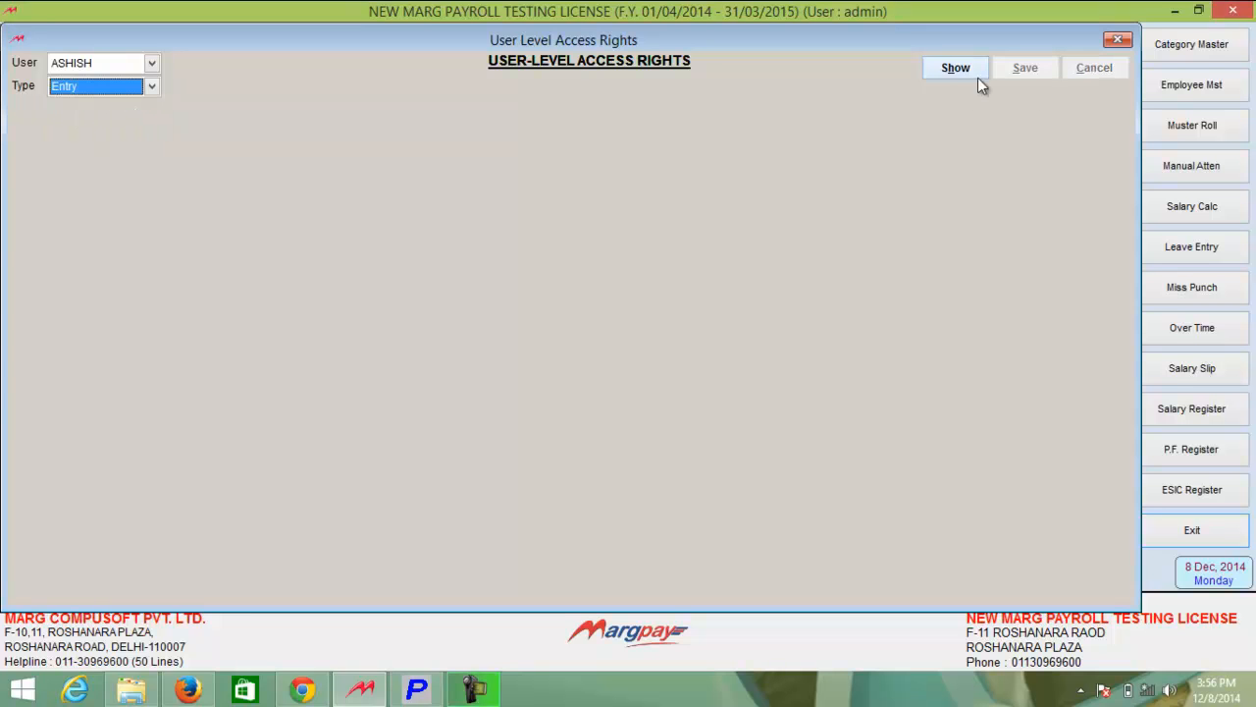
{"action": "left_click", "coordinate": [964, 72]}
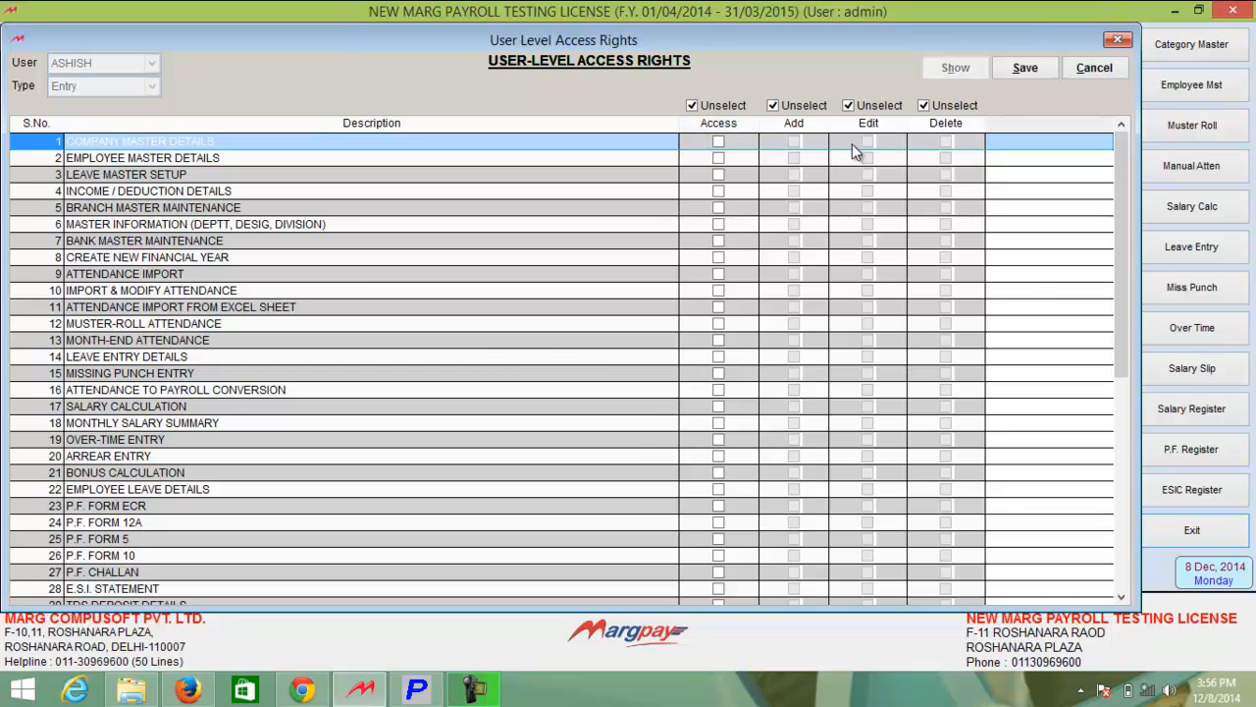
{"action": "left_click", "coordinate": [717, 159]}
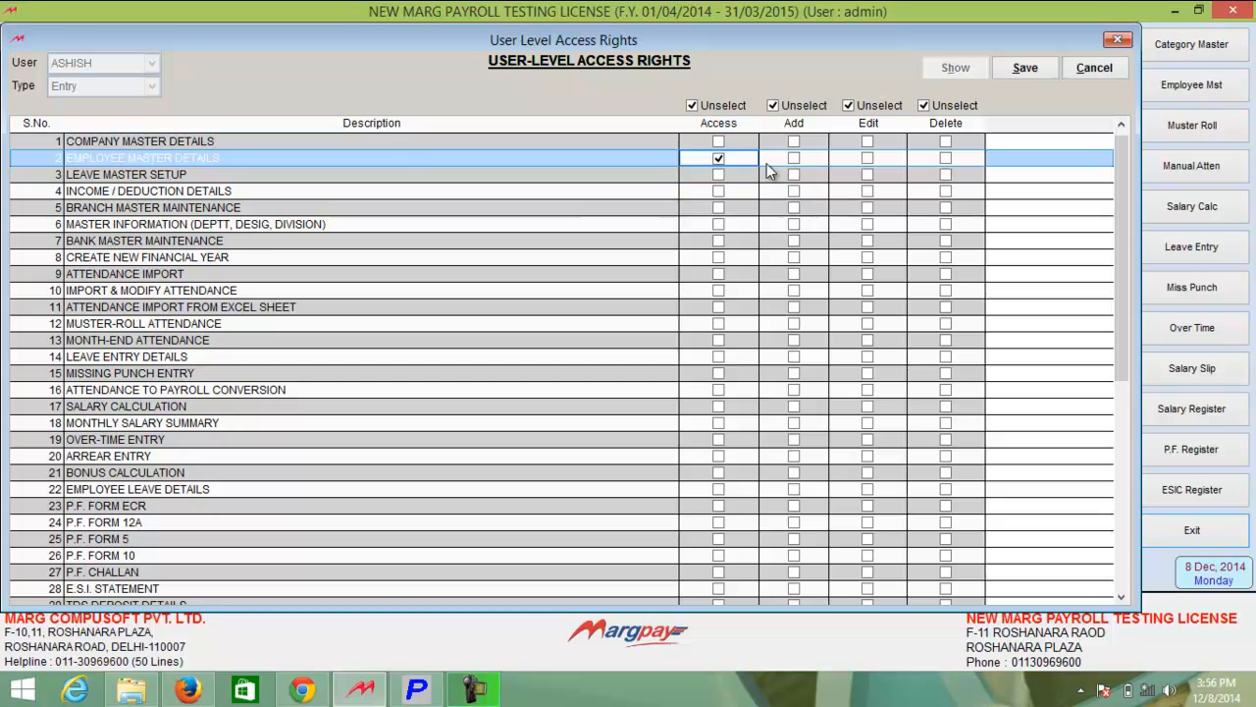
{"action": "left_click", "coordinate": [1025, 68]}
Step: Open the e-mail setup, review its SMTP server, port, sender and account fields, and close it
{"action": "left_click", "coordinate": [413, 31]}
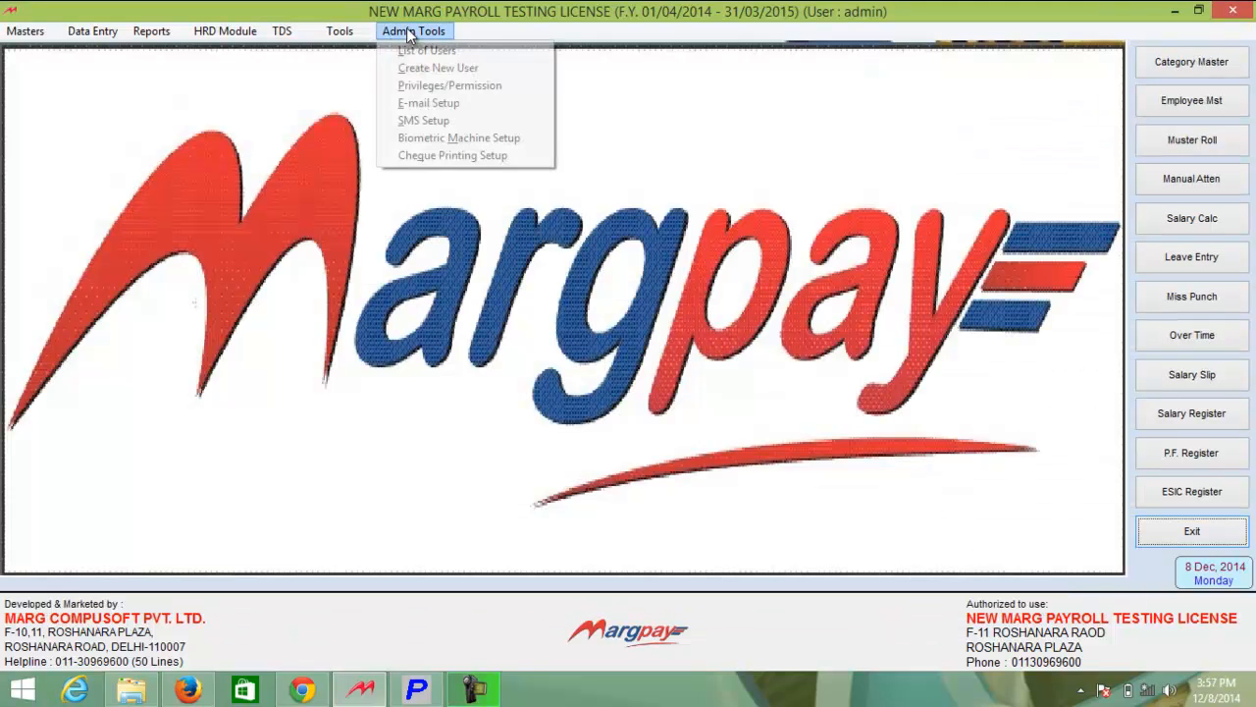
{"action": "left_click", "coordinate": [434, 102]}
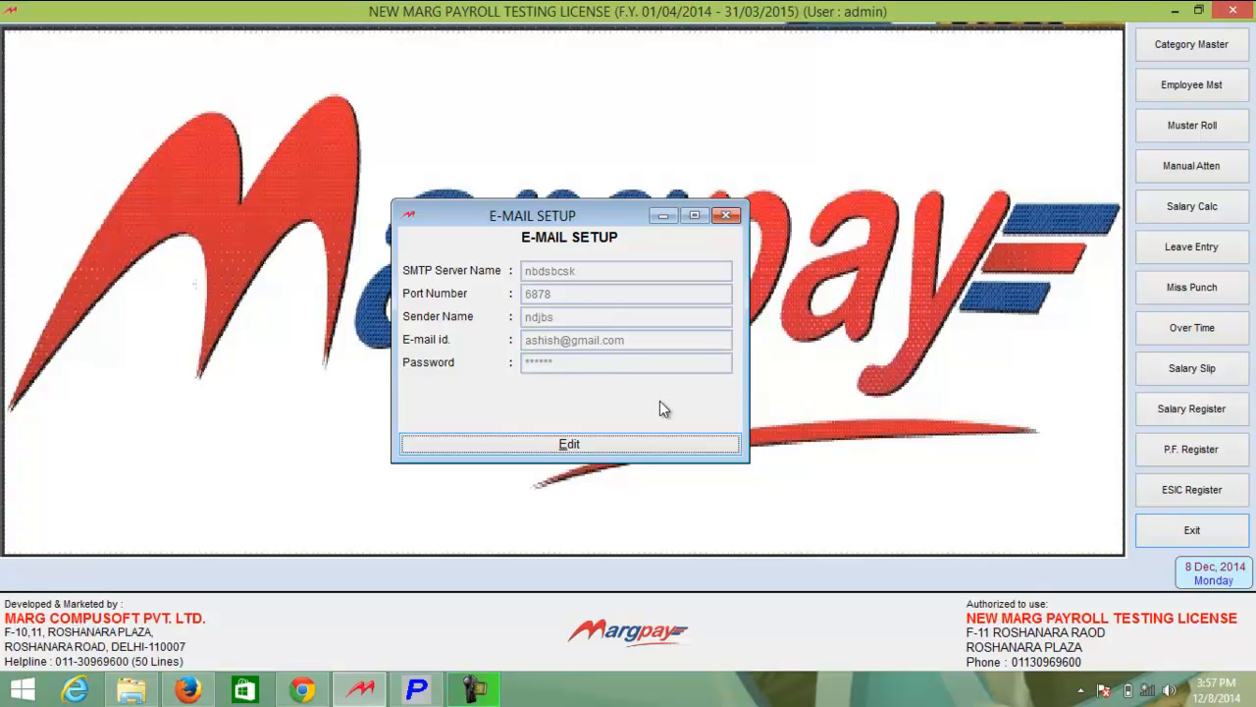
{"action": "left_click", "coordinate": [727, 216]}
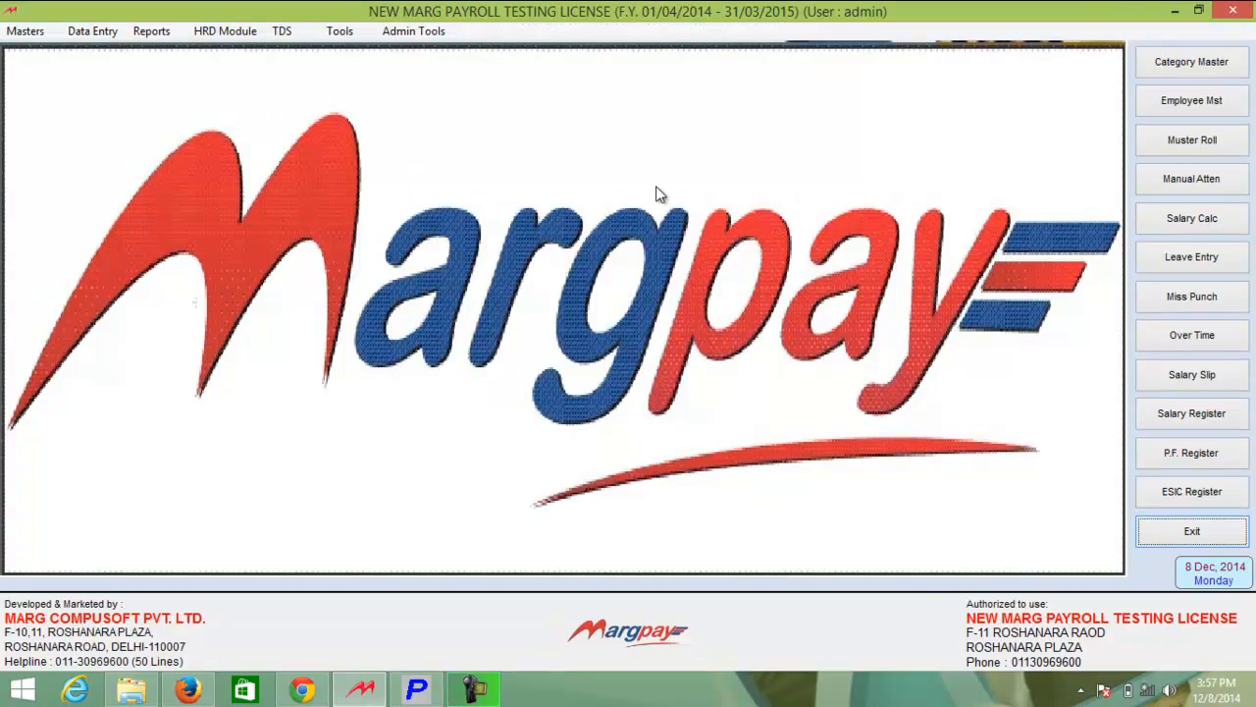
Step: Append the <EMP_NAME> parameter on a new line of the attendance message in the SMS setup and save it
{"action": "left_click", "coordinate": [402, 35]}
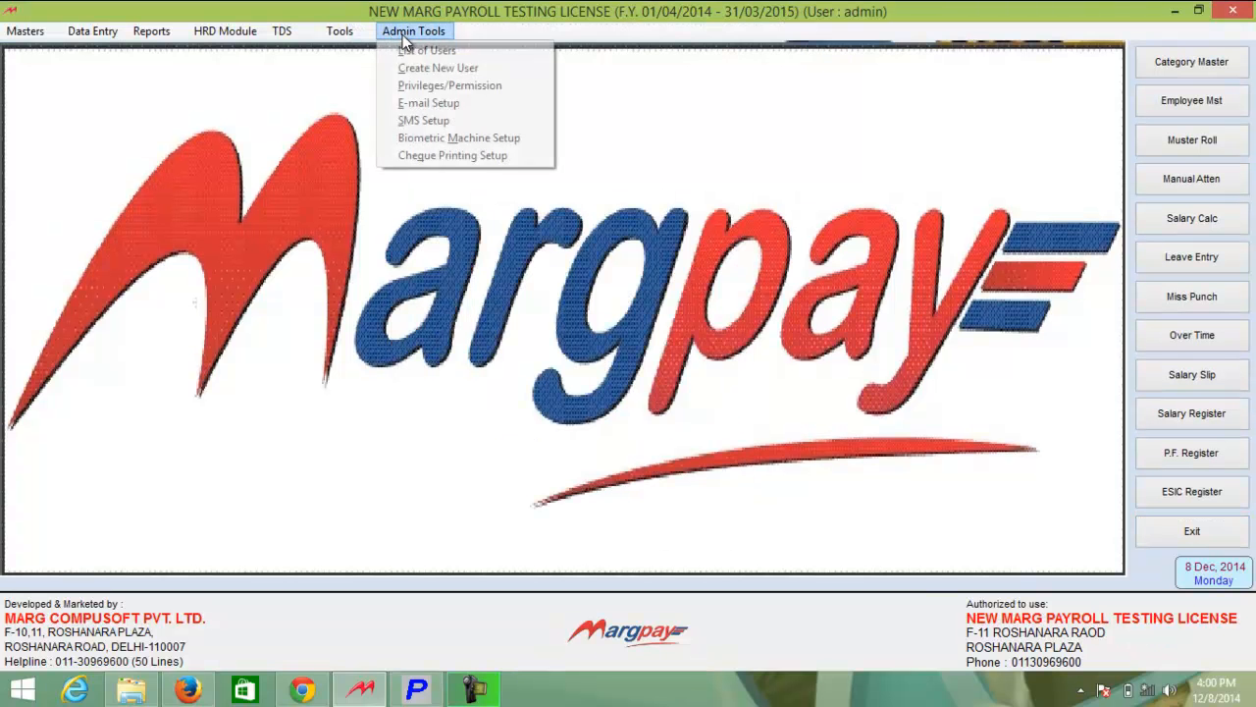
{"action": "left_click", "coordinate": [420, 121]}
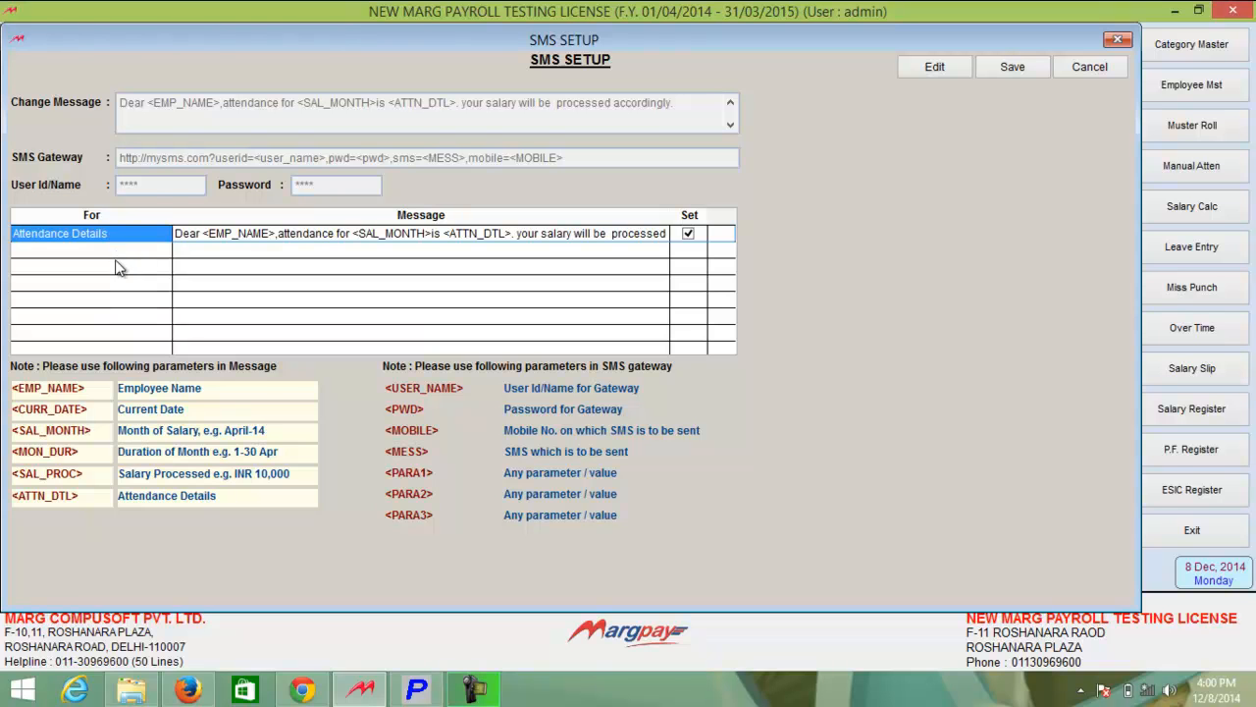
{"action": "left_click", "coordinate": [944, 69]}
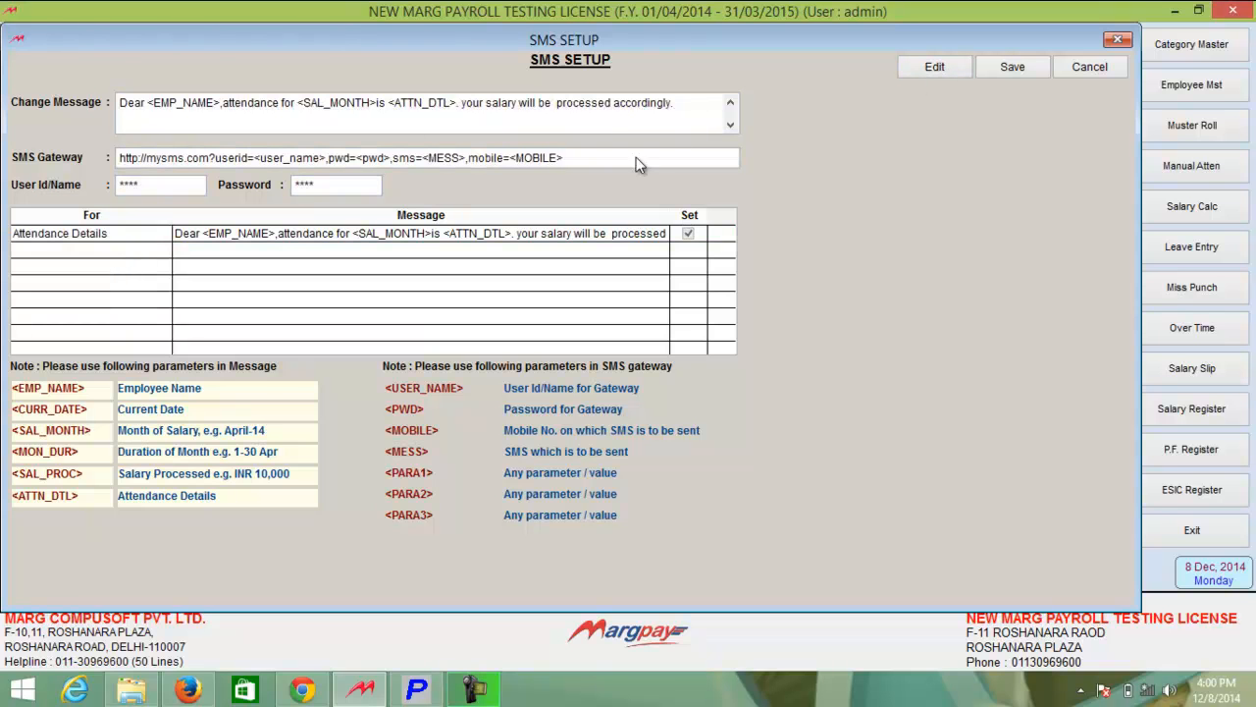
{"action": "left_click", "coordinate": [180, 123]}
{"action": "right_click", "coordinate": [180, 122]}
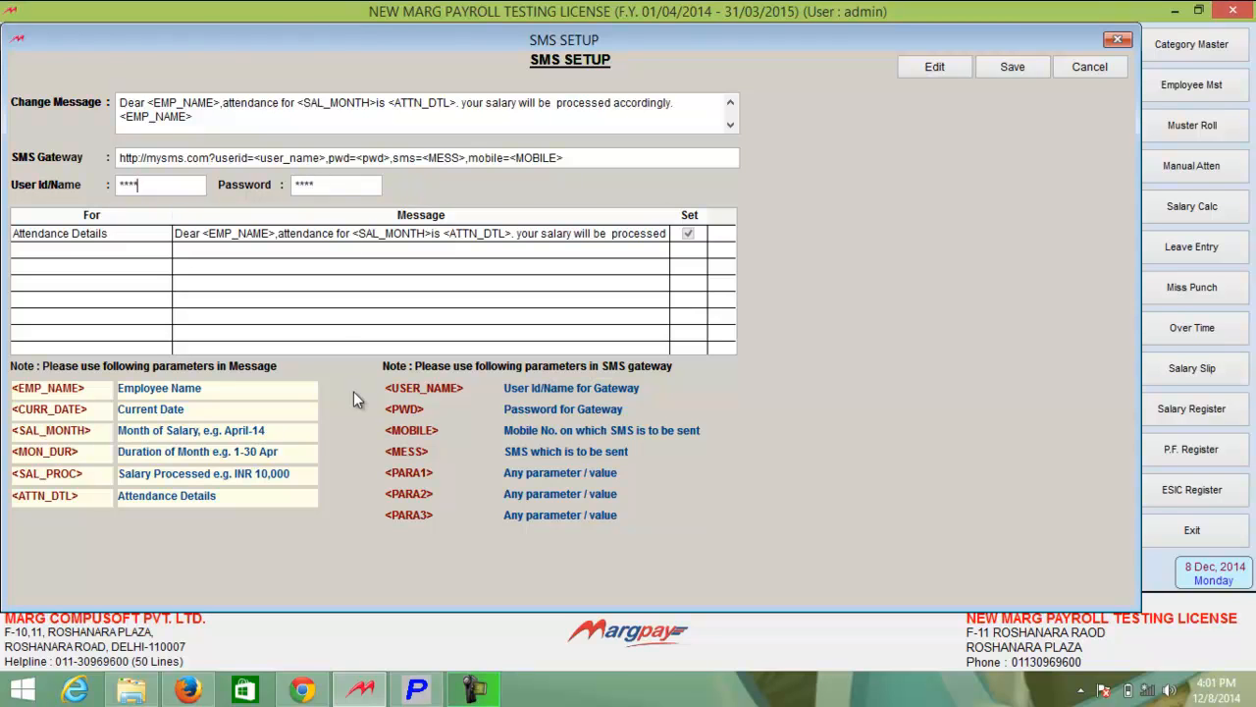
{"action": "left_click", "coordinate": [995, 69]}
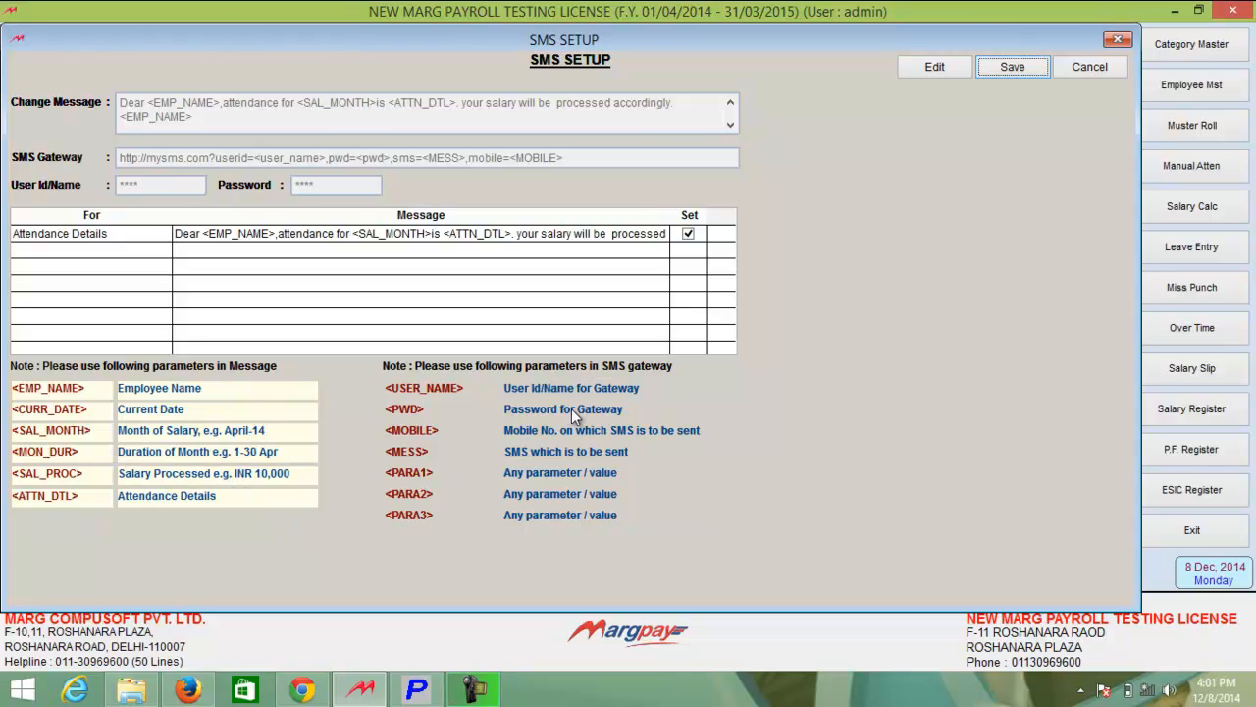
{"action": "left_click", "coordinate": [1012, 66]}
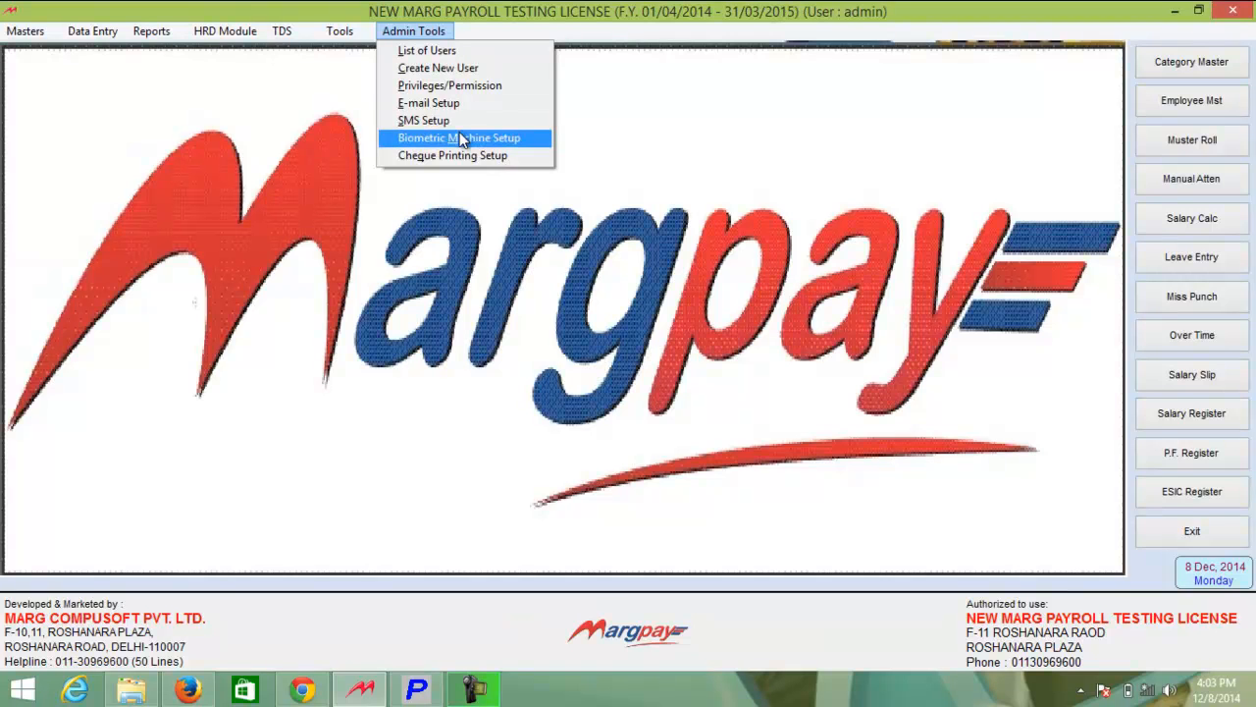
Step: Open the biometric machine setup, examine the file type options and the Access, Excel and text settings, and close it
{"action": "left_click", "coordinate": [462, 139]}
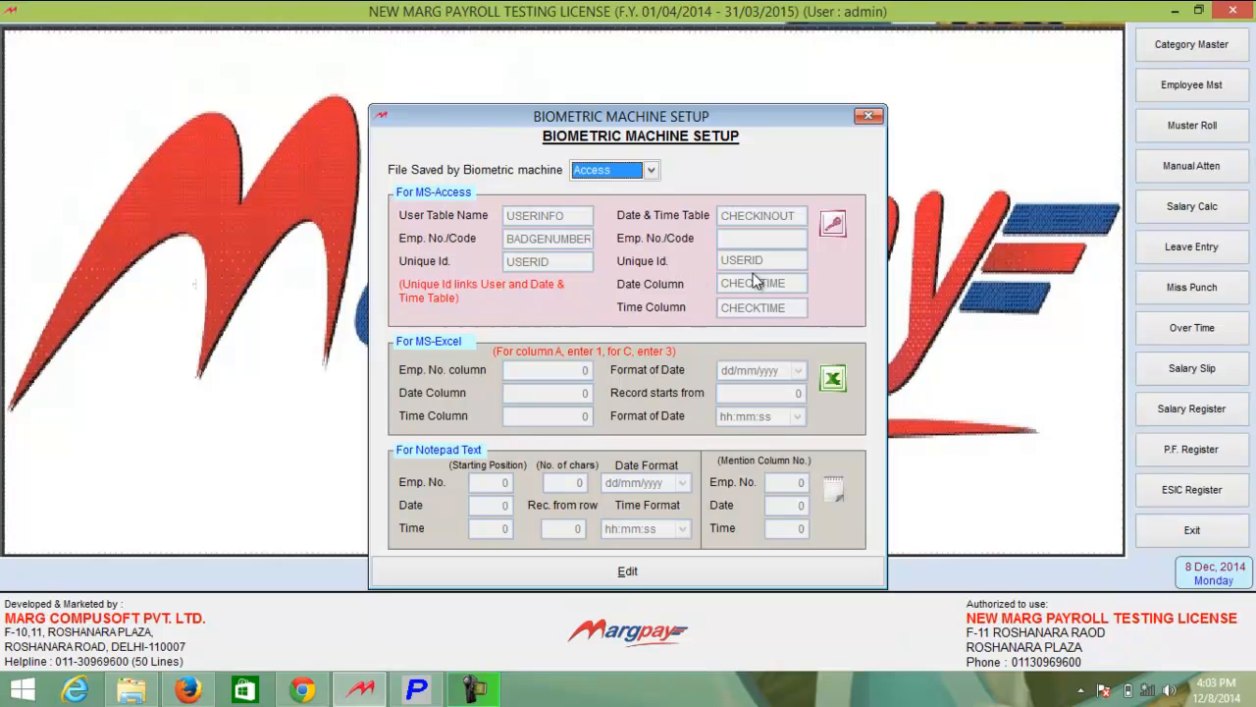
{"action": "left_click", "coordinate": [652, 170]}
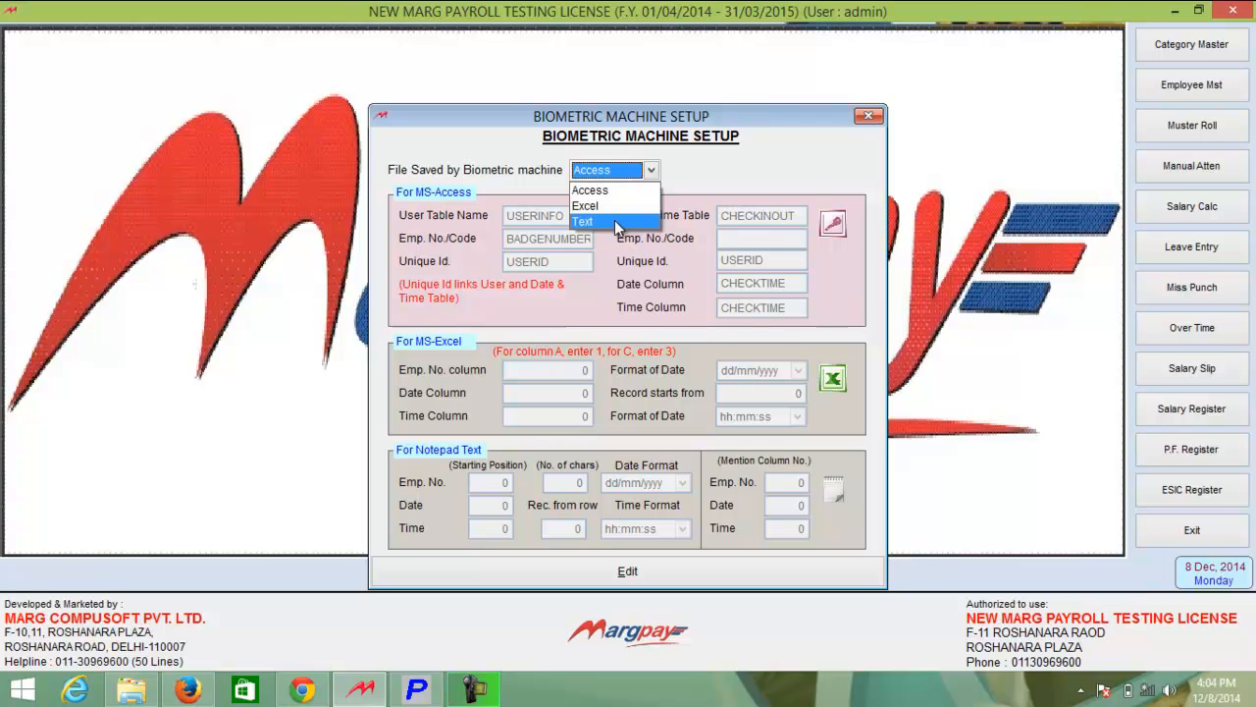
{"action": "left_click", "coordinate": [469, 210]}
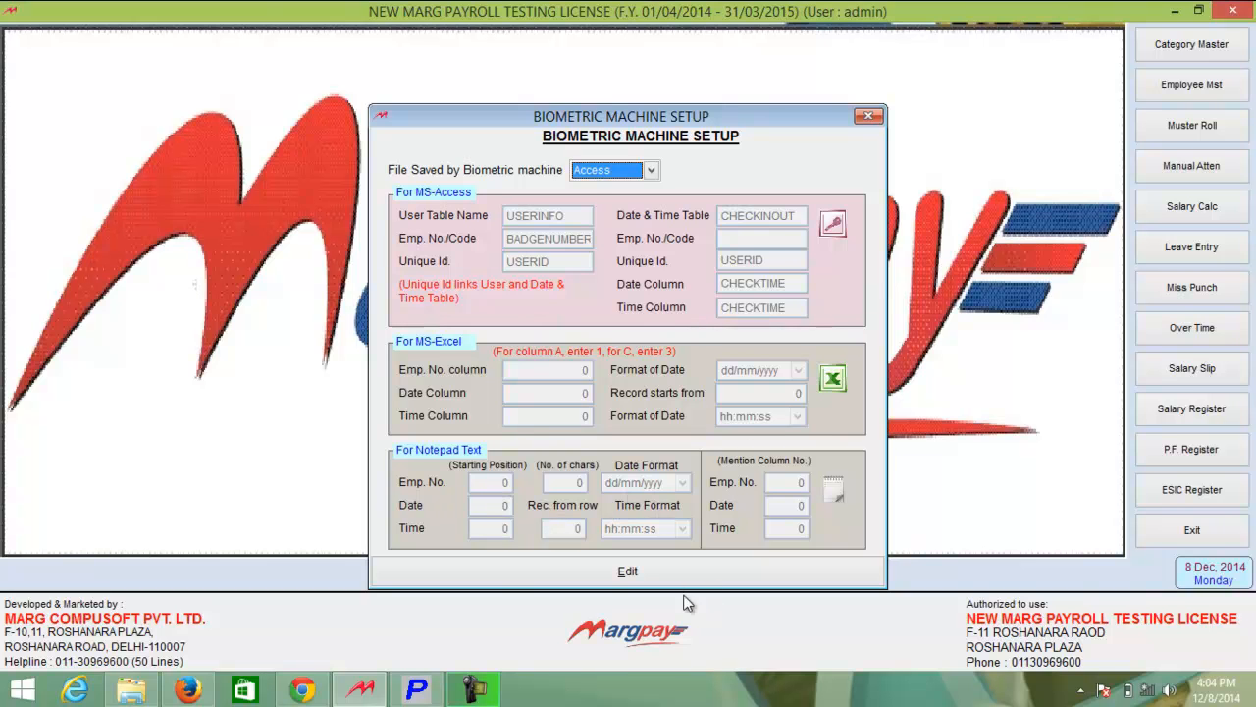
{"action": "left_click", "coordinate": [867, 118]}
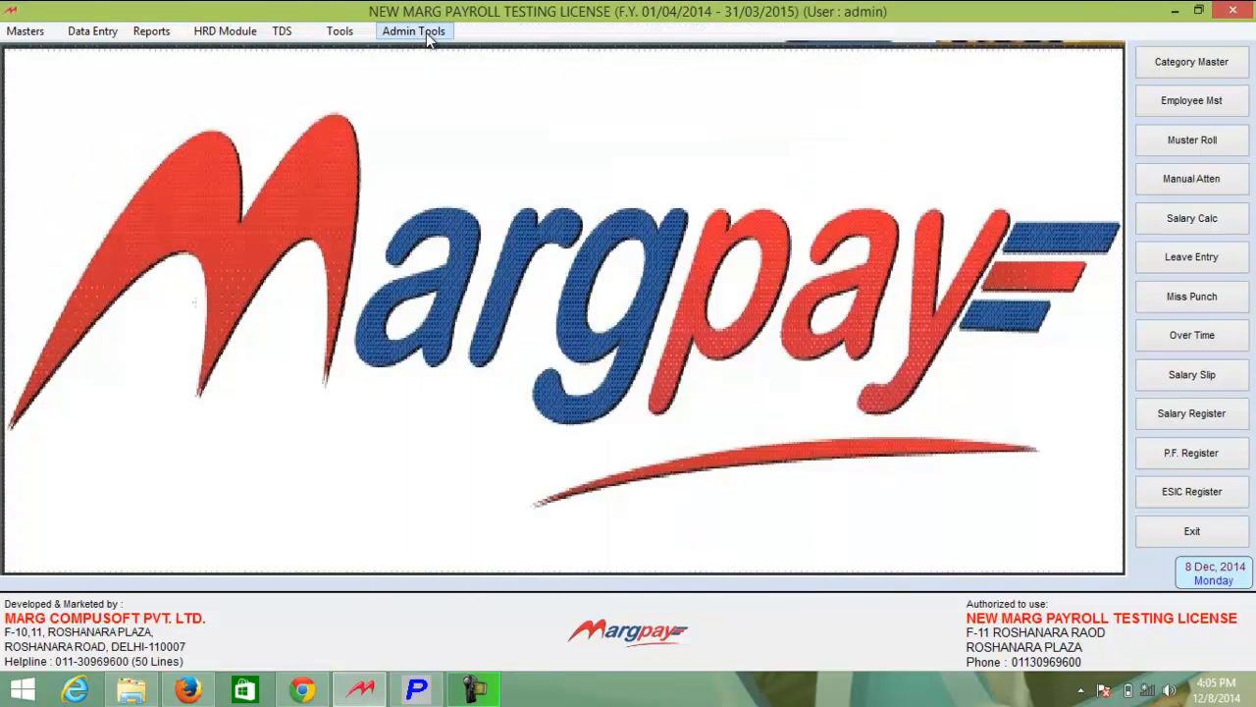
Step: Open the cheque printing setup
{"action": "left_click", "coordinate": [428, 32]}
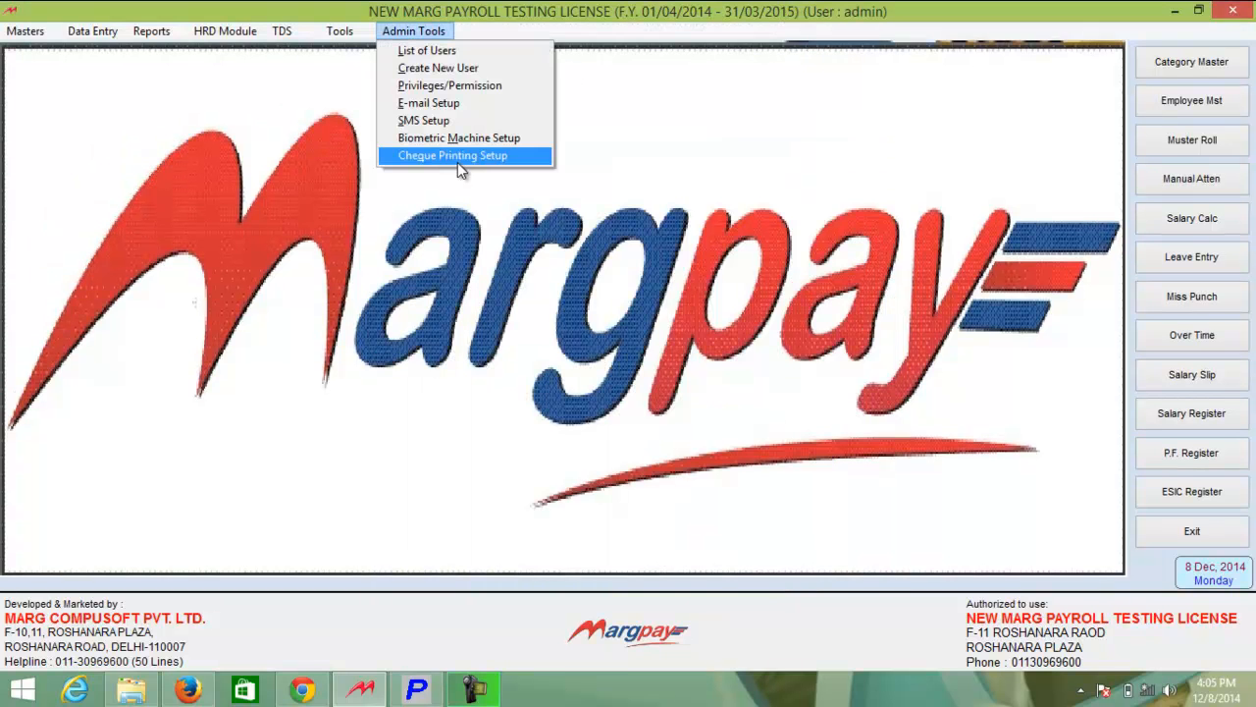